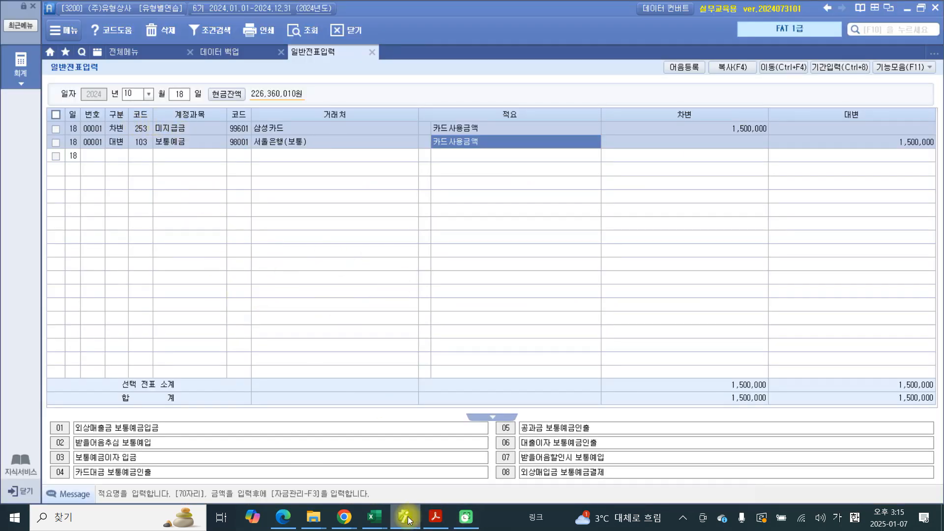
Step: Switch to the exercise PDF in Acrobat and highlight the problem number "19." of the October 19 transaction
left_click(435, 517)
scroll(353, 377, "down", 1)
scroll(353, 377, "down", 3)
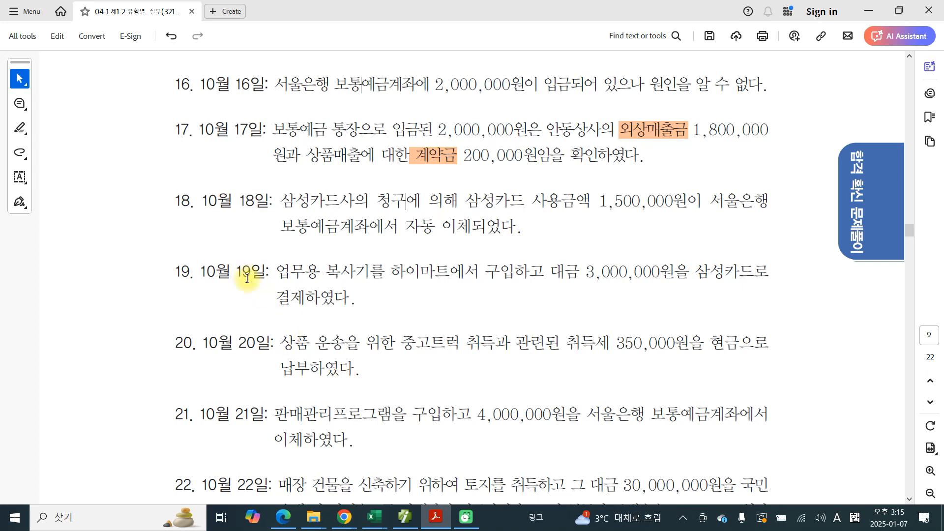
left_click_drag(196, 272, 178, 271)
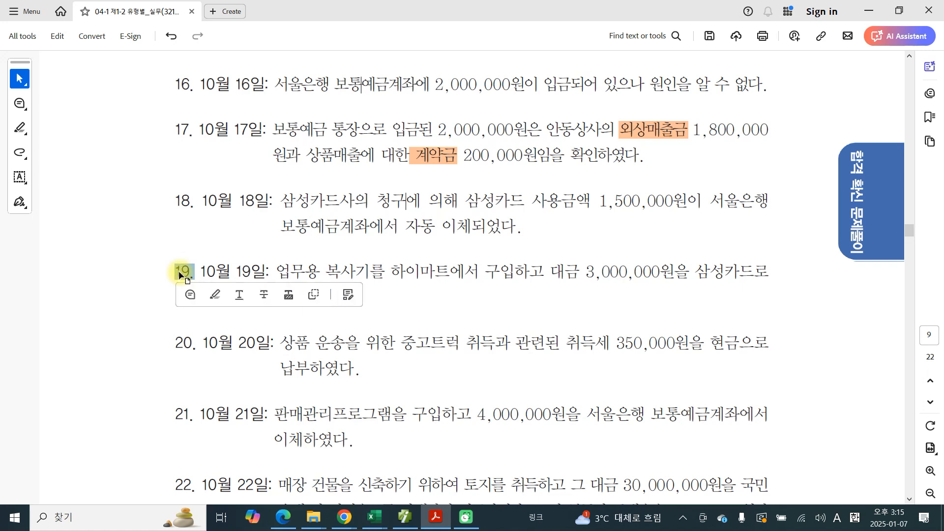
left_click(212, 294)
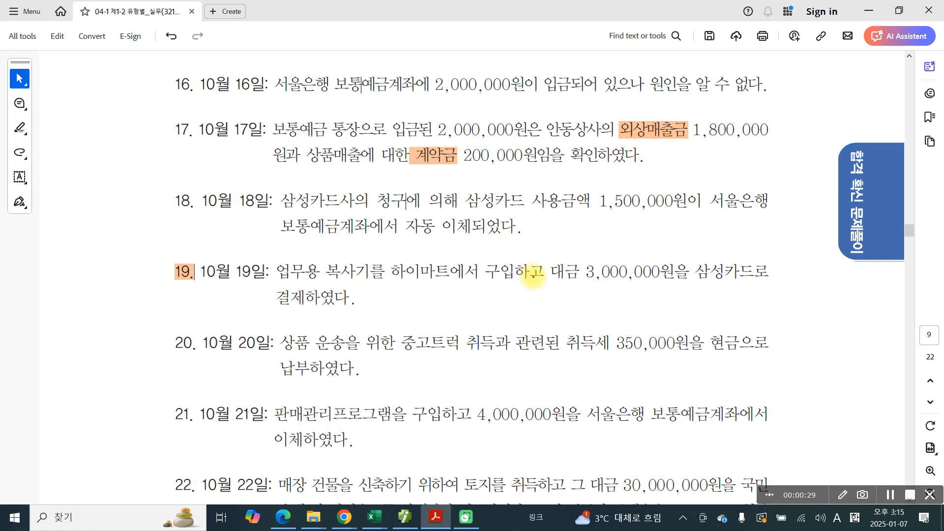
Step: Underline 삼성카드로 and 결제하였다 in problem 19 with the screen pen and handwrite "대) 미지급금" beneath the card payment text
left_click_drag(696, 290, 779, 291)
left_click_drag(269, 320, 331, 314)
mouse_move(677, 302)
left_mouse_down()
mouse_move(678, 324)
mouse_move(704, 325)
left_mouse_up()
mouse_move(711, 301)
left_mouse_down()
mouse_move(723, 301)
mouse_move(718, 322)
left_mouse_up()
left_click_drag(724, 314, 737, 328)
mouse_move(742, 291)
left_mouse_down()
mouse_move(742, 331)
mouse_move(768, 306)
left_mouse_up()
mouse_move(755, 306)
left_mouse_down()
mouse_move(783, 305)
mouse_move(760, 331)
left_mouse_up()
left_click_drag(776, 308, 778, 330)
left_click_drag(794, 293, 805, 303)
mouse_move(795, 309)
left_mouse_down()
mouse_move(823, 306)
mouse_move(799, 333)
left_mouse_up()
left_click_drag(802, 320, 828, 335)
mouse_move(585, 302)
left_mouse_down()
mouse_move(616, 297)
mouse_move(631, 322)
left_mouse_up()
mouse_move(632, 310)
left_mouse_down()
mouse_move(647, 309)
mouse_move(647, 330)
left_mouse_up()
left_click_drag(655, 294, 644, 347)
Step: Draw a box around 복사기를 in problem 19 and handwrite the account name 비품 beside it, underlined
left_click_drag(323, 252, 386, 291)
mouse_move(331, 255)
left_mouse_down()
mouse_move(388, 292)
mouse_move(384, 301)
left_mouse_up()
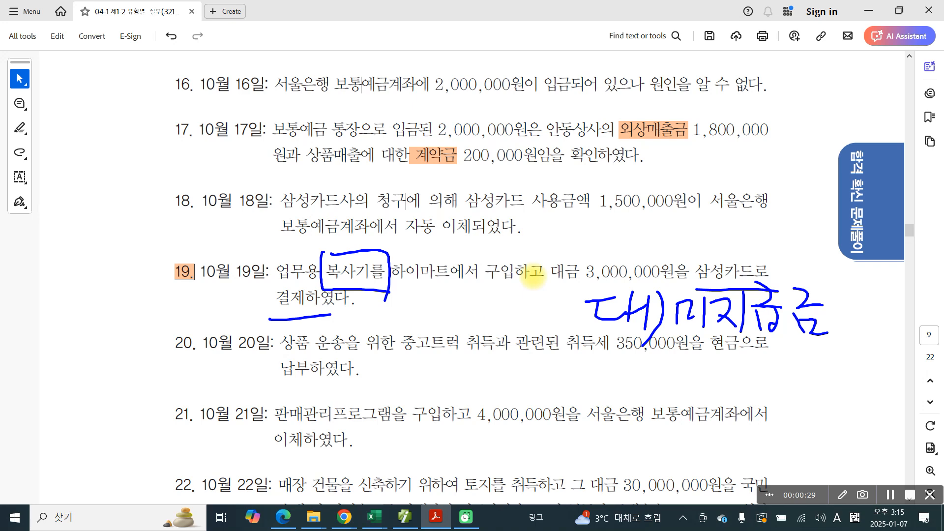
mouse_move(413, 239)
left_mouse_down()
mouse_move(414, 267)
mouse_move(430, 269)
left_mouse_up()
mouse_move(416, 269)
left_mouse_down()
mouse_move(432, 268)
mouse_move(430, 260)
left_mouse_up()
left_click_drag(445, 221, 446, 289)
mouse_move(460, 238)
left_mouse_down()
mouse_move(484, 226)
mouse_move(469, 252)
left_mouse_up()
mouse_move(470, 245)
left_mouse_down()
mouse_move(485, 238)
mouse_move(489, 246)
left_mouse_up()
mouse_move(450, 268)
left_mouse_down()
mouse_move(491, 254)
mouse_move(484, 275)
left_mouse_up()
mouse_move(479, 275)
left_mouse_down()
mouse_move(471, 291)
mouse_move(497, 269)
left_mouse_up()
left_click_drag(485, 283, 502, 289)
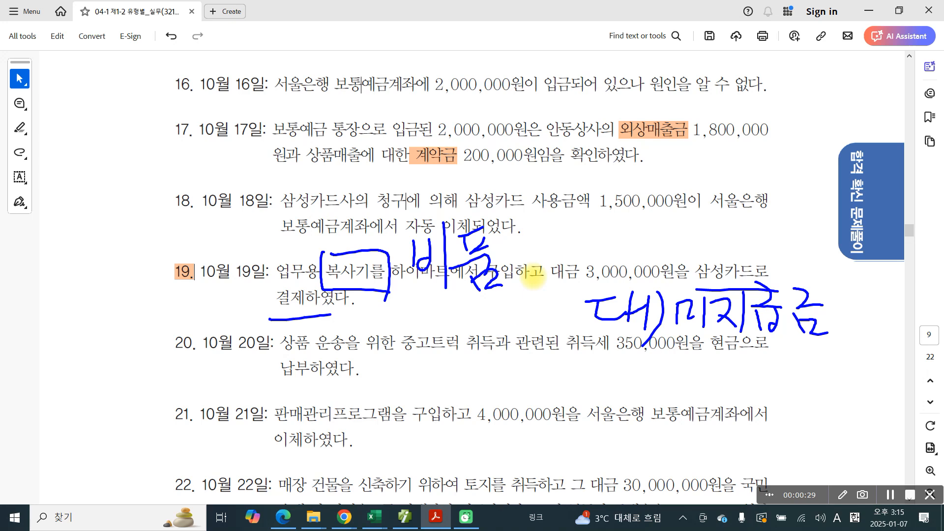
mouse_move(410, 293)
left_mouse_down()
mouse_move(493, 292)
mouse_move(459, 305)
mouse_move(505, 303)
left_mouse_up()
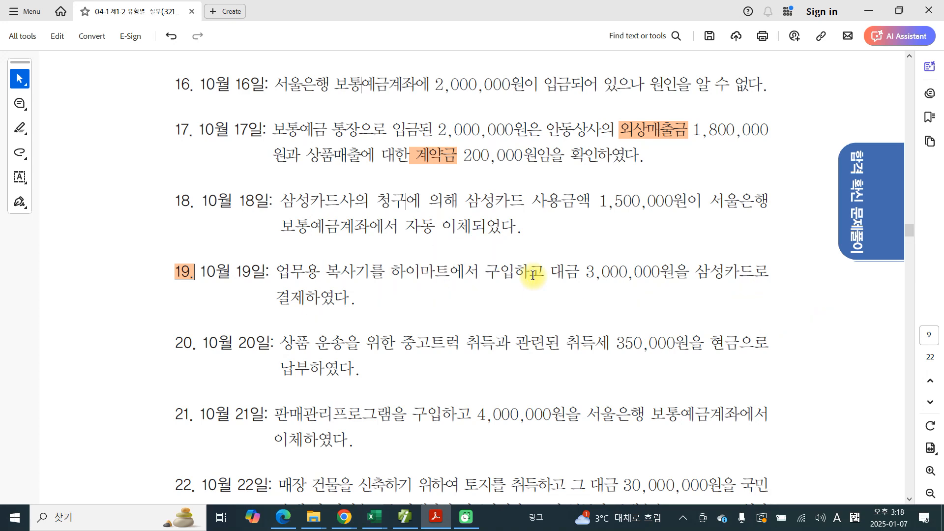
Step: Switch to the accounting program, load the vouchers of October 19 and start a debit line with account 212 비품
left_click(404, 516)
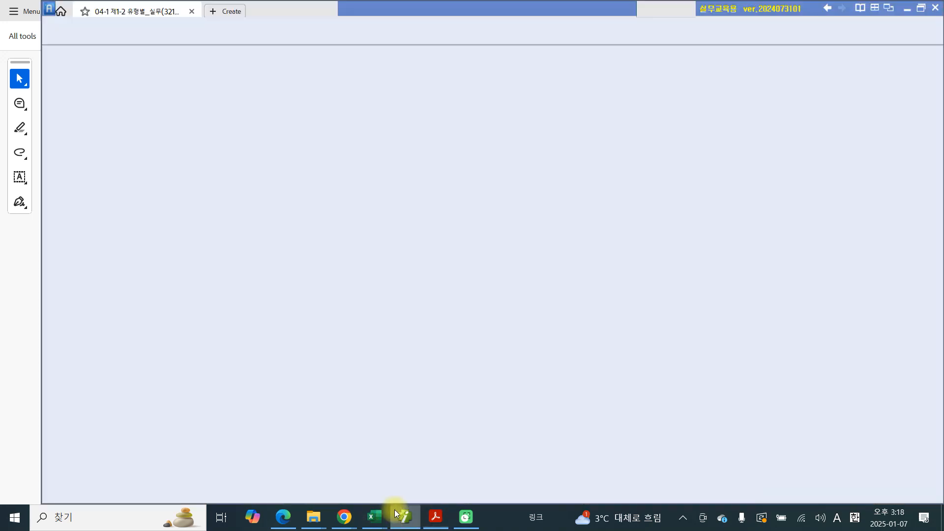
left_click(182, 98)
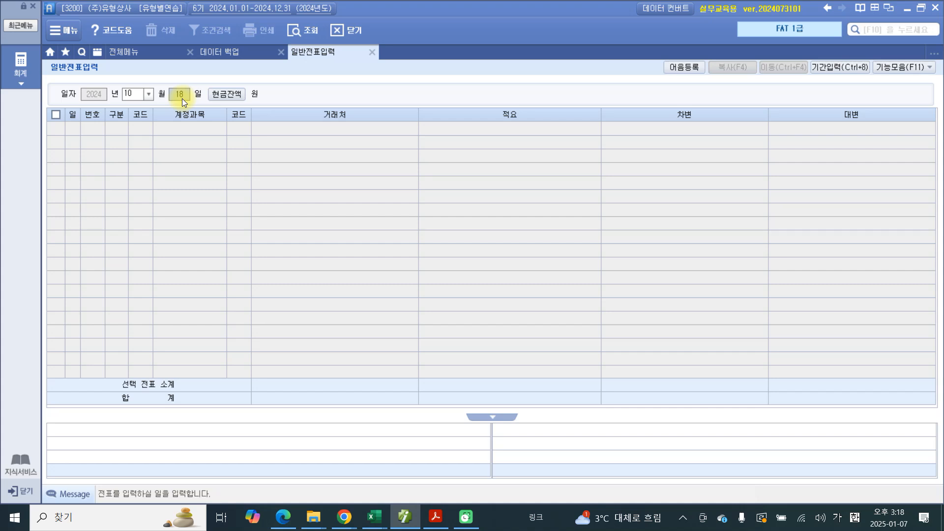
type("19")
key("Return")
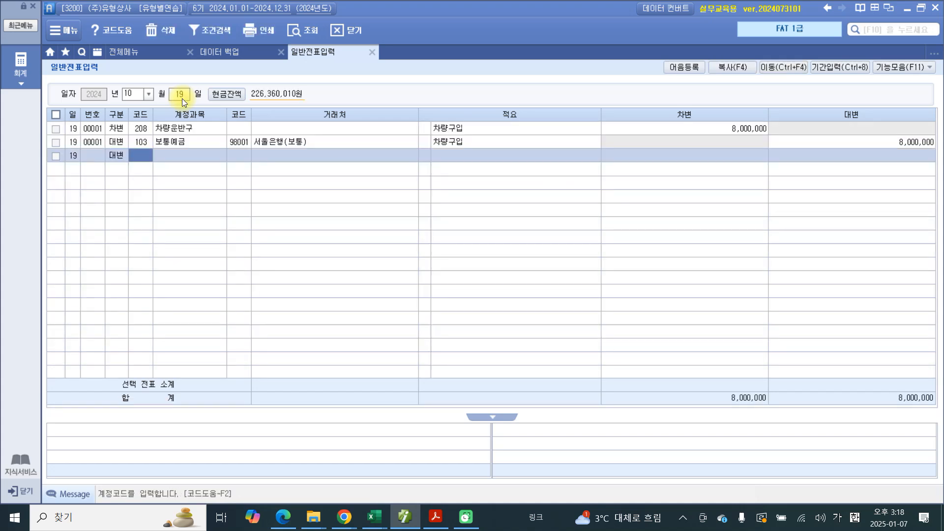
key("Left")
type("3")
key("Return")
type("212")
key("Return")
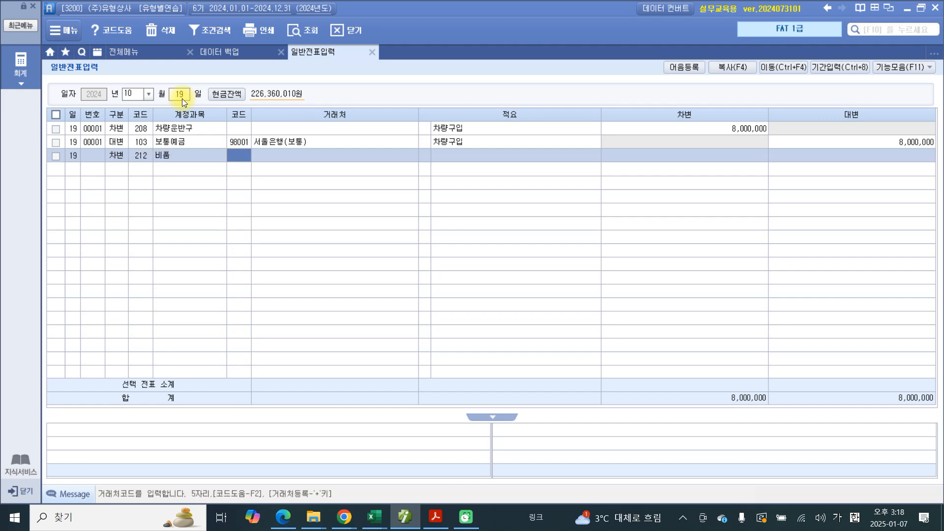
Step: Complete the 비품 debit line without a trading partner, using the description 복사기구입 and the amount 3,000,000
key("Return")
key("Return")
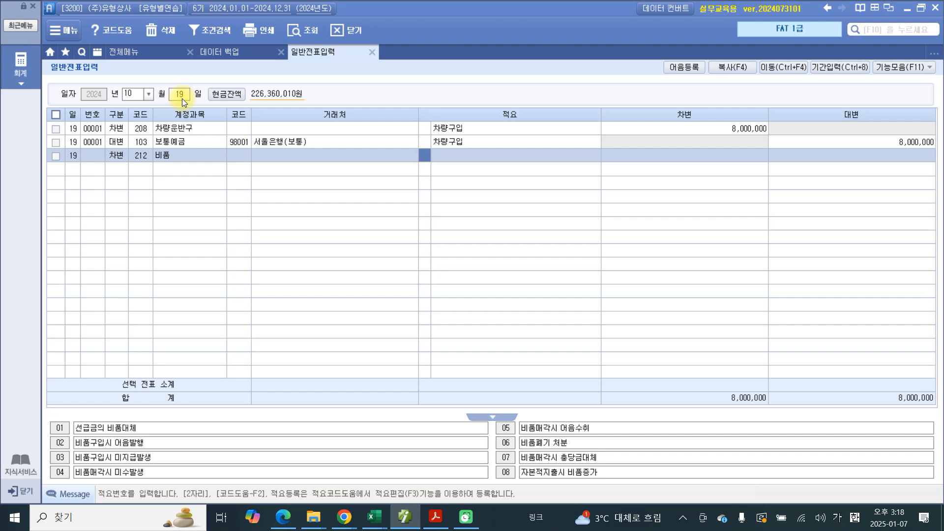
key("Return")
type("복")
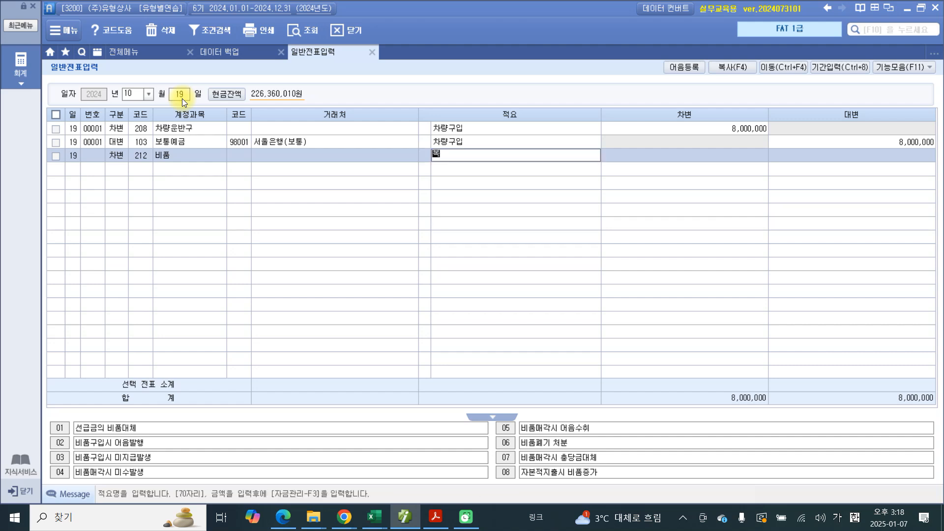
type("사기구입")
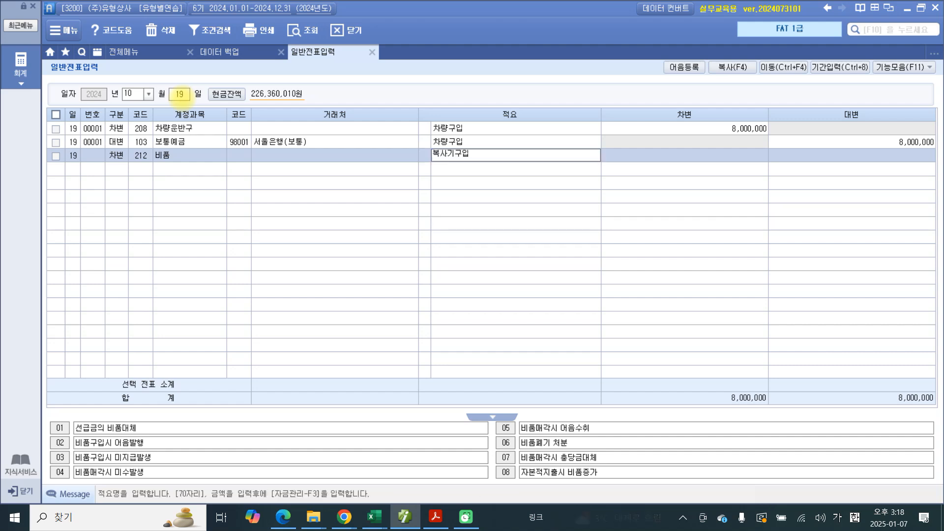
key("Return")
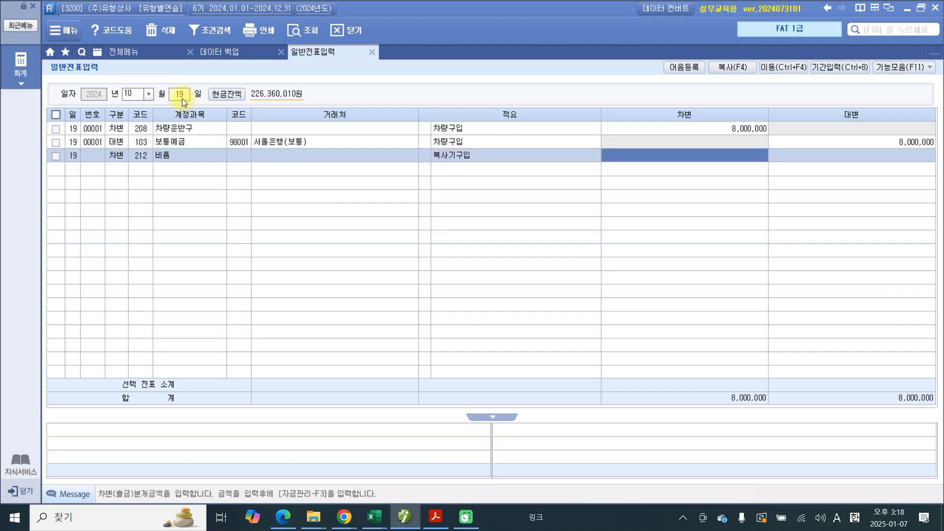
type("3000000")
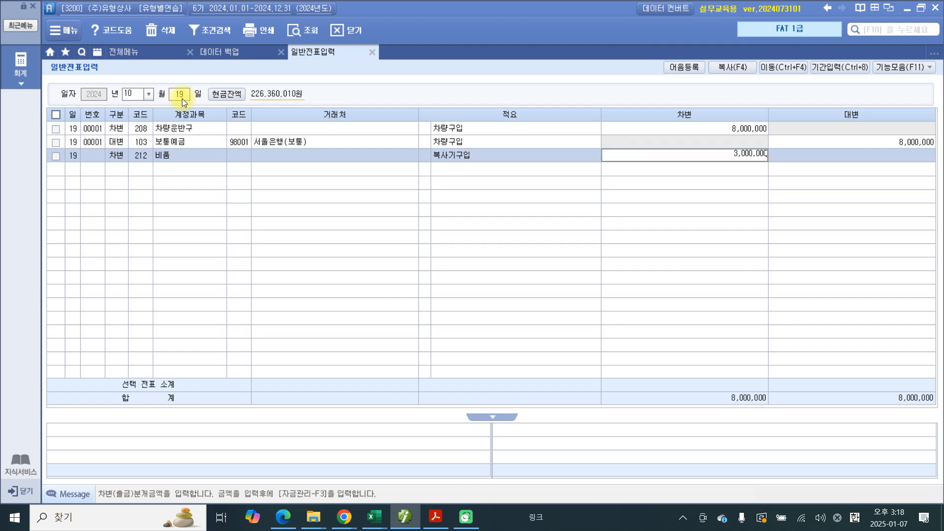
key("Return")
Step: Add a credit line with account 253 미지급금 and select 삼성카드 (99601) as the trading partner
key("4")
key("Return")
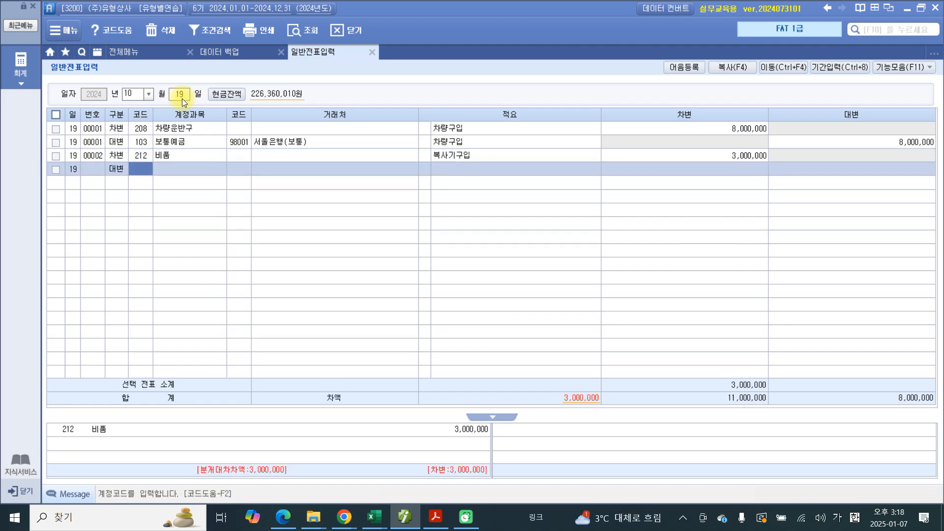
type("253")
key("Return")
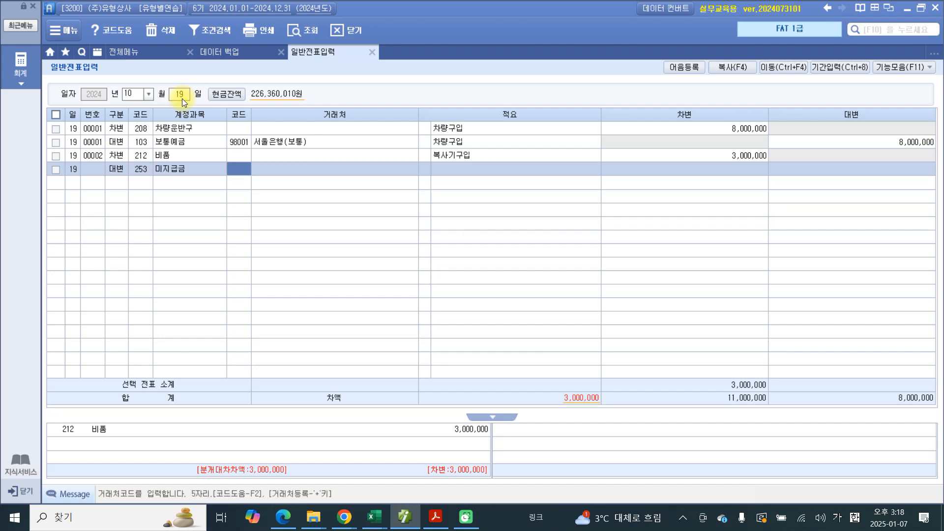
type("삼성")
key("Return")
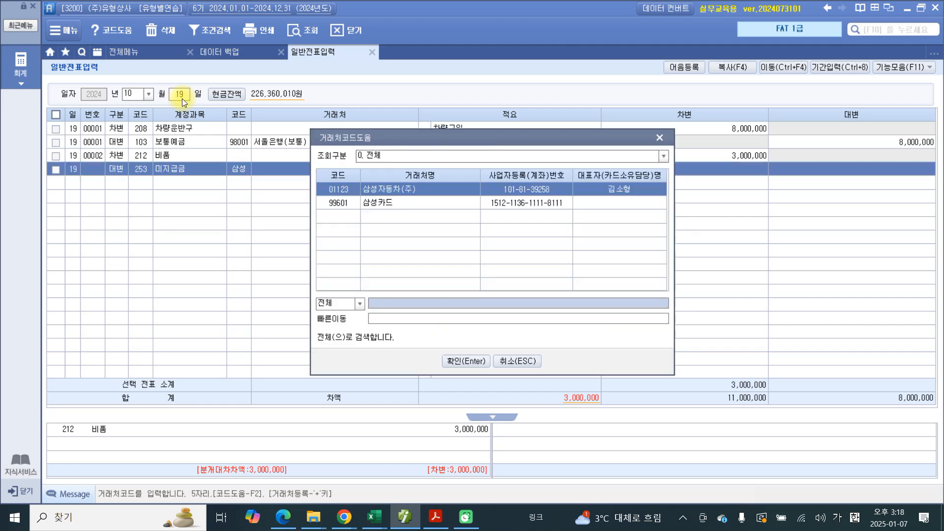
key("Down")
key("Return")
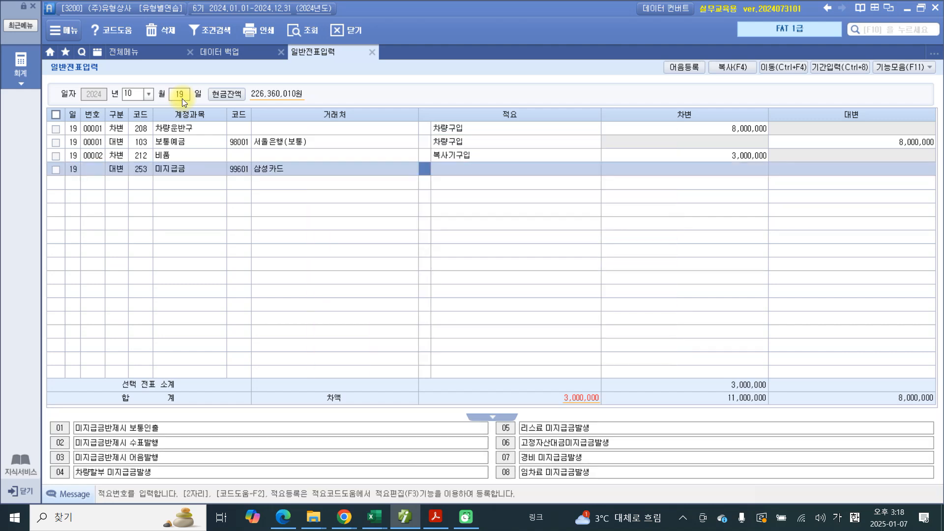
Step: Complete the 미지급금 credit line with the description 복사기구입 and the amount 3,000,000
key("Return")
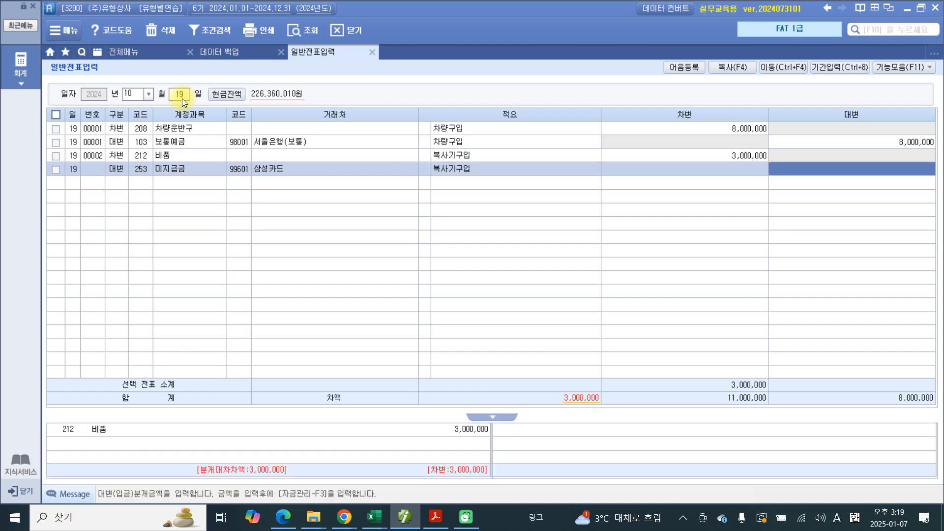
type("3000000")
key("Return")
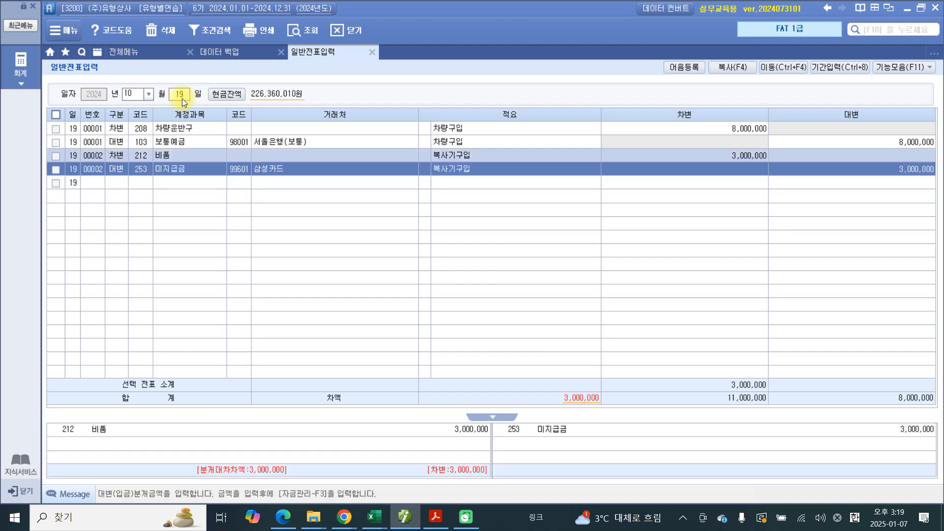
left_click(196, 168)
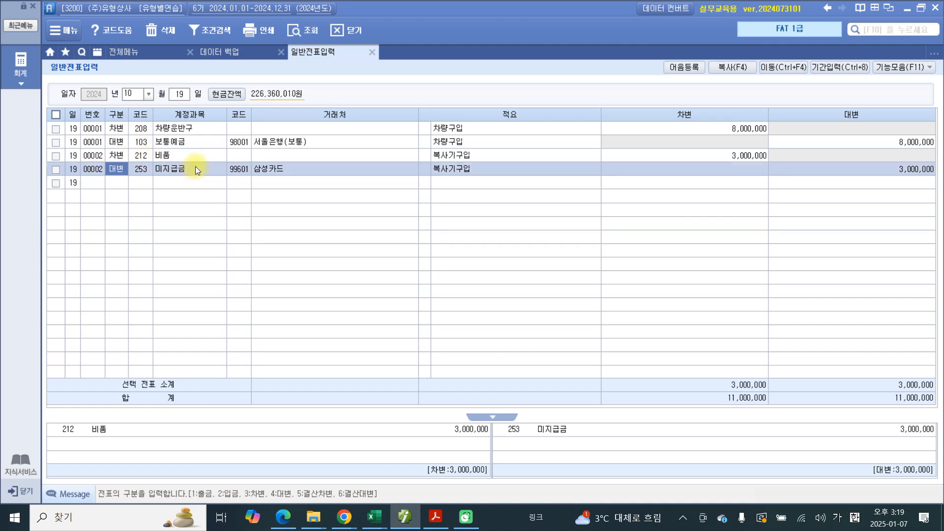
left_click_drag(196, 167, 199, 154)
left_click(181, 155)
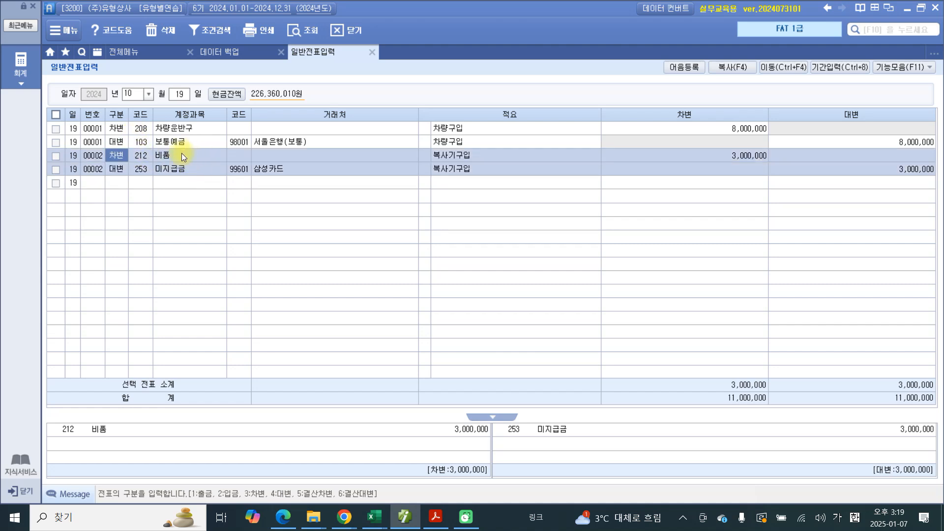
left_click(182, 173)
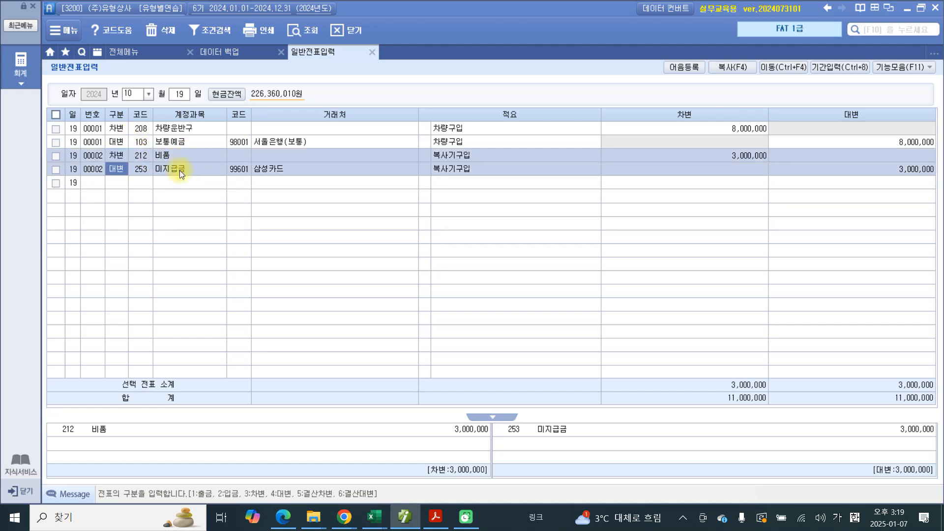
left_click(238, 170)
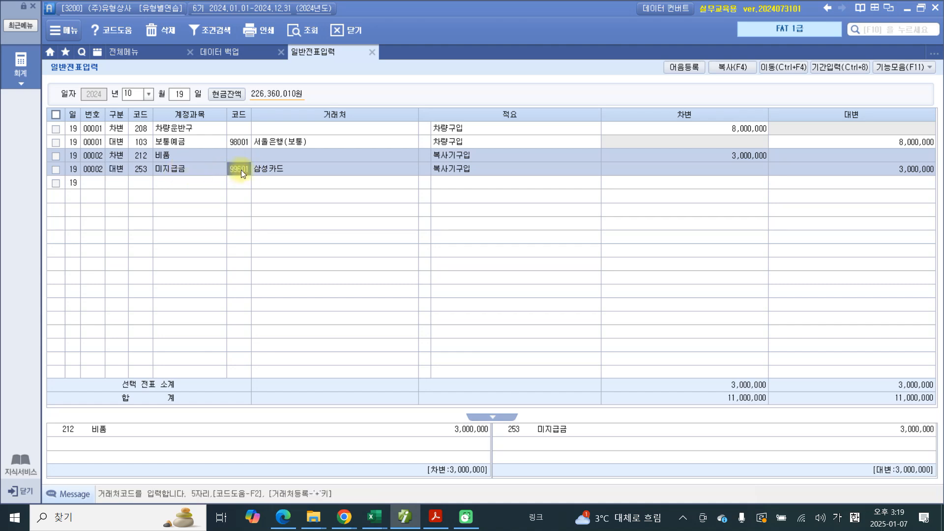
Step: Switch back to the exercise PDF and highlight the number "20" and the phrase 취득과 관련된 취득세 in problem 20
left_click(402, 525)
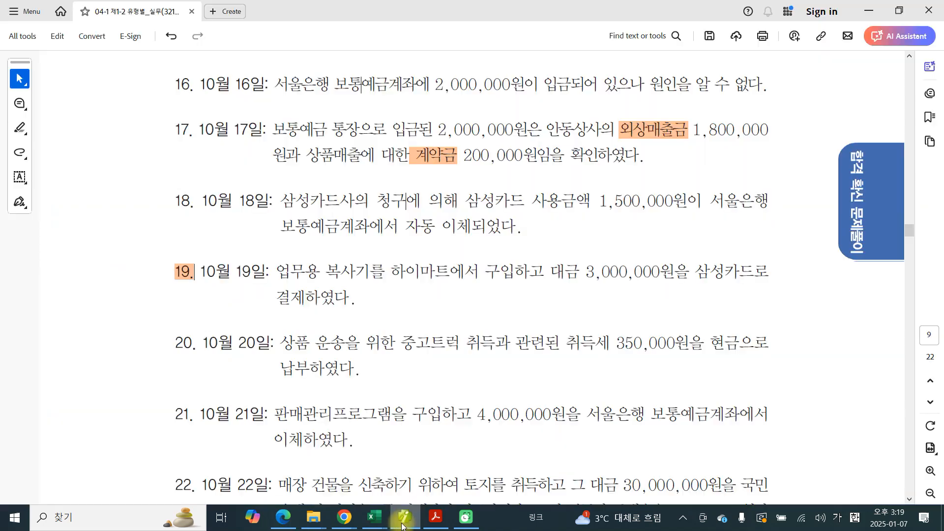
scroll(285, 345, "down", 2)
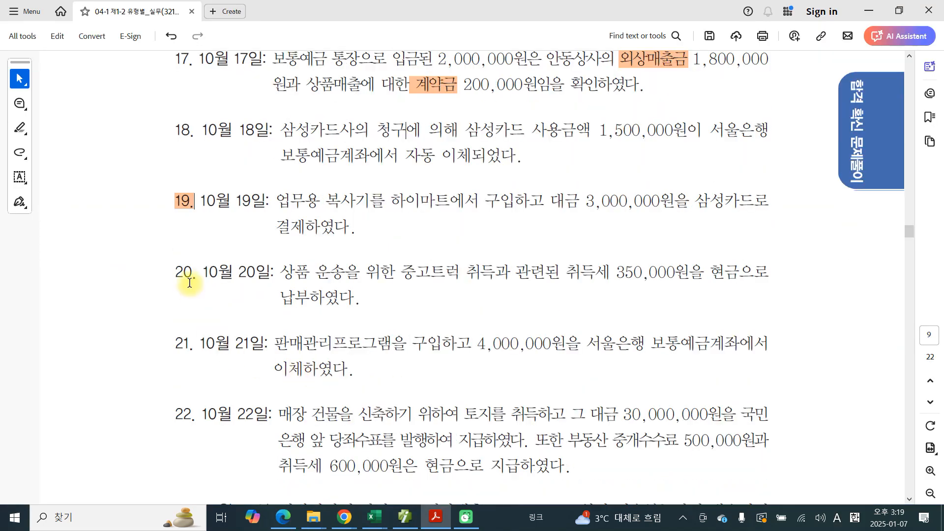
left_click_drag(192, 275, 175, 277)
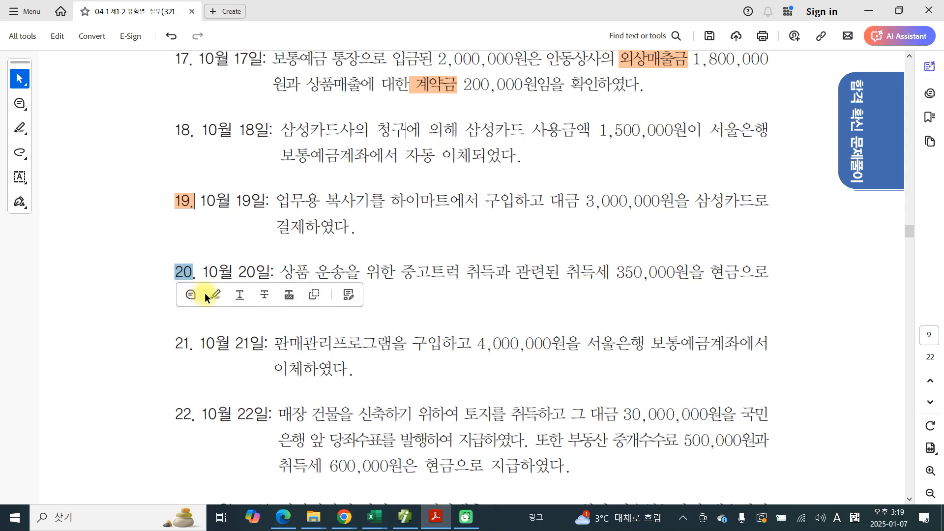
left_click(206, 295)
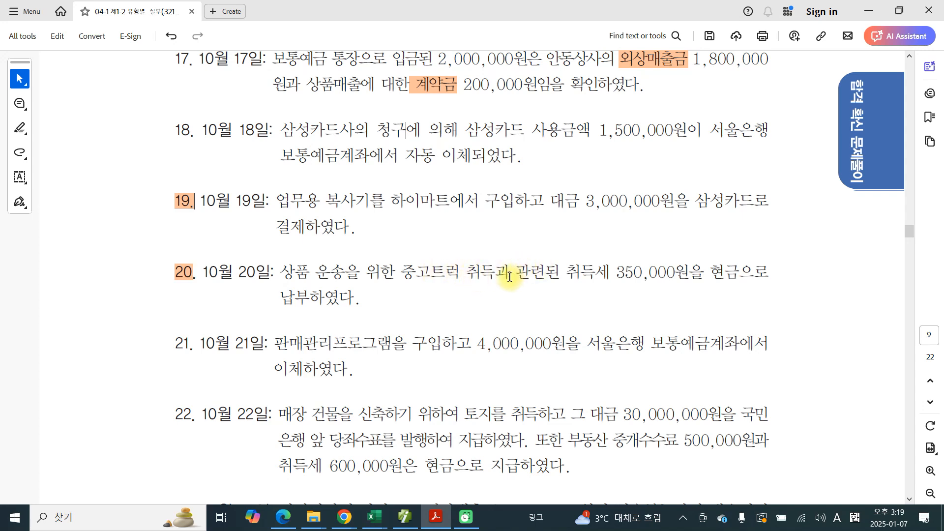
left_click_drag(466, 273, 596, 267)
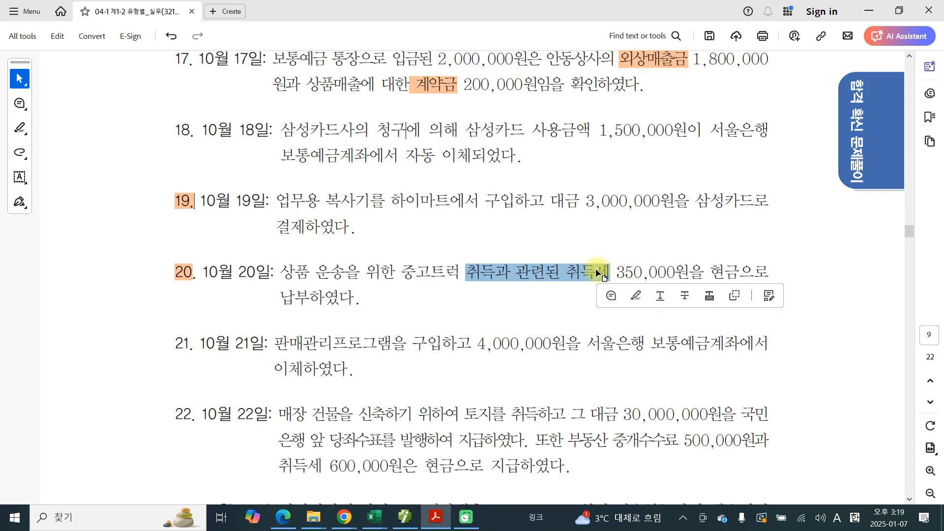
left_click(631, 296)
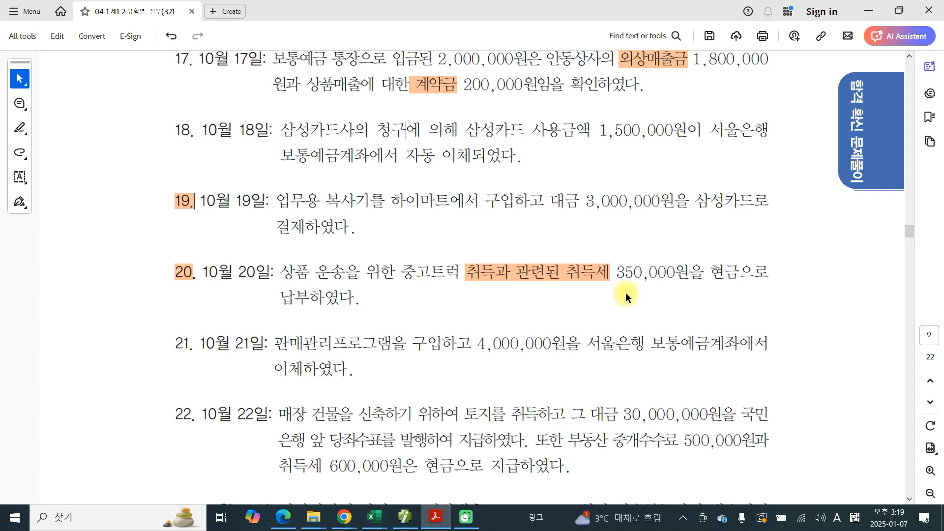
Step: Mark up problem 20 with the screen pen: circle 현금으로, underline 취득과 관련된 취득세 and box 중고트럭
key("F8")
mouse_move(695, 285)
left_mouse_down()
mouse_move(754, 291)
mouse_move(699, 339)
left_mouse_up()
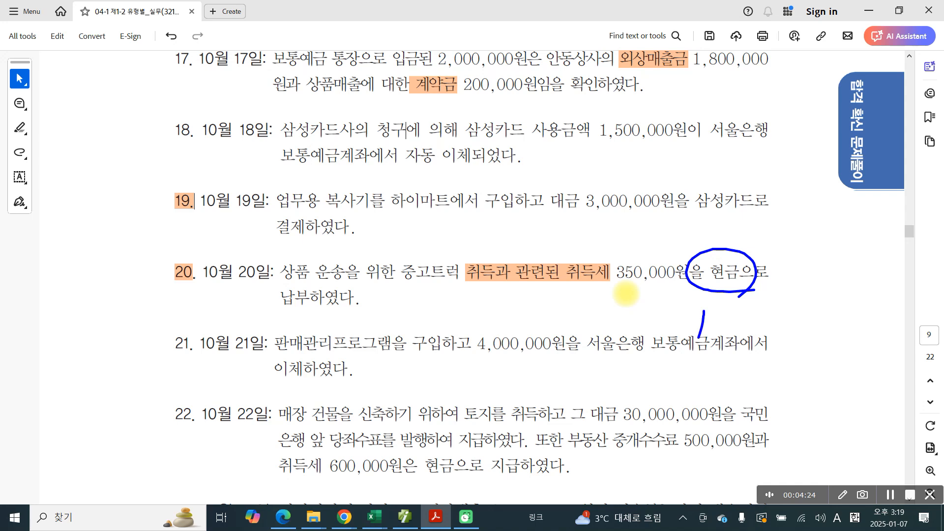
left_click_drag(467, 288, 649, 294)
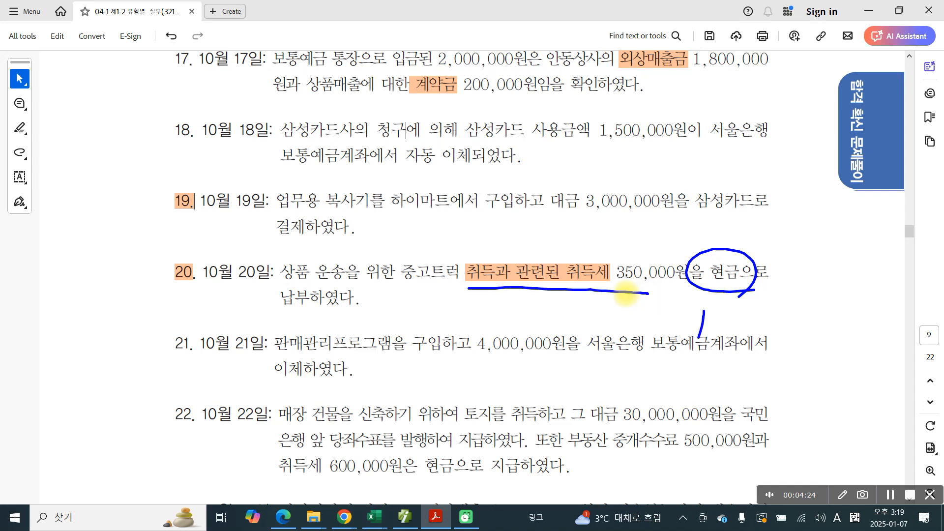
left_click_drag(566, 289, 603, 289)
left_click_drag(563, 299, 605, 298)
mouse_move(395, 259)
left_mouse_down()
mouse_move(388, 289)
mouse_move(461, 292)
mouse_move(450, 255)
mouse_move(461, 292)
left_mouse_up()
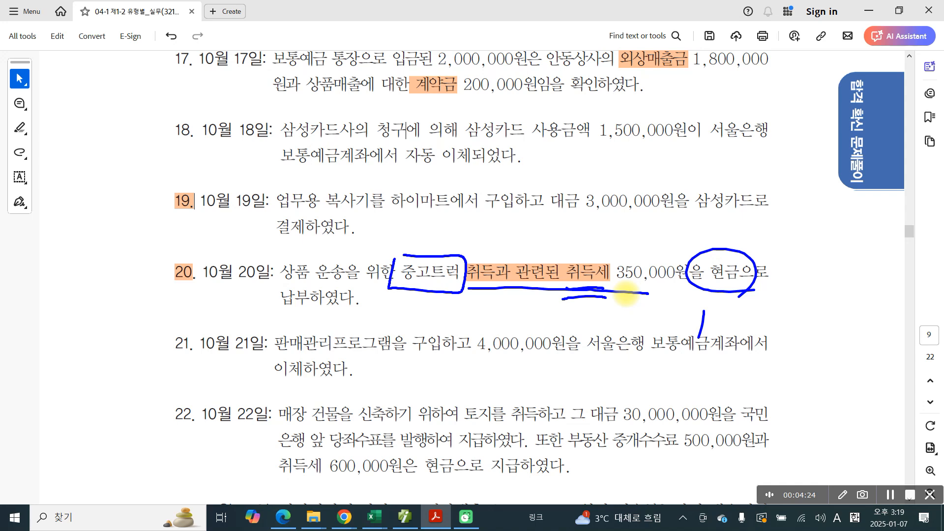
Step: Handwrite the account name 차량운반구 above the boxed word 중고트럭 in problem 20
left_click_drag(379, 208, 396, 215)
mouse_move(372, 227)
left_mouse_down()
mouse_move(400, 221)
mouse_move(376, 243)
left_mouse_up()
left_click_drag(388, 230, 403, 241)
mouse_move(412, 202)
left_mouse_down()
mouse_move(413, 258)
mouse_move(424, 229)
left_mouse_up()
mouse_move(420, 210)
left_mouse_down()
mouse_move(433, 206)
mouse_move(445, 235)
left_mouse_up()
left_click_drag(444, 193, 448, 232)
mouse_move(455, 211)
left_mouse_down()
mouse_move(467, 206)
mouse_move(471, 217)
left_mouse_up()
mouse_move(452, 239)
left_mouse_down()
mouse_move(446, 249)
mouse_move(458, 240)
left_mouse_up()
mouse_move(475, 209)
left_mouse_down()
mouse_move(483, 201)
mouse_move(478, 216)
left_mouse_up()
mouse_move(464, 231)
left_mouse_down()
mouse_move(498, 227)
mouse_move(486, 247)
left_mouse_up()
left_click_drag(477, 239, 503, 250)
mouse_move(513, 216)
left_mouse_down()
mouse_move(511, 240)
mouse_move(526, 237)
left_mouse_up()
left_click_drag(525, 225, 519, 237)
left_click_drag(545, 202, 546, 240)
mouse_move(542, 223)
left_mouse_down()
mouse_move(553, 219)
mouse_move(559, 246)
left_mouse_up()
left_click_drag(551, 223, 582, 232)
mouse_move(561, 242)
left_mouse_down()
mouse_move(594, 228)
mouse_move(585, 270)
left_mouse_up()
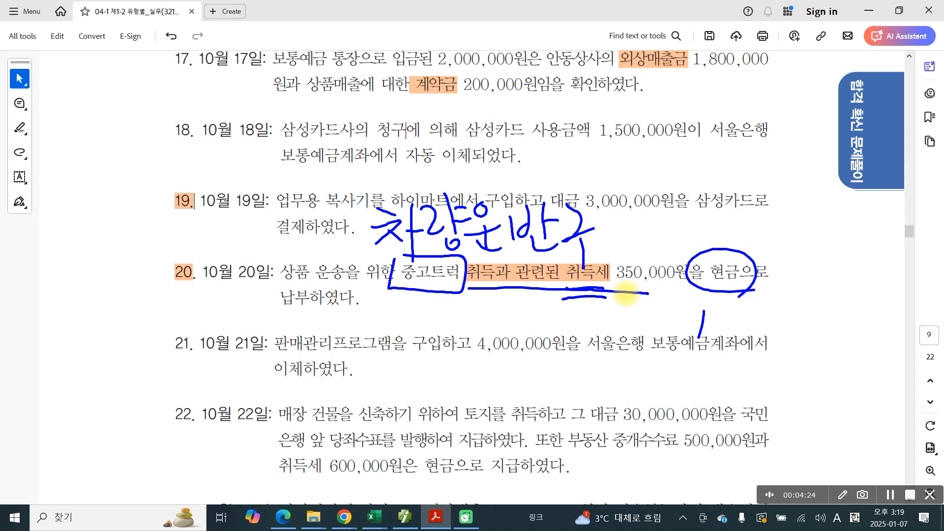
Step: Handwrite the debit mark 차) before 차량운반구 in problem 20 and clear the pen marks
left_click_drag(297, 243, 316, 248)
mouse_move(318, 250)
left_mouse_down()
mouse_move(299, 275)
mouse_move(338, 276)
left_mouse_up()
mouse_move(337, 263)
left_mouse_down()
mouse_move(352, 256)
mouse_move(341, 303)
left_mouse_up()
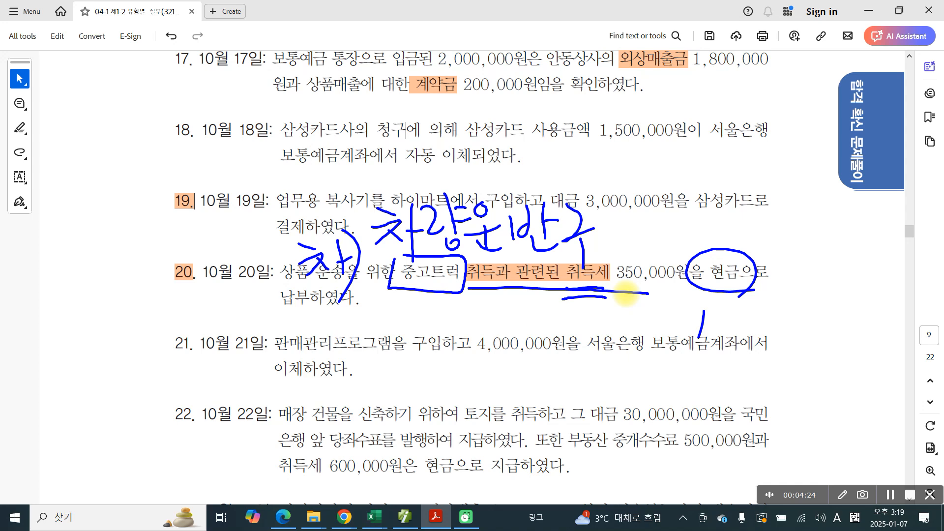
key("Escape")
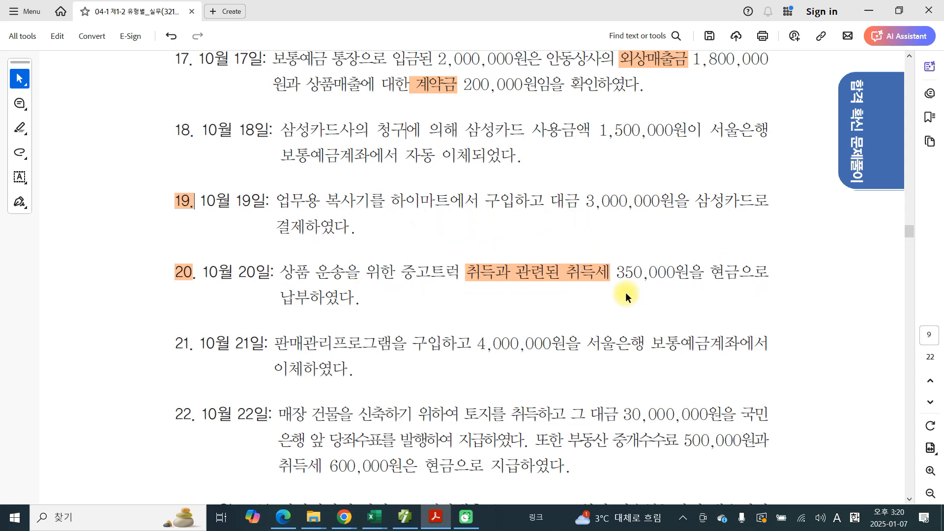
Step: Switch to the accounting program and start a 출금 voucher line dated October 20
left_click(406, 520)
left_click(185, 96)
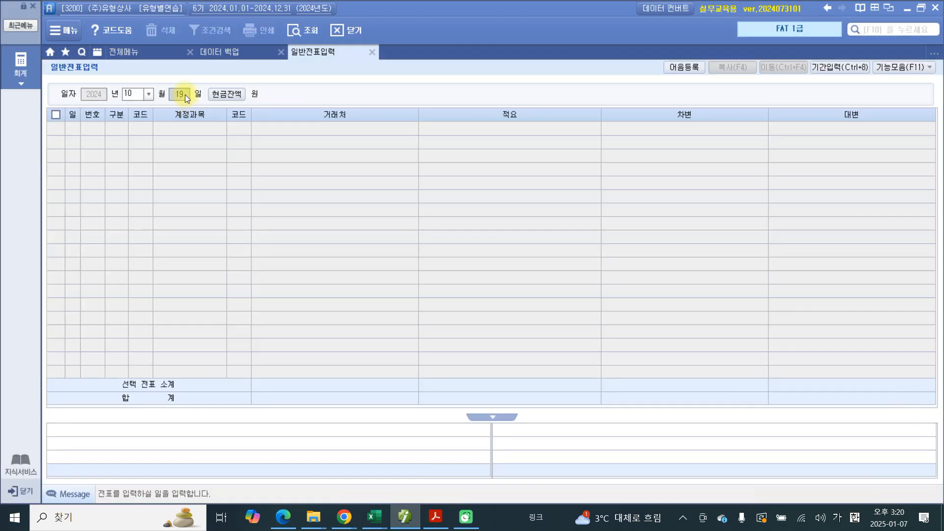
key("BackSpace")
key("Return")
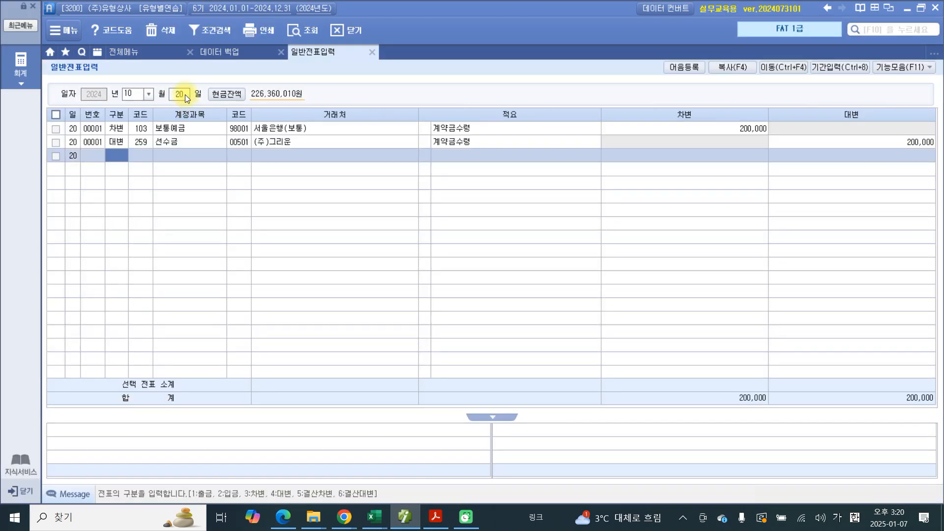
type("1")
key("Return")
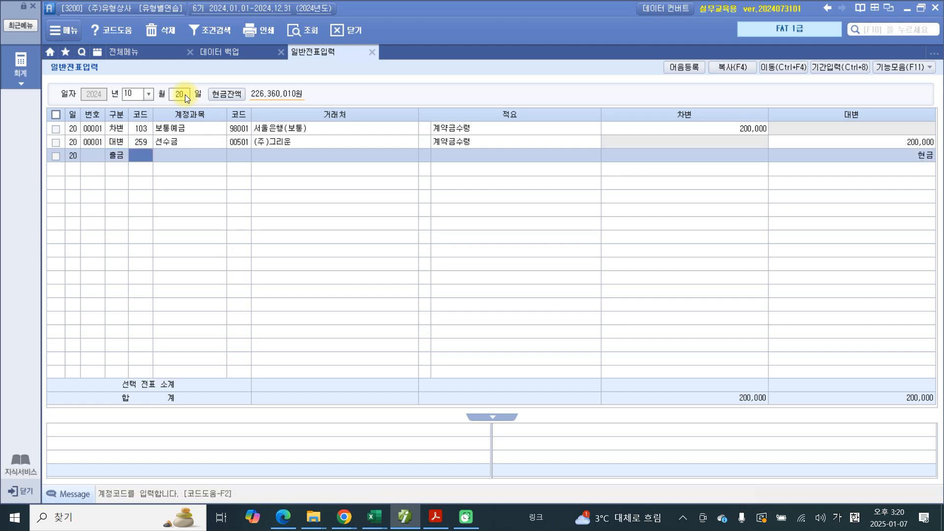
Step: Set the account of the new 출금 line to 208 차량운반구, found by the search word 차량
type("259")
key("Return")
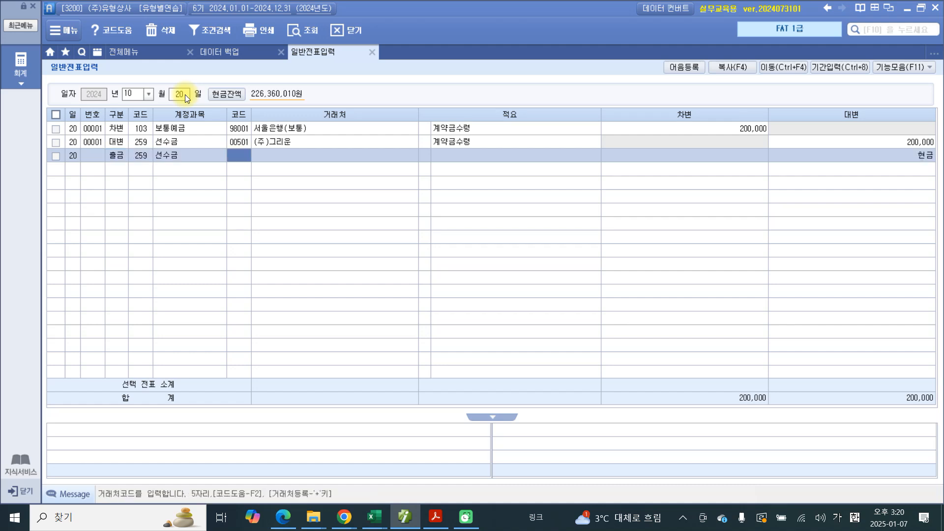
key("Left")
type("차량")
key("Return")
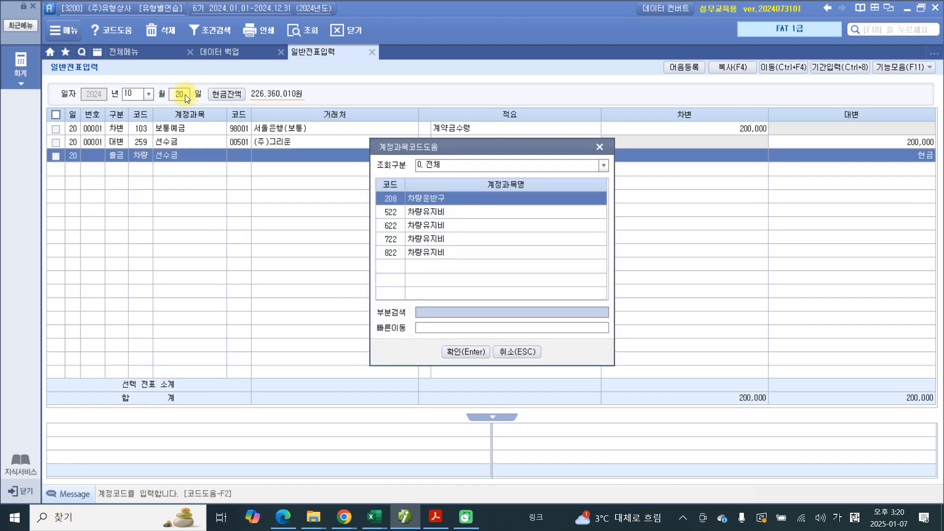
key("Return")
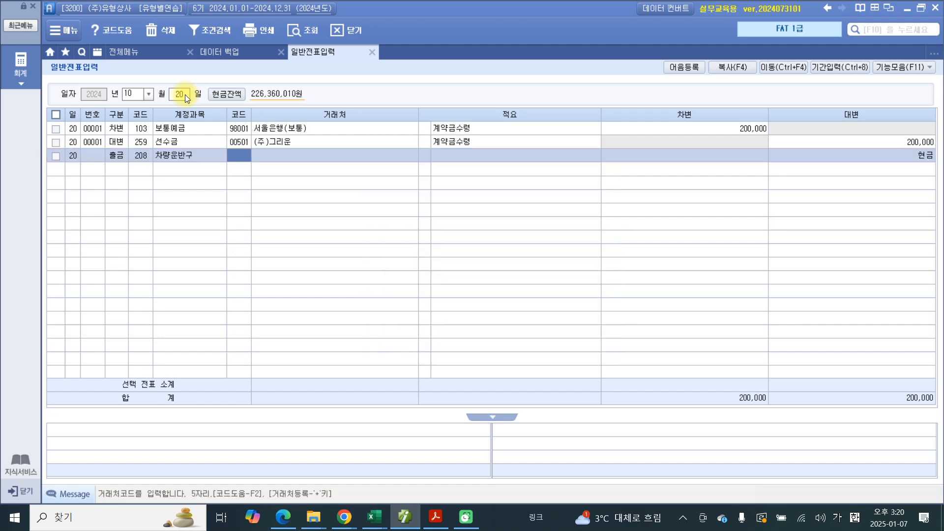
Step: Leave the client blank, give the 차량운반구 line description 02 차량취득세 현금지급, and enter the amount 350,000
key("Return")
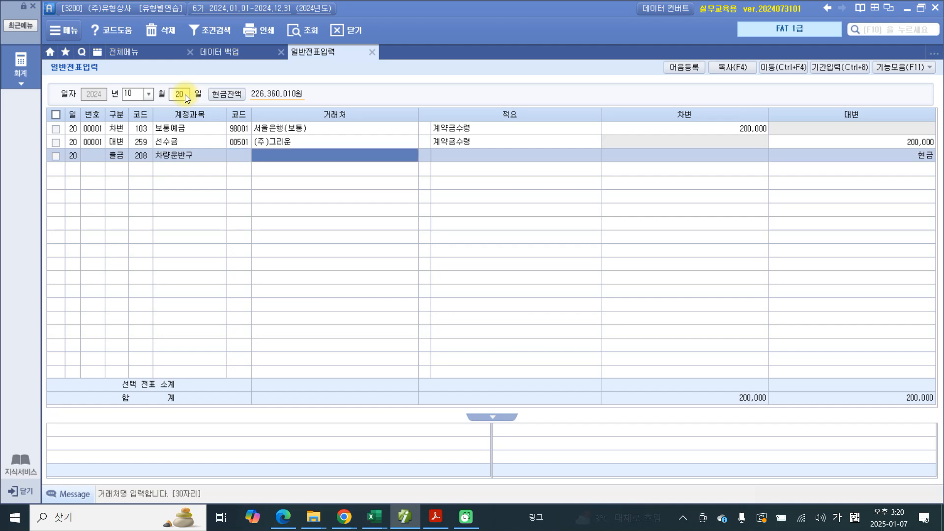
key("Return")
key("Return")
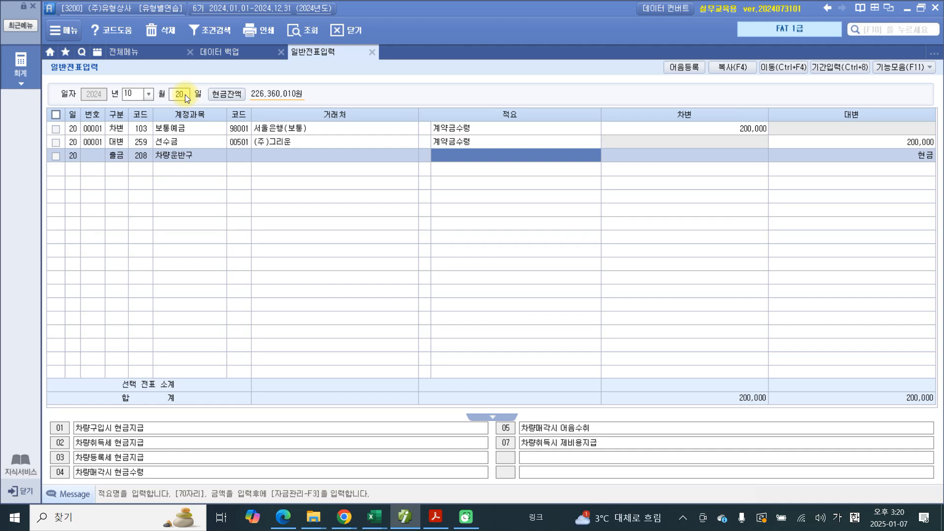
left_click(424, 158)
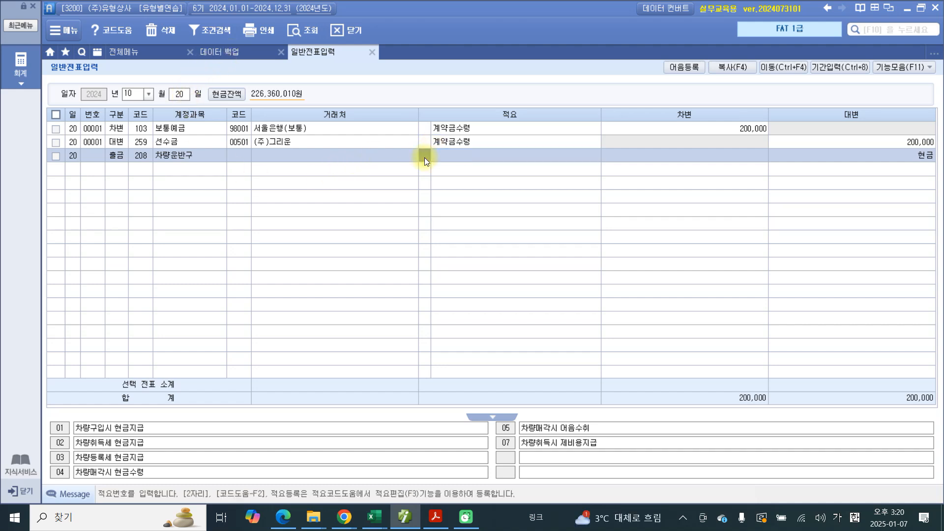
type("02")
key("Return")
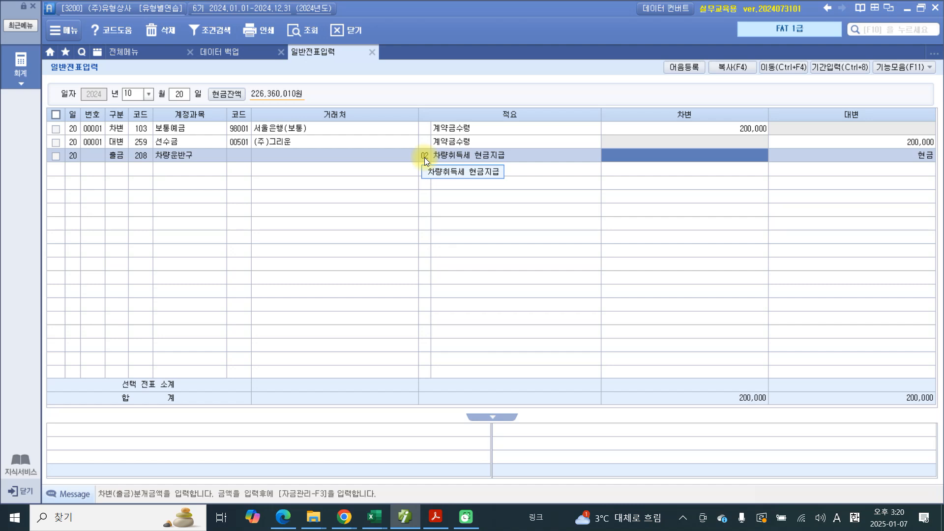
type("3500000")
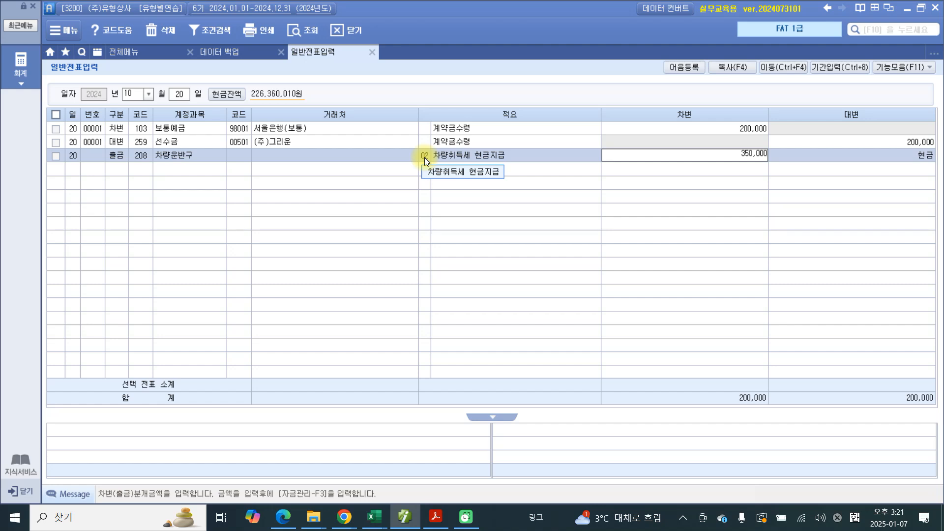
key("Return")
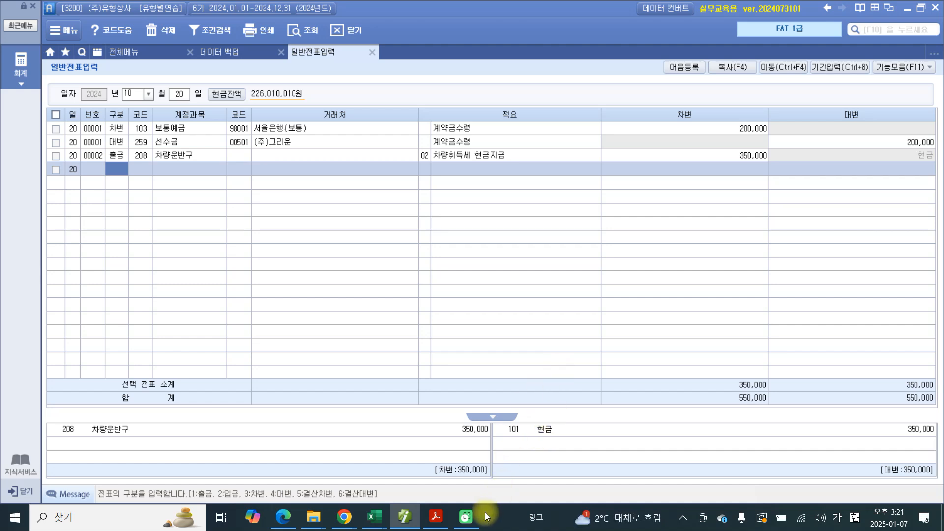
Step: Switch to the exercise PDF and select the number "21" of problem 21
mouse_move(401, 516)
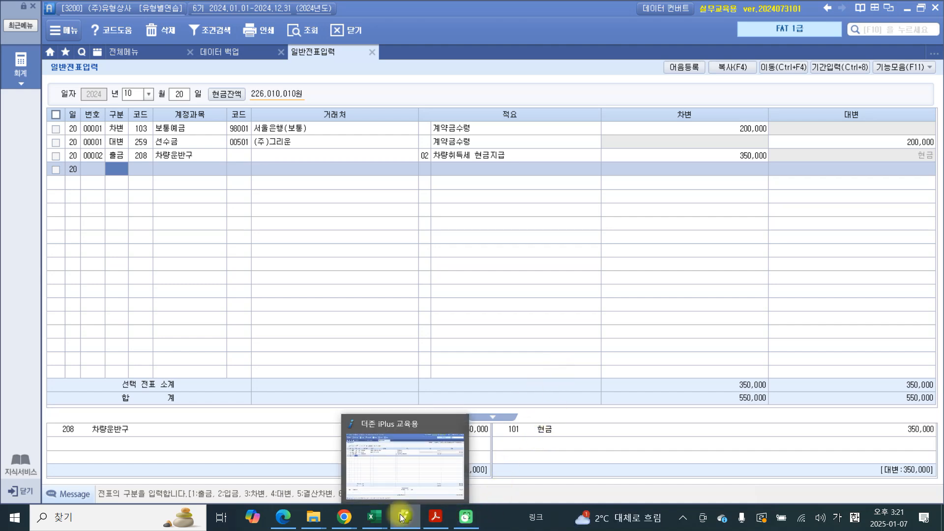
left_click(440, 524)
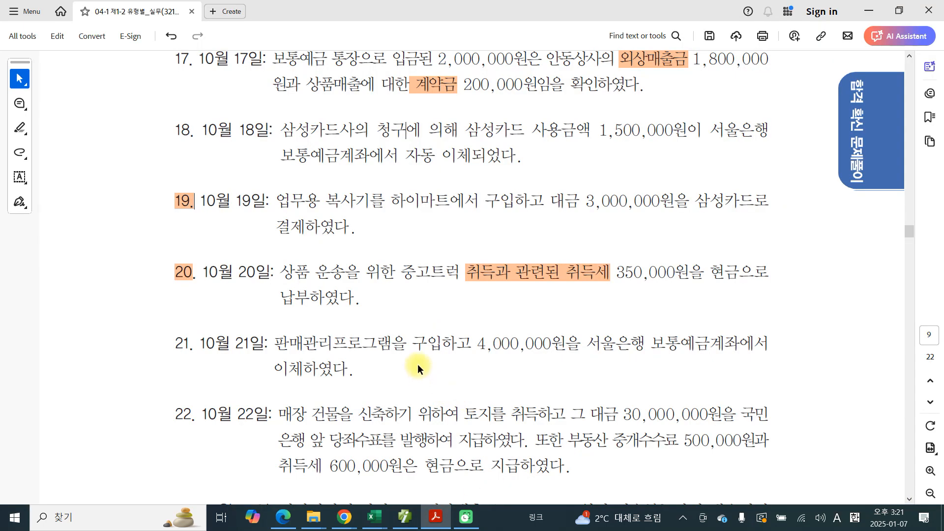
scroll(197, 364, "down", 2)
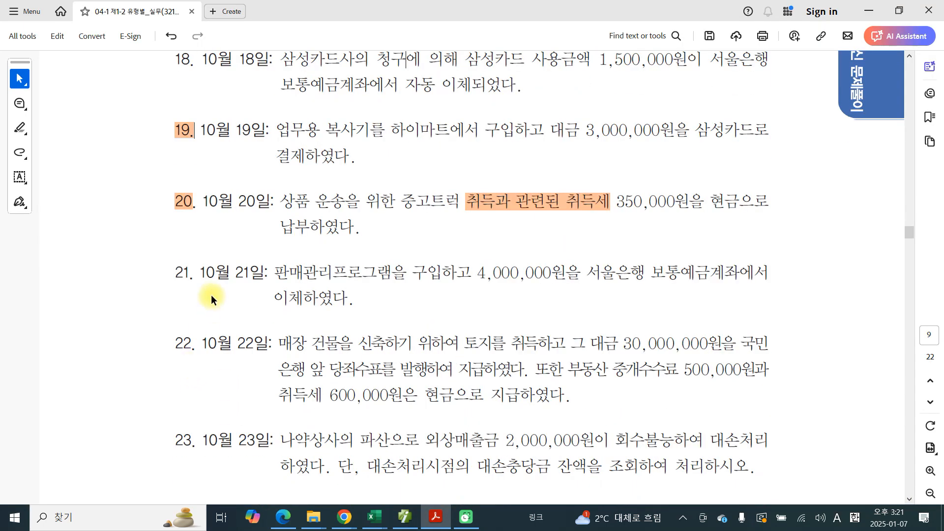
left_click_drag(192, 274, 170, 275)
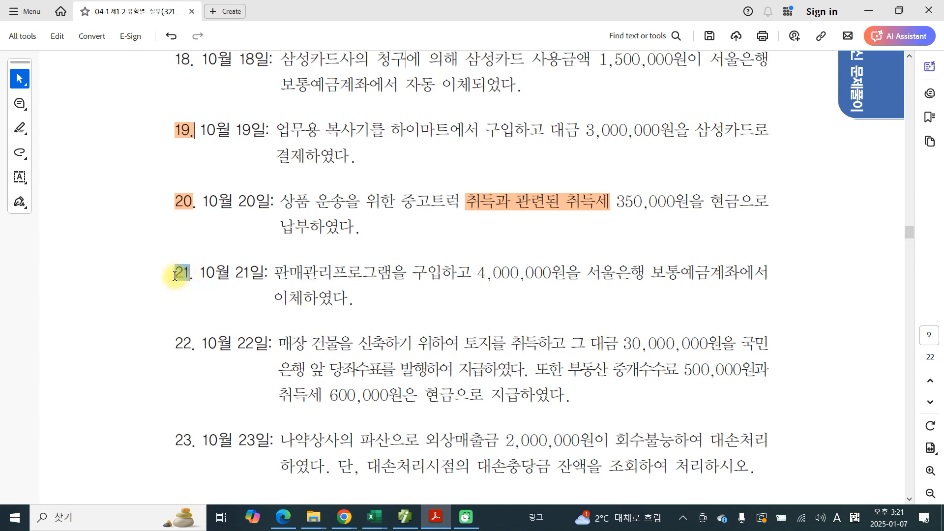
left_click(404, 516)
left_click(178, 141)
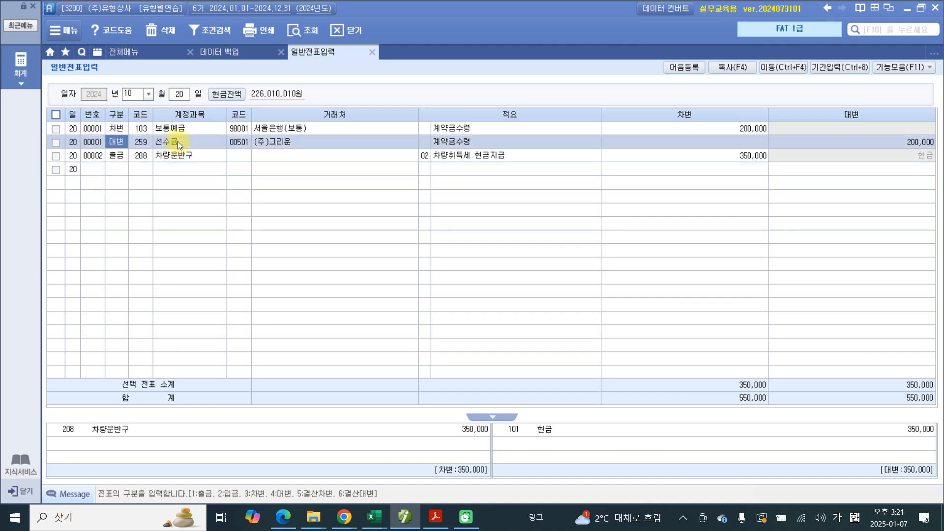
left_click(179, 157)
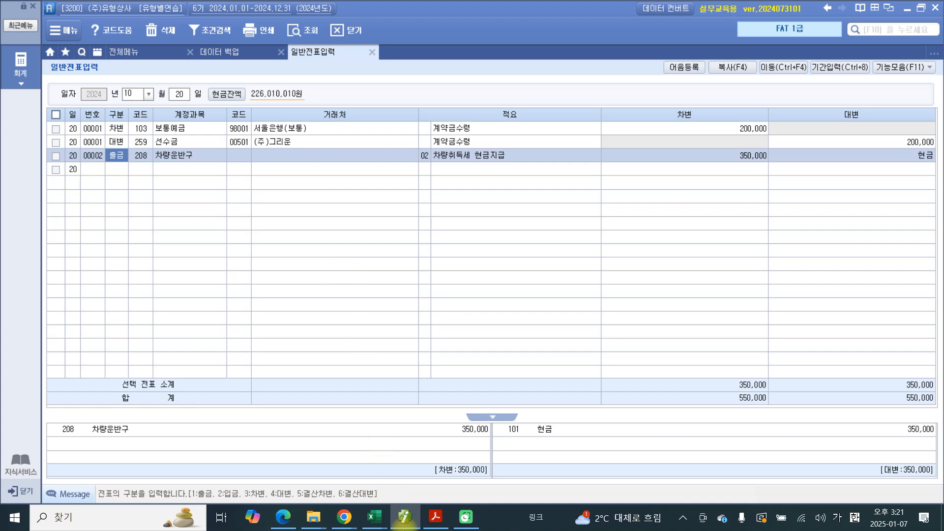
Step: Return to the exercise PDF and highlight the number "21" of problem 21
left_click(424, 516)
left_click_drag(190, 272, 177, 272)
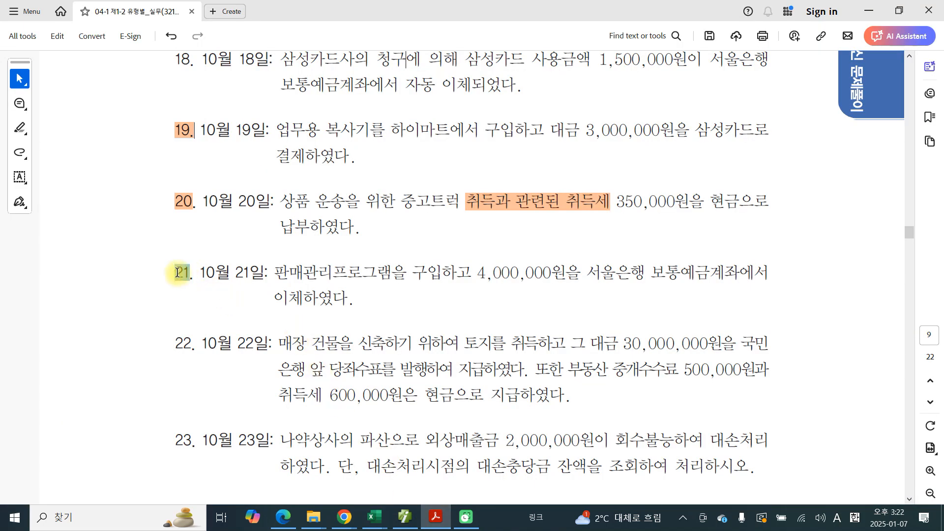
left_click(224, 296)
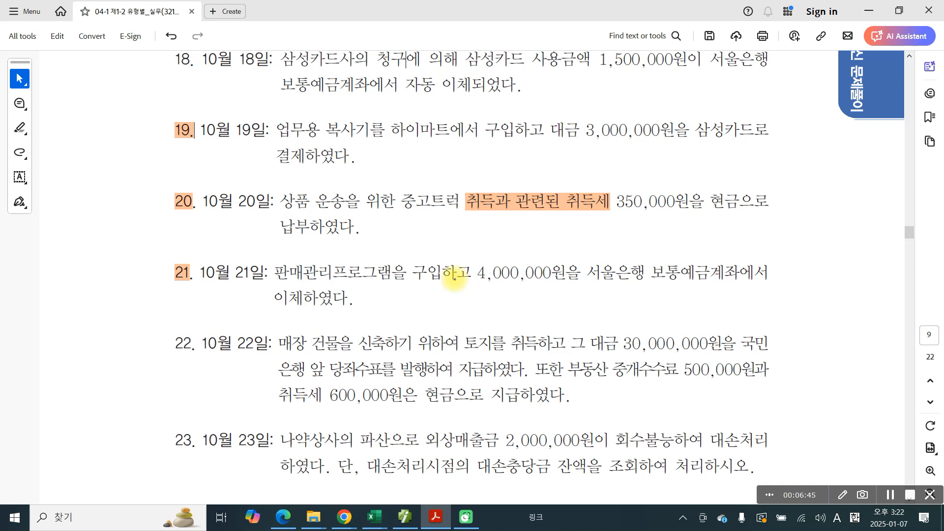
Step: With the screen pen, underline the number 21, box 판매관리프로그램 and handwrite 차) 소프트웨어 above it
left_click_drag(160, 289, 192, 292)
mouse_move(284, 256)
left_mouse_down()
mouse_move(323, 286)
mouse_move(395, 283)
mouse_move(332, 259)
mouse_move(396, 264)
mouse_move(372, 291)
left_mouse_up()
left_click_drag(416, 218, 404, 241)
mouse_move(415, 221)
left_mouse_down()
mouse_move(427, 249)
mouse_move(451, 214)
mouse_move(427, 246)
mouse_move(452, 231)
left_mouse_up()
mouse_move(431, 255)
left_mouse_down()
mouse_move(457, 249)
mouse_move(479, 215)
left_mouse_up()
mouse_move(463, 235)
left_mouse_down()
mouse_move(489, 241)
mouse_move(496, 227)
left_mouse_up()
left_click_drag(486, 235, 513, 231)
left_click_drag(512, 224, 527, 250)
left_click_drag(547, 219, 563, 248)
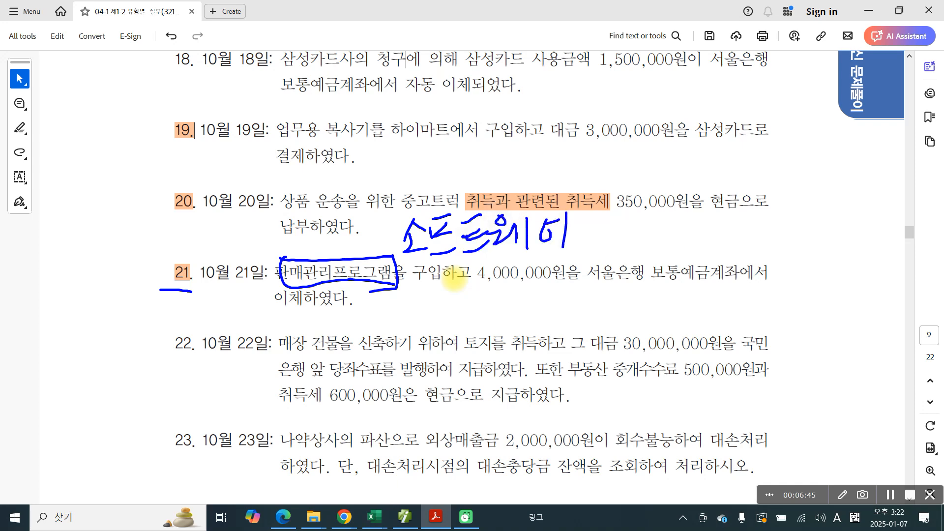
left_click_drag(347, 224, 360, 233)
mouse_move(352, 237)
left_mouse_down()
mouse_move(340, 253)
mouse_move(368, 255)
left_mouse_up()
mouse_move(373, 247)
left_mouse_down()
mouse_move(381, 245)
mouse_move(388, 263)
left_mouse_up()
Step: Underline 보통예금계좌 in problem 21, handwrite the credit mark 대) below 서울은행, and clear the pen marks
left_click_drag(642, 294, 736, 296)
left_click_drag(579, 295, 594, 290)
mouse_move(607, 287)
left_mouse_down()
mouse_move(583, 302)
mouse_move(599, 305)
left_mouse_up()
mouse_move(600, 284)
left_mouse_down()
mouse_move(600, 313)
mouse_move(610, 293)
left_mouse_up()
left_click_drag(605, 281, 606, 340)
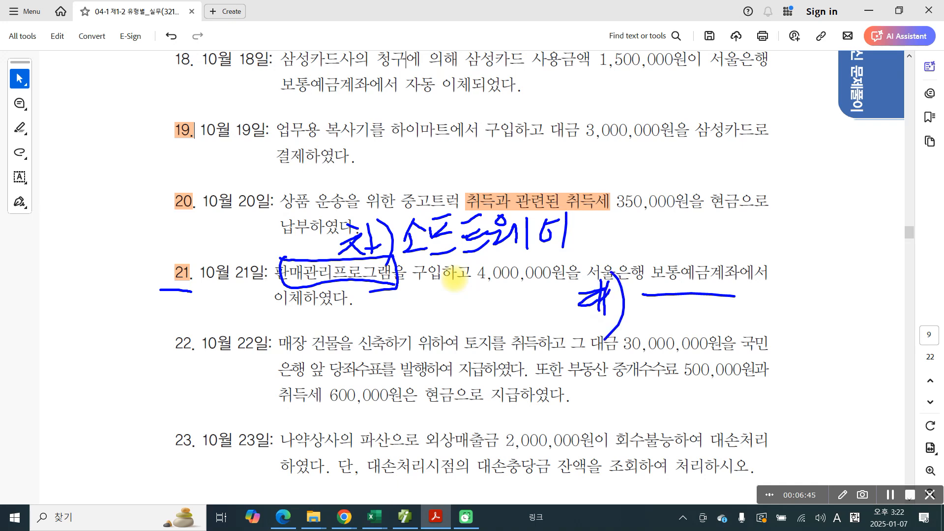
key("Escape")
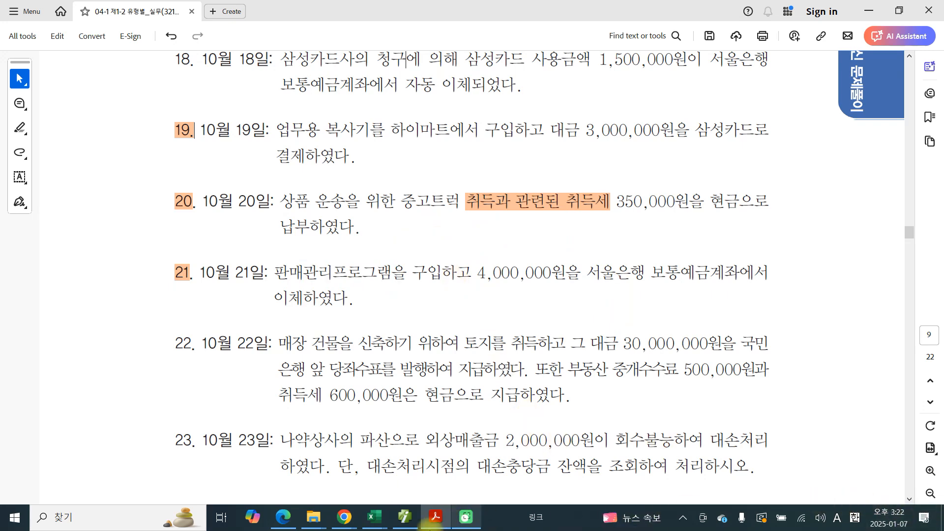
Step: Switch to the accounting program and start a 차변 line dated October 21 with account 240 소프트웨어 and no client code
left_click(404, 516)
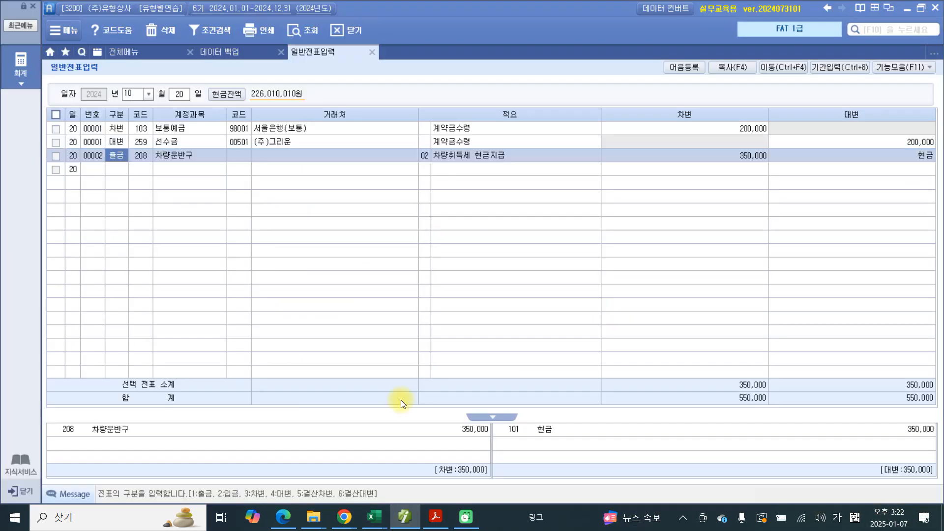
left_click(184, 97)
key("Return")
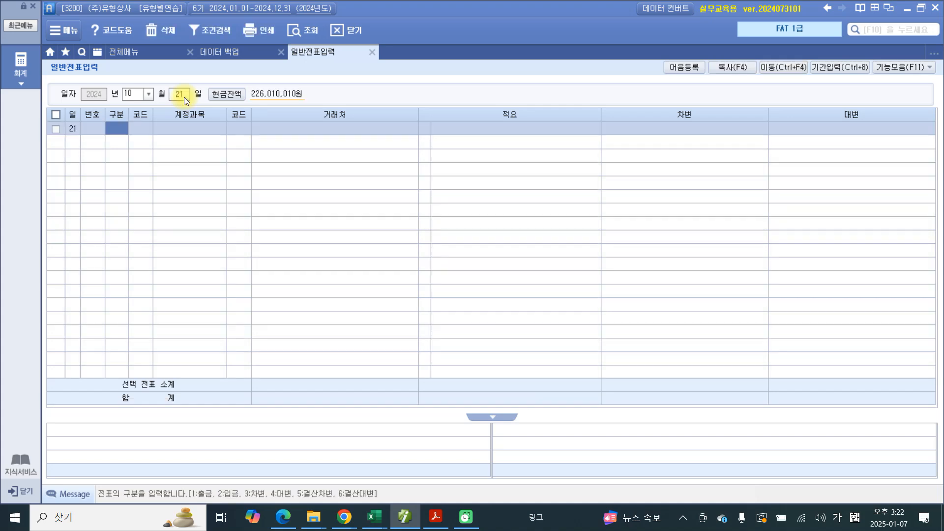
type("3")
key("Return")
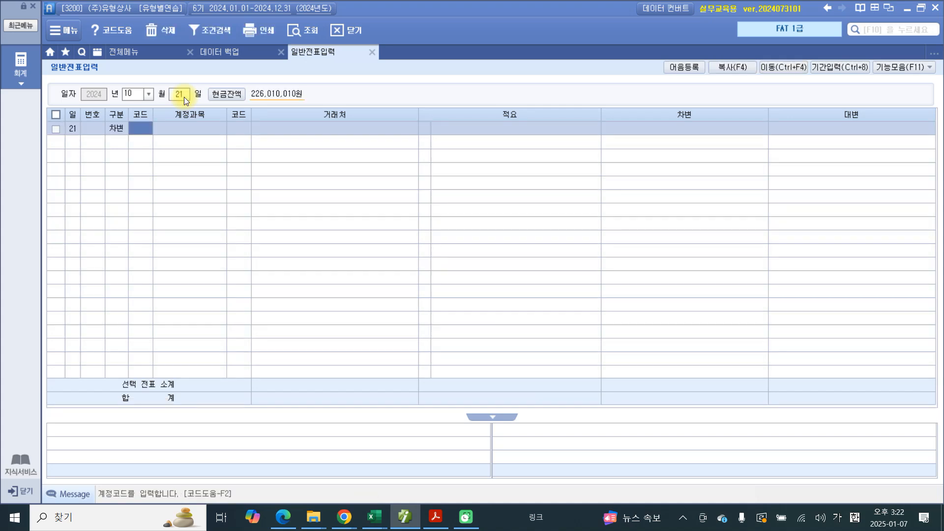
type("240")
key("Return")
Step: Complete the 소프트웨어 debit line with the description 판매관리프로그램 구입 and the amount 4,000,000
key("Return")
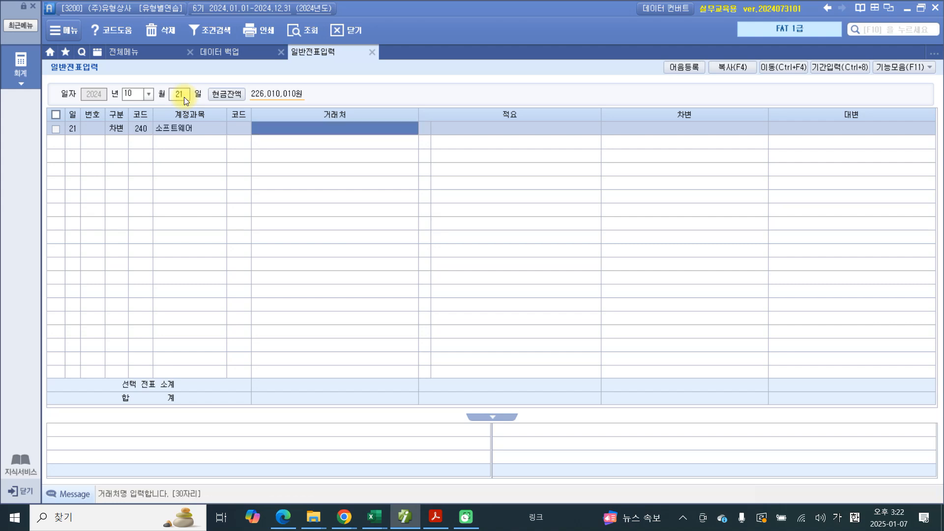
key("Return")
key("Return")
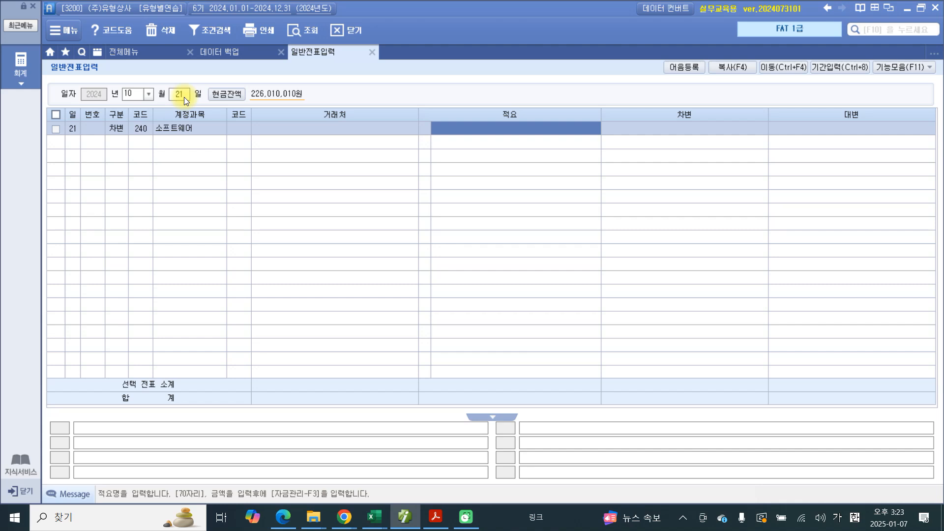
type("판매")
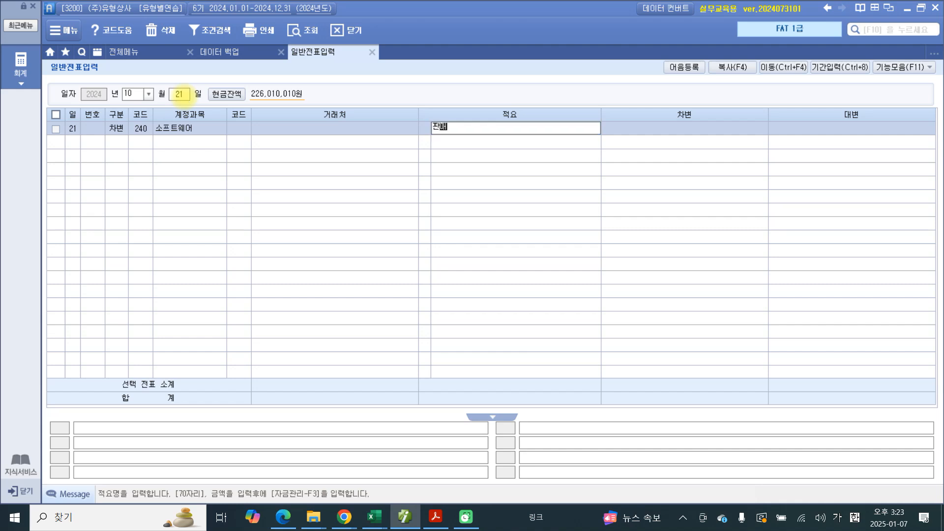
type("관ㄹ리프")
type("로그램 ")
type("구입")
key("Return")
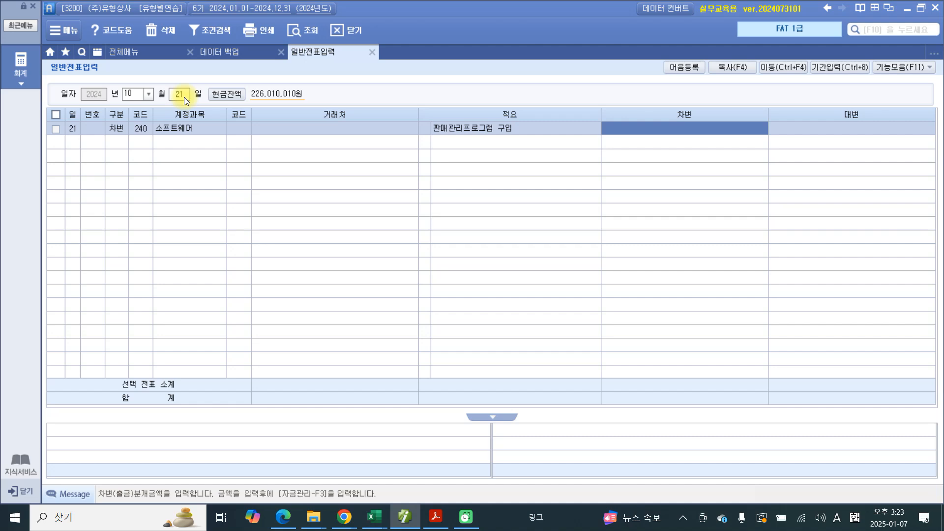
type("4000000")
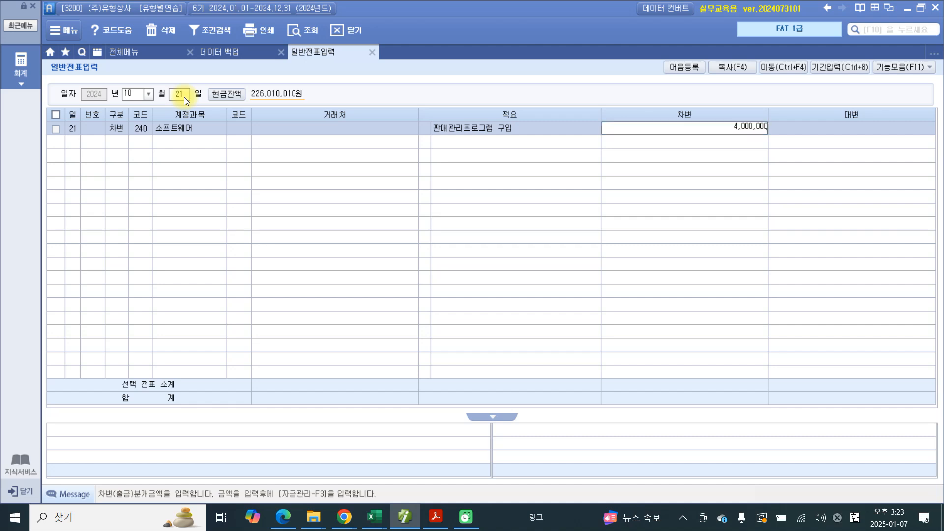
key("Return")
Step: Add a 대변 line to the October 21 voucher with account 103 보통예금, client 서울은행(보통) and the amount 4,000,000
type("4")
key("Return")
type("103")
key("Return")
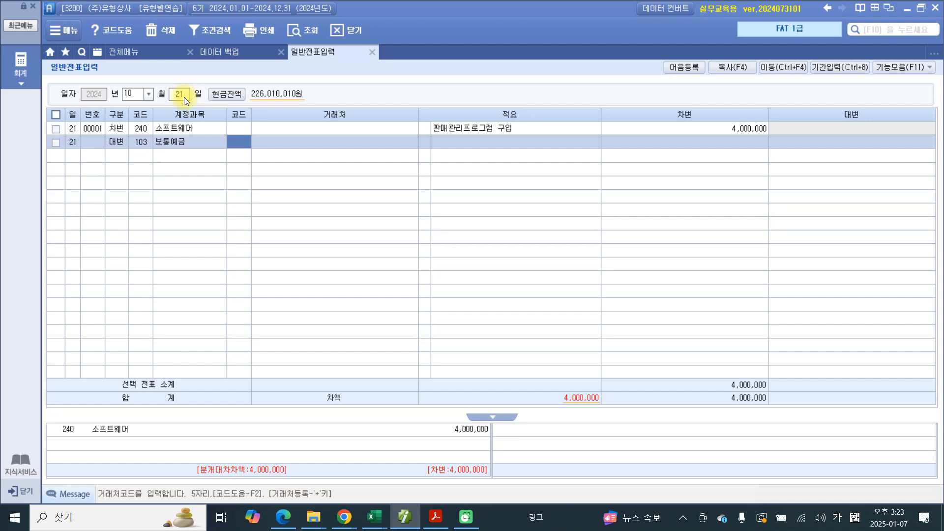
type("서울")
key("Return")
key("Return")
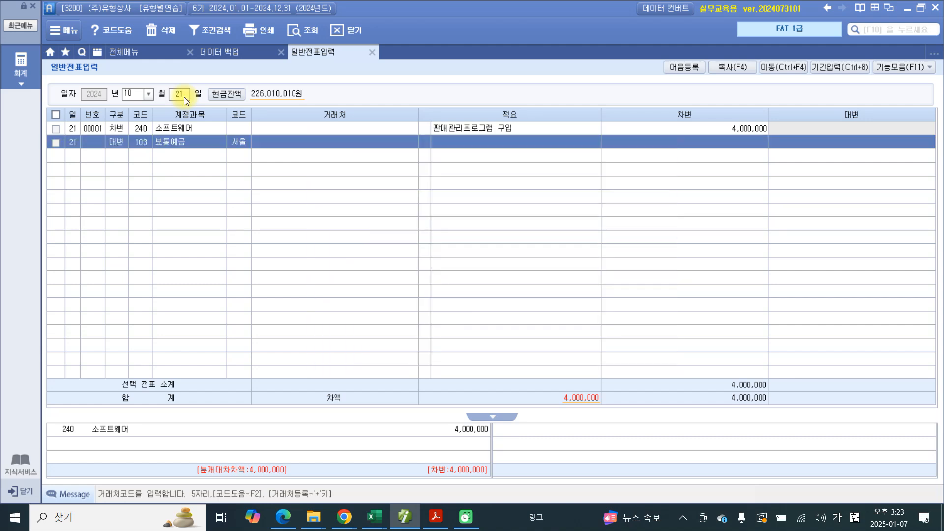
key("Return")
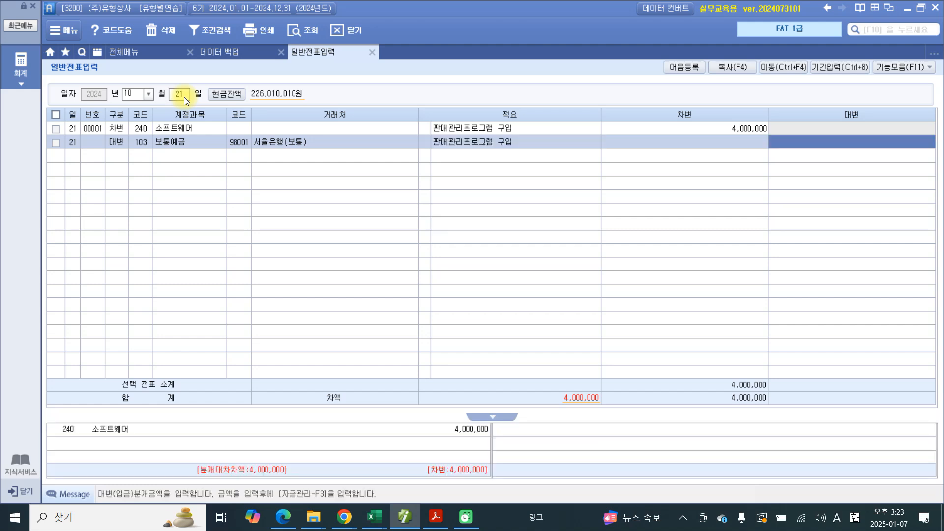
type("4000000")
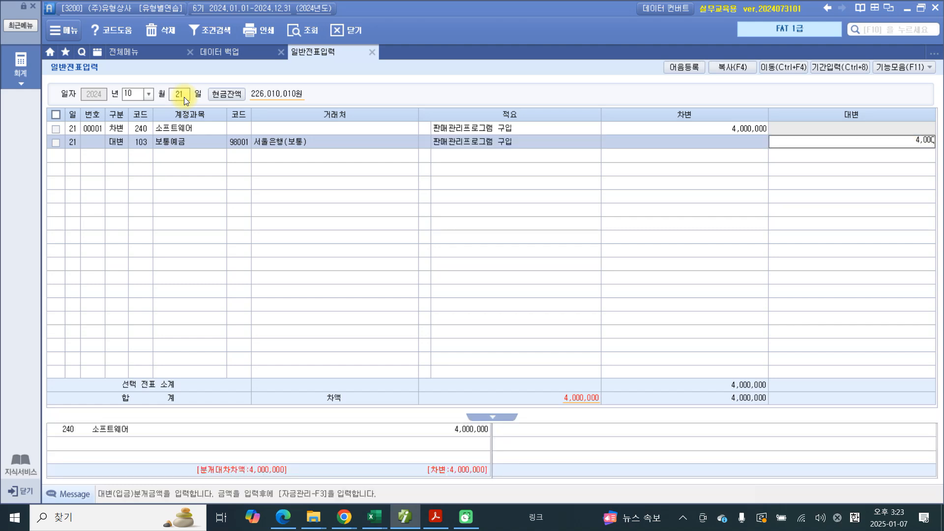
key("Return")
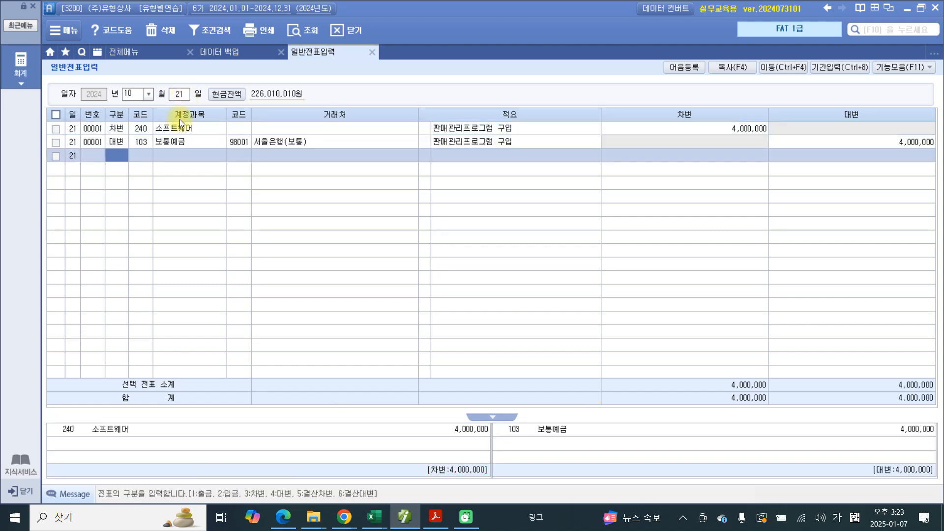
left_click(227, 141)
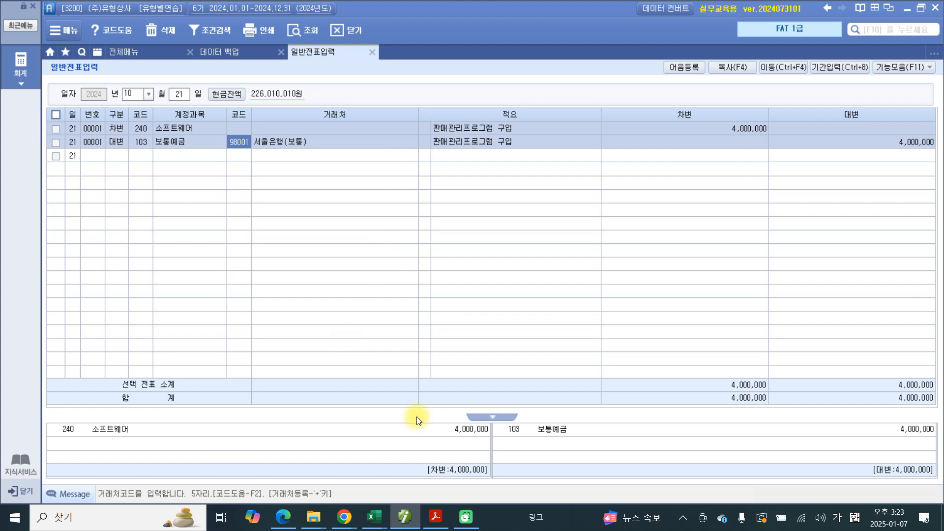
Step: Switch to the exercise PDF and highlight the problem number 22
left_click(435, 516)
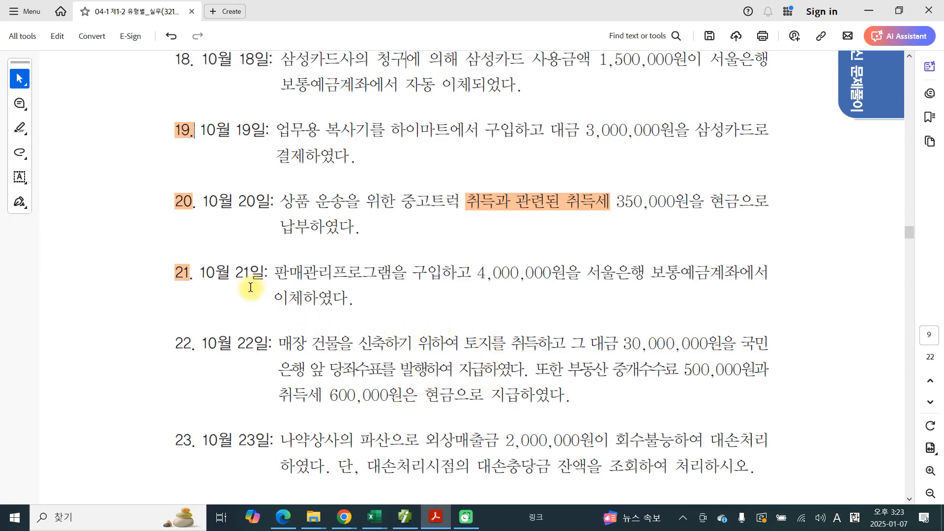
left_click_drag(191, 345, 158, 344)
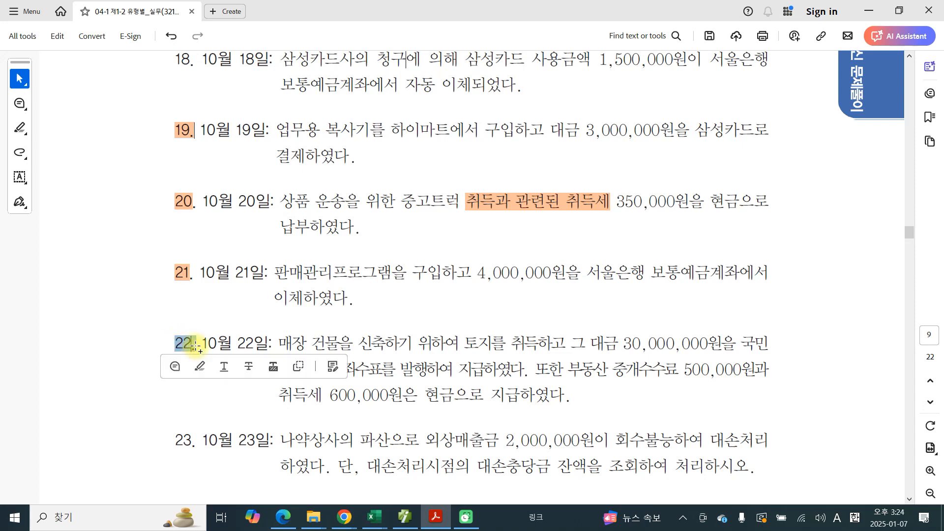
left_click(202, 362)
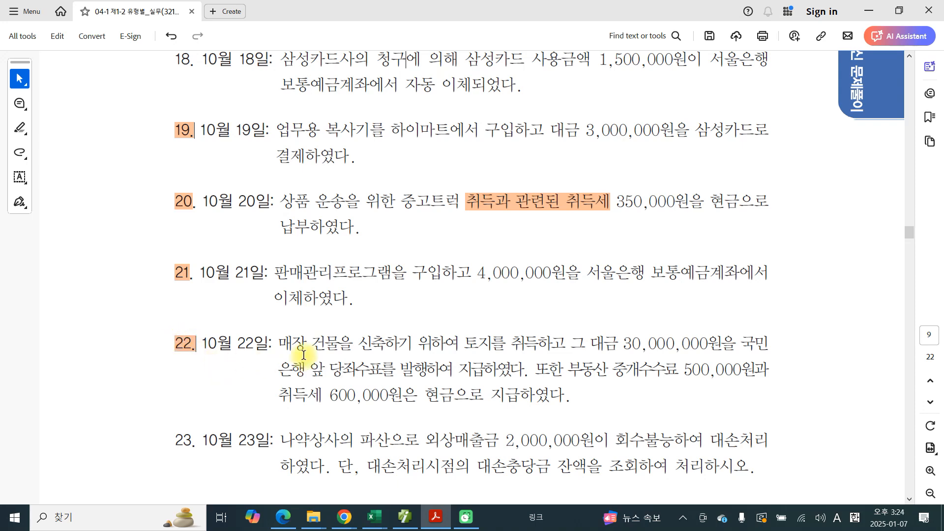
scroll(301, 349, "down", 3)
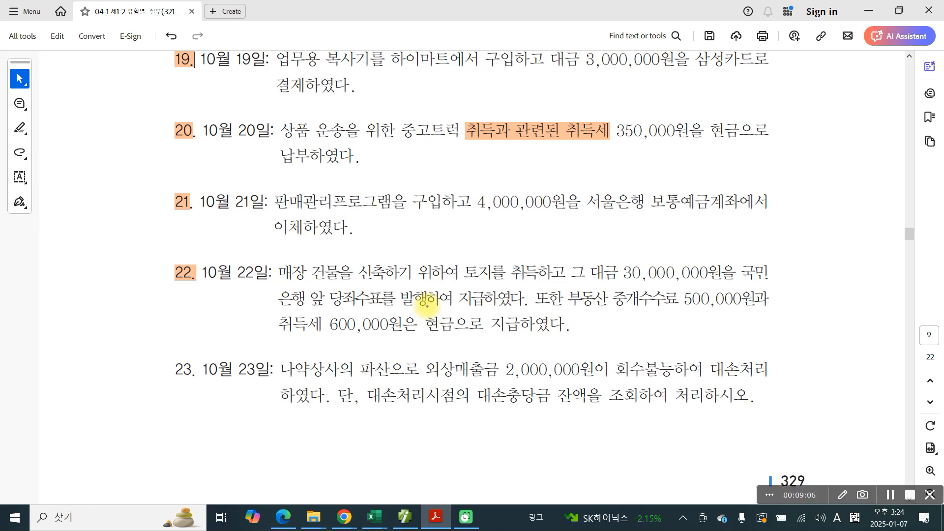
Step: With the screen pen, circle 30,000,000원 and underline 당좌수표를 발행하여 and 500,000원 in problem 22, and clear the marks
mouse_move(610, 263)
left_mouse_down()
mouse_move(675, 291)
mouse_move(722, 263)
mouse_move(616, 265)
left_mouse_up()
left_click_drag(330, 306, 452, 312)
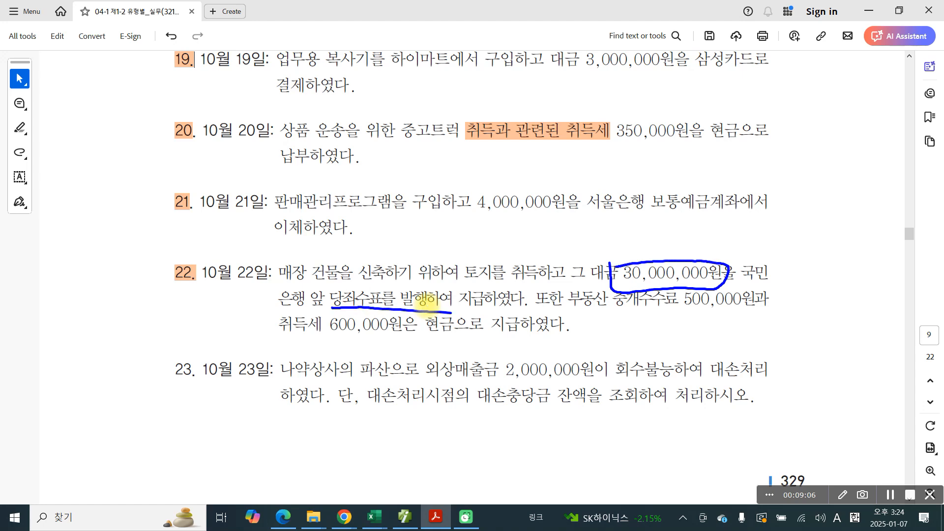
left_click_drag(673, 306, 751, 309)
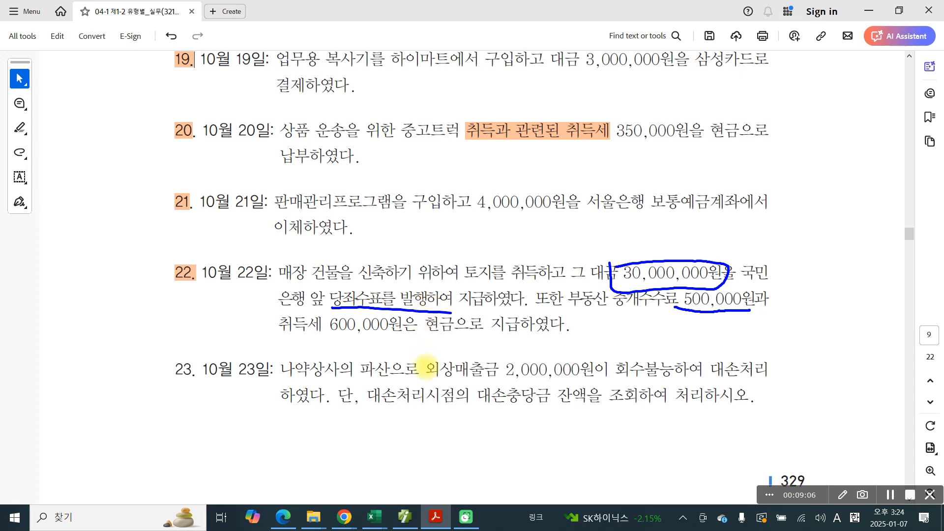
key("Escape")
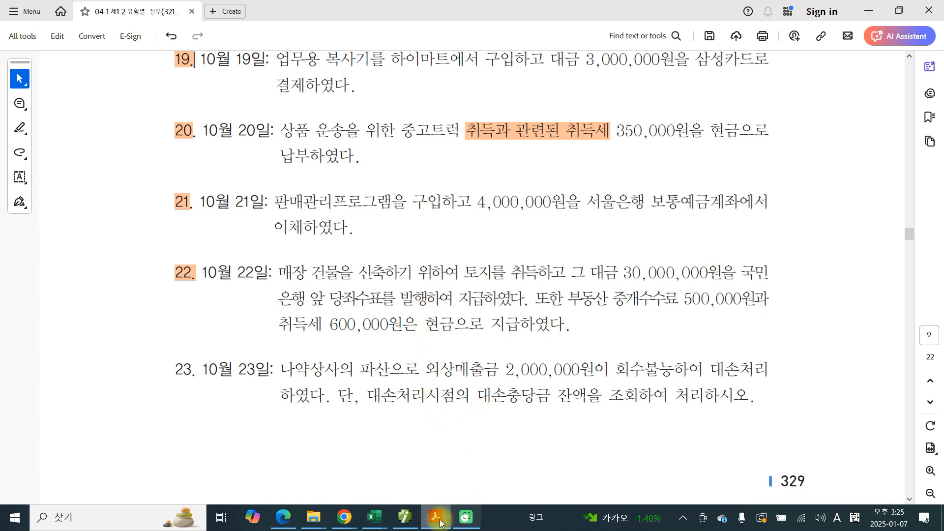
Step: Switch to the accounting program, select both October 21 voucher lines, and view the 전표이동 dialog, closing it without moving the voucher
left_click(404, 517)
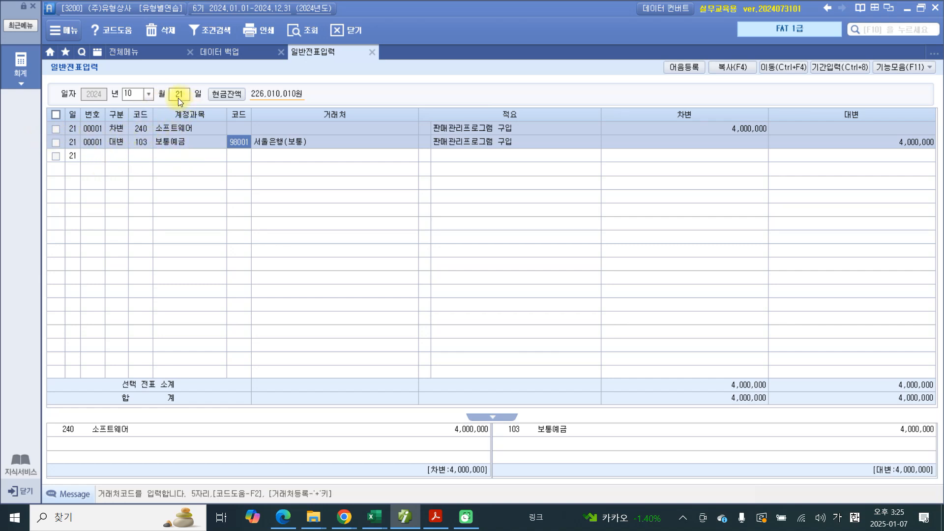
left_click(56, 130)
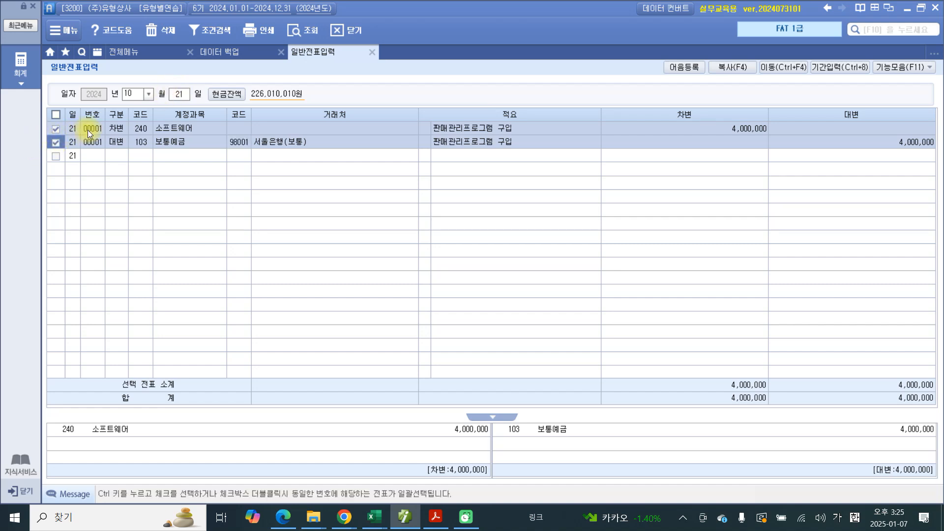
left_click(54, 142)
left_click(786, 69)
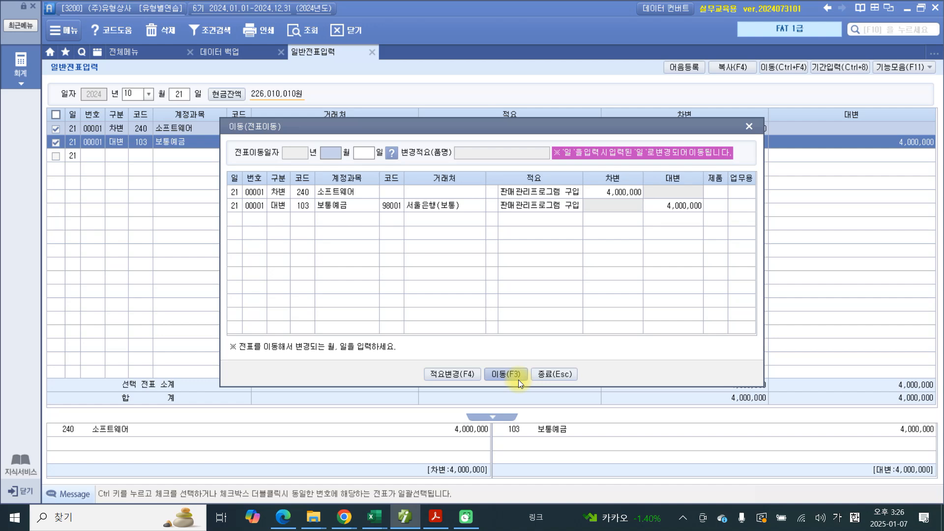
left_click(545, 373)
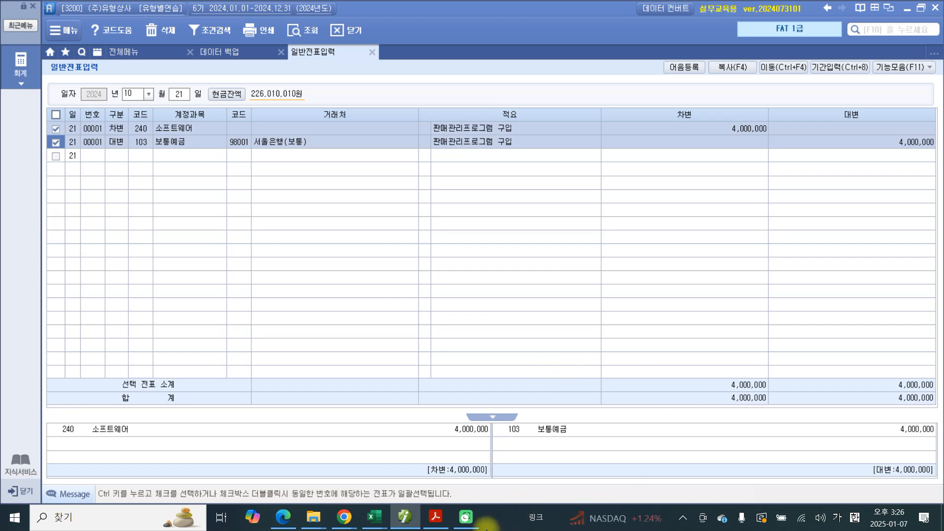
Step: Back in the PDF, circle 당좌수표를 발행하여 and 현금 in problem 22, underline 500,000원 and 취득세 600,000원, and handwrite 대) beside 현금
left_click(429, 521)
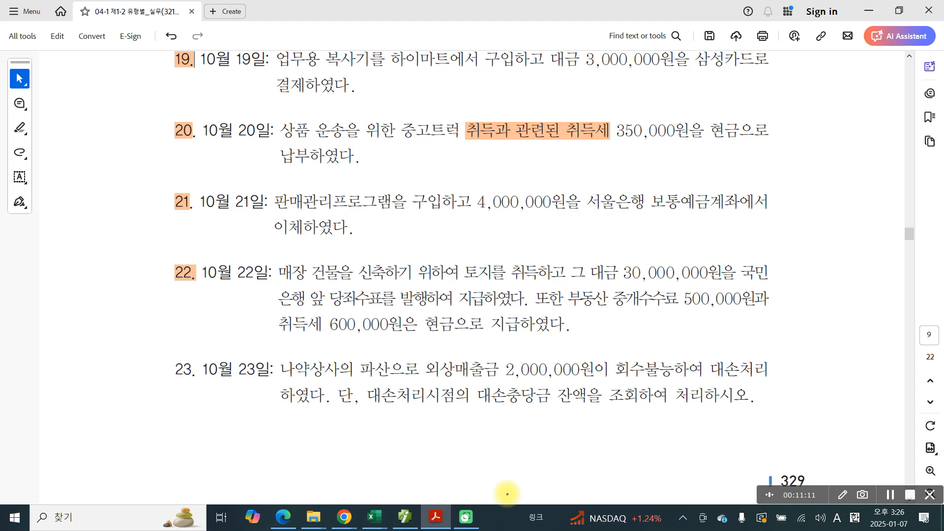
mouse_move(327, 293)
left_mouse_down()
mouse_move(448, 305)
mouse_move(329, 290)
left_mouse_up()
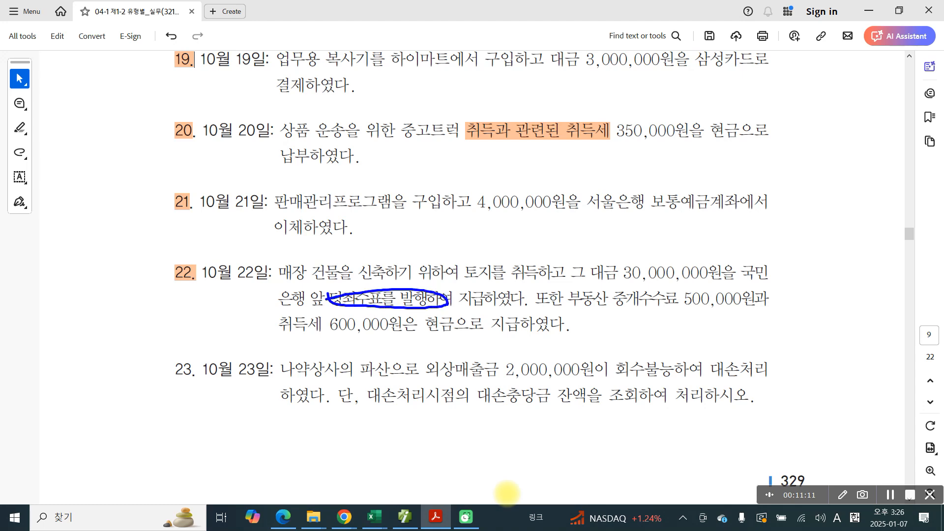
left_click_drag(669, 303, 743, 306)
left_click_drag(283, 335, 401, 337)
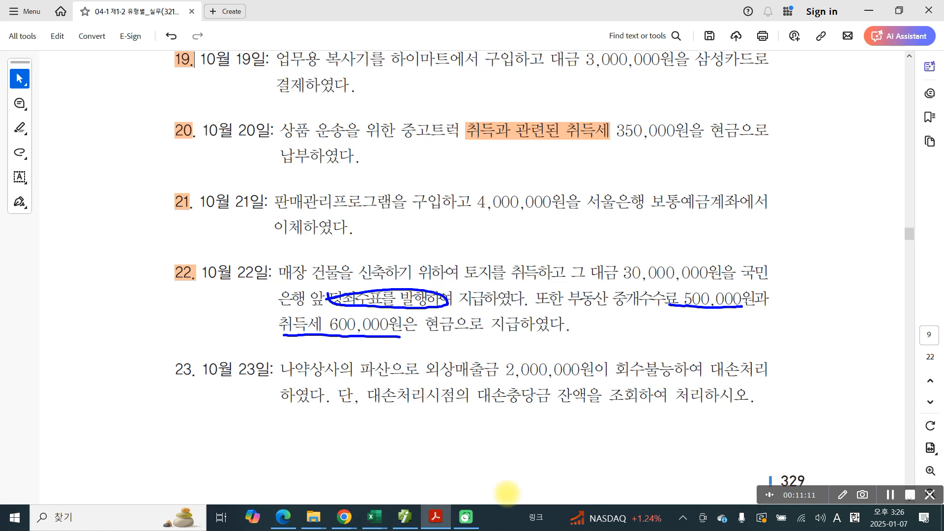
mouse_move(450, 339)
left_mouse_down()
mouse_move(459, 328)
mouse_move(490, 336)
mouse_move(491, 350)
left_mouse_up()
left_click_drag(495, 328, 507, 368)
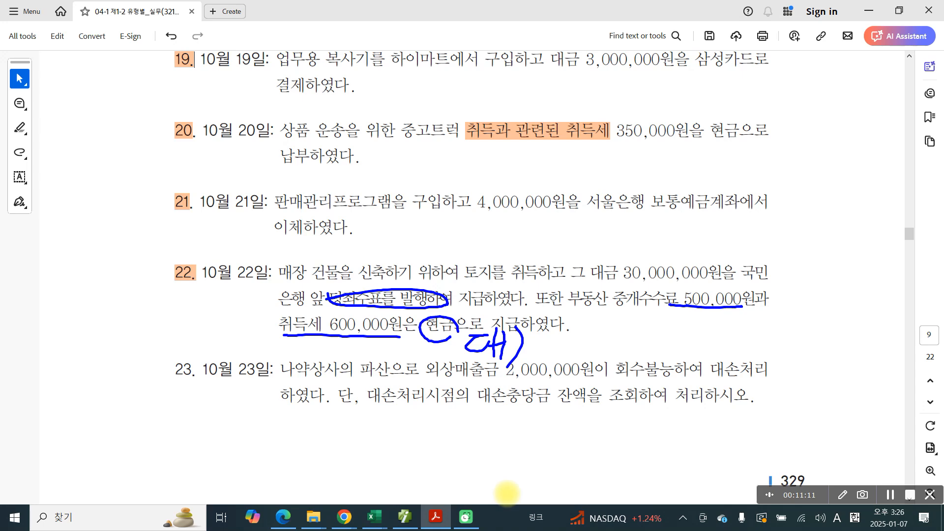
Step: Draw a line from the circled 당좌수표를 발행하여 into the page margin and handwrite 대) 당좌예금 there
mouse_move(329, 295)
left_mouse_down()
mouse_move(224, 320)
mouse_move(225, 333)
mouse_move(225, 319)
left_mouse_up()
mouse_move(105, 308)
left_mouse_down()
mouse_move(138, 306)
mouse_move(134, 320)
mouse_move(144, 327)
mouse_move(162, 309)
left_mouse_up()
mouse_move(133, 326)
left_mouse_down()
mouse_move(133, 339)
mouse_move(158, 321)
left_mouse_up()
left_click_drag(170, 306, 168, 325)
left_click_drag(161, 329, 183, 325)
mouse_move(185, 292)
left_mouse_down()
mouse_move(186, 339)
mouse_move(194, 319)
left_mouse_up()
mouse_move(203, 301)
left_mouse_down()
mouse_move(195, 314)
mouse_move(202, 300)
left_mouse_up()
mouse_move(202, 298)
left_mouse_down()
mouse_move(218, 295)
mouse_move(222, 306)
left_mouse_up()
mouse_move(224, 294)
left_mouse_down()
mouse_move(233, 344)
mouse_move(262, 305)
left_mouse_up()
mouse_move(241, 316)
left_mouse_down()
mouse_move(242, 340)
mouse_move(260, 320)
left_mouse_up()
left_click_drag(249, 337, 276, 321)
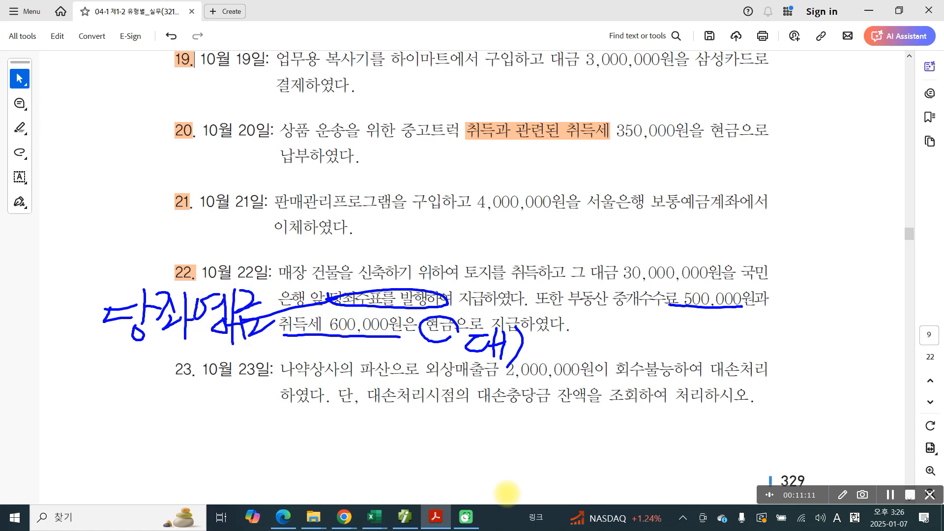
mouse_move(45, 313)
left_mouse_down()
mouse_move(53, 307)
mouse_move(55, 330)
left_mouse_up()
mouse_move(52, 297)
left_mouse_down()
mouse_move(53, 331)
mouse_move(62, 319)
left_mouse_up()
mouse_move(63, 303)
left_mouse_down()
mouse_move(63, 341)
mouse_move(48, 368)
left_mouse_up()
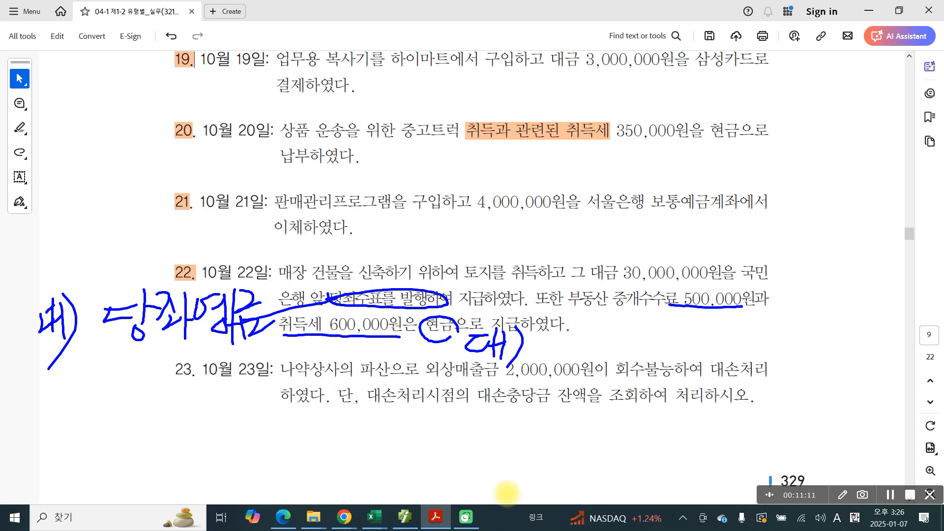
Step: In red pen, put check marks by 30,000,000원, 500,000원 and 600,000원 in problem 22, and circle 토지
left_click_drag(730, 245, 766, 246)
left_click_drag(733, 287, 753, 298)
left_click_drag(335, 336, 355, 333)
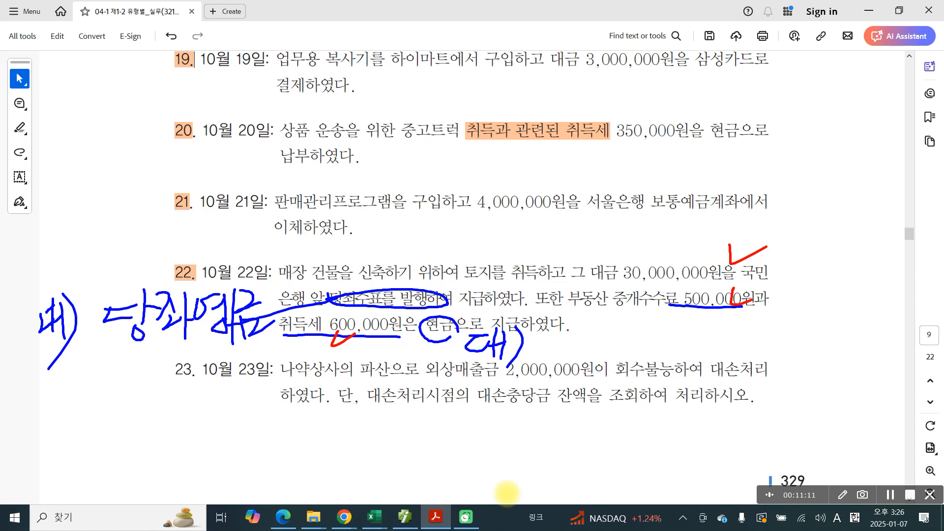
mouse_move(460, 287)
left_mouse_down()
mouse_move(482, 249)
mouse_move(485, 294)
left_mouse_up()
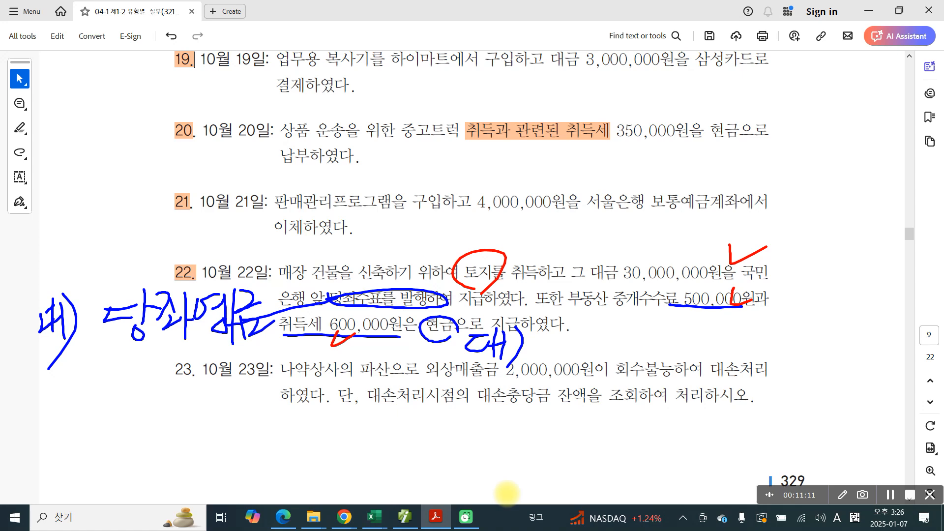
Step: Underline 중개수수료 and 취득세 in red and handwrite the debit mark 차) before the circled 토지
left_click_drag(614, 312, 671, 313)
left_click_drag(273, 339, 316, 338)
left_click_drag(402, 238, 418, 246)
mouse_move(402, 259)
left_mouse_down()
mouse_move(422, 252)
mouse_move(404, 275)
left_mouse_up()
left_click_drag(415, 263, 428, 275)
left_click_drag(428, 260, 437, 287)
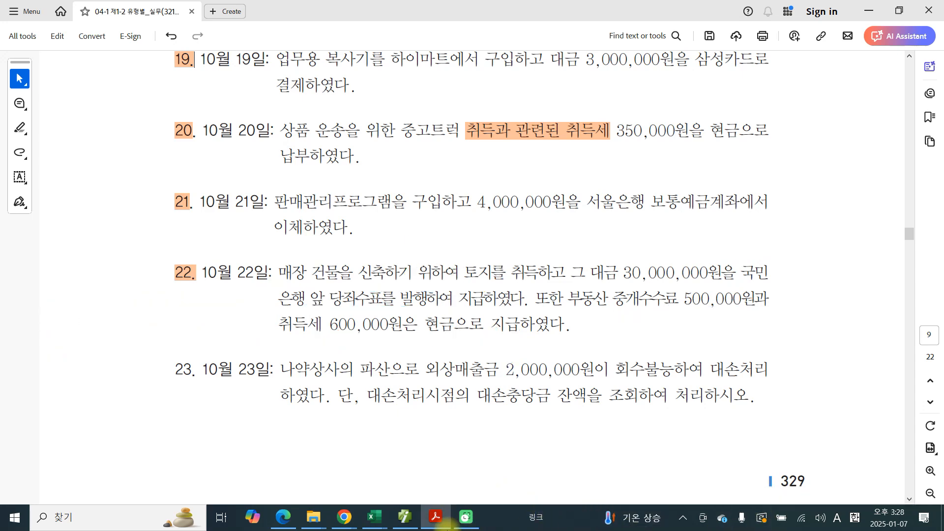
Step: Switch to the accounting program and start a 차변 line dated October 22 with account 201 토지 and no client
left_click(405, 516)
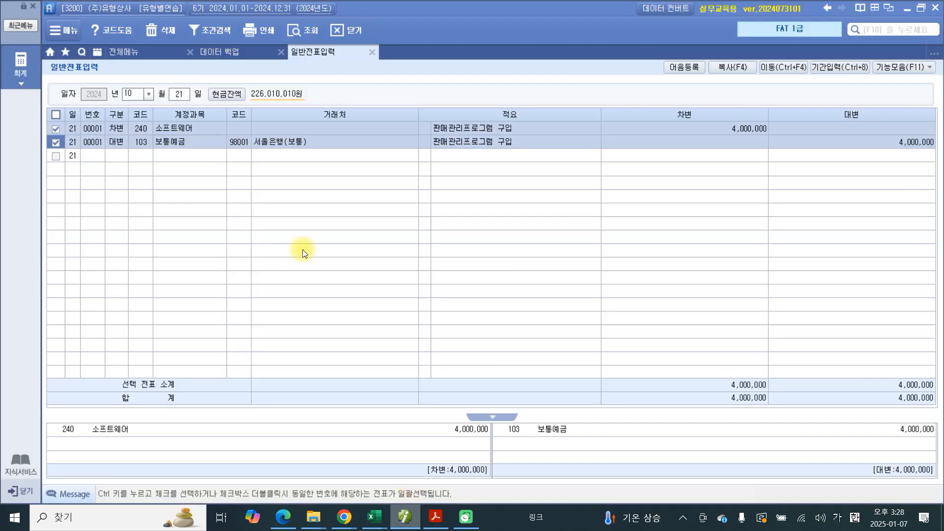
left_click(178, 97)
type("22")
key("Return")
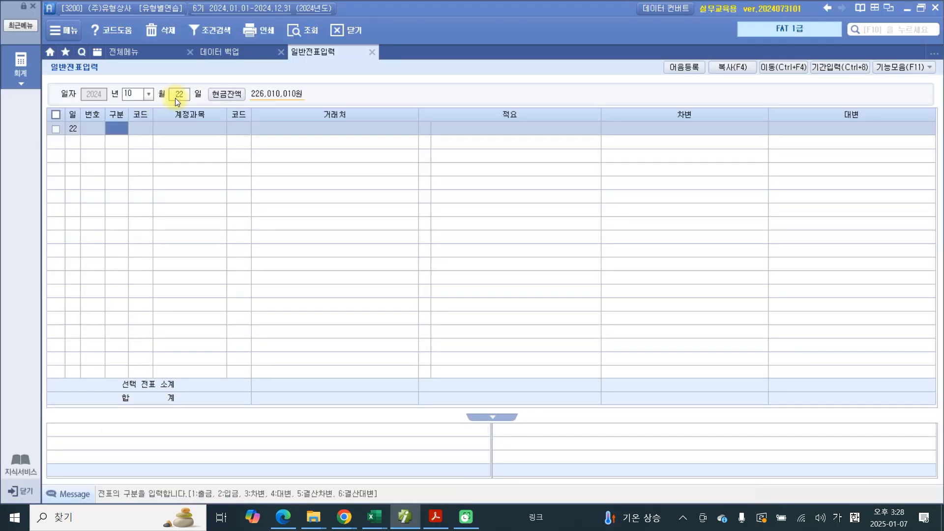
type("3")
key("Return")
type("토지")
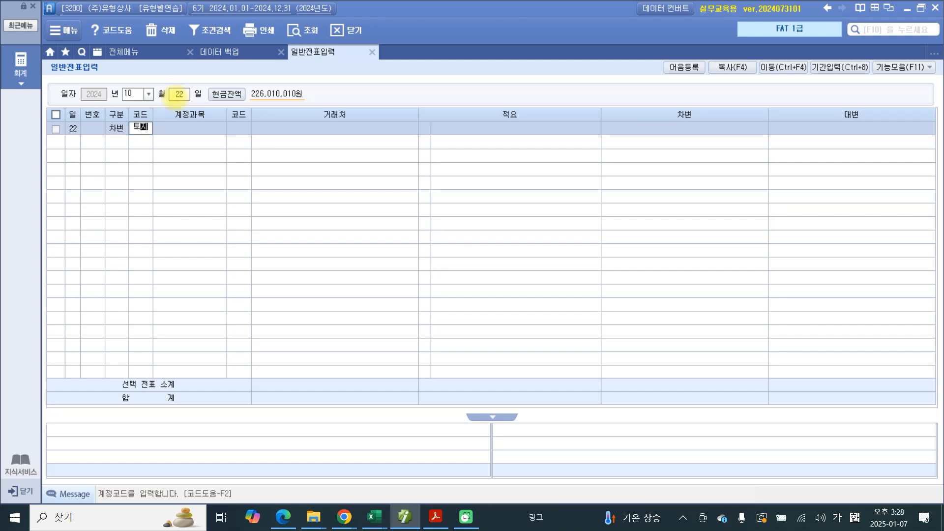
key("Return")
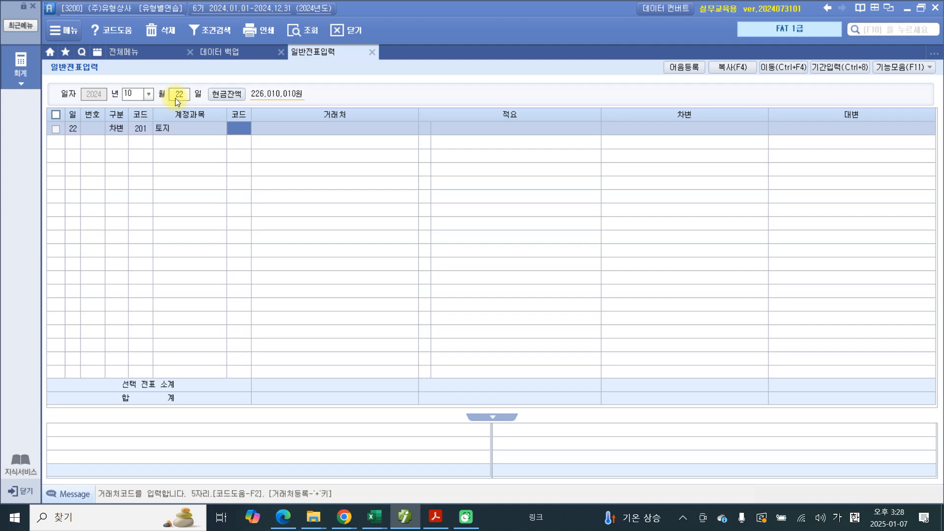
key("Return")
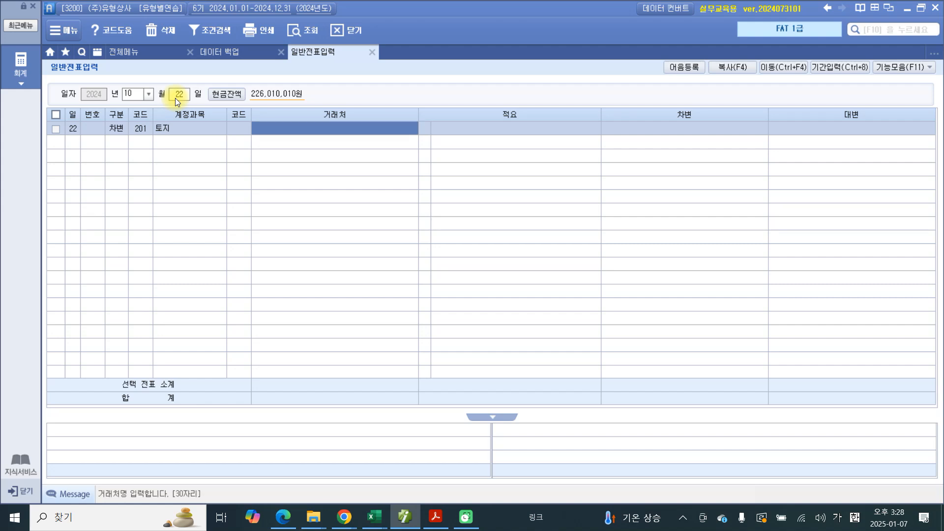
key("Return")
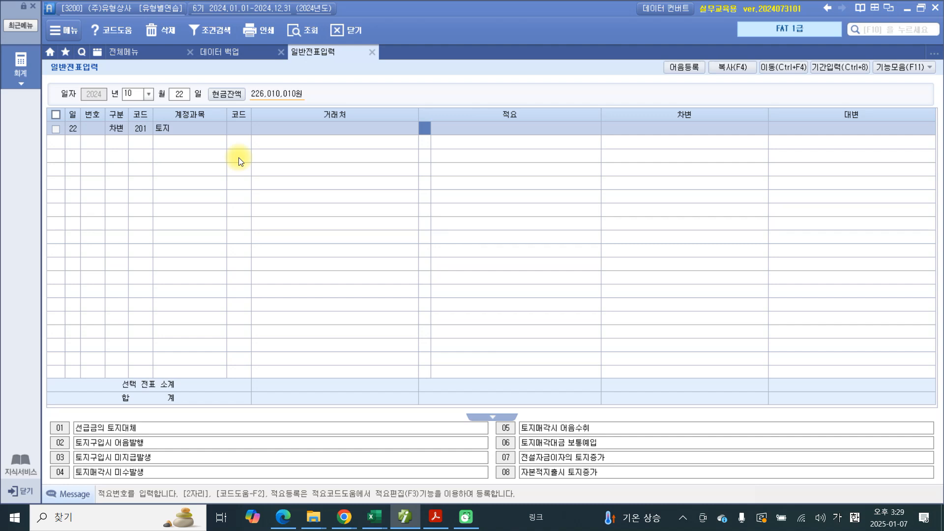
Step: Enter the description 매장신축 토지구입 for the 토지 debit line
left_click(446, 134)
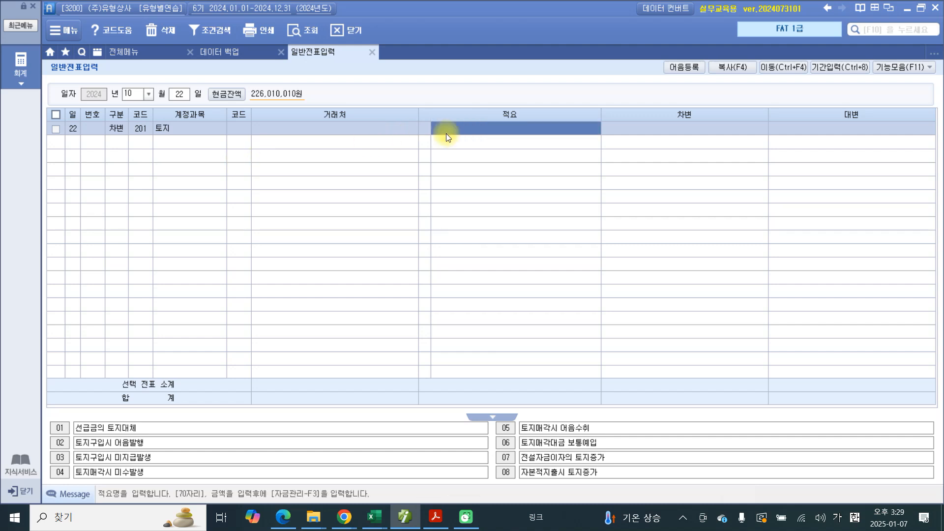
type("매입")
type("신축 토지")
type("구매")
type("입")
key("Return")
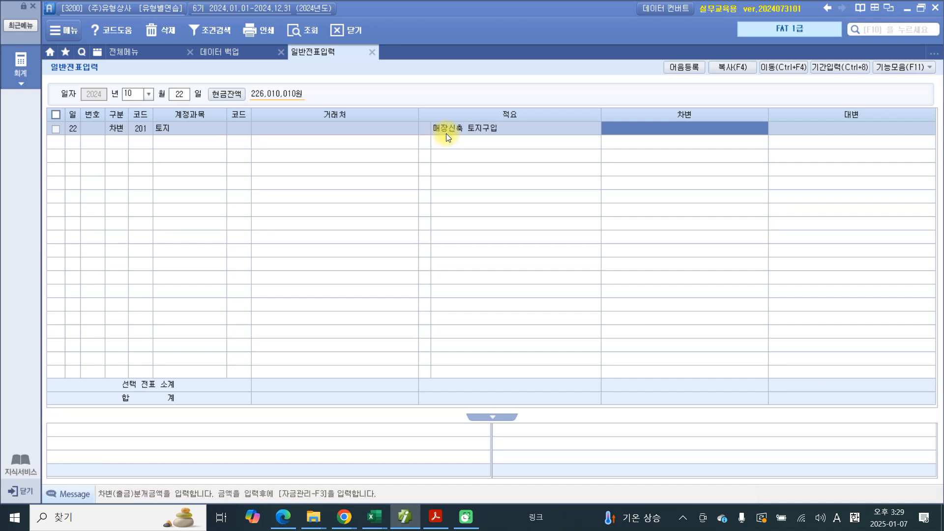
Step: Set the debit amount of the 토지 line to 31,100,000
type("31,100,")
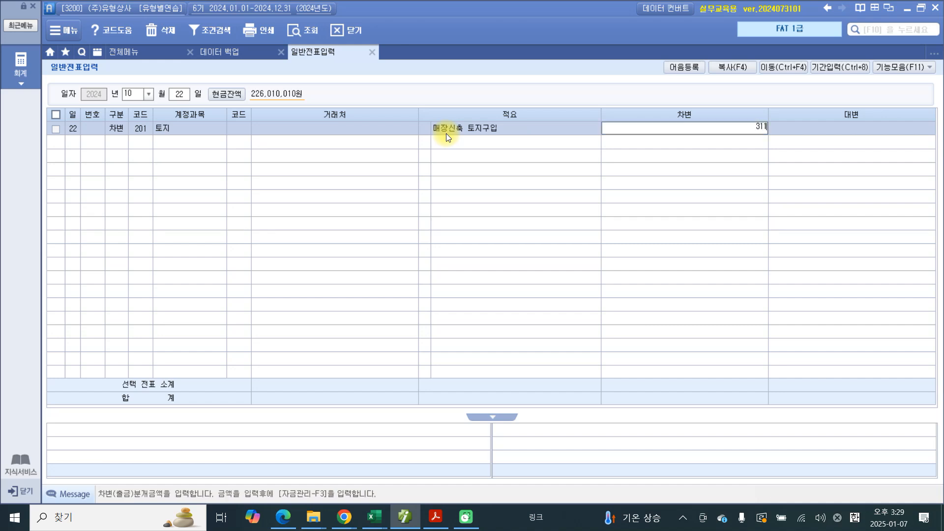
type("000")
key("Return")
Step: Start a 대변 line for October 22 with account 102 당좌예금 and client 98000 국민은행
type("4")
key("Return")
type("102")
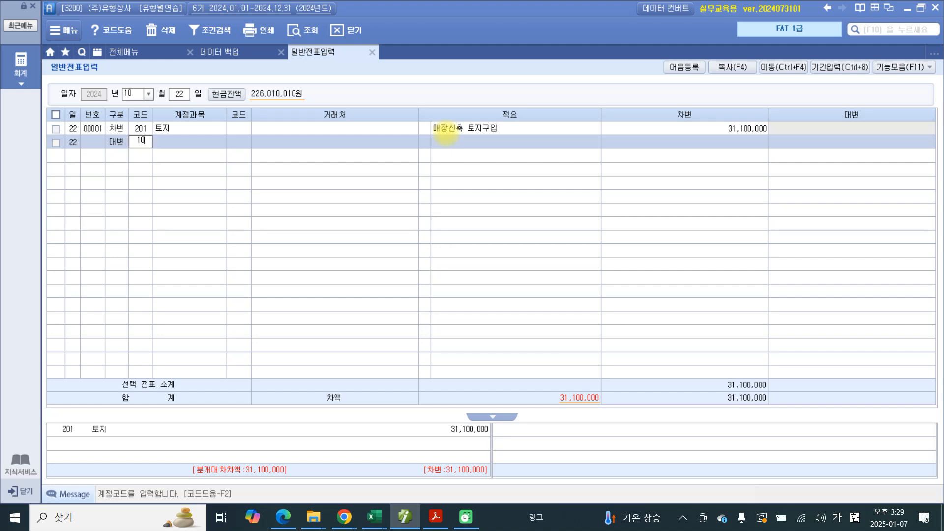
key("Return")
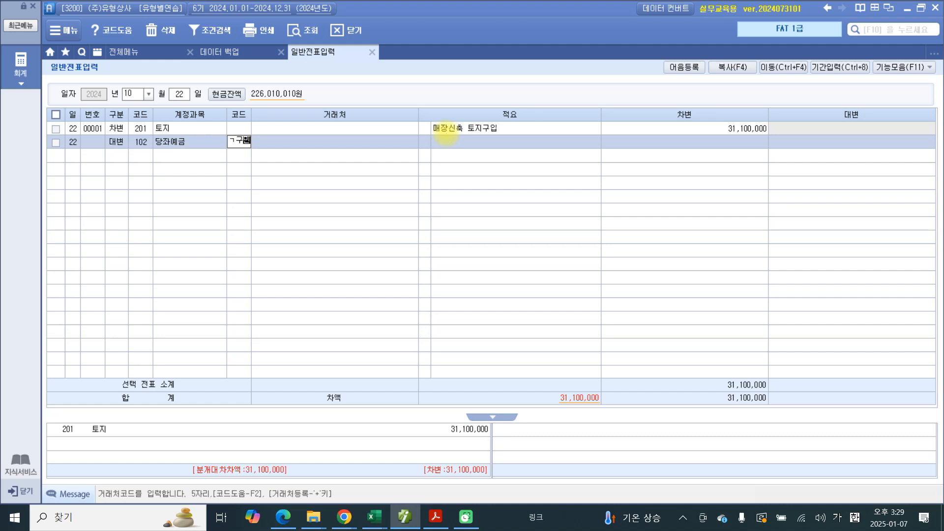
key("Return")
key("shift+Tab")
type("98000")
key("Return")
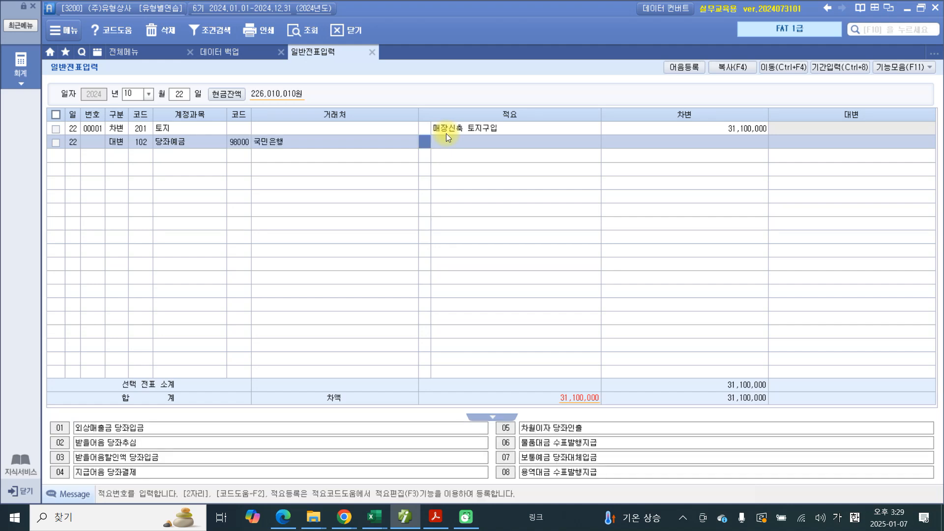
Step: Reuse the description 매장신축 토지구입 for the 당좌예금 line and set its credit amount to 30,000,000
key("Return")
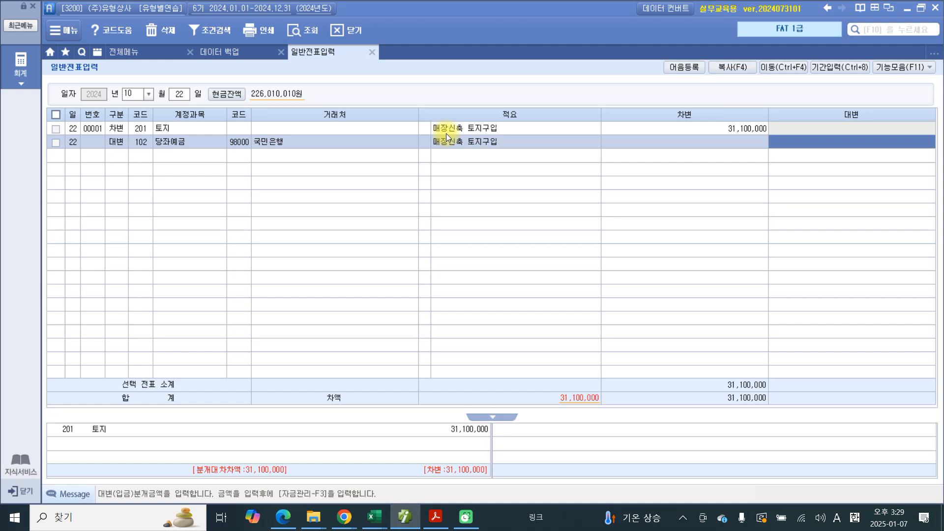
type("30000000")
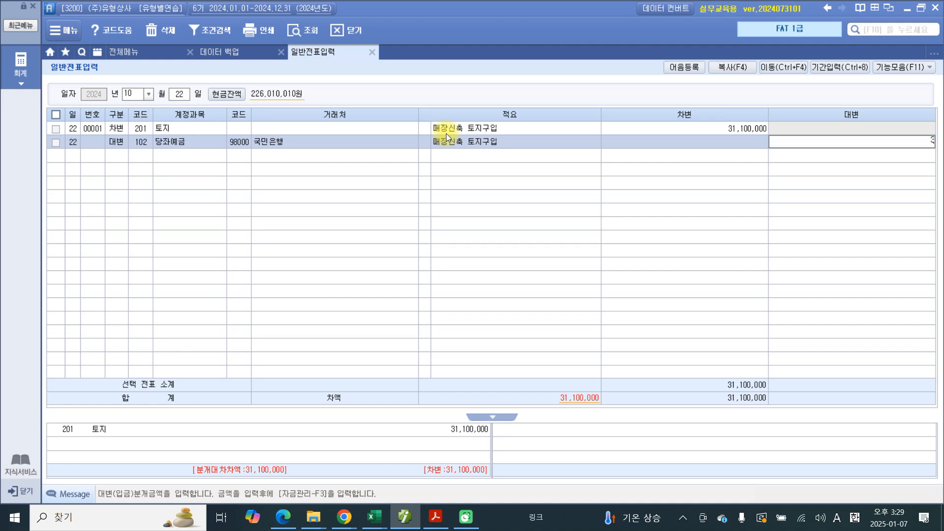
key("Return")
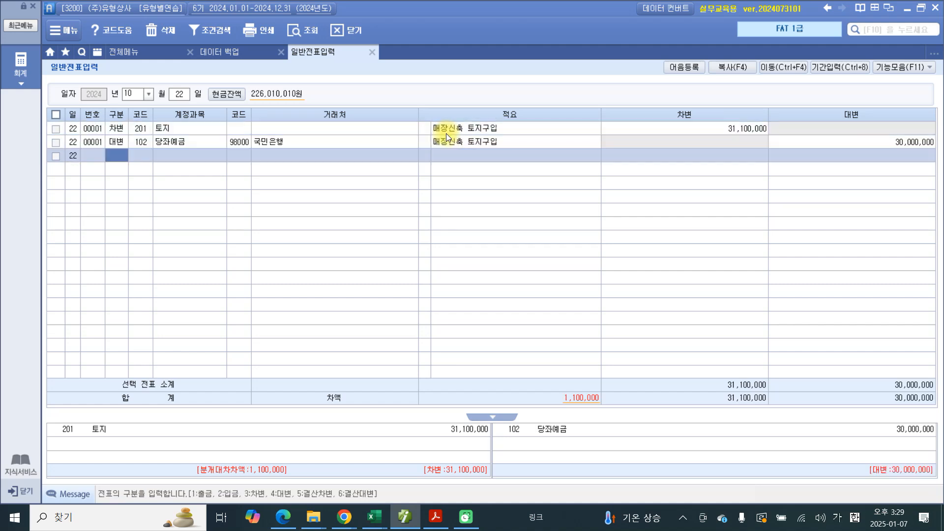
Step: Start another 대변 line for October 22 with account 101 현금, without a client or description code
type("4")
key("Return")
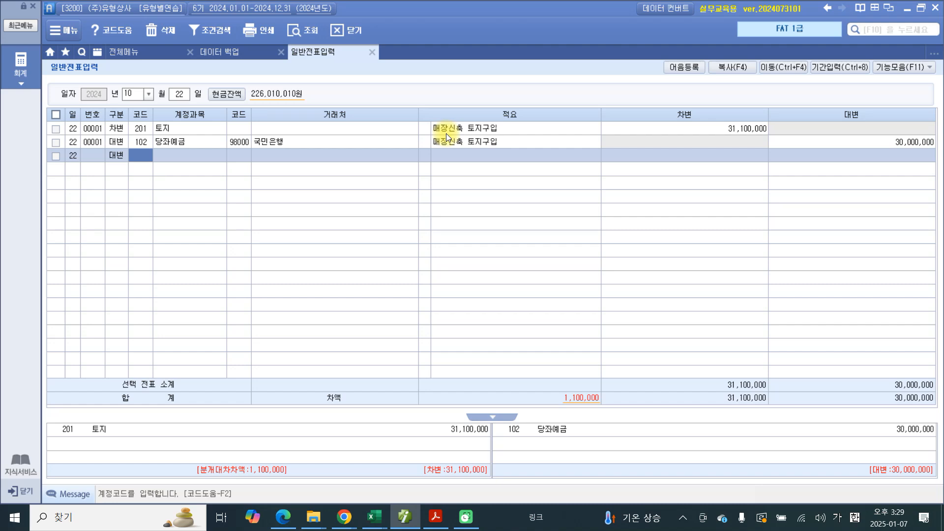
type("102")
key("Return")
key("Left")
type("101")
key("Return")
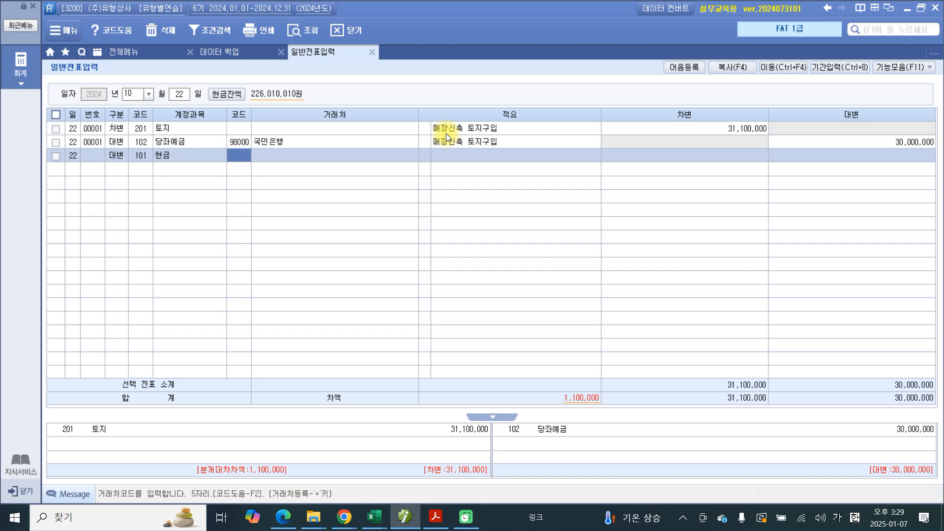
key("Return")
key("Return")
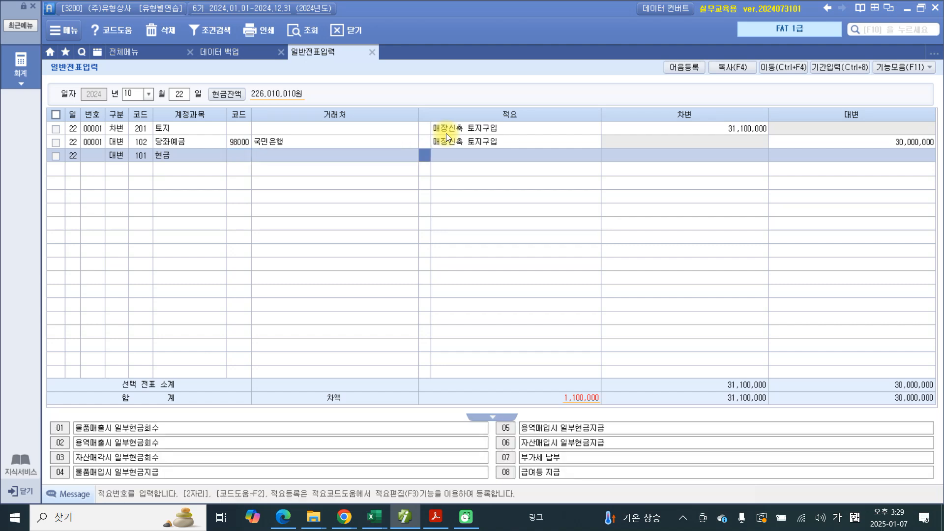
key("Return")
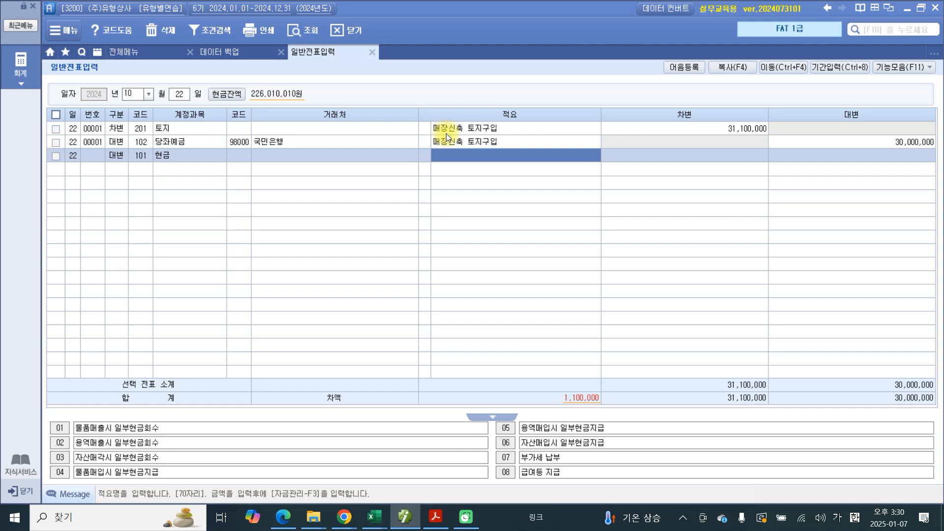
Step: Enter the description 중개료, 취득세 for the 현금 credit line
type("중개")
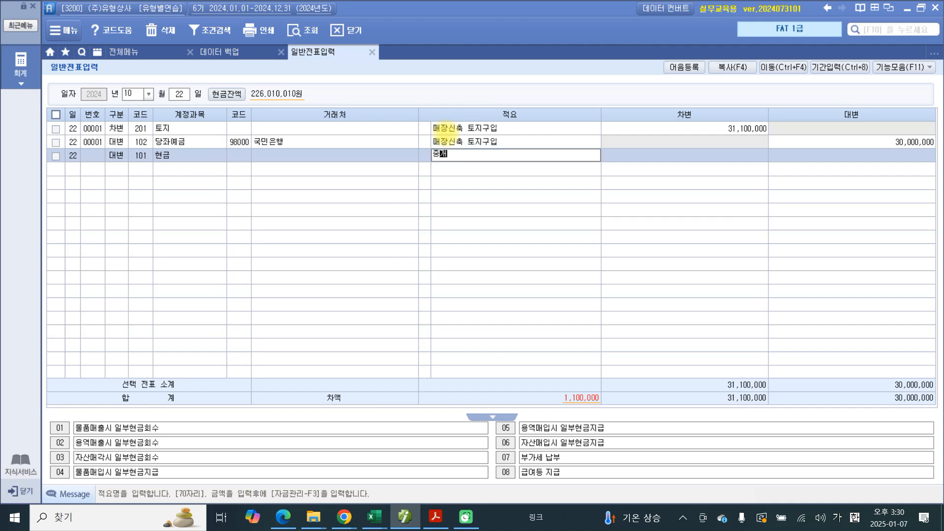
type("료, 취득세")
key("Return")
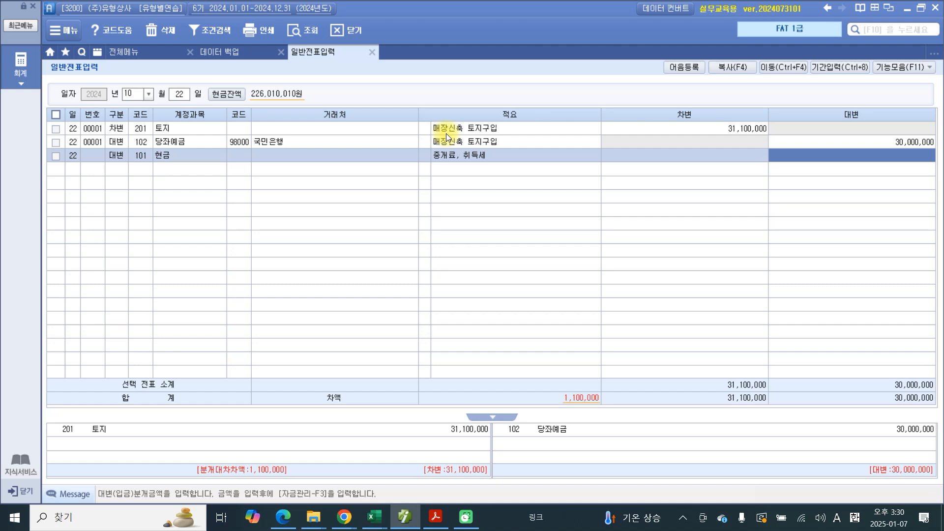
Step: Set the credit amount of the 현금 line to 1,100,000
type("1,100,000")
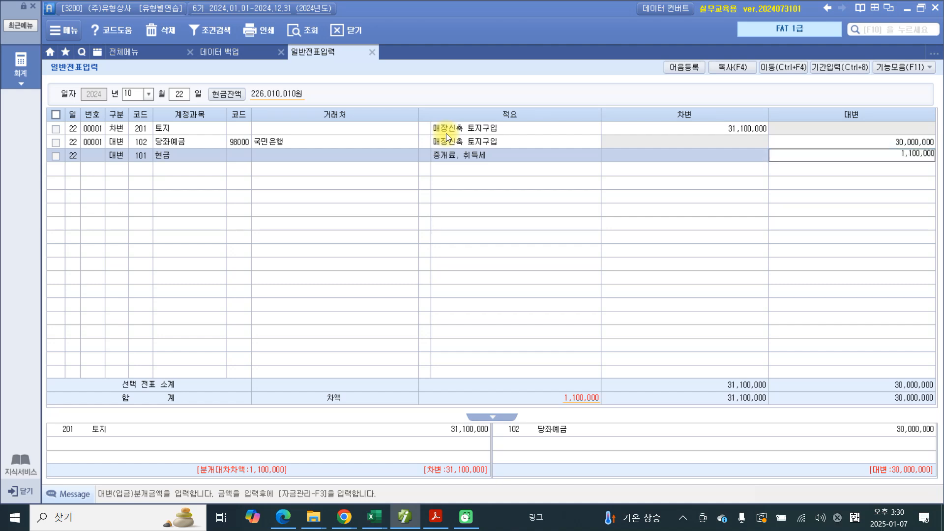
key("Return")
Step: Show the October 22 voucher's journal summary and circle its debit and credit sides in red pen
left_click(486, 158)
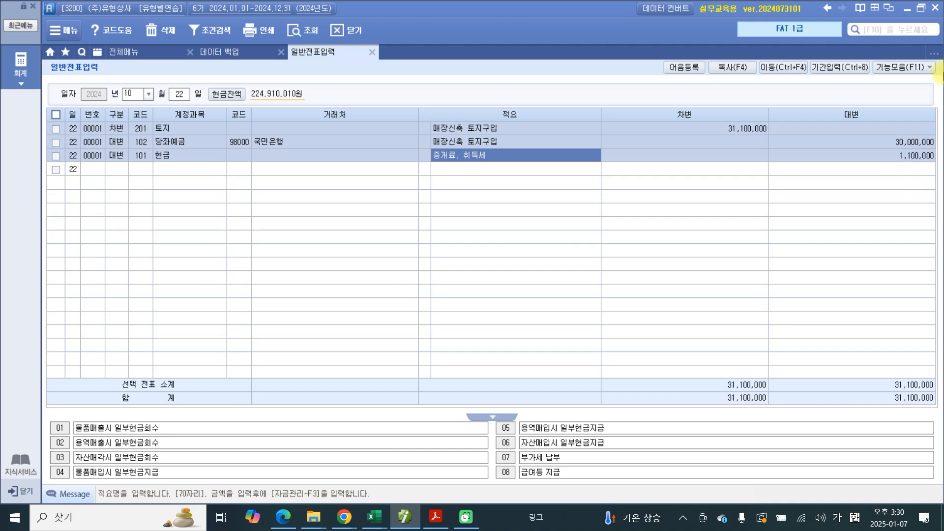
left_click(898, 156)
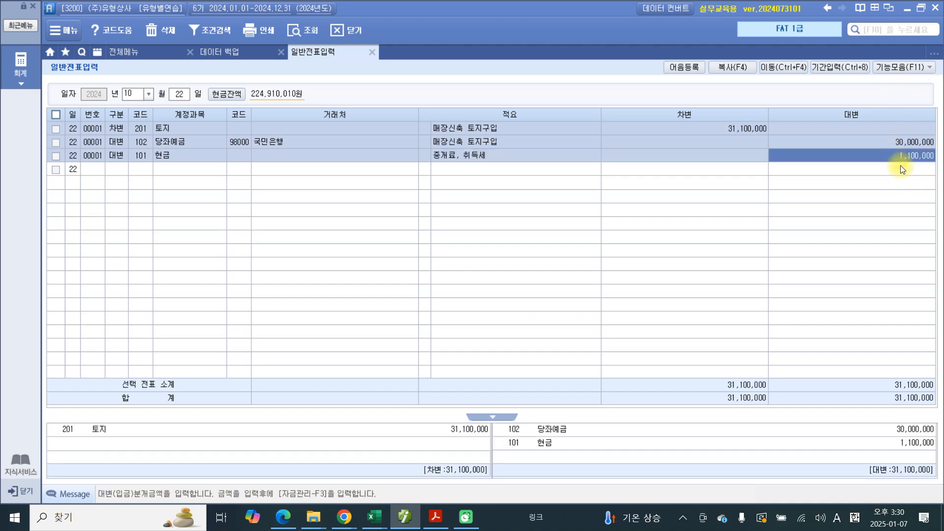
mouse_move(46, 405)
left_mouse_down()
mouse_move(346, 465)
mouse_move(502, 431)
mouse_move(149, 408)
mouse_move(45, 418)
left_mouse_up()
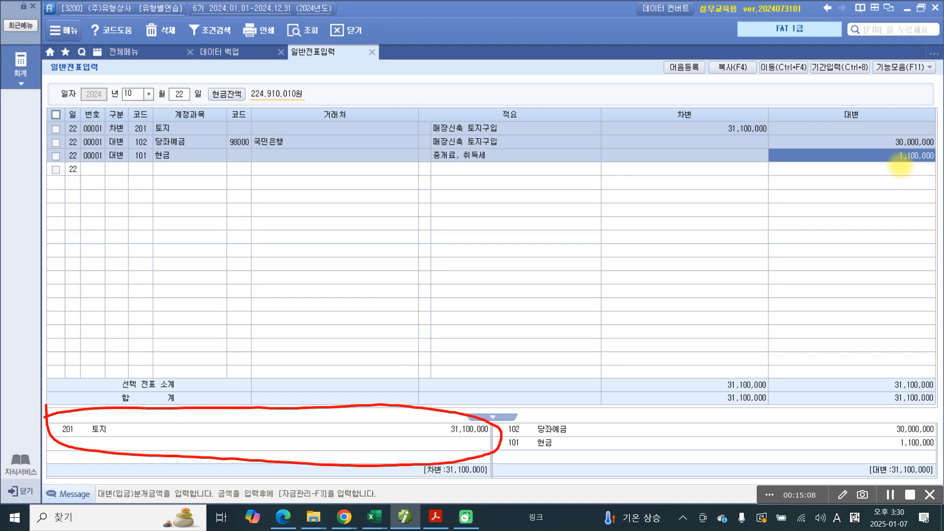
mouse_move(498, 417)
left_mouse_down()
mouse_move(497, 435)
mouse_move(571, 463)
mouse_move(888, 455)
mouse_move(915, 421)
mouse_move(469, 413)
left_mouse_up()
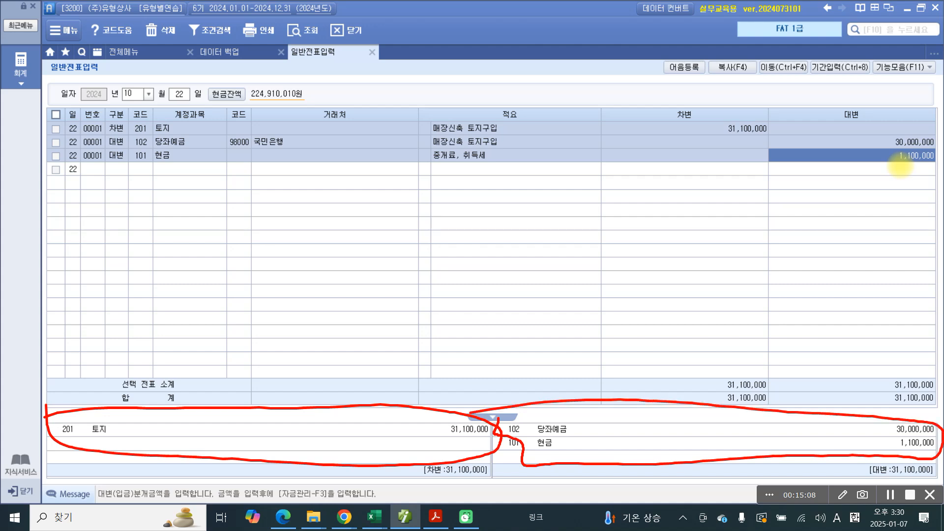
Step: Handwrite 유형자산 in red above the circled 토지 debit entry
mouse_move(195, 378)
left_mouse_down()
mouse_move(184, 393)
mouse_move(194, 377)
left_mouse_up()
left_click_drag(170, 420, 212, 402)
mouse_move(196, 408)
left_mouse_down()
mouse_move(197, 435)
mouse_move(212, 445)
left_mouse_up()
left_click_drag(220, 370, 236, 393)
left_click_drag(241, 409, 258, 381)
left_click_drag(256, 393, 268, 407)
left_click_drag(275, 411, 318, 407)
mouse_move(323, 367)
left_mouse_down()
mouse_move(337, 421)
mouse_move(346, 398)
left_mouse_up()
mouse_move(362, 369)
left_mouse_down()
mouse_move(354, 399)
mouse_move(380, 396)
left_mouse_up()
left_click_drag(382, 359, 392, 398)
left_click_drag(392, 378, 408, 377)
left_click_drag(386, 410, 409, 413)
Step: Handwrite 당좌자산 in red above the circled 당좌예금 and 현금 credit entries, and clear the pen marks
left_click_drag(661, 377, 678, 410)
mouse_move(679, 389)
left_mouse_down()
mouse_move(698, 381)
mouse_move(688, 408)
left_mouse_up()
mouse_move(695, 371)
left_mouse_down()
mouse_move(706, 396)
mouse_move(730, 393)
left_mouse_up()
left_click_drag(721, 392, 732, 409)
left_click_drag(733, 371, 754, 406)
mouse_move(754, 401)
left_mouse_down()
mouse_move(757, 422)
mouse_move(779, 389)
left_mouse_up()
mouse_move(775, 374)
left_mouse_down()
mouse_move(781, 407)
mouse_move(797, 406)
left_mouse_up()
left_click_drag(805, 369, 807, 412)
mouse_move(807, 392)
left_mouse_down()
mouse_move(832, 386)
mouse_move(835, 395)
left_mouse_up()
mouse_move(839, 381)
left_mouse_down()
mouse_move(865, 397)
mouse_move(888, 375)
left_mouse_up()
left_click_drag(856, 400, 892, 416)
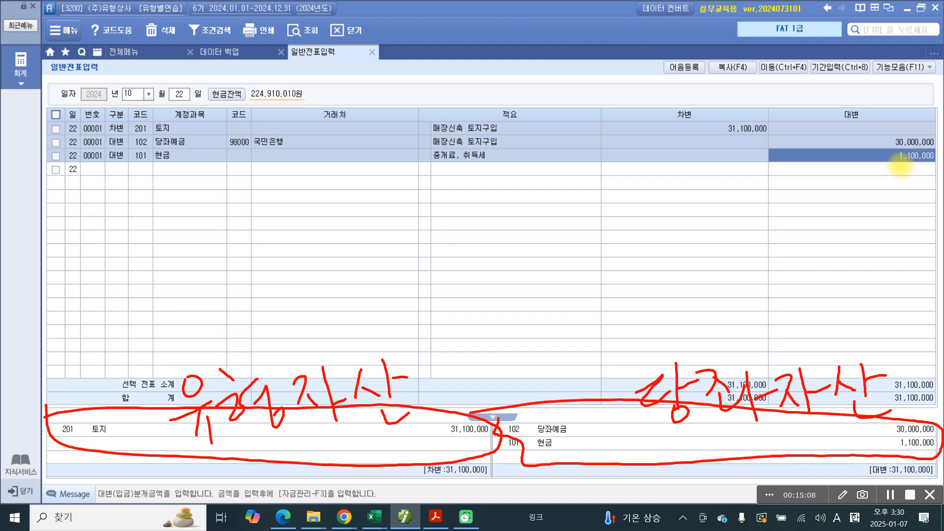
key("Escape")
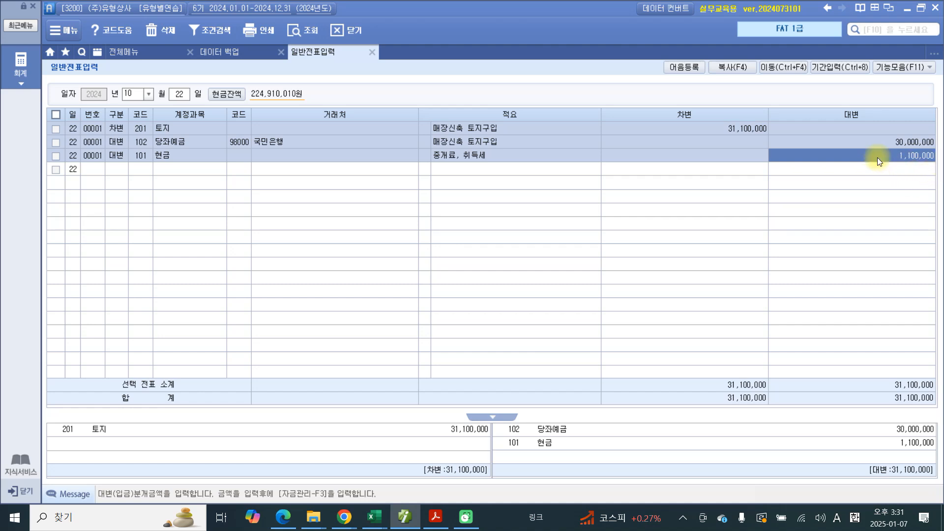
Step: Switch to the PDF and highlight the number of the 10월 23일 problem
left_click(435, 517)
left_click_drag(192, 370, 184, 371)
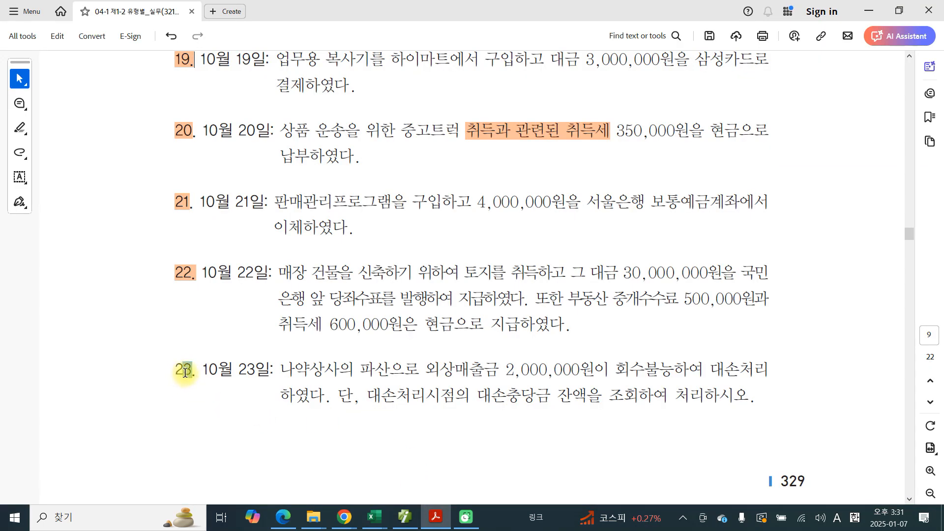
left_click(220, 392)
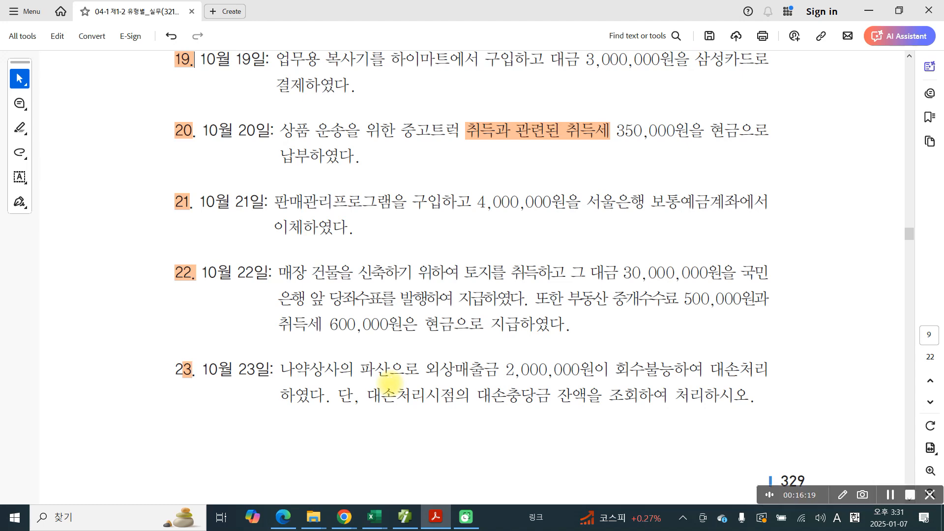
Step: In problem 23, underline 조회하여 처리하시오, circle 대손충당금 and 10월 23일, check 외상매출금, and clear the red marks
left_click_drag(594, 413, 754, 417)
mouse_move(545, 415)
left_mouse_down()
mouse_move(487, 418)
mouse_move(536, 439)
left_mouse_up()
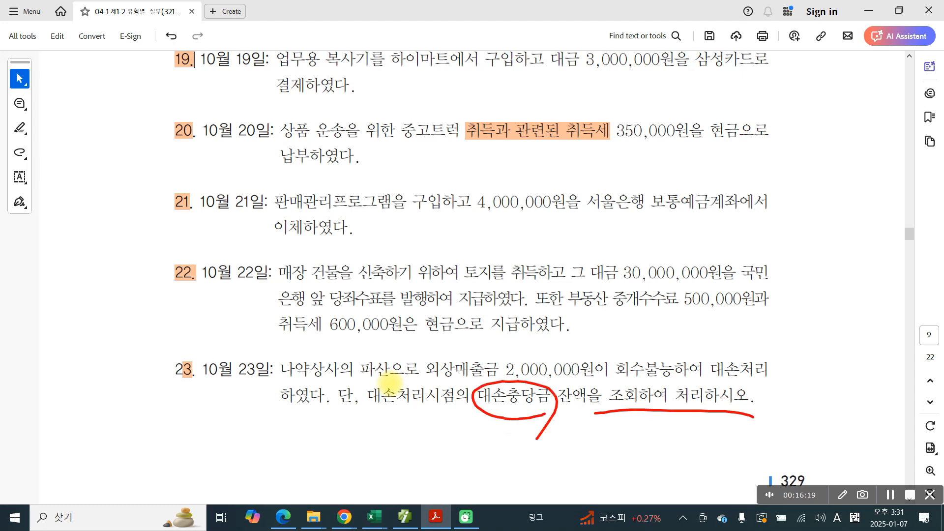
left_click_drag(263, 404, 265, 424)
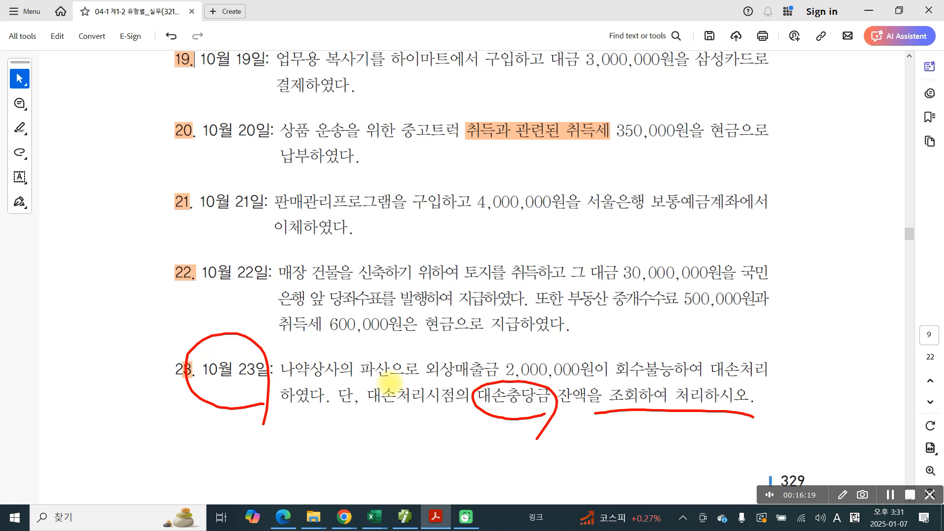
left_click_drag(449, 340, 487, 328)
mouse_move(488, 411)
left_mouse_down()
mouse_move(561, 416)
mouse_move(485, 419)
left_mouse_up()
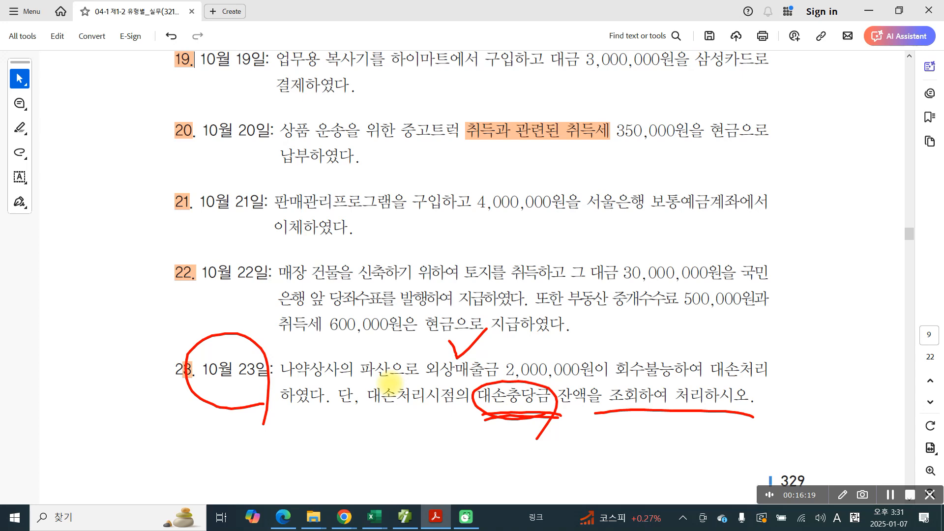
key("Escape")
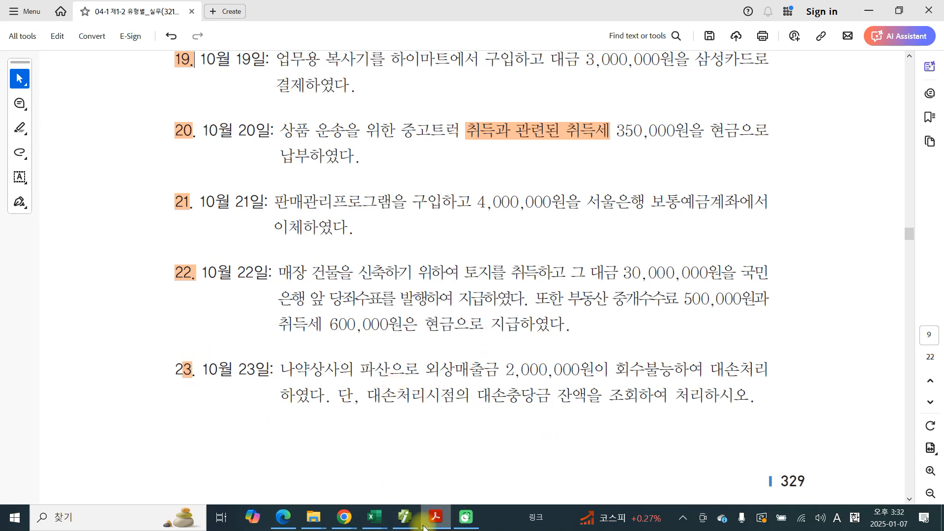
Step: Switch to the accounting program and open the 합계잔액시산표 as of October 23
left_click(404, 519)
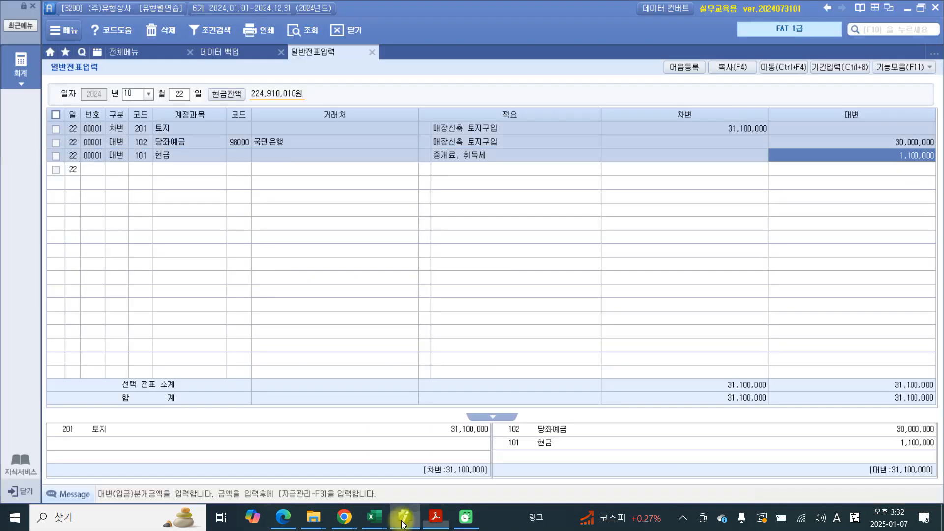
left_click(122, 52)
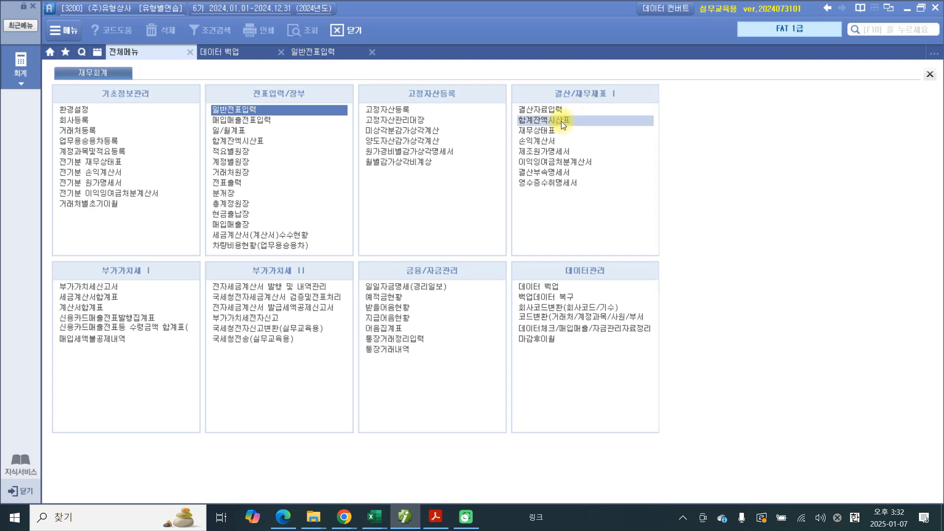
left_click(256, 145)
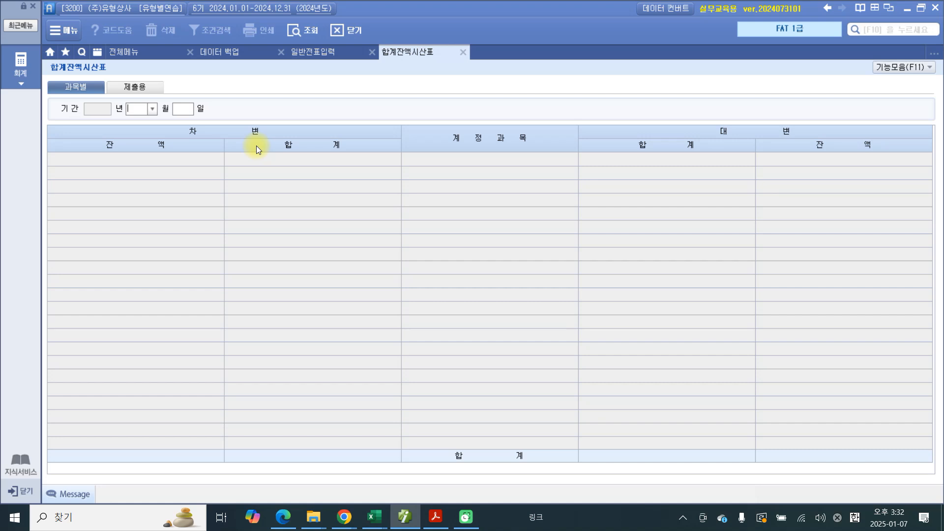
type("10")
key("Return")
type("23")
key("Return")
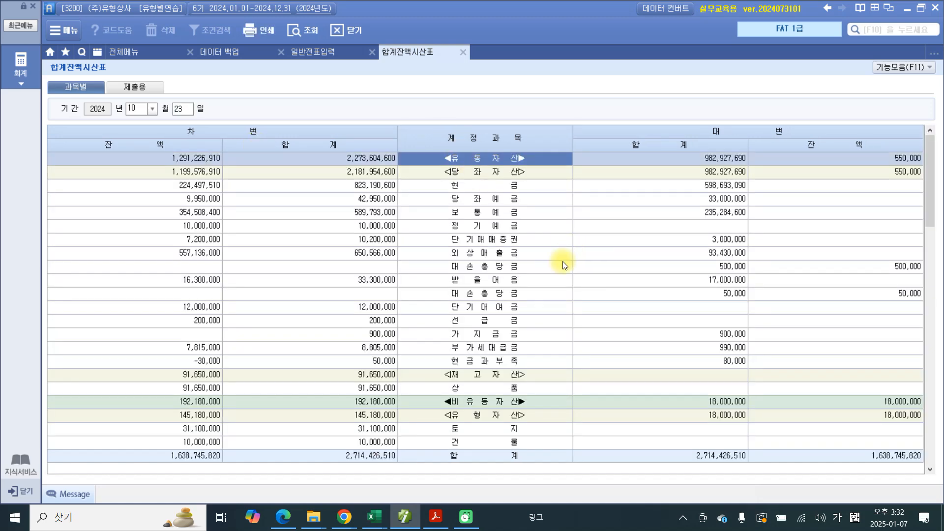
Step: Select the 대손충당금 row directly below 외상매출금, circle its credit balance and check the account name in red
left_click(491, 256)
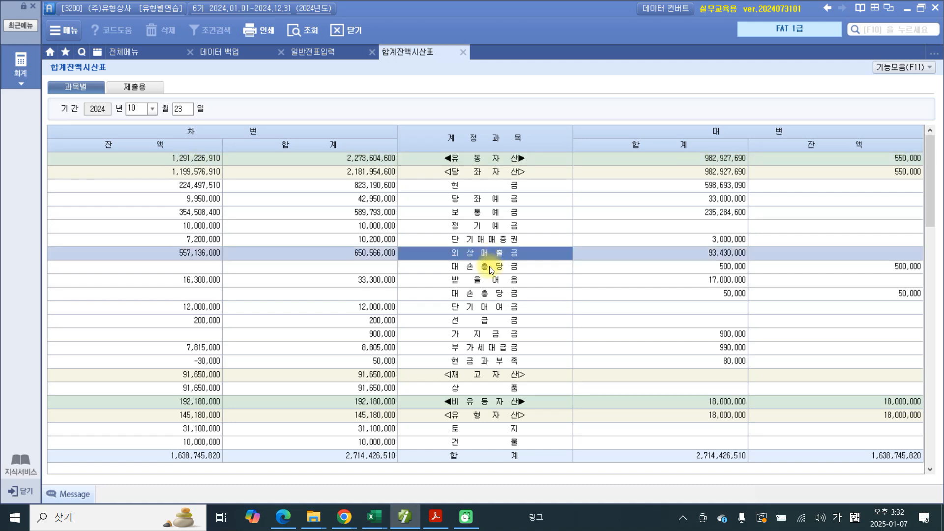
left_click(491, 270)
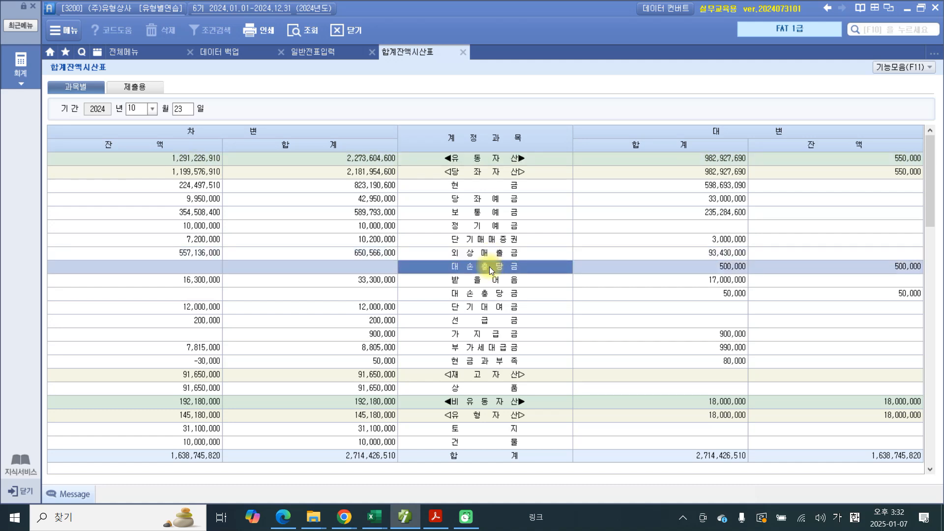
mouse_move(907, 284)
left_mouse_down()
mouse_move(891, 236)
mouse_move(914, 281)
left_mouse_up()
mouse_move(555, 254)
left_mouse_down()
mouse_move(557, 276)
mouse_move(570, 266)
left_mouse_up()
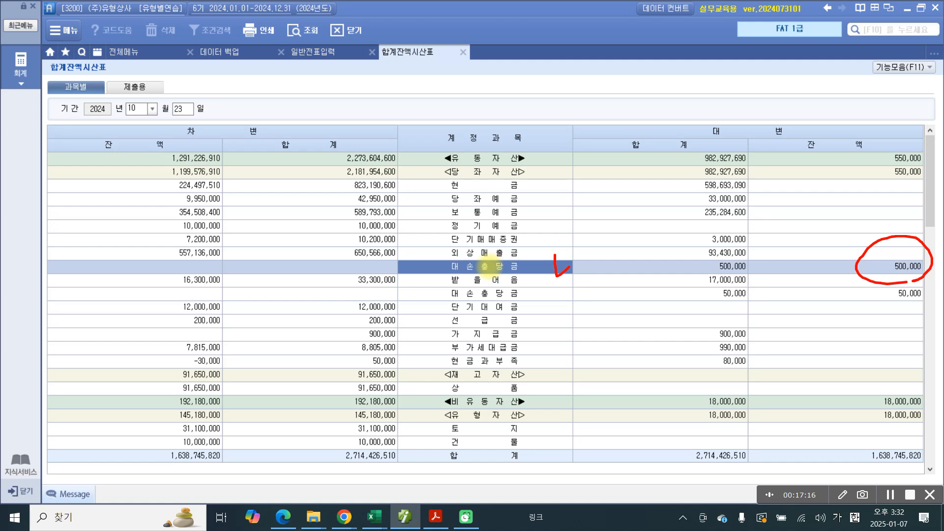
Step: Draw a red arrow from the 대손충당금 balance to the debit side, handwrite a mark there, and switch to the PDF
mouse_move(871, 258)
left_mouse_down()
mouse_move(859, 248)
mouse_move(363, 238)
mouse_move(355, 268)
left_mouse_up()
left_click_drag(335, 256, 363, 268)
left_click_drag(253, 245, 269, 260)
mouse_move(243, 270)
left_mouse_down()
mouse_move(264, 266)
mouse_move(246, 286)
left_mouse_up()
mouse_move(264, 276)
left_mouse_down()
mouse_move(273, 294)
mouse_move(289, 278)
left_mouse_up()
left_click_drag(289, 248, 264, 323)
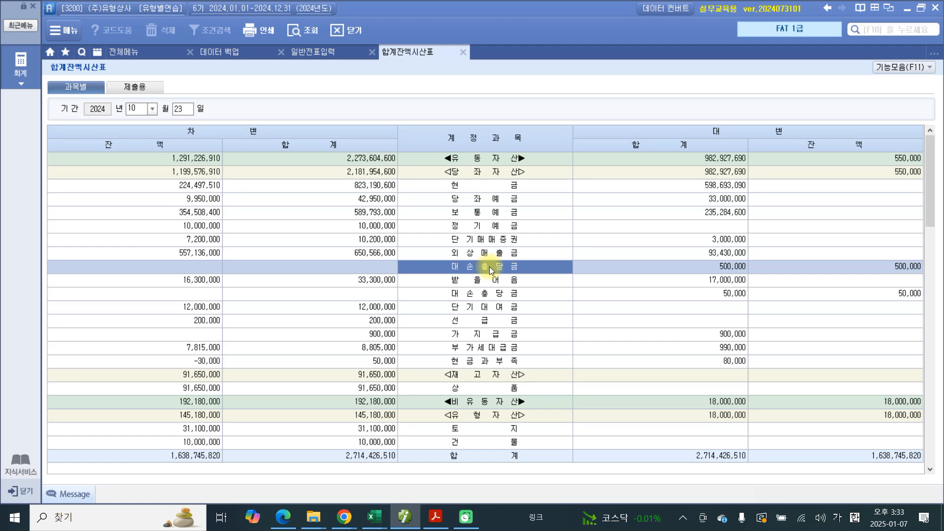
left_click(436, 516)
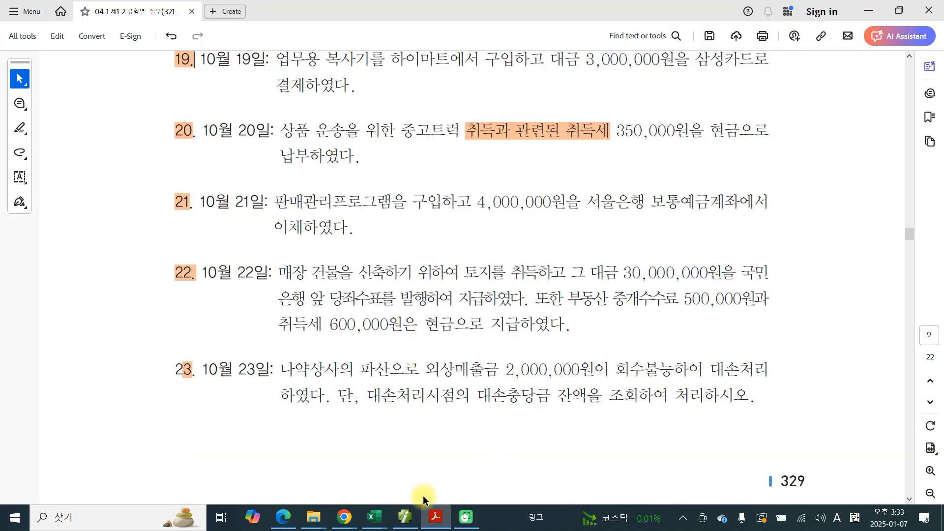
Step: In problem 23, box 외상매출금 in red, handwrite 대) above it, and underline 2,000,000
mouse_move(427, 350)
left_mouse_down()
mouse_move(421, 358)
mouse_move(490, 380)
mouse_move(426, 350)
left_mouse_up()
left_click_drag(352, 341, 379, 340)
mouse_move(353, 343)
left_mouse_down()
mouse_move(352, 355)
mouse_move(383, 356)
left_mouse_up()
left_click_drag(381, 332, 381, 354)
mouse_move(382, 347)
left_mouse_down()
mouse_move(393, 347)
mouse_move(389, 378)
mouse_move(575, 382)
left_mouse_up()
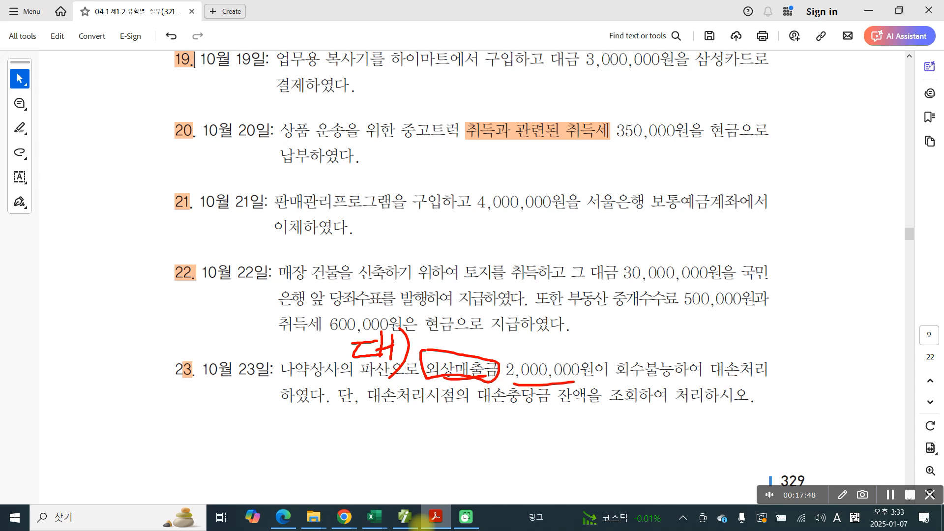
Step: Handwrite the debit entry 차) 충당금 500,000 in red below problem 23
left_click_drag(246, 427, 266, 429)
mouse_move(252, 434)
left_mouse_down()
mouse_move(268, 445)
mouse_move(243, 456)
left_mouse_up()
left_click_drag(266, 437, 279, 453)
left_click_drag(282, 412, 285, 464)
left_click_drag(286, 447, 299, 445)
left_click_drag(290, 413, 293, 475)
left_click_drag(334, 416, 350, 423)
mouse_move(344, 426)
left_mouse_down()
mouse_move(336, 446)
mouse_move(357, 437)
left_mouse_up()
mouse_move(324, 449)
left_mouse_down()
mouse_move(359, 444)
mouse_move(351, 467)
left_mouse_up()
left_click_drag(355, 453, 352, 466)
left_click_drag(383, 431, 388, 454)
left_click_drag(393, 415, 395, 447)
mouse_move(400, 440)
left_mouse_down()
mouse_move(396, 455)
mouse_move(399, 442)
left_mouse_up()
mouse_move(416, 417)
left_mouse_down()
mouse_move(432, 445)
mouse_move(448, 433)
left_mouse_up()
mouse_move(426, 448)
left_mouse_down()
mouse_move(430, 460)
mouse_move(467, 442)
left_mouse_up()
left_click_drag(491, 415, 496, 455)
mouse_move(497, 426)
left_mouse_down()
mouse_move(560, 433)
mouse_move(568, 459)
left_mouse_up()
mouse_move(595, 422)
left_mouse_down()
mouse_move(597, 434)
mouse_move(648, 414)
left_mouse_up()
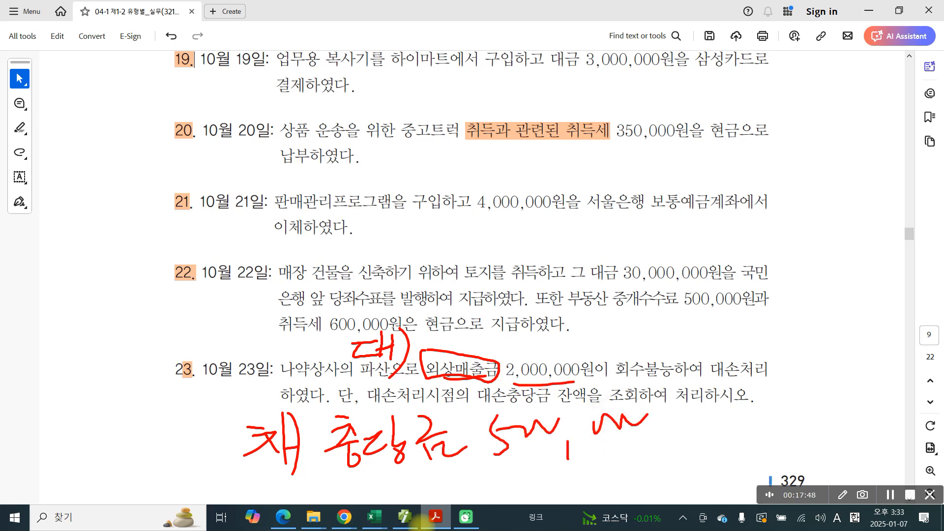
Step: Handwrite 상각비 1,500,000 in red under the 충당금 line, underline it, and clear all the red marks
mouse_move(344, 471)
left_mouse_down()
mouse_move(318, 504)
mouse_move(354, 497)
left_mouse_up()
mouse_move(364, 463)
left_mouse_down()
mouse_move(366, 484)
mouse_move(384, 479)
left_mouse_up()
left_click_drag(381, 493, 371, 507)
mouse_move(393, 477)
left_mouse_down()
mouse_move(406, 493)
mouse_move(421, 487)
left_mouse_up()
left_click_drag(419, 477, 435, 506)
mouse_move(447, 471)
left_mouse_down()
mouse_move(449, 495)
mouse_move(462, 497)
left_mouse_up()
left_click_drag(453, 482, 473, 512)
left_click_drag(499, 476, 500, 500)
left_click_drag(523, 486, 527, 500)
left_click_drag(540, 464, 541, 479)
mouse_move(540, 480)
left_mouse_down()
mouse_move(550, 497)
mouse_move(584, 489)
mouse_move(598, 471)
left_mouse_up()
left_click_drag(608, 487, 609, 503)
left_click_drag(633, 473, 678, 464)
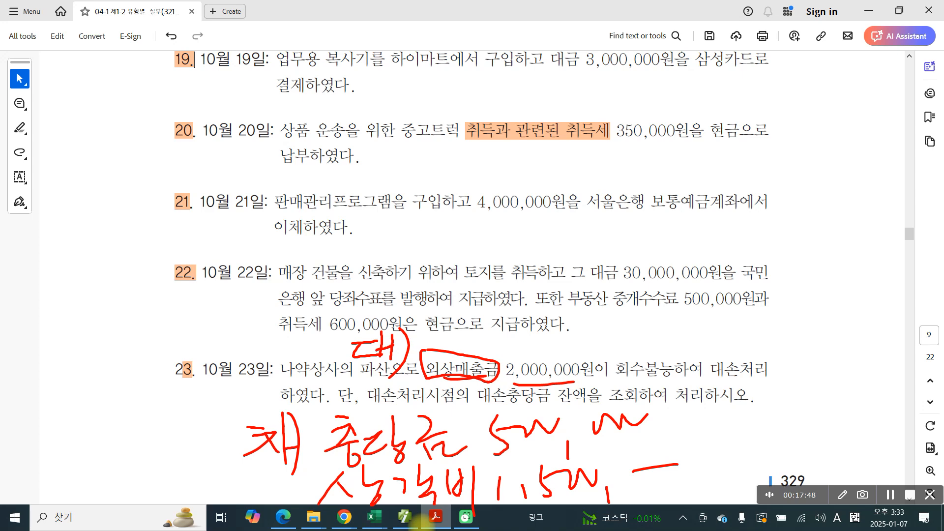
mouse_move(301, 508)
left_mouse_down()
mouse_move(504, 515)
mouse_move(648, 504)
left_mouse_up()
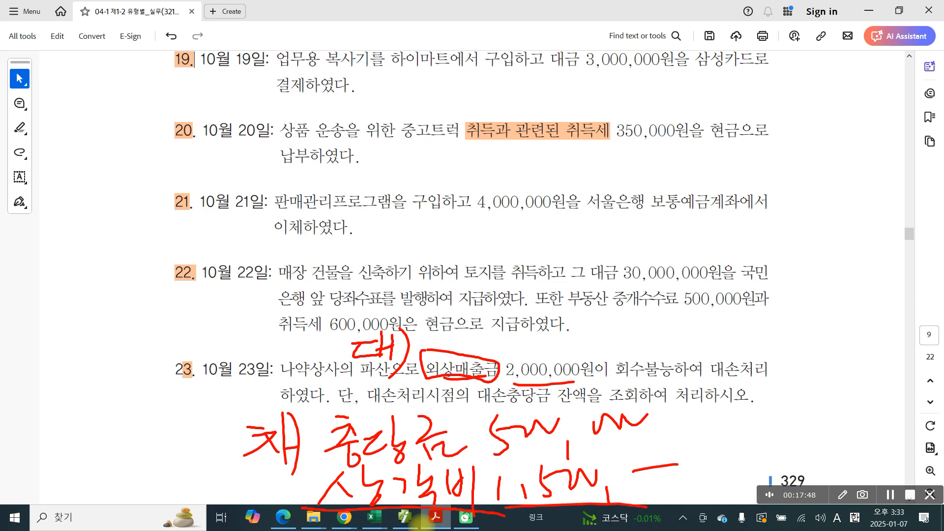
key("Escape")
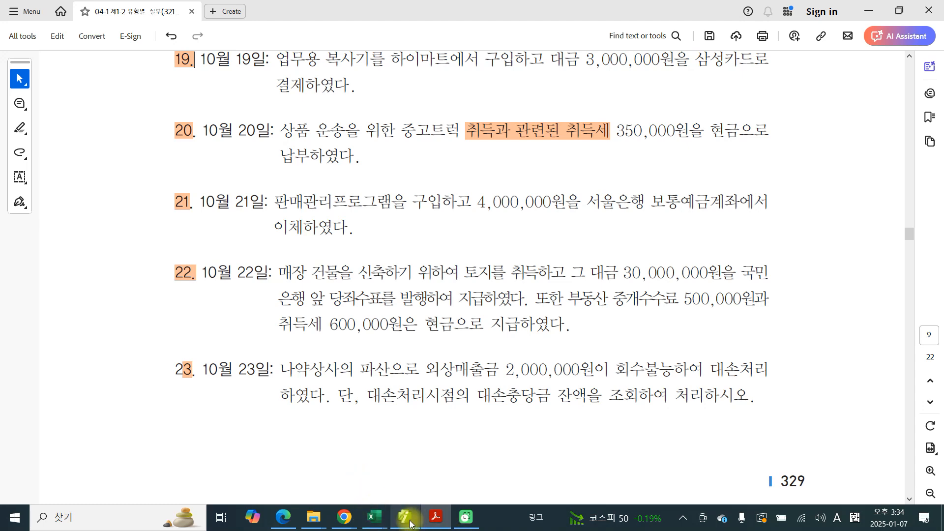
Step: Switch to the accounting program and open the 일반전표입력 vouchers for October 23
left_click(405, 517)
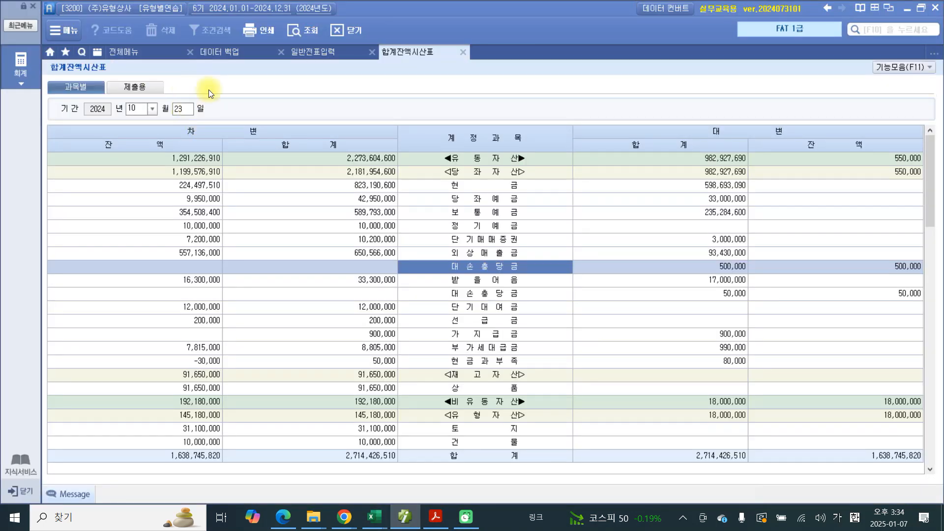
left_click(314, 52)
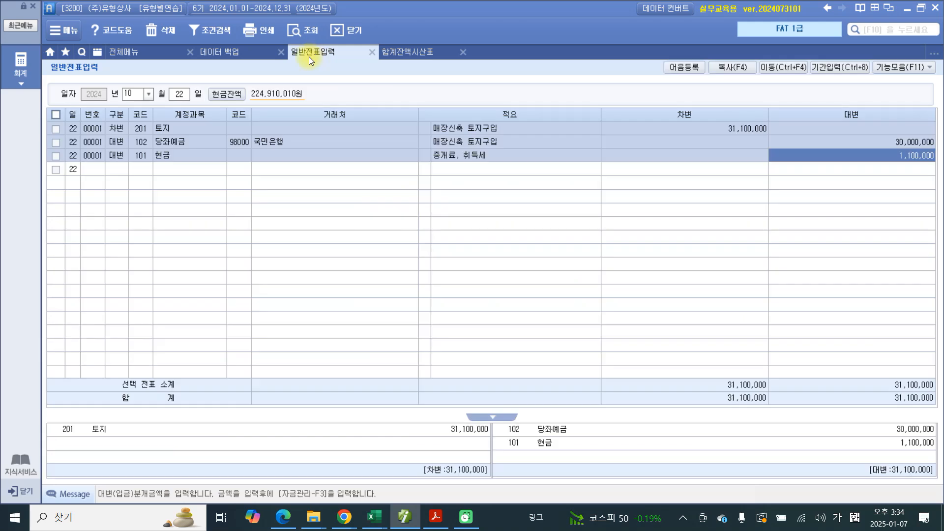
left_click(181, 100)
type("23")
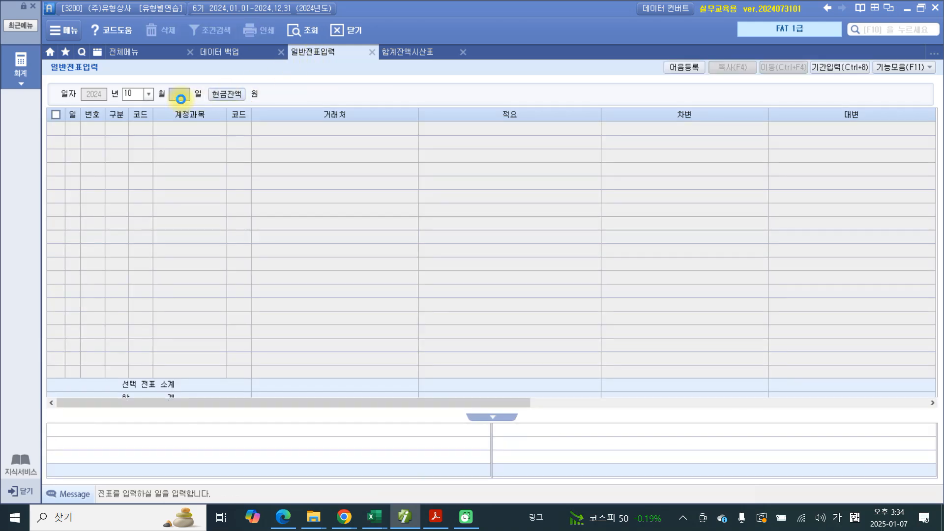
key("Return")
Step: Start a 대변 line on October 23 with account 108 외상매출금 and 나약상사 as the 거래처
type("4")
key("Return")
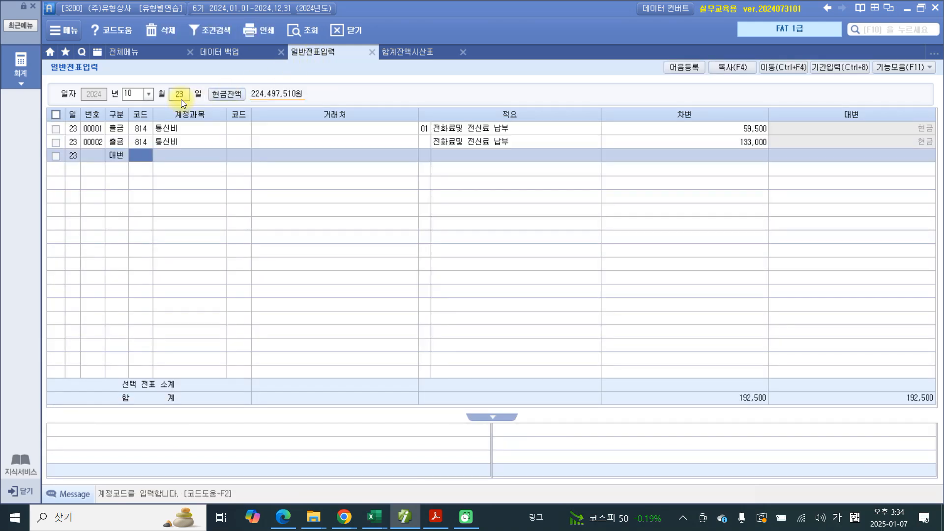
type("108")
key("Return")
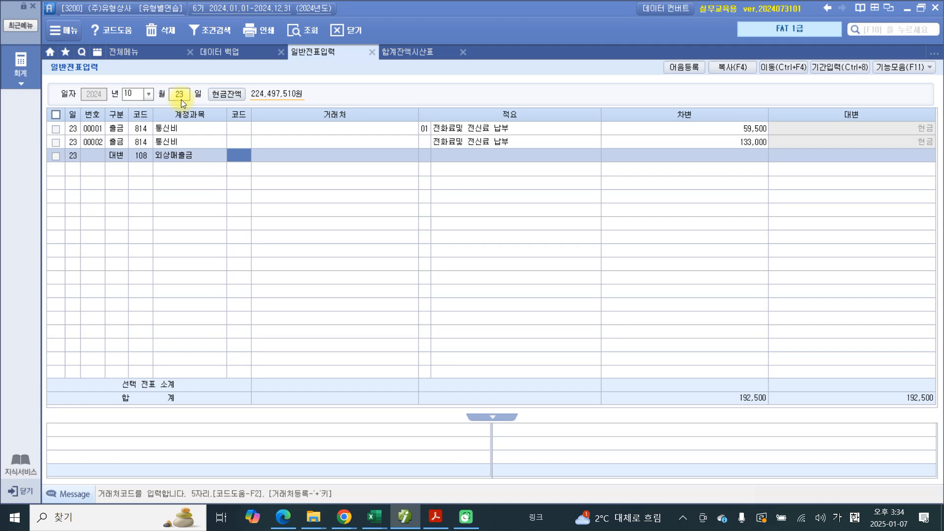
type("컴")
key("Return")
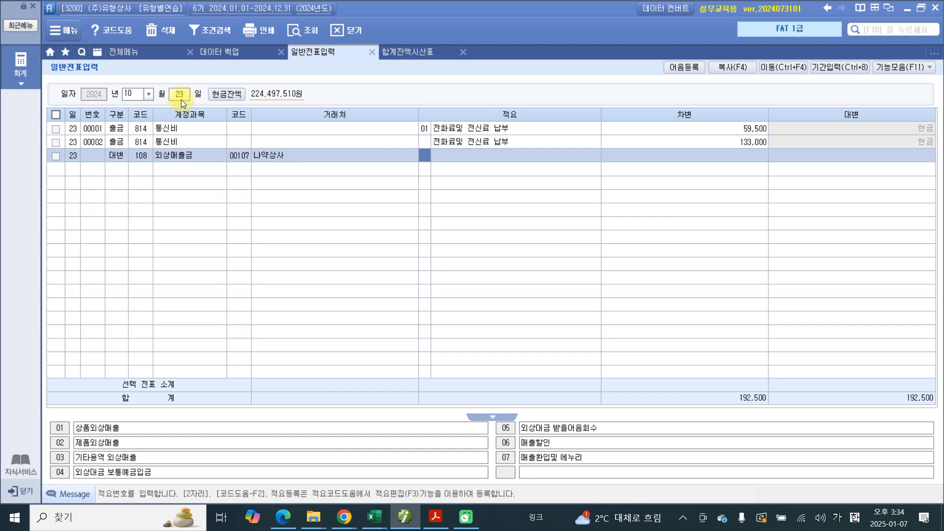
Step: Give the 외상매출금 line the 적요 파산으로 대손처리 and a credit amount of 2,000,000
key("Return")
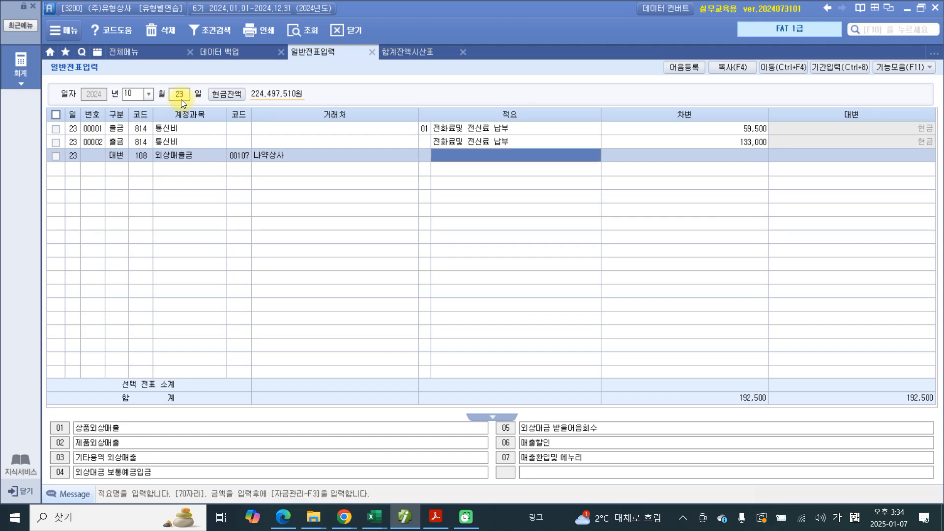
type("파산ㅇ,")
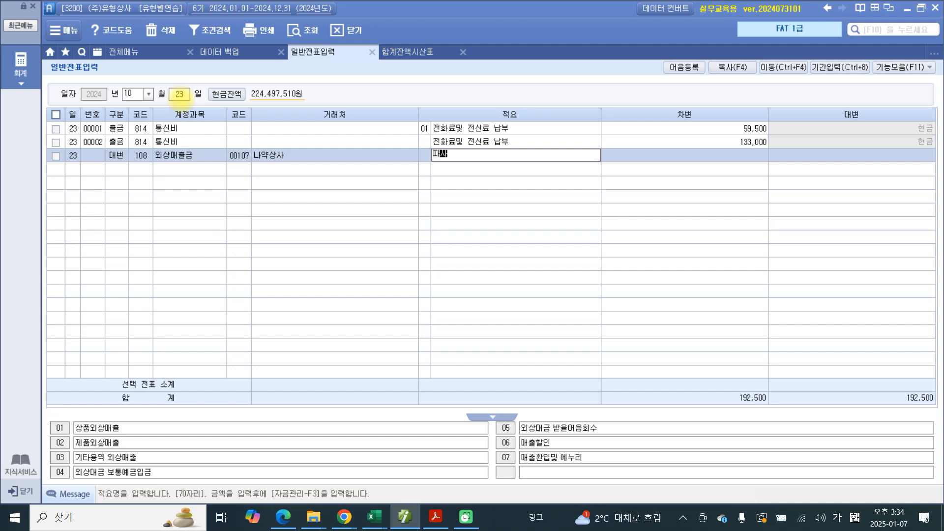
type("ㄹ")
key("BackSpace")
key("BackSpace")
type("ㅇ,ㄹ")
key("BackSpace")
key("BackSpace")
key("BackSpace")
type("ㅇ")
type("으로 대손")
type("처리")
key("Return")
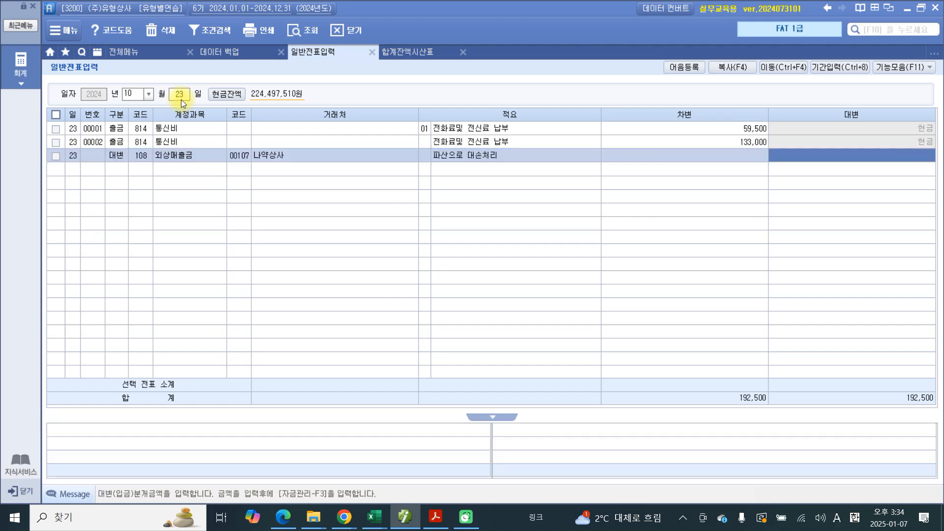
type("2000000")
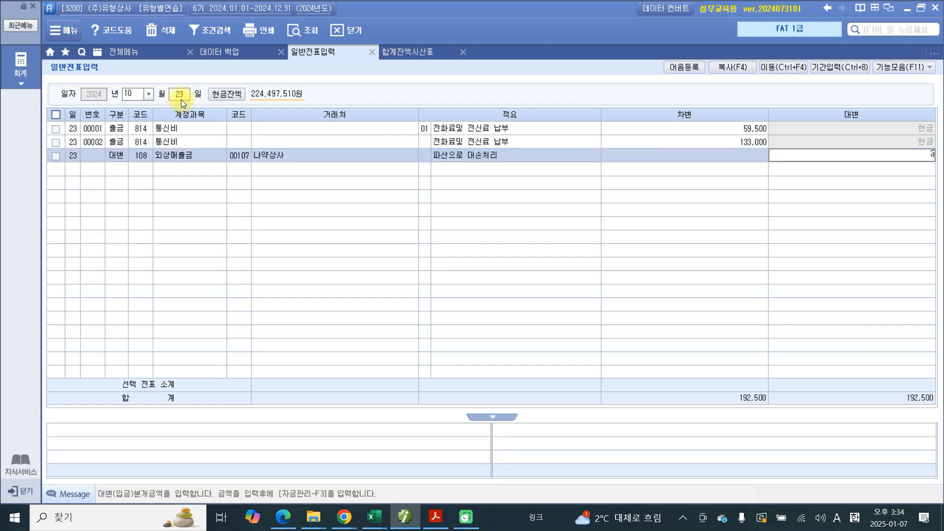
key("Return")
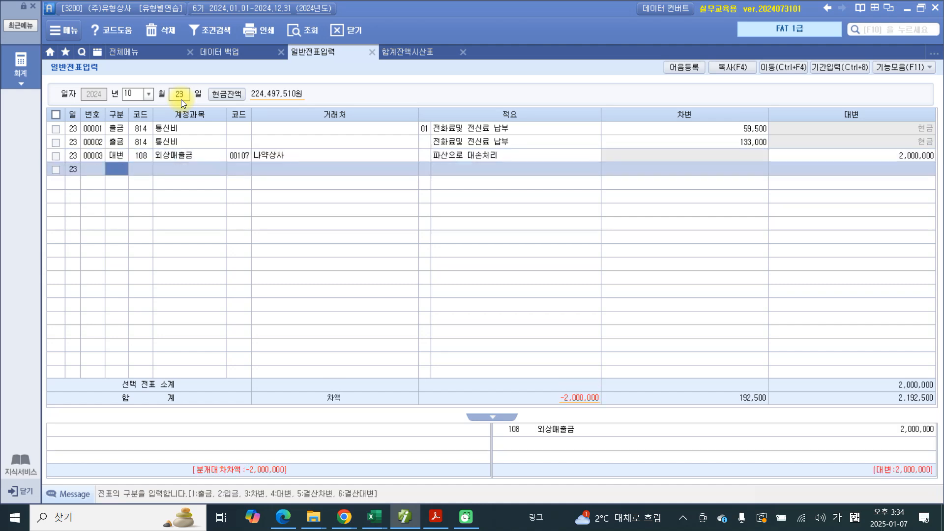
Step: Add a 차변 line for account 109 대손충당금 with no 거래처, the same 적요 and a debit amount of 500,000
type("3")
key("Return")
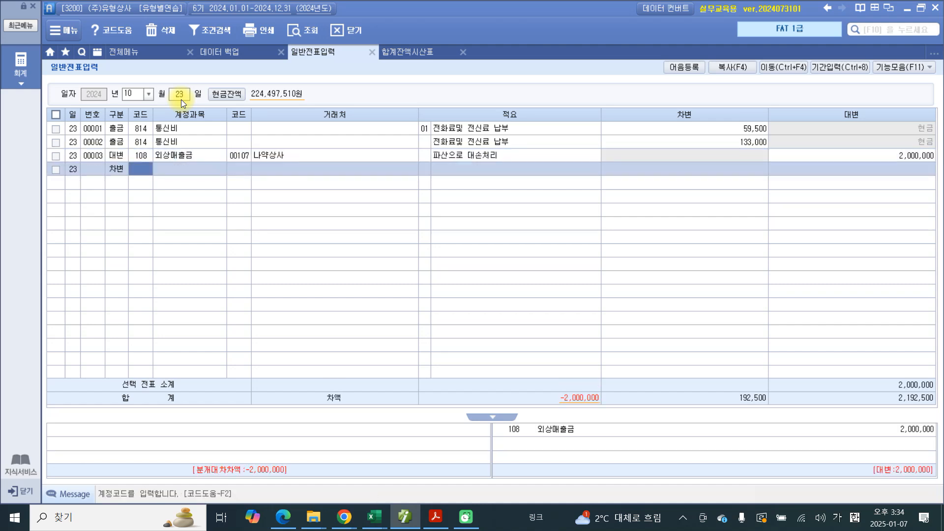
type("109")
key("Return")
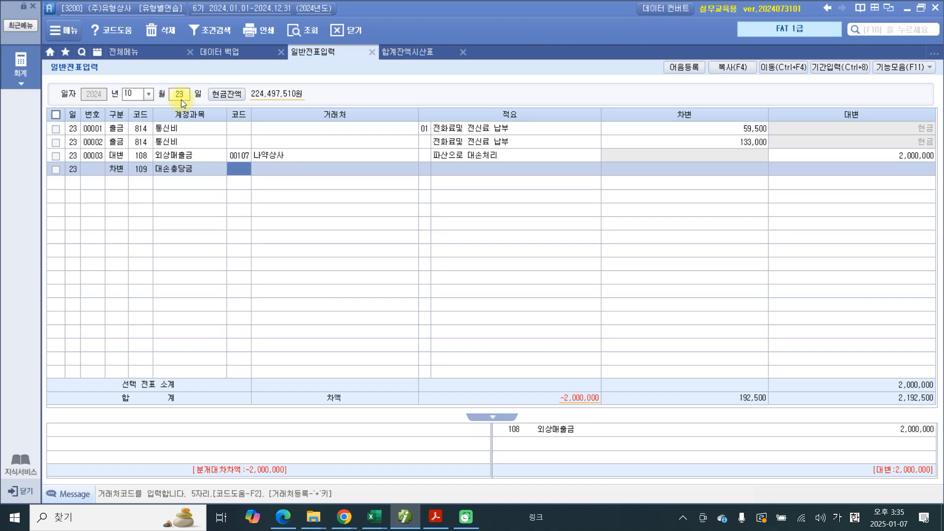
key("Return")
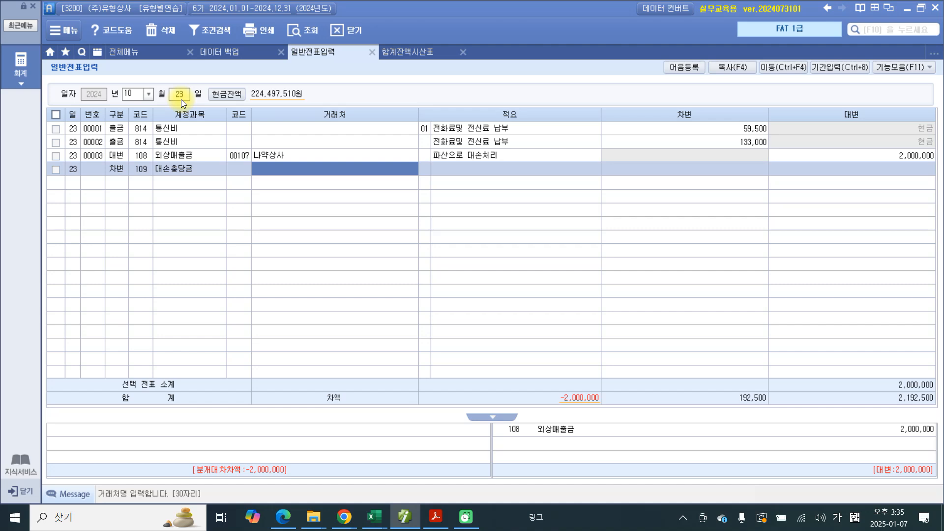
key("Return")
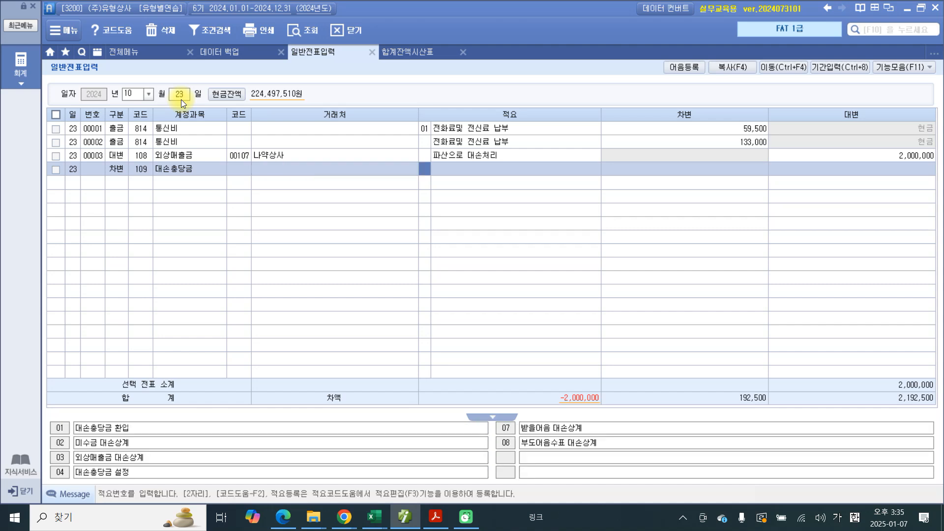
key("Return")
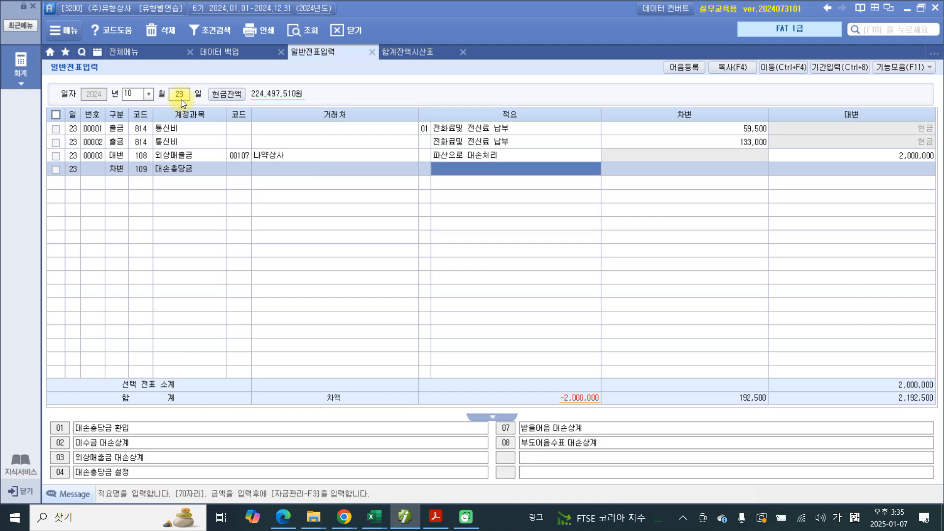
key("Return")
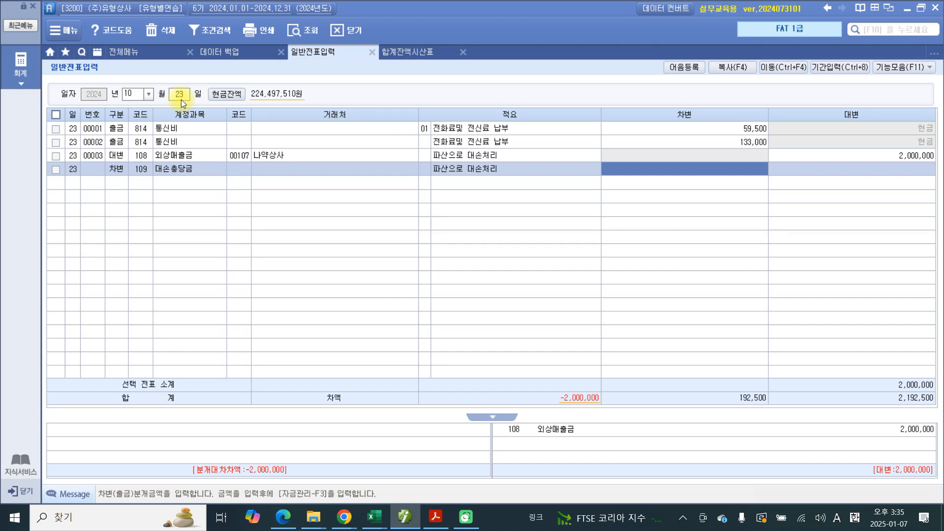
type("5000000")
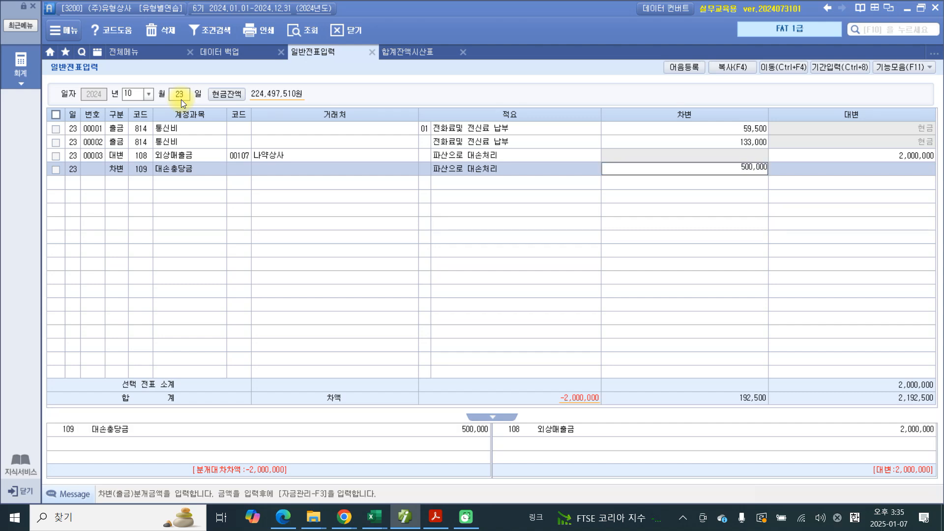
key("Return")
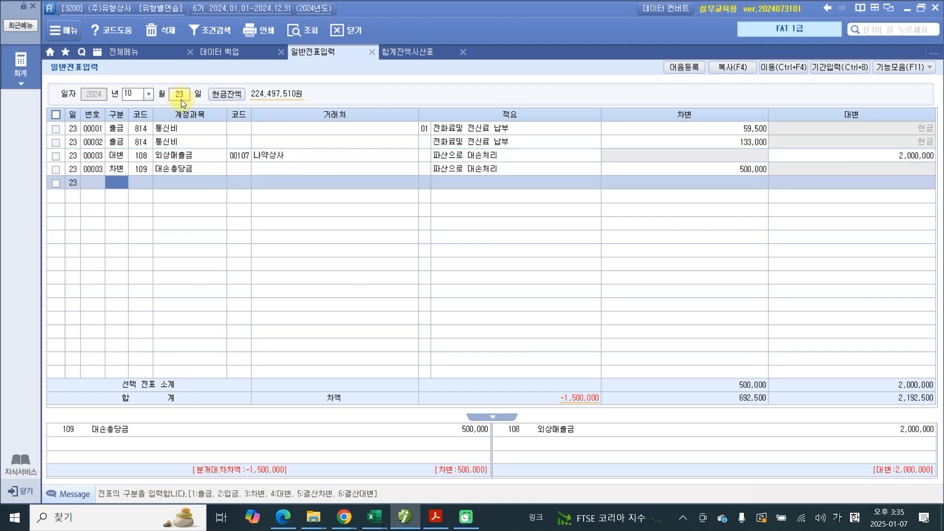
Step: Add another 차변 line, look up 대손 in the account codes, and choose 835 대손상각비
type("3")
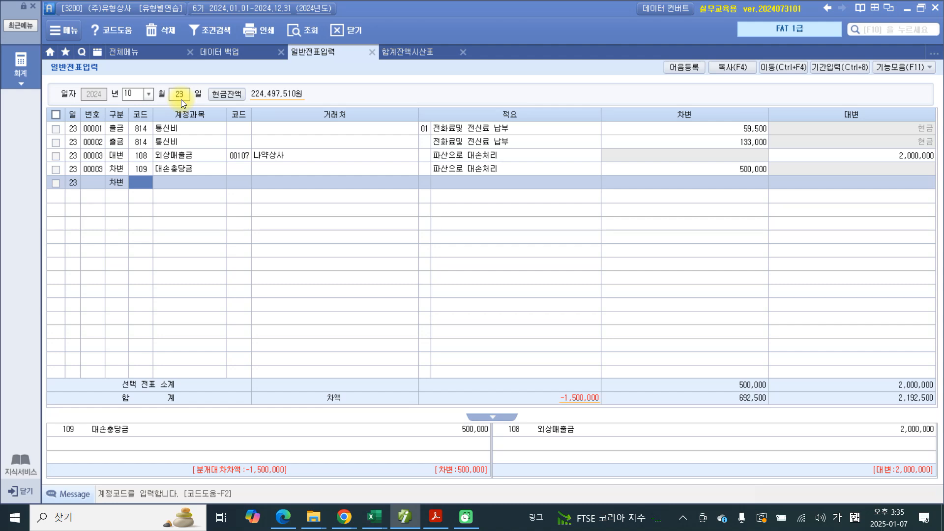
type("대손")
key("Return")
key("Down")
key("Down")
key("Down")
key("Down")
key("Down")
key("Down")
key("Down")
key("Down")
key("Down")
key("Down")
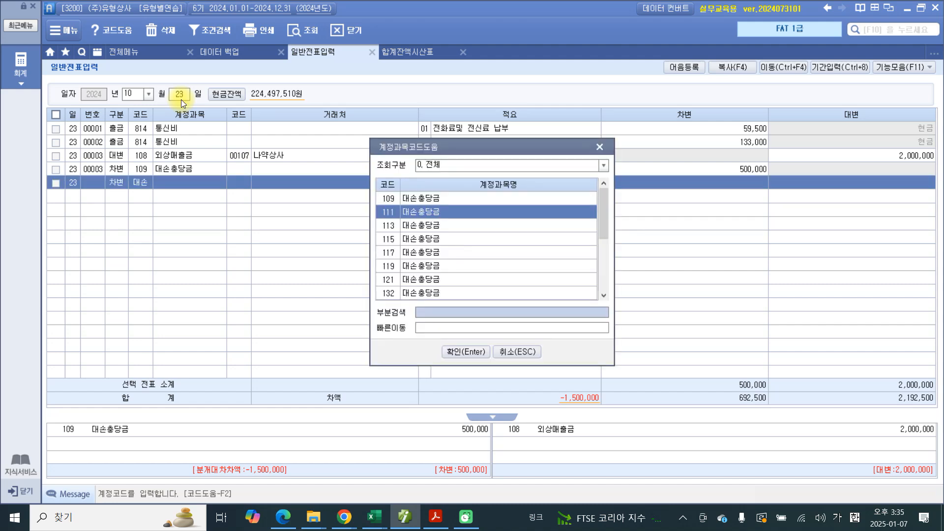
key("Down")
key("Down")
key("Down")
key("Down")
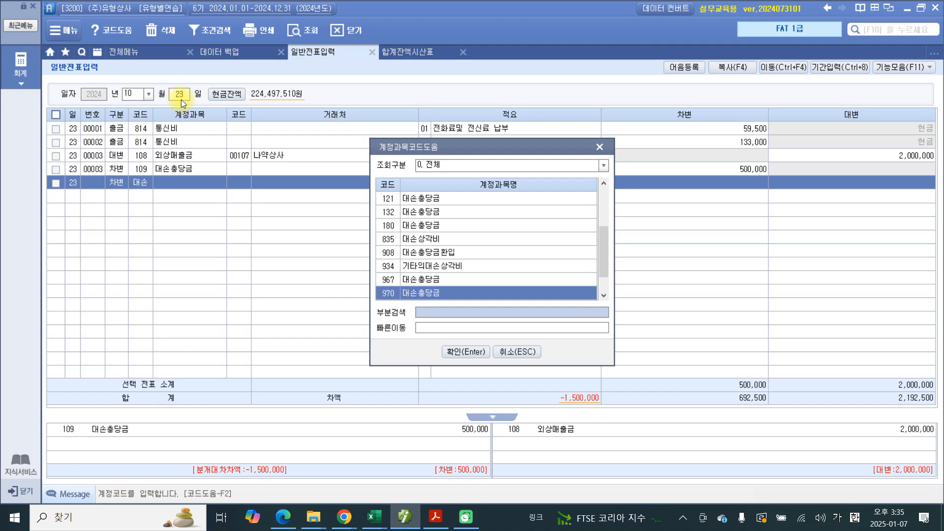
key("Up")
key("Up")
key("Up")
key("Up")
key("Up")
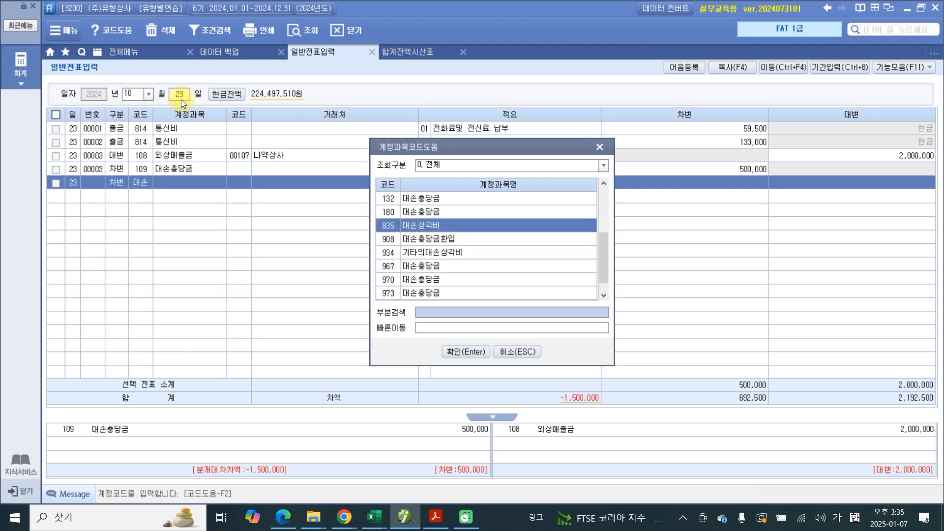
key("Return")
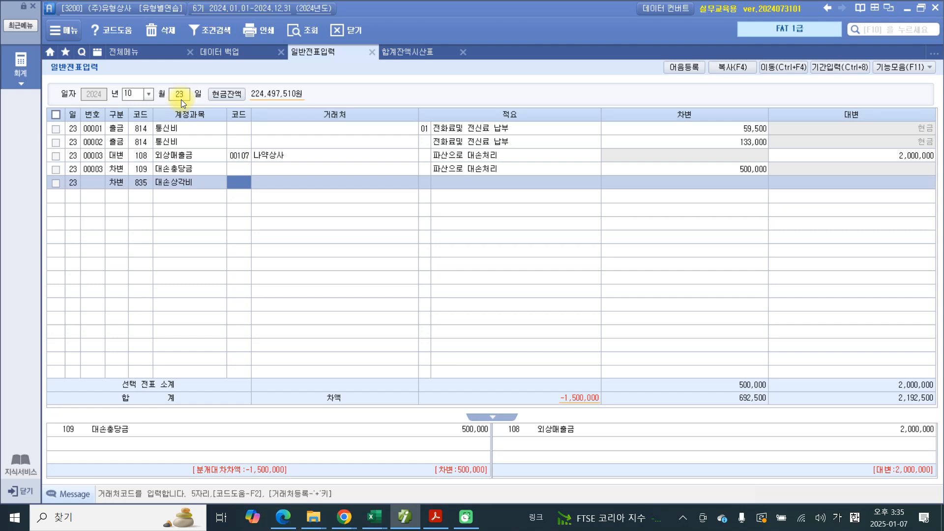
Step: Complete the 대손상각비 line with the same 적요 and a debit amount of 1,500,000, and select the finished voucher
key("Return")
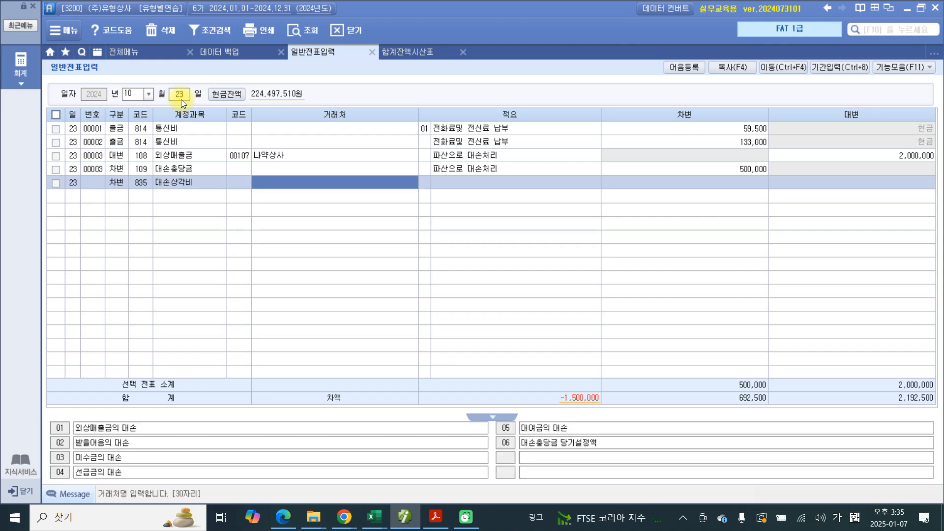
key("Return")
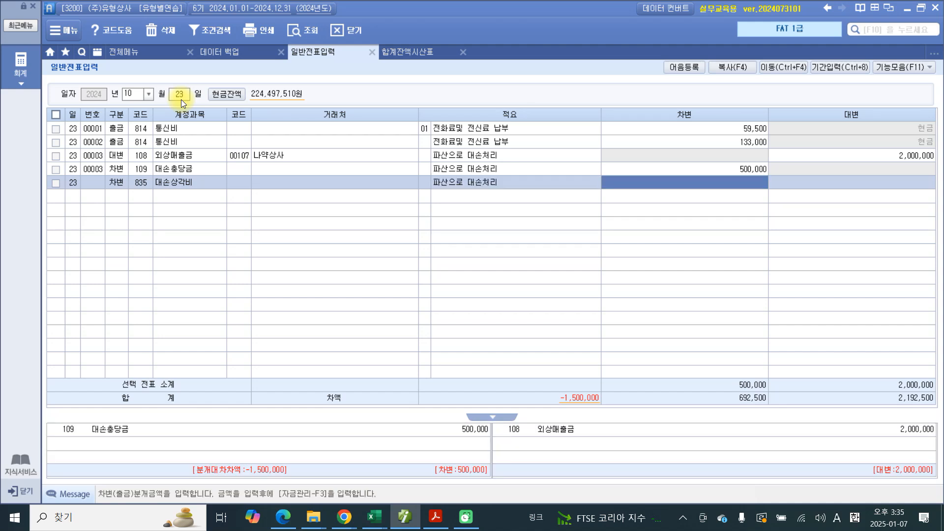
type("1,500")
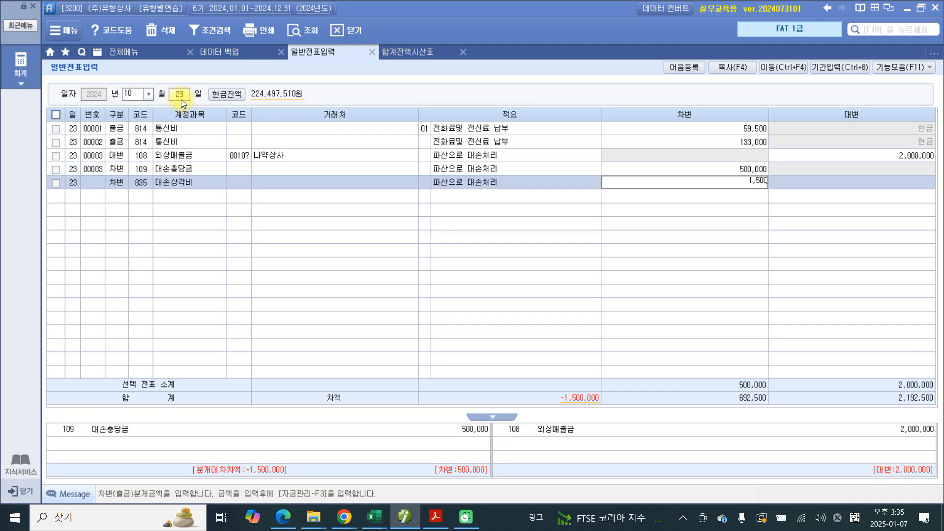
type(",000")
key("Return")
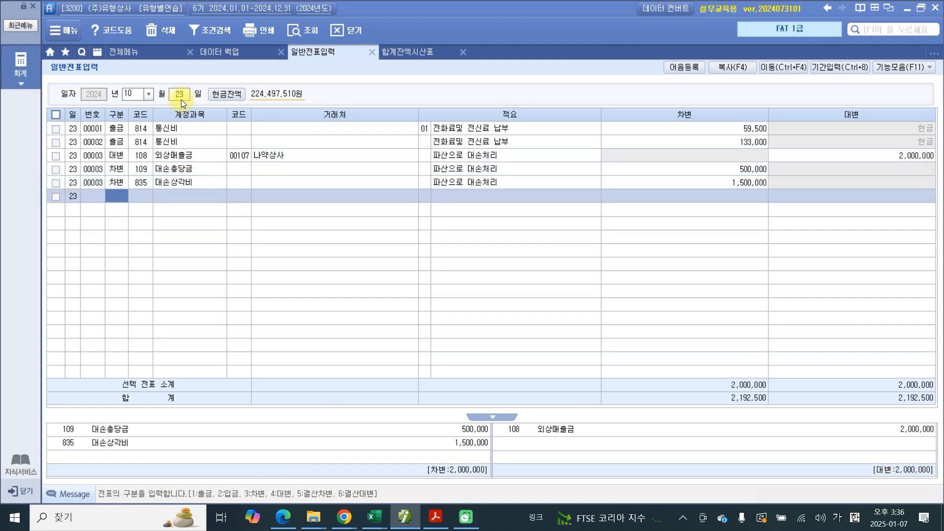
left_click(104, 177)
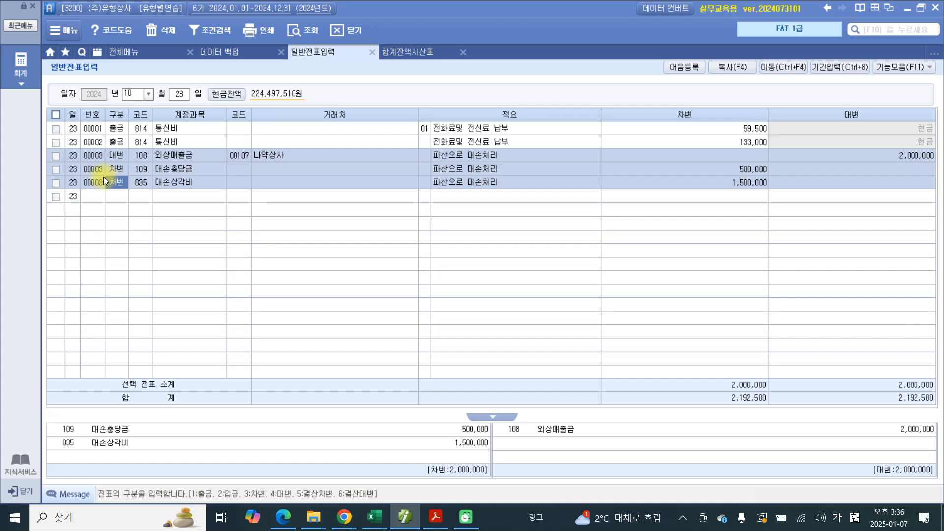
Step: Switch to the PDF and go to problem 24 on the next page
left_click(436, 521)
scroll(247, 300, "down", 2)
scroll(247, 300, "down", 10)
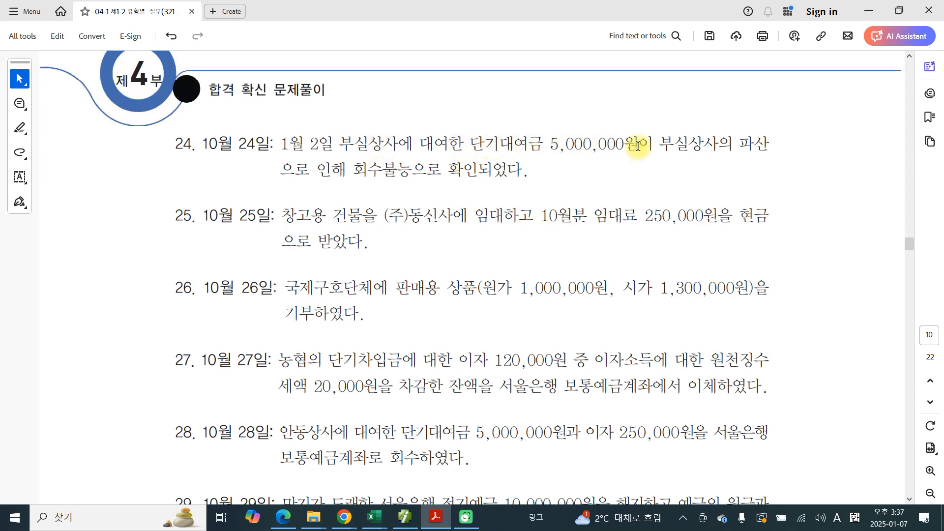
Step: Highlight 단기대여금 and 회수불능으로 확인되었다 in the text of problem 24
left_click_drag(470, 143, 536, 139)
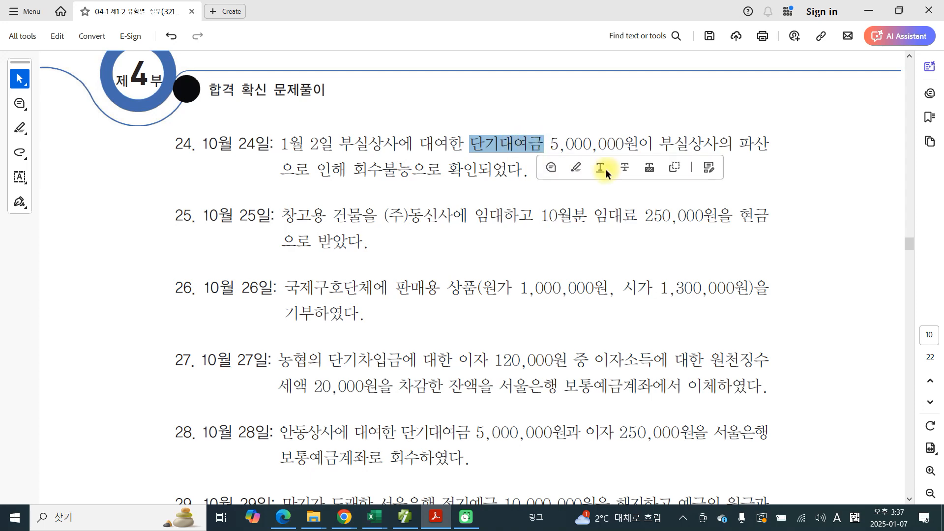
left_click(577, 168)
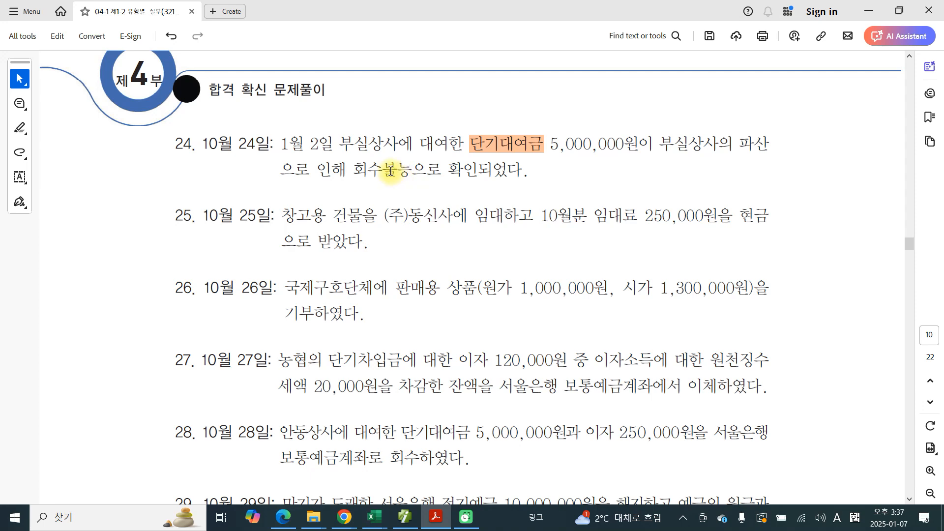
left_click_drag(353, 169, 499, 170)
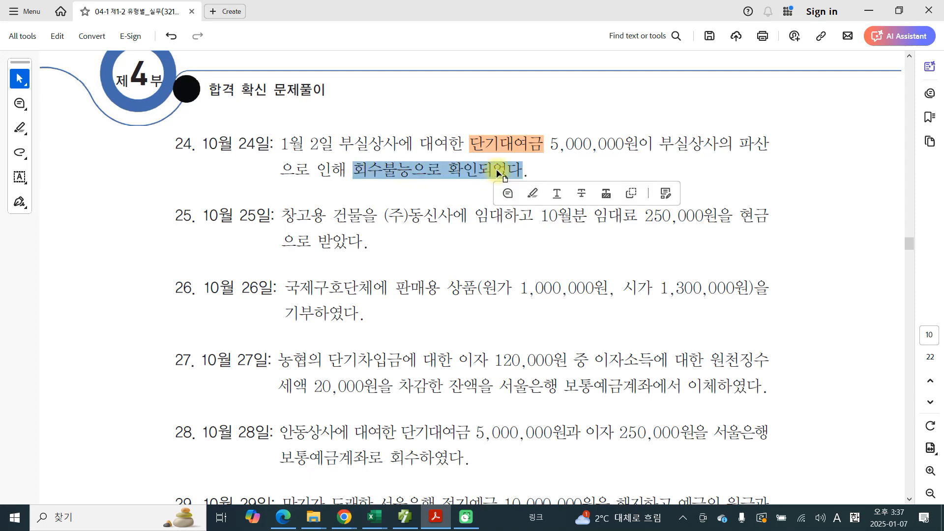
left_click(534, 193)
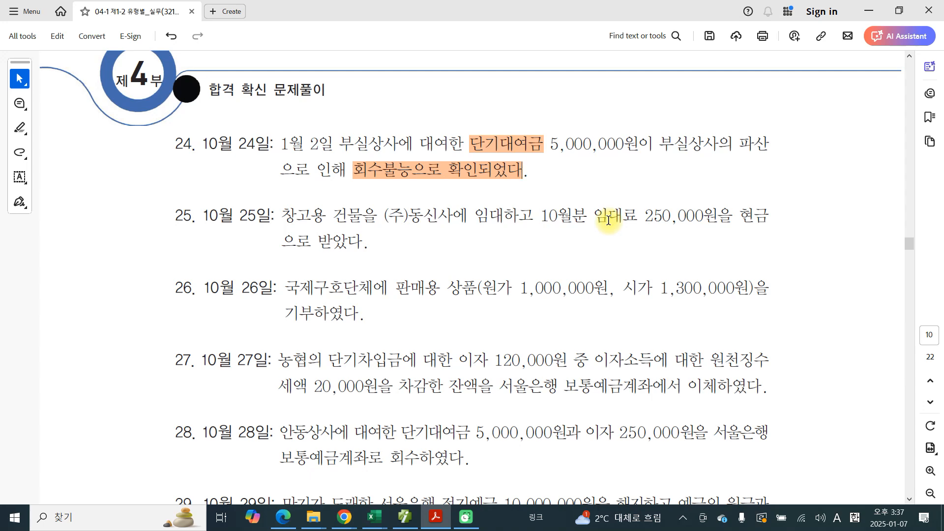
Step: Draw over problem 24 to circle 대여한, underline the loan amount, and handwrite 기타의대손상각비 with an underline above it, then clear the marks
key("ctrl+2")
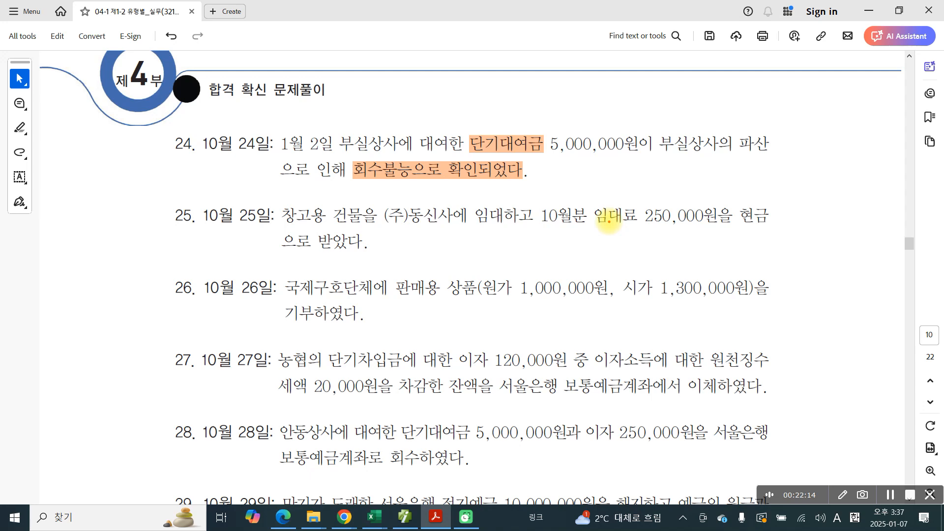
mouse_move(441, 123)
left_mouse_down()
mouse_move(418, 158)
mouse_move(460, 161)
left_mouse_up()
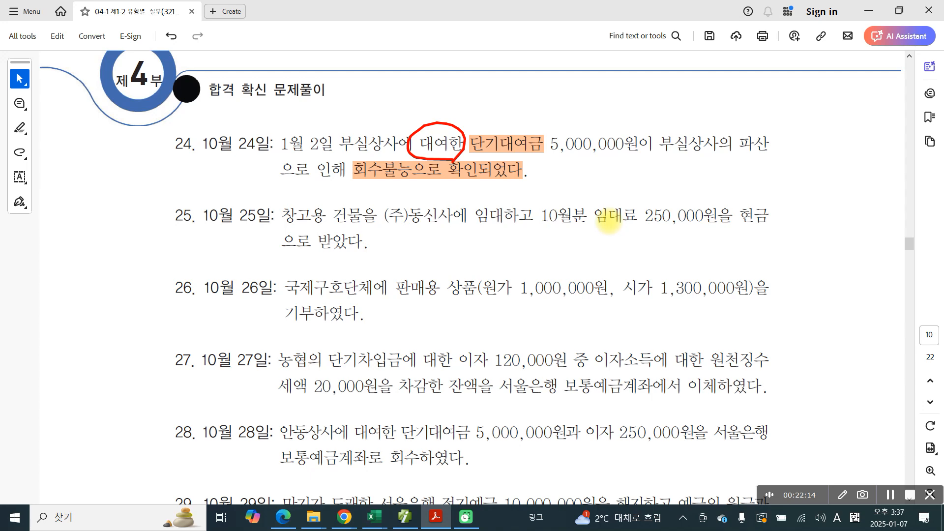
left_click_drag(538, 159, 639, 169)
mouse_move(355, 74)
left_mouse_down()
mouse_move(372, 72)
mouse_move(359, 96)
left_mouse_up()
left_click_drag(389, 51, 382, 107)
mouse_move(391, 69)
left_mouse_down()
mouse_move(415, 62)
mouse_move(420, 94)
left_mouse_up()
left_click_drag(425, 60, 422, 109)
mouse_move(424, 88)
left_mouse_down()
mouse_move(451, 64)
mouse_move(464, 89)
left_mouse_up()
left_click_drag(464, 62, 464, 107)
mouse_move(479, 74)
left_mouse_down()
mouse_move(500, 69)
mouse_move(506, 94)
left_mouse_up()
left_click_drag(514, 58, 515, 95)
left_click_drag(515, 82, 532, 74)
left_click_drag(535, 60, 532, 112)
left_click_drag(560, 51, 552, 74)
left_click_drag(564, 62, 582, 66)
mouse_move(564, 66)
left_mouse_down()
mouse_move(564, 87)
mouse_move(584, 78)
left_mouse_up()
left_click_drag(565, 88, 582, 100)
mouse_move(601, 60)
left_mouse_down()
mouse_move(594, 77)
mouse_move(609, 82)
left_mouse_up()
mouse_move(616, 52)
left_mouse_down()
mouse_move(617, 79)
mouse_move(634, 63)
left_mouse_up()
mouse_move(606, 86)
left_mouse_down()
mouse_move(608, 101)
mouse_move(609, 84)
left_mouse_up()
mouse_move(629, 60)
left_mouse_down()
mouse_move(640, 59)
mouse_move(636, 78)
left_mouse_up()
mouse_move(648, 48)
left_mouse_down()
mouse_move(647, 81)
mouse_move(671, 64)
left_mouse_up()
left_click_drag(624, 90, 647, 105)
mouse_move(668, 58)
left_mouse_down()
mouse_move(667, 86)
mouse_move(678, 87)
left_mouse_up()
left_click_drag(667, 91, 686, 76)
left_click_drag(703, 50, 692, 107)
left_click_drag(368, 117, 740, 103)
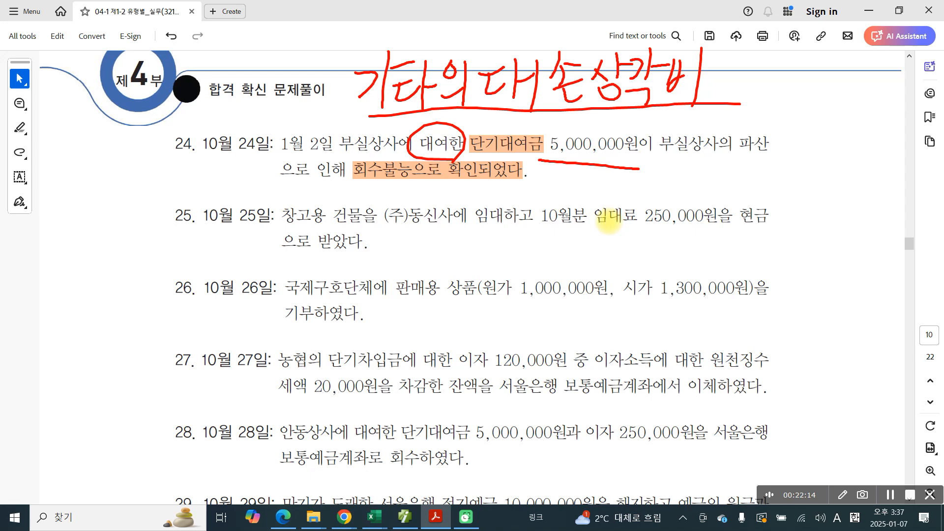
left_click_drag(475, 158, 636, 171)
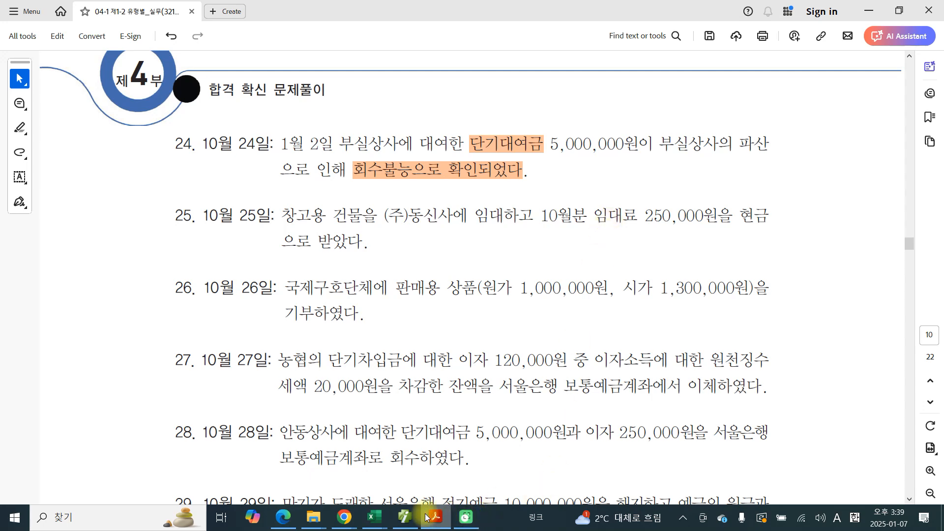
Step: Switch to the accounting program and check the 단기대여금 row in the 합계잔액시산표 as of October 24
left_click(405, 516)
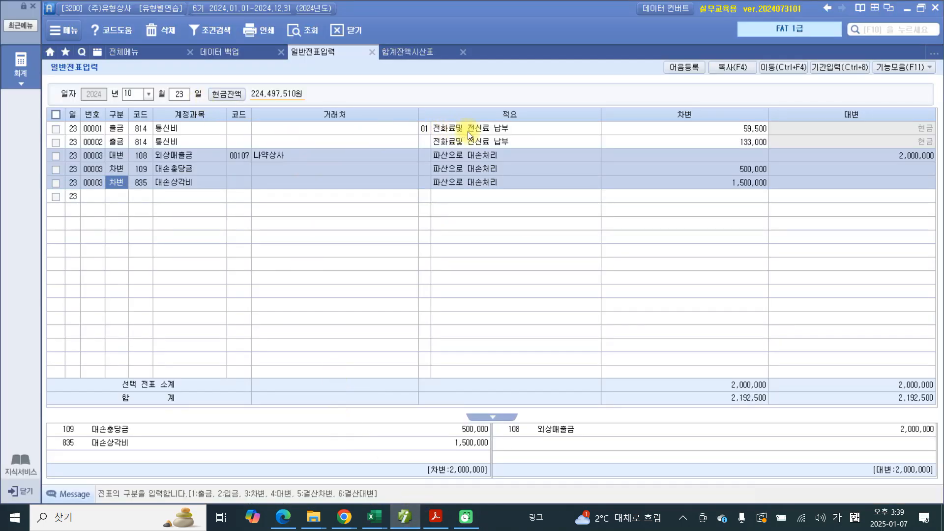
left_click(418, 47)
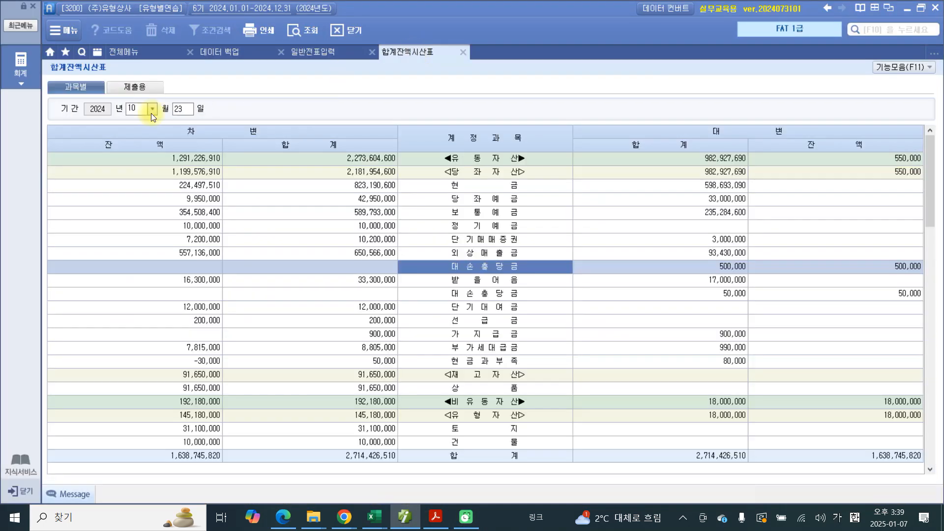
left_click(182, 110)
key("Return")
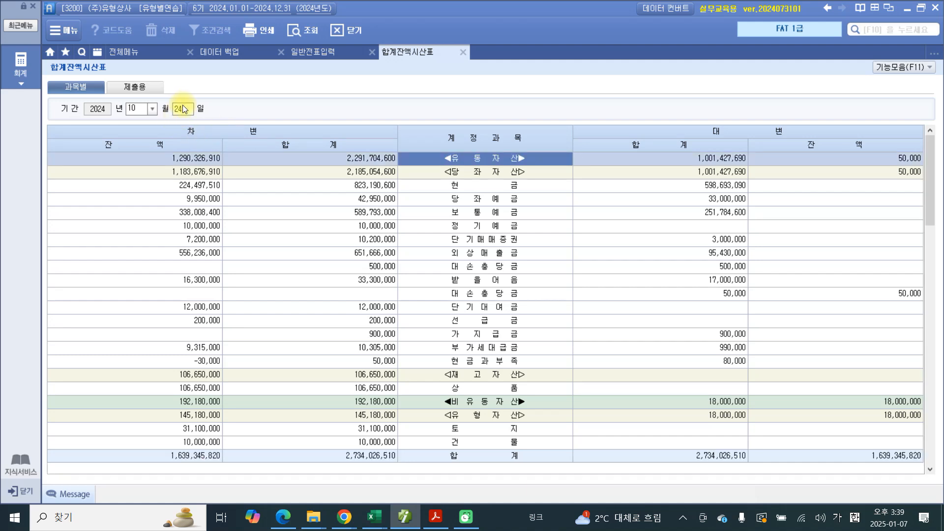
left_click(490, 309)
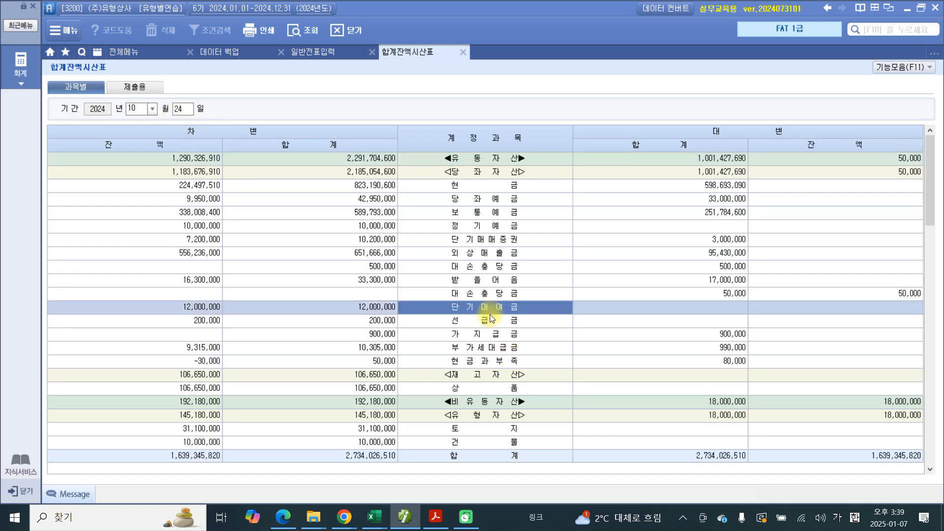
Step: Mark the 단기대여금 row with a cross and the 대손충당금 rows with ticks, then clear the marks and return to the 과목별 view
mouse_move(439, 305)
left_mouse_down()
mouse_move(440, 321)
mouse_move(544, 314)
mouse_move(413, 317)
left_mouse_up()
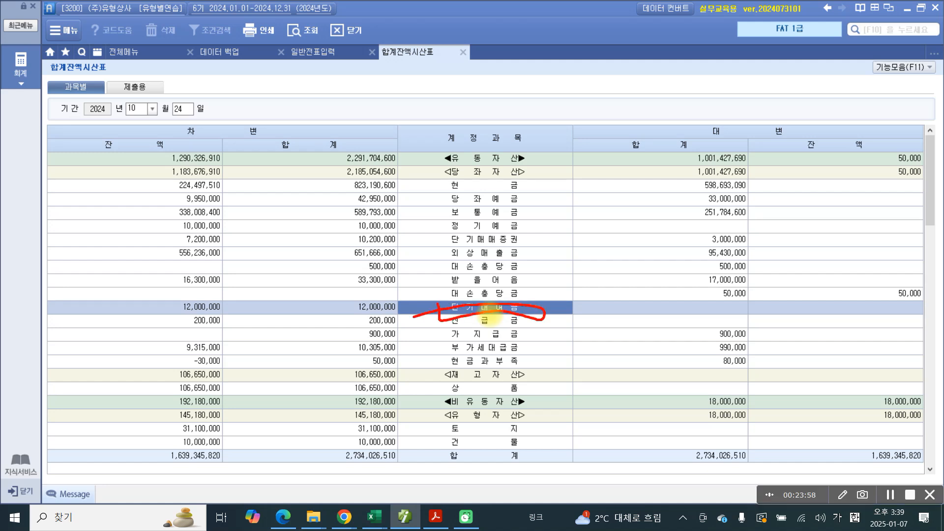
left_click_drag(589, 311, 564, 339)
left_click_drag(560, 314, 589, 335)
left_click_drag(533, 264, 570, 257)
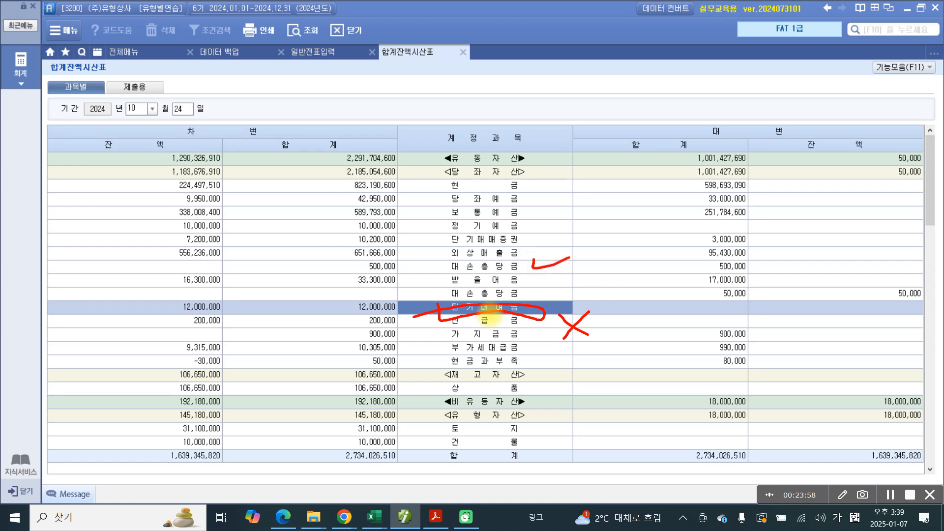
left_click_drag(542, 285, 569, 283)
left_click_drag(172, 311, 143, 319)
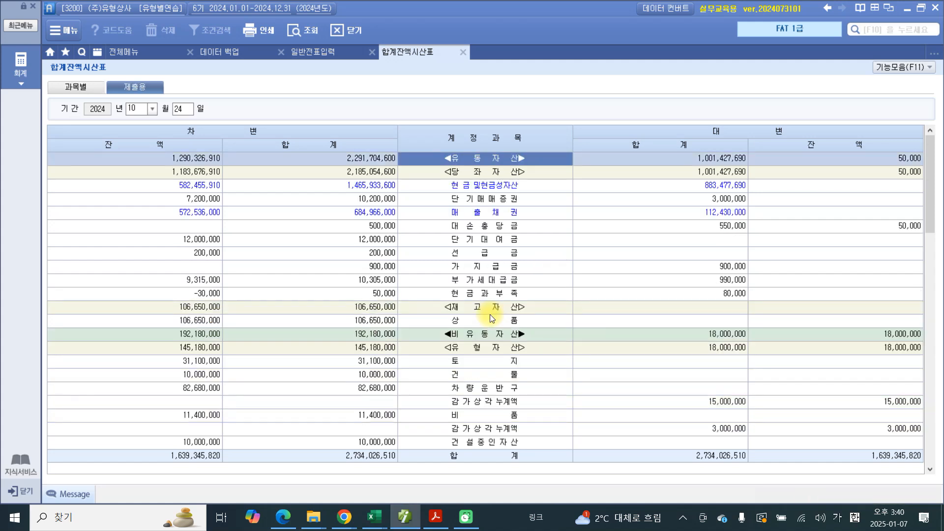
left_click(73, 89)
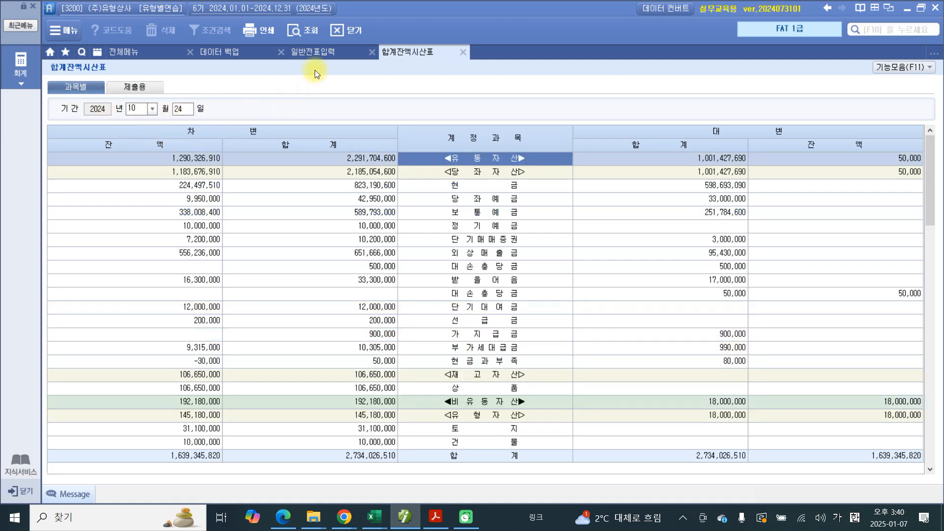
Step: In 일반전표입력, set the date to October 24 and start a 대변 line with account 114 단기대여금
left_click(310, 53)
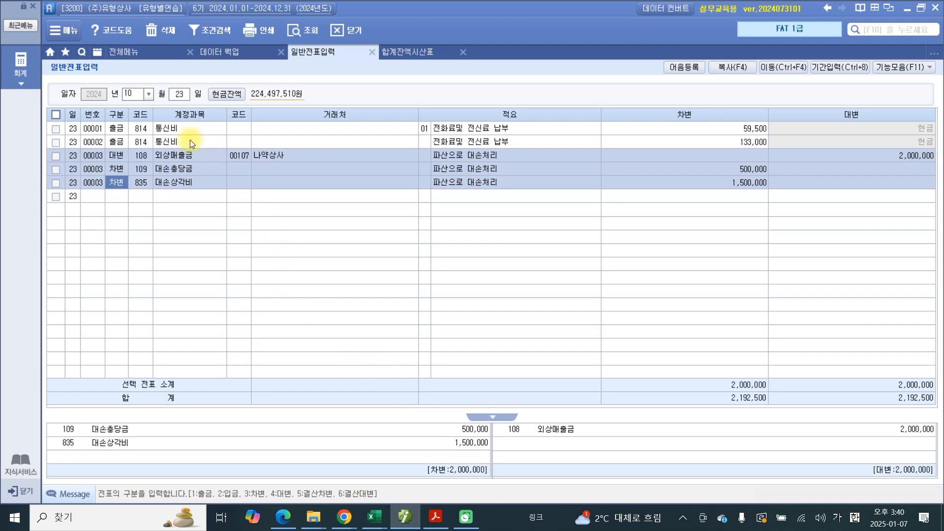
left_click(182, 99)
type("24")
key("Return")
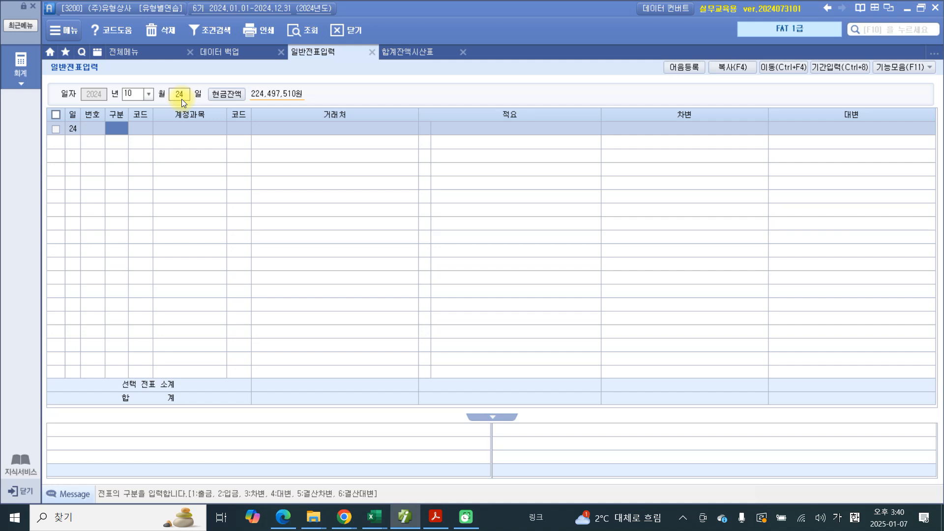
type("4")
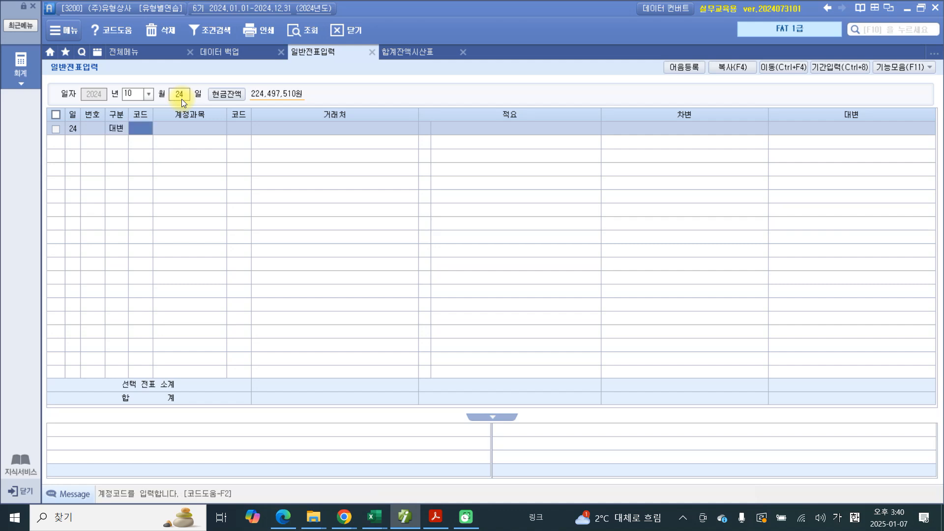
type("단기")
key("Return")
key("Down")
key("Down")
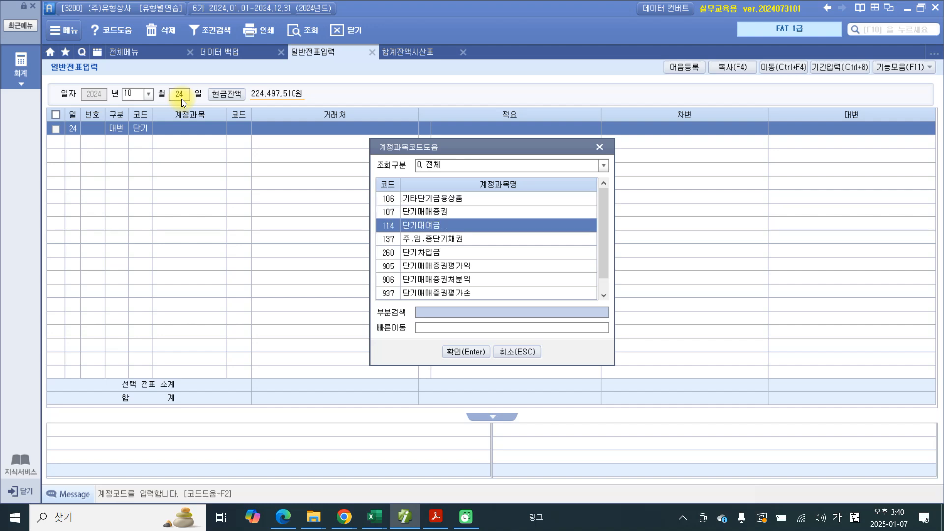
key("Return")
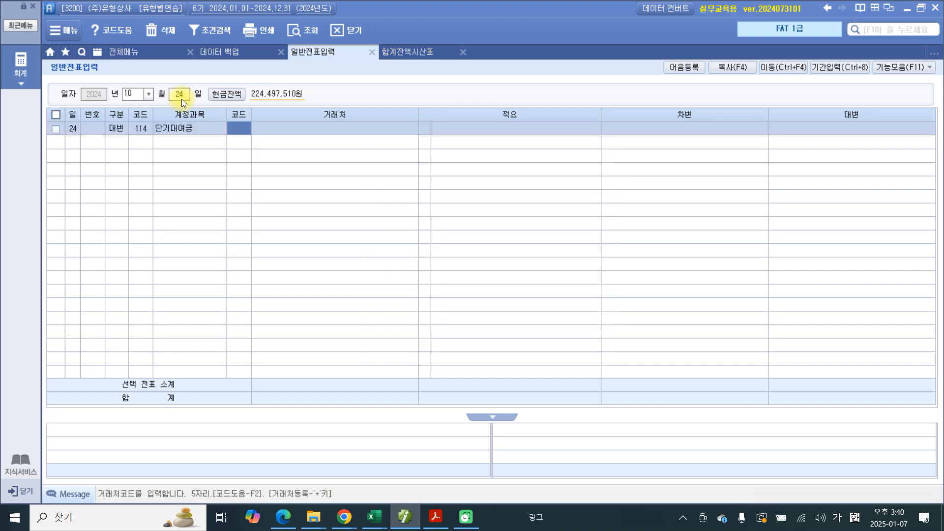
Step: Complete the 단기대여금 line with 거래처 부실상사, the 적요 거래처 파산 and a credit amount of 5,000,000
type("부씨")
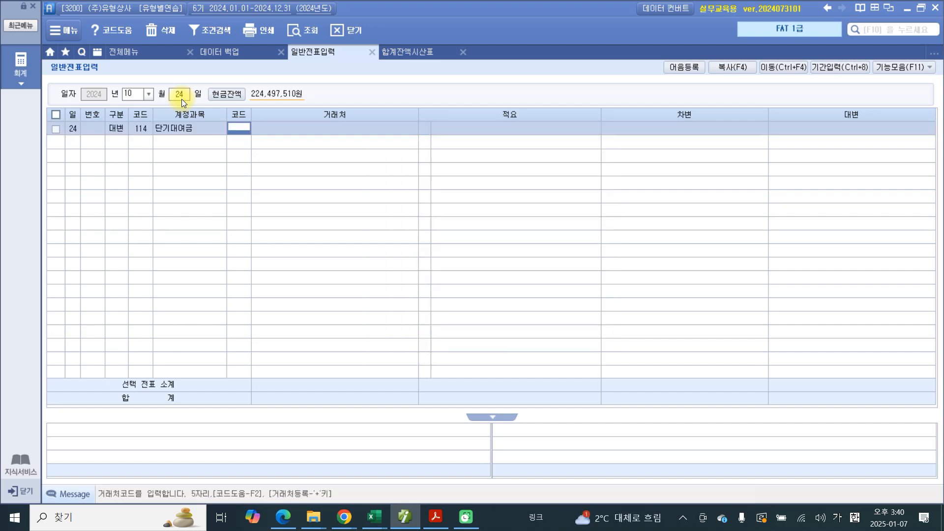
type("ㄹ")
key("Return")
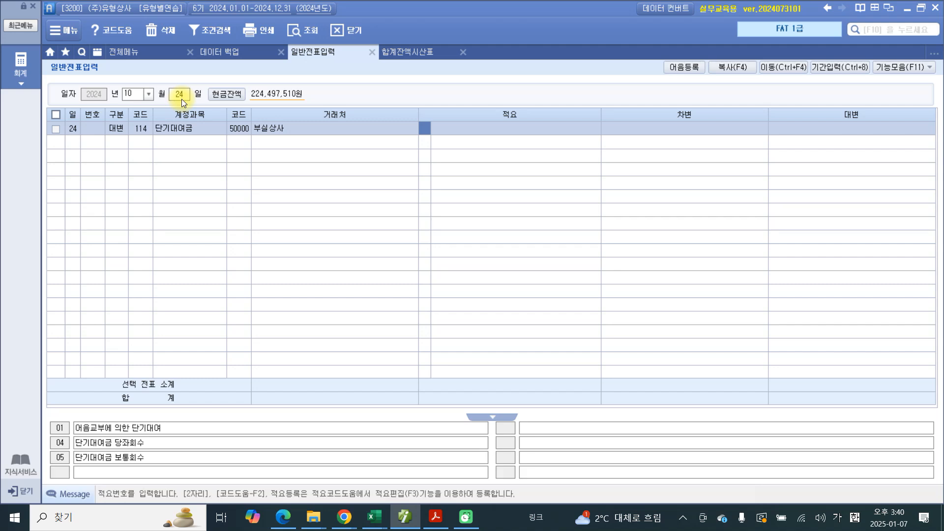
key("Return")
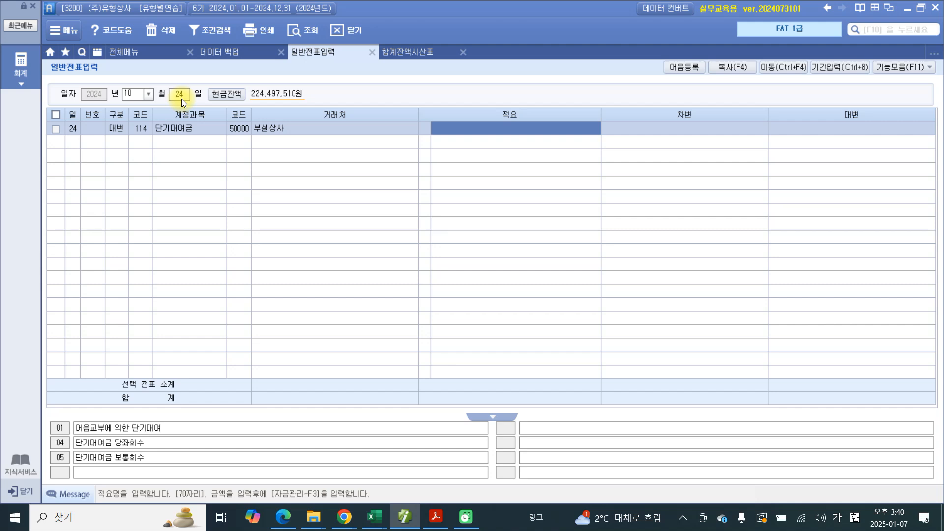
type("거래처 파산")
key("Return")
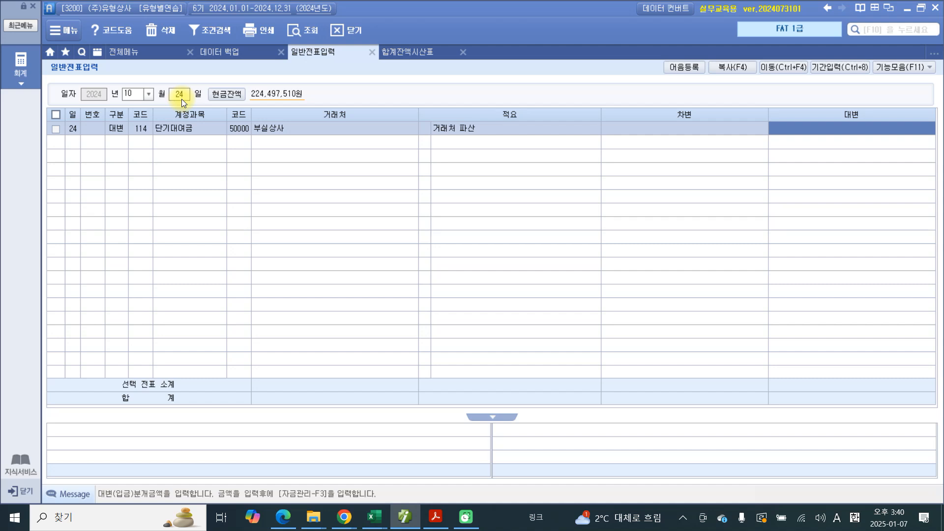
type("5000000")
key("Return")
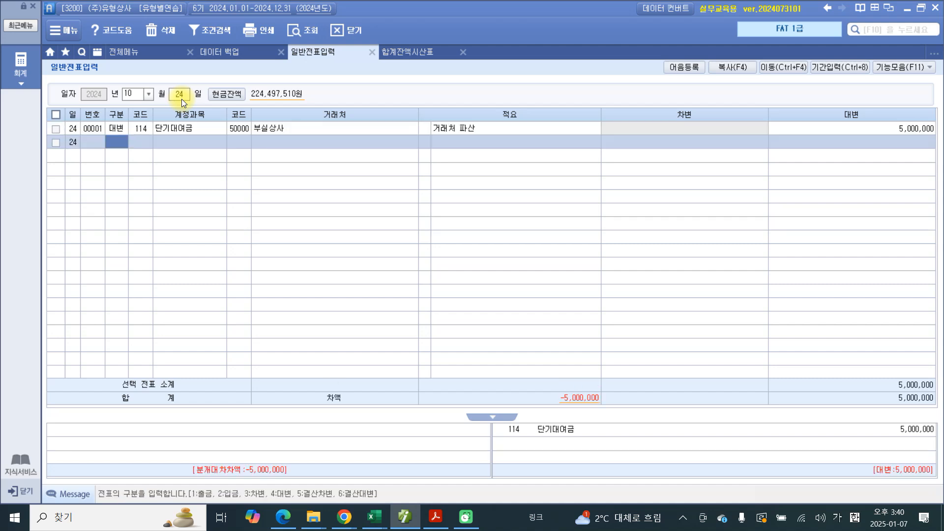
Step: Add a 차변 line, look up 기타 in the account codes, and choose 934 기타의대손상각비
type("3")
key("Return")
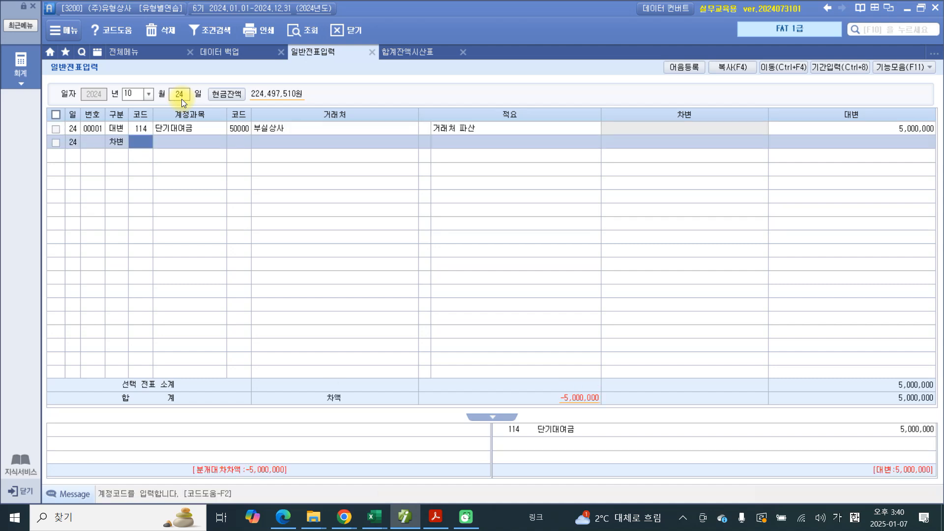
type("기타")
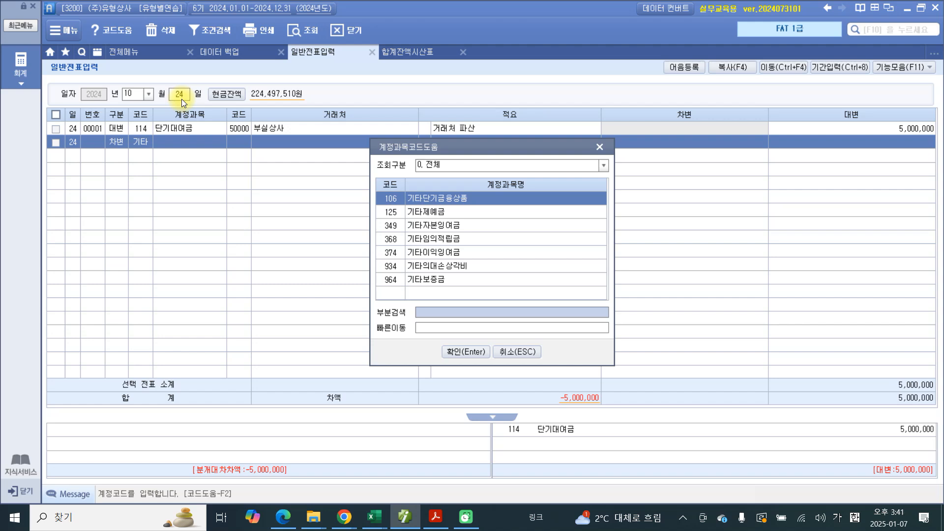
key("Down")
key("Down")
key("Down")
key("Down")
key("Down")
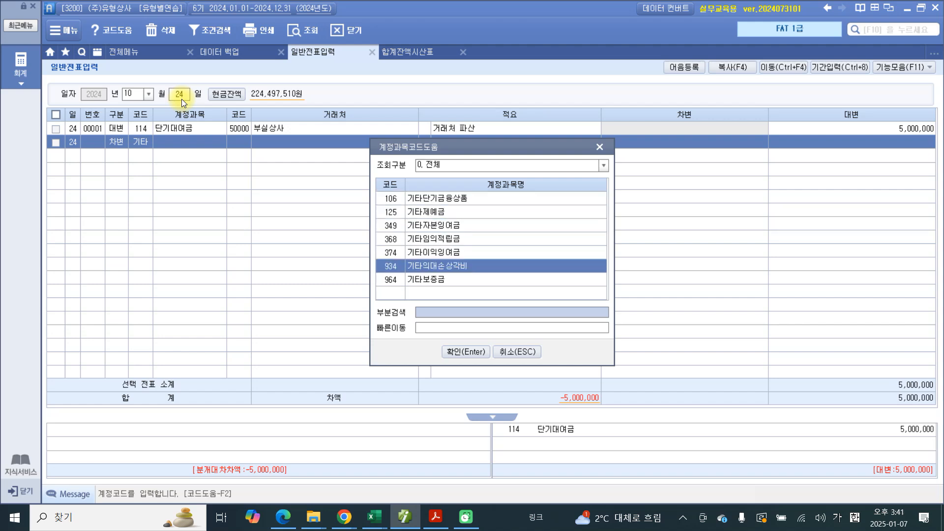
key("Return")
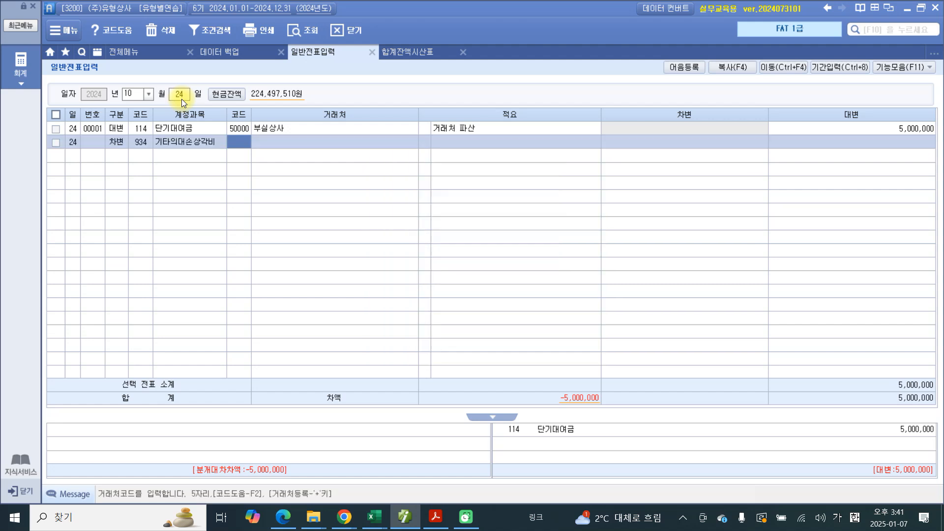
Step: Complete the 기타의대손상각비 line with no 거래처, 적요 03 대여금의 대손 and a debit amount of 5,000,000, and select the finished voucher
key("Return")
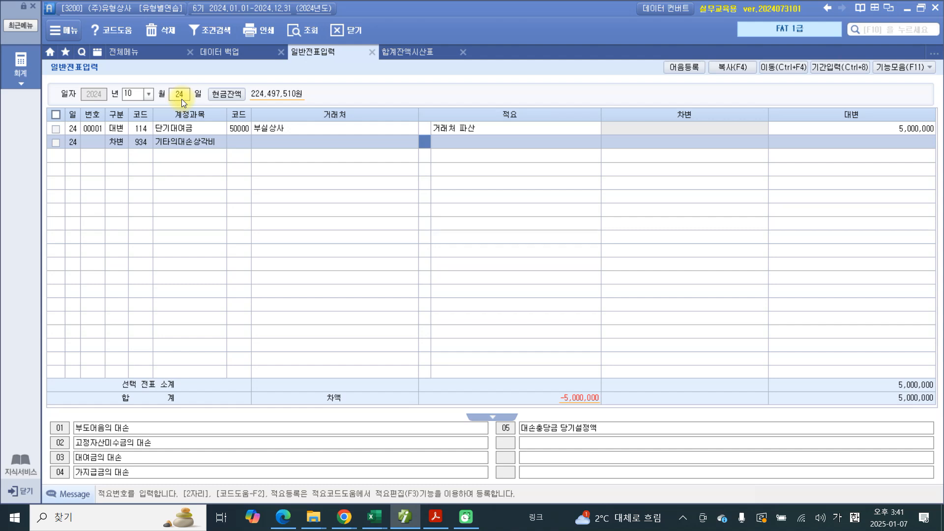
type("3")
key("Return")
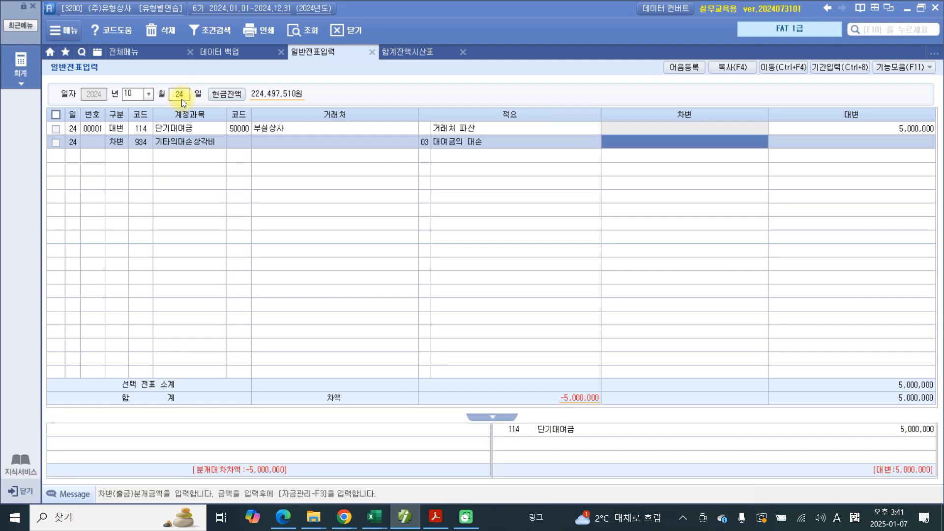
type("5000000")
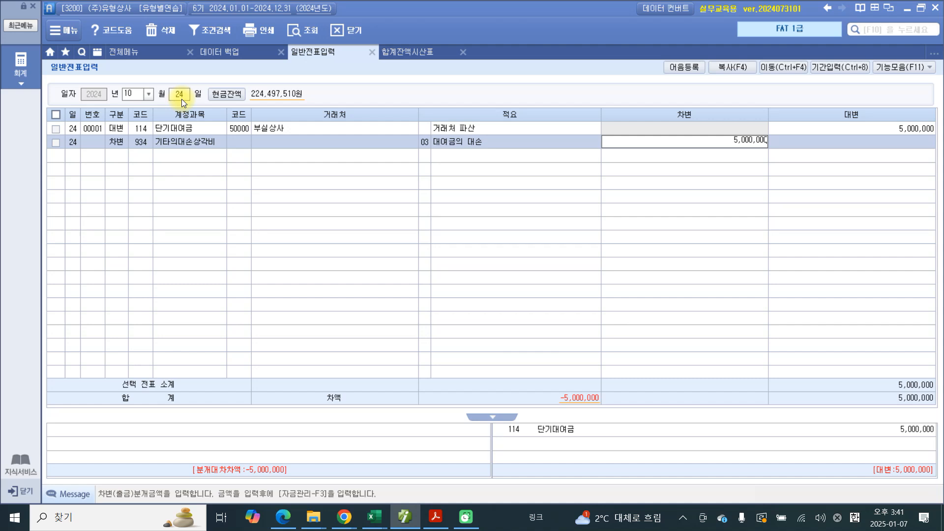
key("Return")
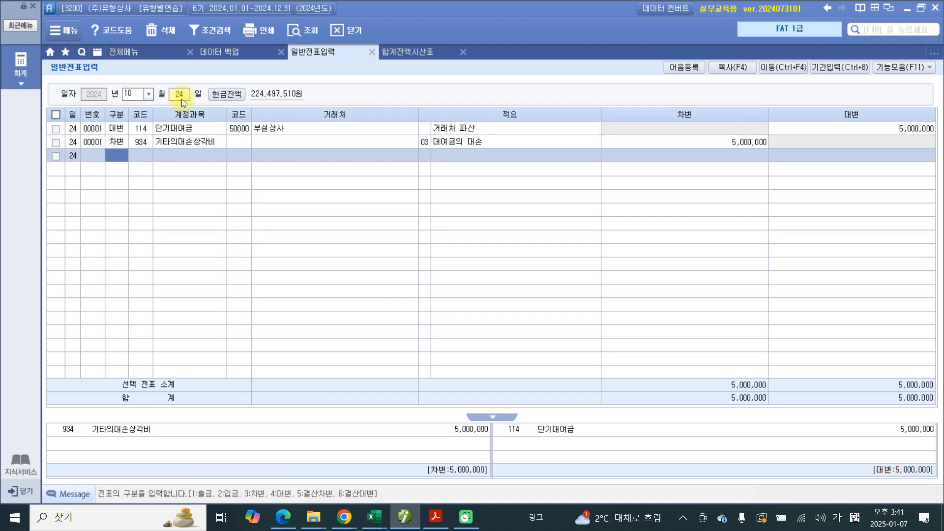
left_click(196, 142)
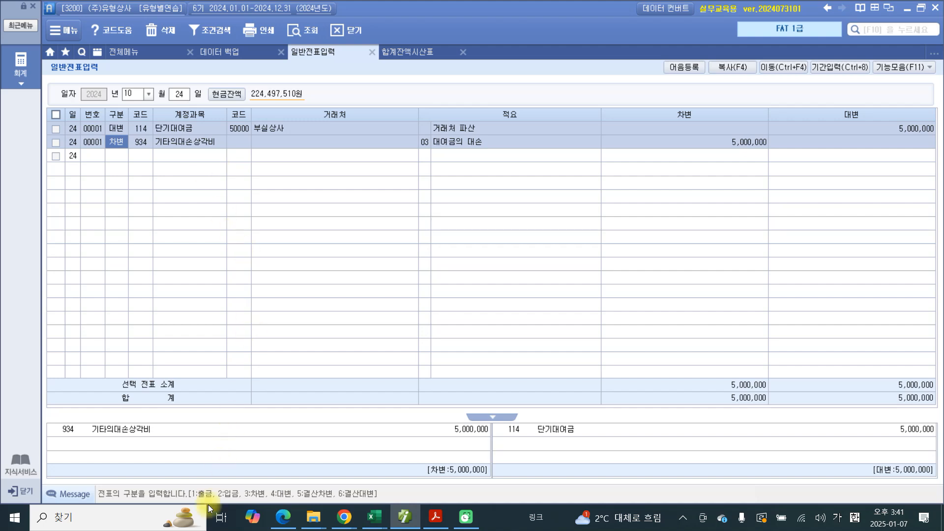
Step: Switch to the exercise PDF in Acrobat and highlight problem number 25
left_click(435, 517)
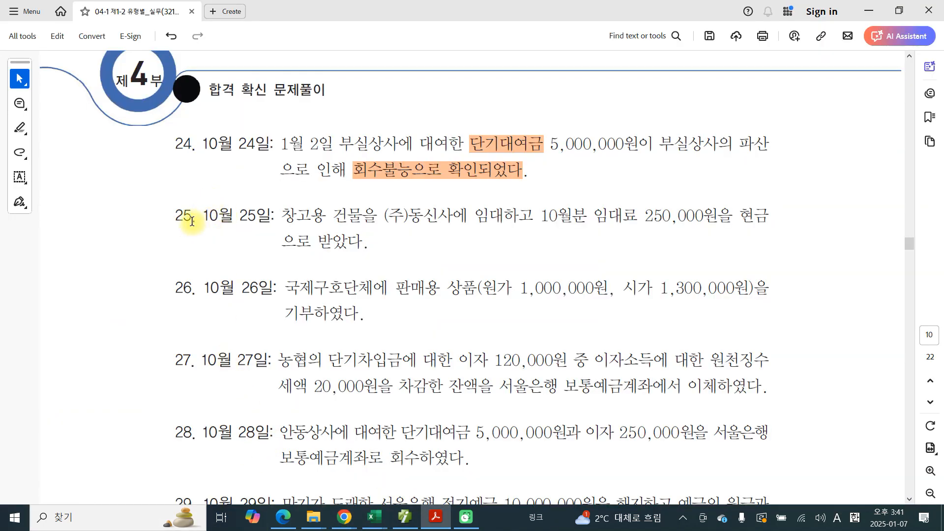
left_click_drag(192, 219, 175, 217)
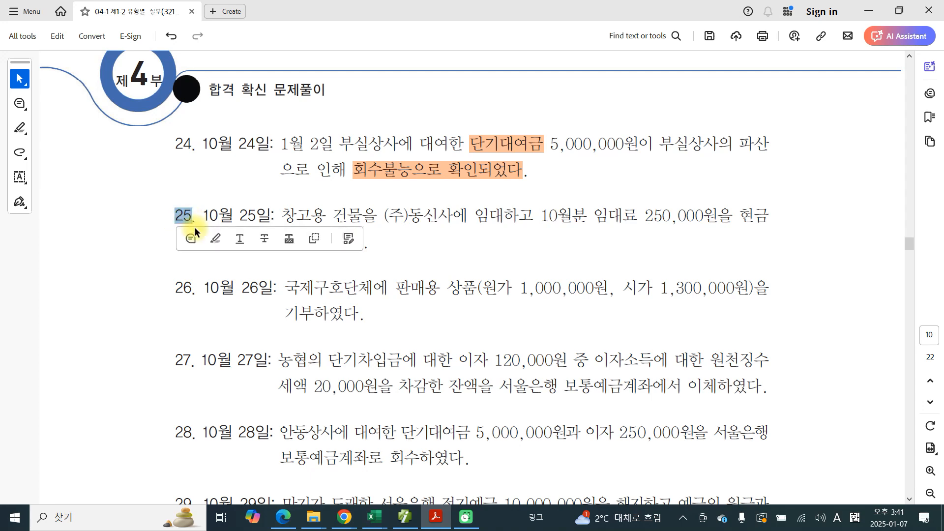
left_click(211, 241)
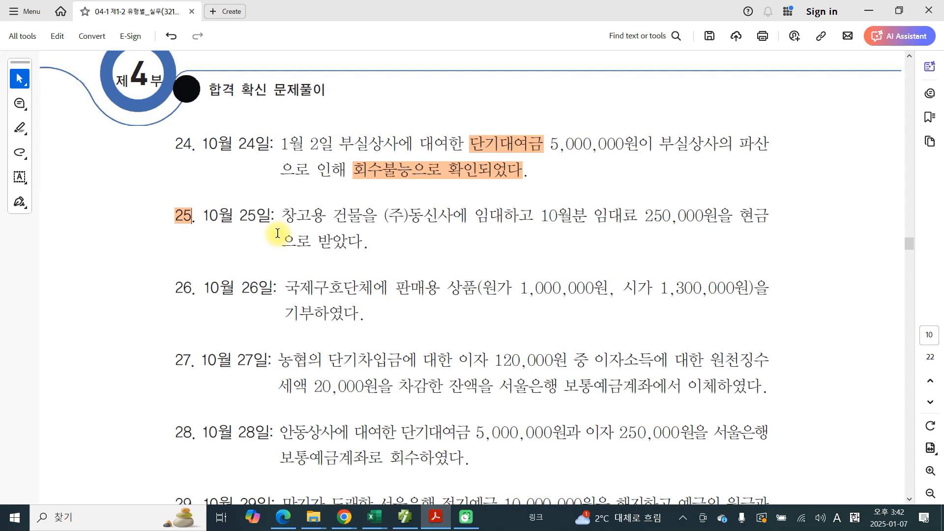
Step: Mark 창고용 건물, 250,000, 으로 받았다, 현금 with a 2, and 임대료 in problem 25 in red ink, and clear the ink
mouse_move(278, 233)
left_mouse_down()
mouse_move(340, 187)
mouse_move(323, 246)
left_mouse_up()
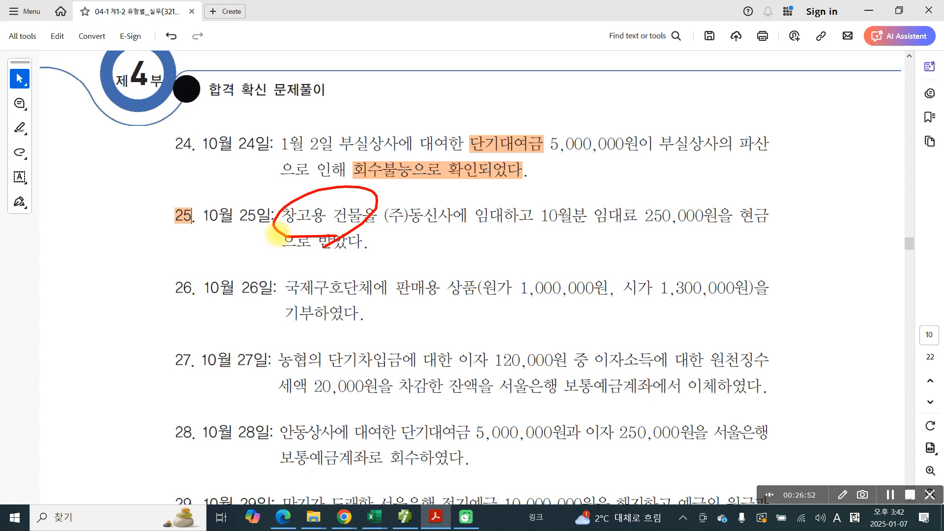
left_click_drag(638, 228, 693, 229)
left_click_drag(289, 258, 356, 252)
mouse_move(746, 240)
left_mouse_down()
mouse_move(772, 231)
mouse_move(759, 243)
mouse_move(819, 264)
left_mouse_up()
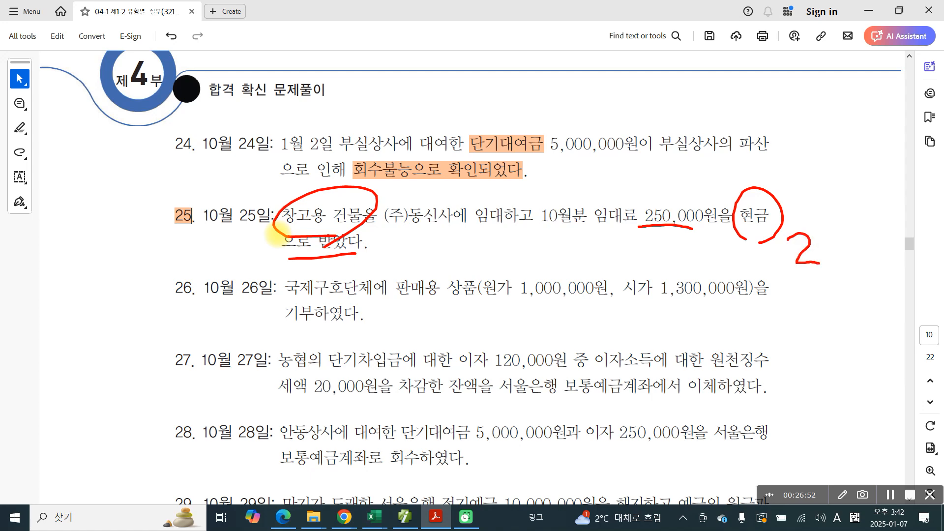
mouse_move(589, 197)
left_mouse_down()
mouse_move(632, 231)
mouse_move(574, 199)
left_mouse_up()
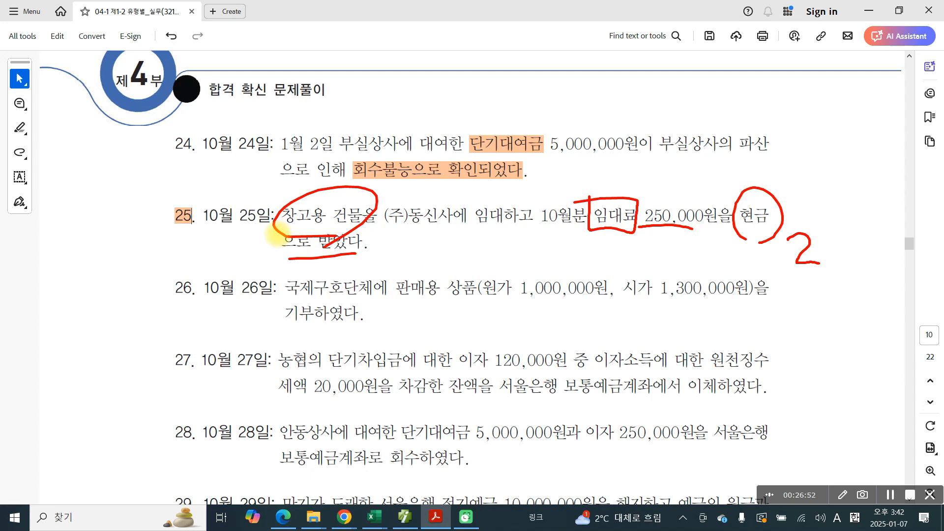
key("Escape")
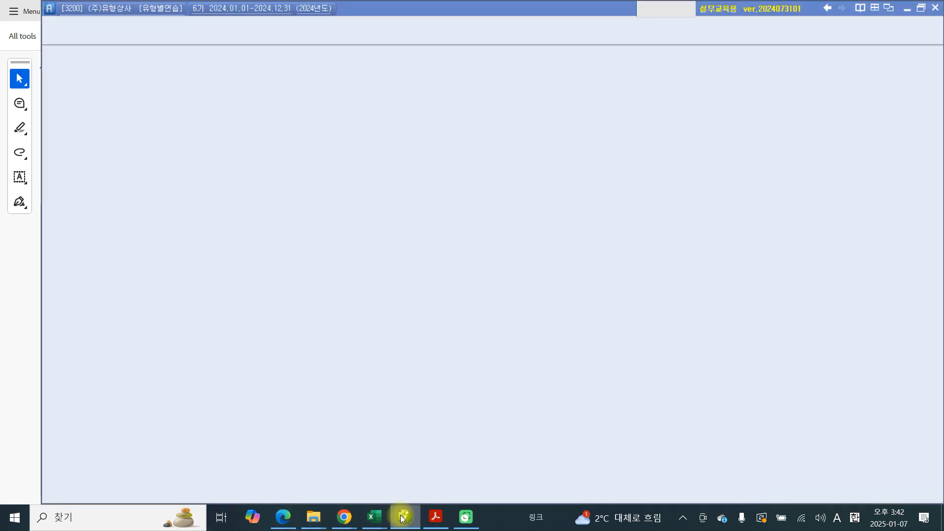
Step: Switch to the accounting program's 일반전표입력 and set the date to October 25
left_click(405, 517)
left_click(184, 94)
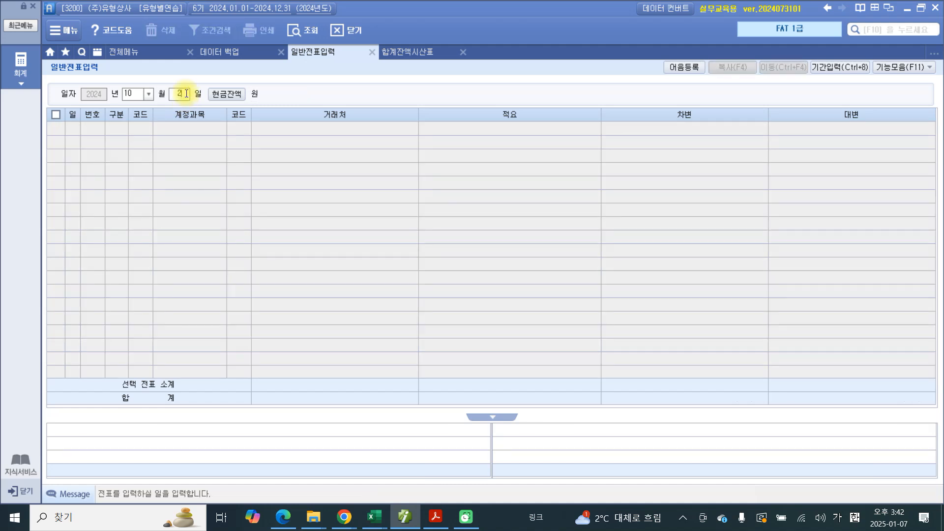
type("25")
key("Return")
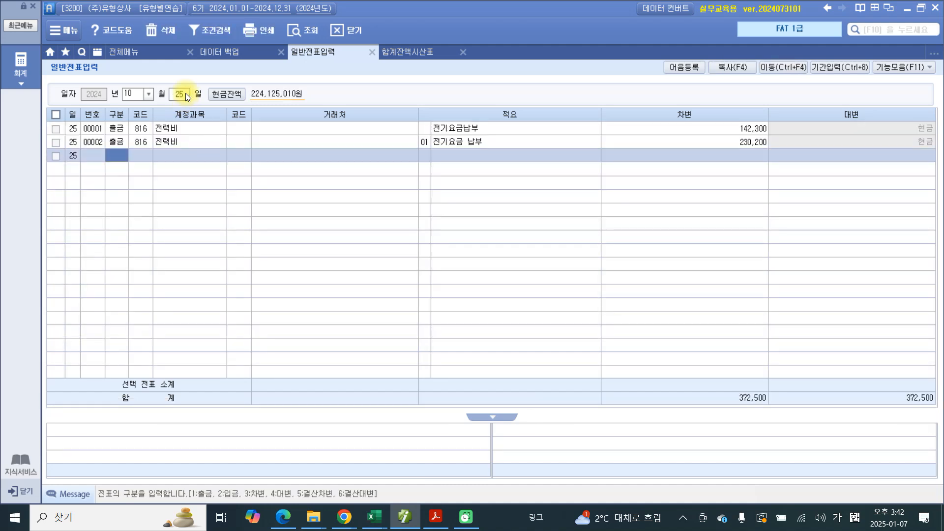
Step: Start a 입금 line, look up 임대 in the account codes, and choose 904 임대료
type("2")
key("Return")
type("임대")
key("Return")
key("Down")
key("Down")
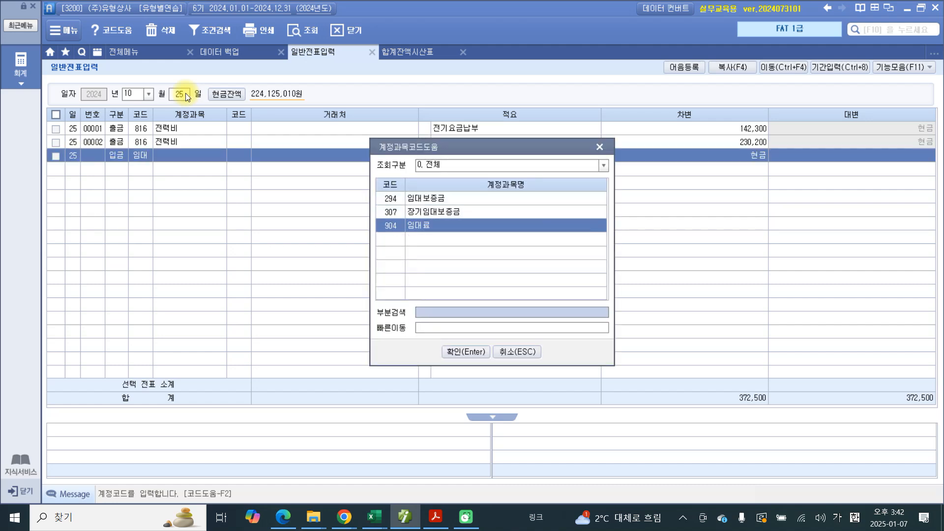
key("Return")
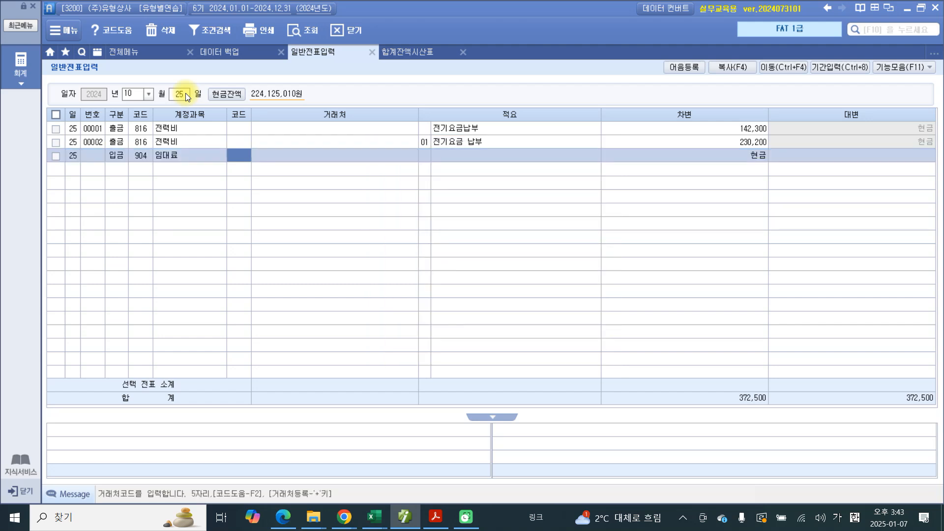
Step: Complete the 임대료 line with 거래처 (주)동신사, 적요 01 건물임대료 수령 and a credit amount of 250,000
type("동신")
key("Return")
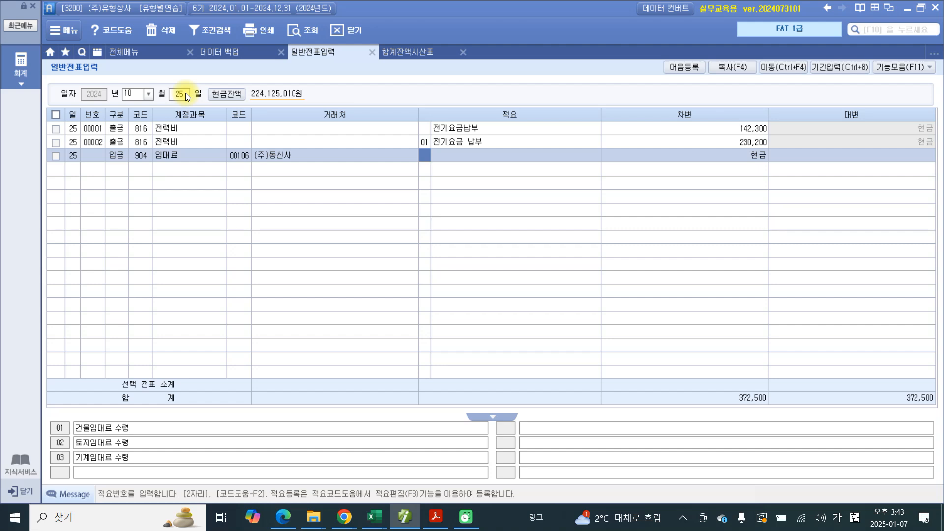
type("01")
key("Return")
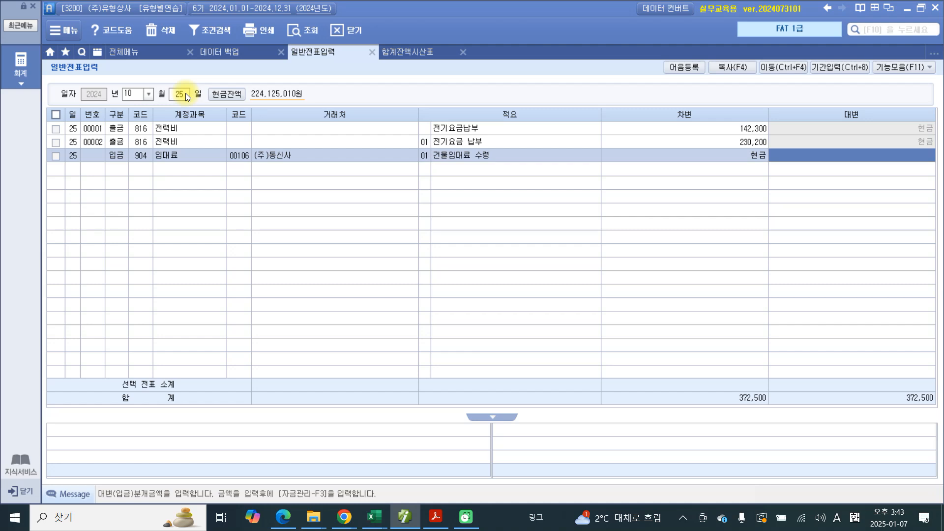
type("2500000")
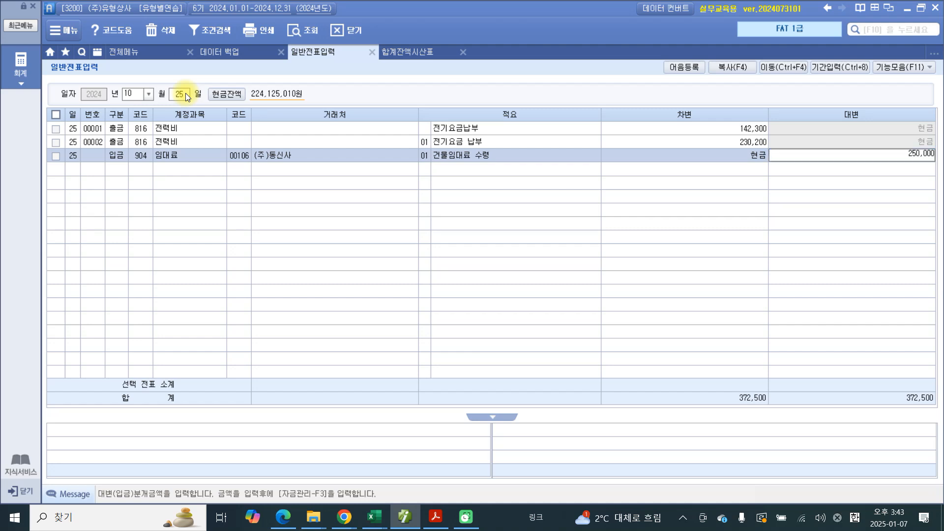
key("Return")
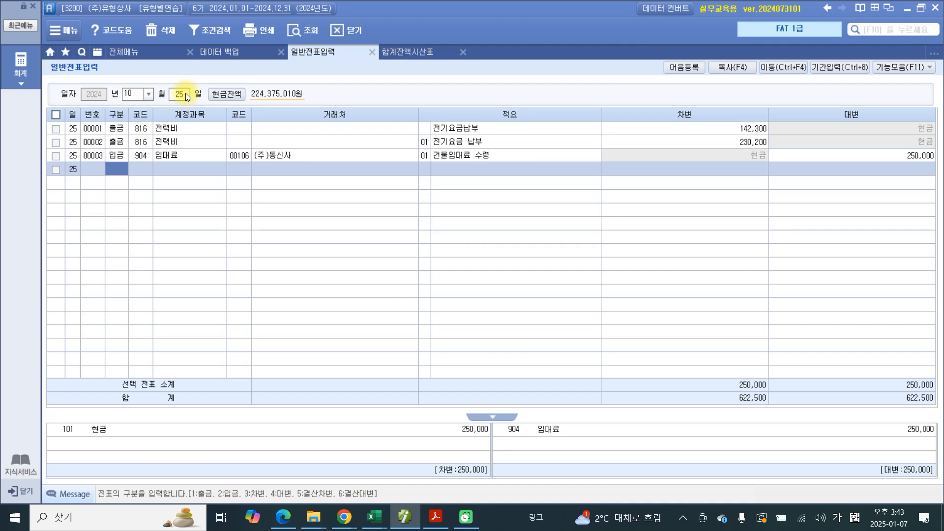
Step: Circle the 현금 debit and 임대료 credit entries of the voucher in red ink, and clear the ink
key("ctrl+2")
mouse_move(116, 370)
left_mouse_down()
mouse_move(170, 479)
mouse_move(485, 402)
mouse_move(38, 431)
left_mouse_up()
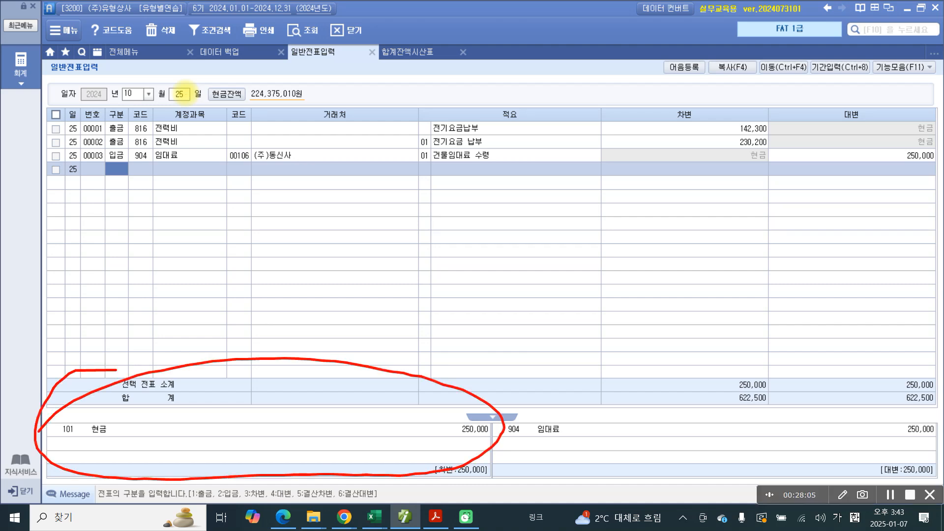
mouse_move(657, 360)
left_mouse_down()
mouse_move(752, 455)
mouse_move(940, 423)
mouse_move(491, 391)
left_mouse_up()
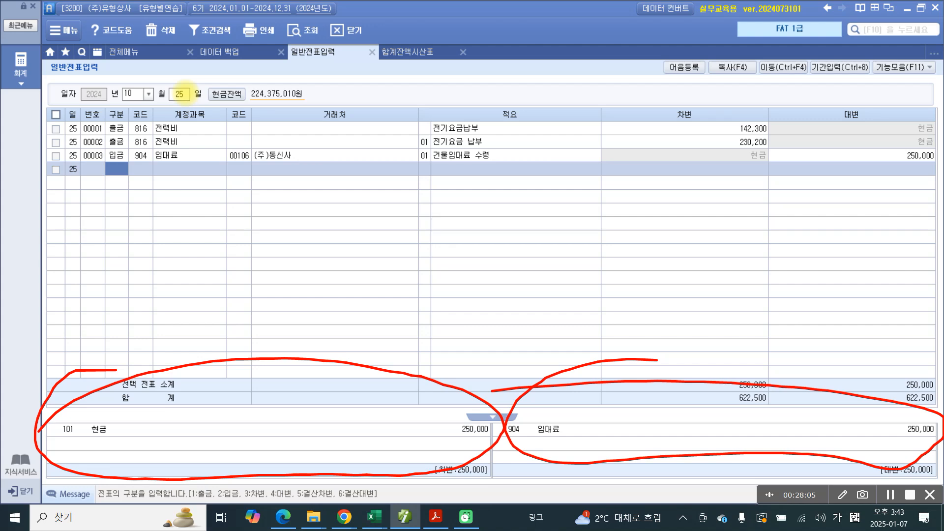
key("ctrl+2")
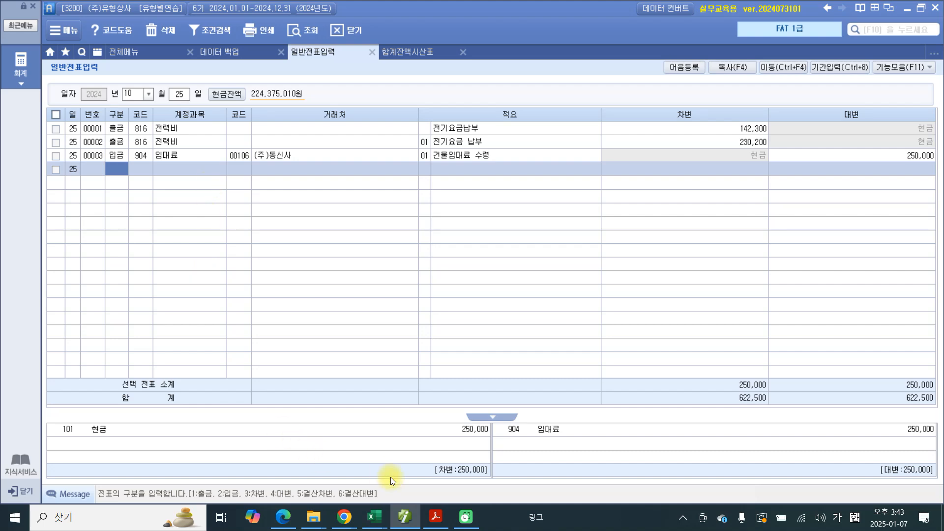
Step: Switch to the exercise PDF in Acrobat and highlight problem number 26
left_click(434, 516)
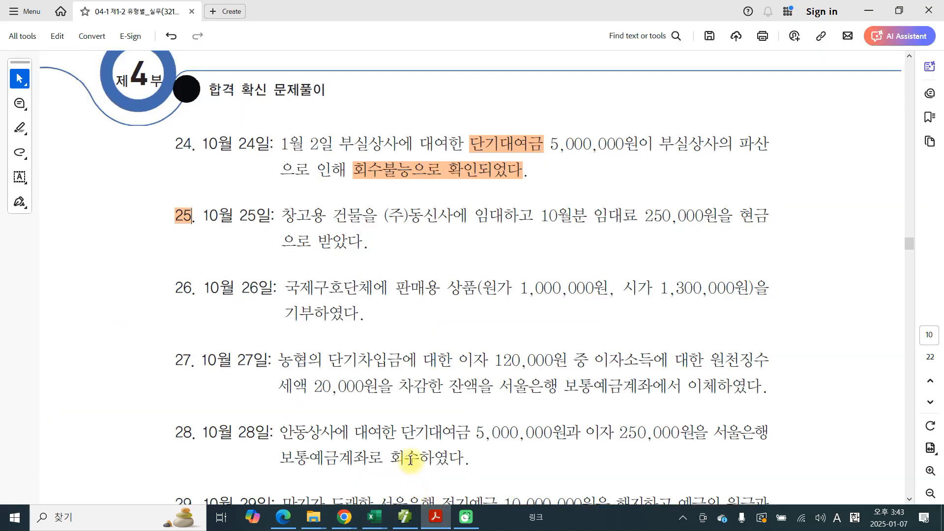
left_click_drag(192, 290, 178, 290)
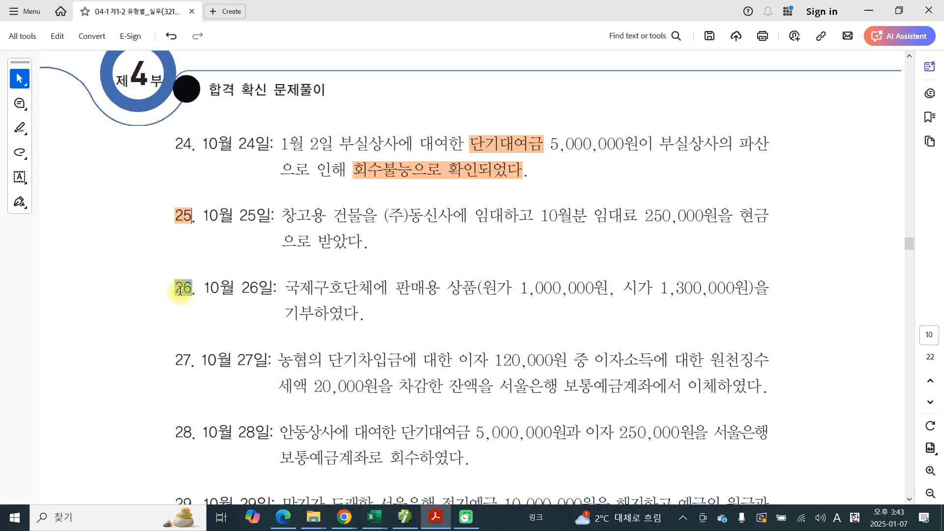
left_click(219, 312)
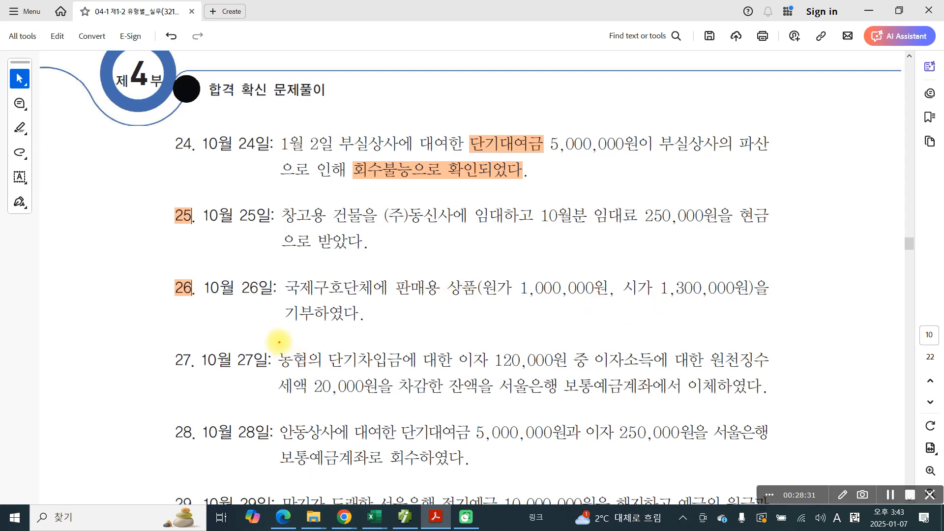
Step: Handwrite 타계정 대체 in red ink below problem 26's text and underline it
mouse_move(399, 311)
left_mouse_down()
mouse_move(427, 309)
mouse_move(416, 344)
mouse_move(439, 337)
left_mouse_up()
mouse_move(444, 299)
left_mouse_down()
mouse_move(445, 369)
mouse_move(452, 338)
mouse_move(467, 348)
left_mouse_up()
mouse_move(479, 324)
left_mouse_down()
mouse_move(495, 319)
mouse_move(487, 346)
left_mouse_up()
left_click_drag(507, 312, 502, 347)
left_click_drag(523, 299, 521, 366)
mouse_move(530, 315)
left_mouse_down()
mouse_move(535, 342)
mouse_move(556, 341)
left_mouse_up()
mouse_move(554, 334)
left_mouse_down()
mouse_move(574, 311)
mouse_move(580, 340)
left_mouse_up()
mouse_move(576, 345)
left_mouse_down()
mouse_move(585, 348)
mouse_move(569, 345)
left_mouse_up()
mouse_move(609, 323)
left_mouse_down()
mouse_move(630, 317)
mouse_move(638, 327)
left_mouse_up()
left_click_drag(637, 303, 635, 350)
mouse_move(639, 329)
left_mouse_down()
mouse_move(649, 326)
mouse_move(650, 367)
left_mouse_up()
left_click_drag(670, 299, 681, 321)
mouse_move(681, 321)
left_mouse_down()
mouse_move(667, 350)
mouse_move(704, 326)
mouse_move(701, 353)
left_mouse_up()
left_click_drag(715, 302, 706, 360)
left_click_drag(400, 386, 765, 366)
Step: Circle 상품 in problem 26 in red and draw an arrow from it to a handwritten note 적요 8번
mouse_move(445, 299)
left_mouse_down()
mouse_move(492, 272)
mouse_move(494, 297)
left_mouse_up()
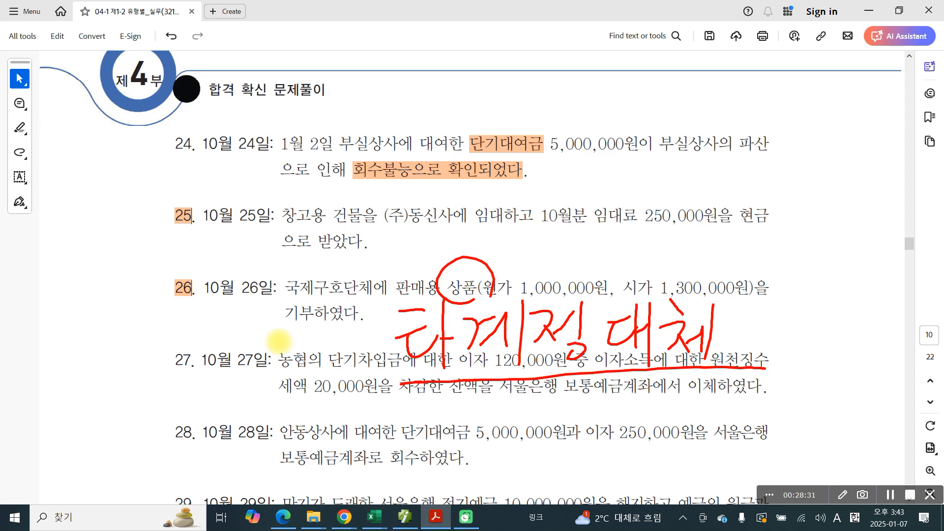
left_click_drag(487, 268, 522, 257)
mouse_move(557, 227)
left_mouse_down()
mouse_move(573, 224)
mouse_move(560, 252)
left_mouse_up()
mouse_move(568, 237)
left_mouse_down()
mouse_move(579, 250)
mouse_move(587, 230)
left_mouse_up()
left_click_drag(591, 226, 594, 267)
left_click_drag(617, 221, 618, 250)
mouse_move(635, 229)
left_mouse_down()
mouse_move(616, 257)
mouse_move(645, 248)
left_mouse_up()
mouse_move(675, 224)
left_mouse_down()
mouse_move(654, 241)
mouse_move(674, 212)
mouse_move(699, 238)
left_mouse_up()
mouse_move(695, 231)
left_mouse_down()
mouse_move(714, 221)
mouse_move(721, 234)
left_mouse_up()
mouse_move(709, 238)
left_mouse_down()
mouse_move(709, 249)
mouse_move(730, 242)
left_mouse_up()
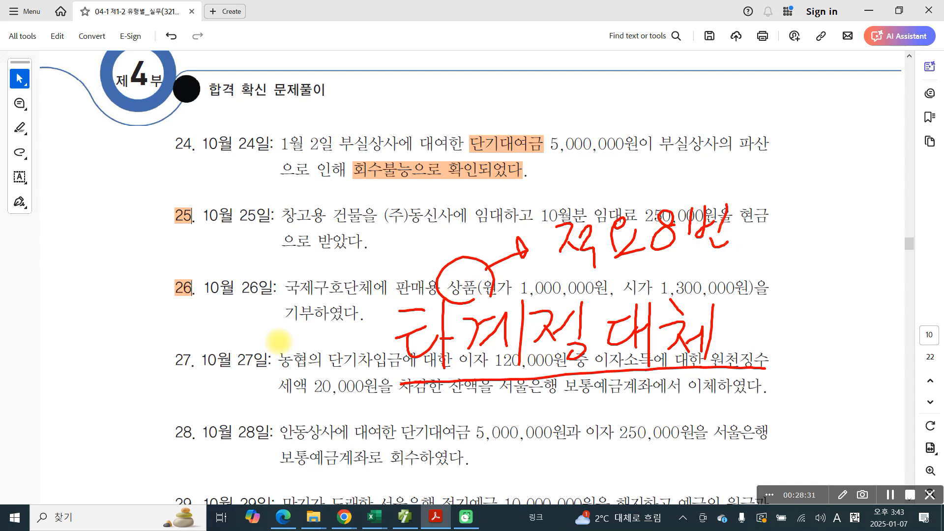
Step: Underline the 적요 8번 note in blue and draw blue stars beside problem number 26 and the note
left_click_drag(577, 278, 743, 256)
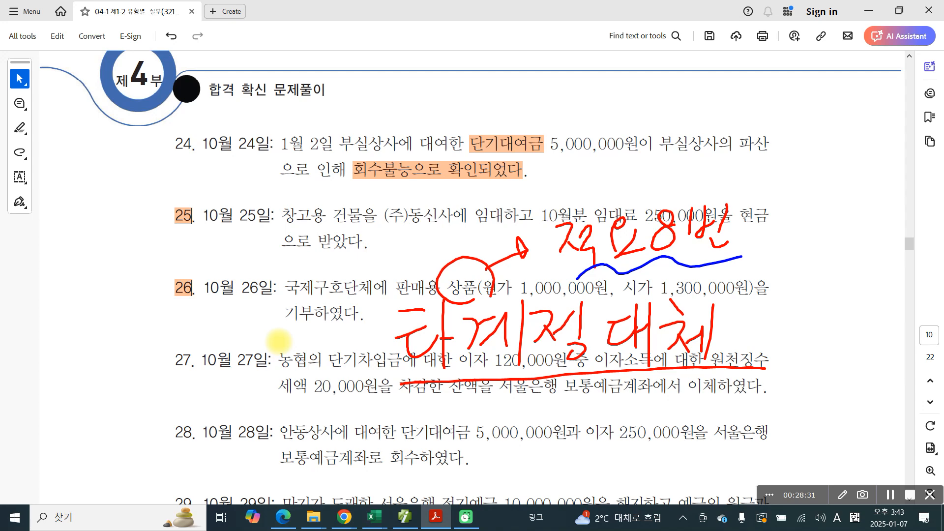
mouse_move(105, 313)
left_mouse_down()
mouse_move(138, 254)
mouse_move(99, 281)
mouse_move(105, 313)
left_mouse_up()
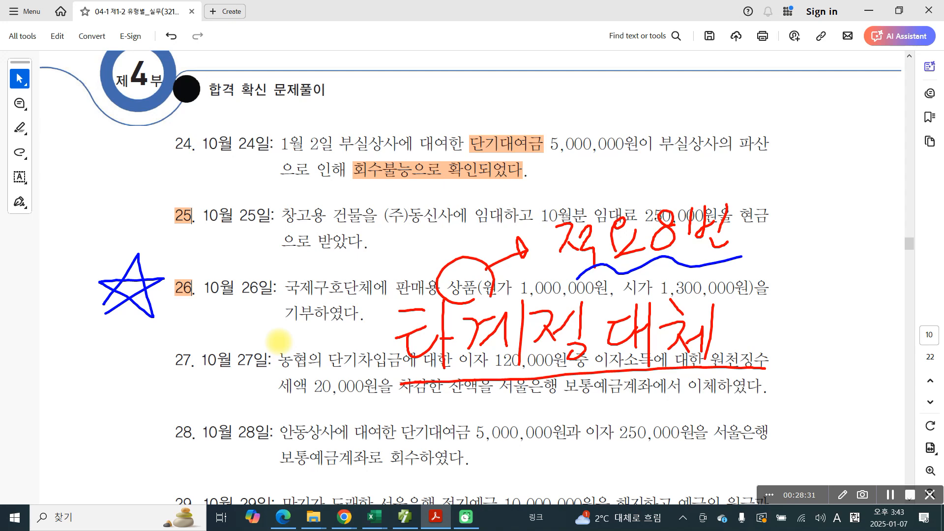
mouse_move(760, 244)
left_mouse_down()
mouse_move(796, 200)
mouse_move(776, 231)
mouse_move(802, 228)
mouse_move(759, 244)
left_mouse_up()
mouse_move(652, 257)
left_mouse_down()
mouse_move(654, 266)
mouse_move(718, 254)
left_mouse_up()
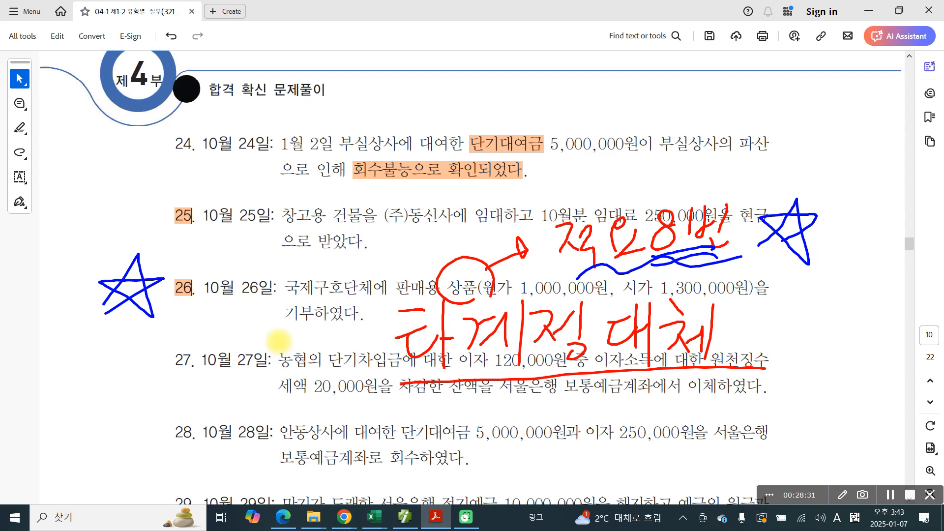
Step: Circle the cost 원가 1,000,000원 in problem 26 in blue, and cross out and underline the market price 시가 1,300,000원
mouse_move(662, 266)
left_mouse_down()
mouse_move(732, 245)
mouse_move(637, 201)
mouse_move(670, 271)
left_mouse_up()
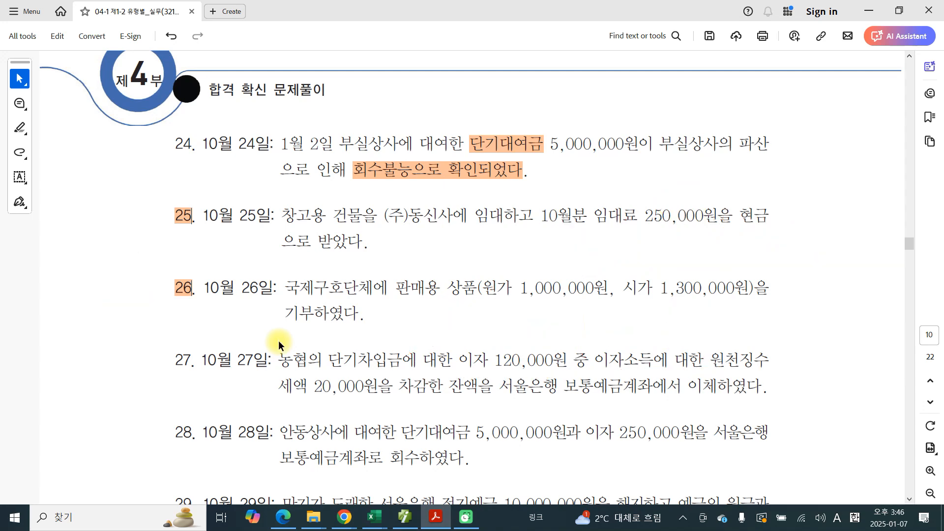
mouse_move(675, 305)
left_mouse_down()
mouse_move(712, 270)
mouse_move(710, 305)
left_mouse_up()
mouse_move(579, 305)
left_mouse_down()
mouse_move(524, 256)
mouse_move(564, 317)
left_mouse_up()
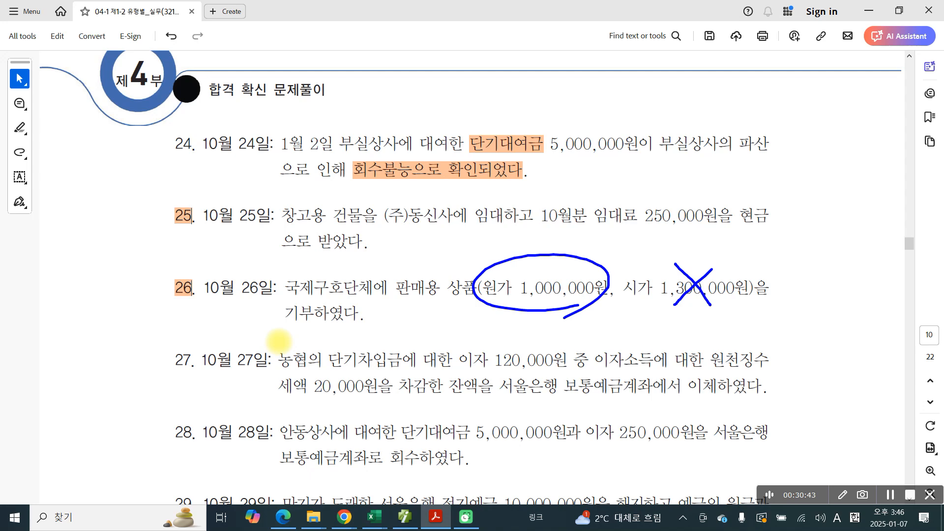
left_click_drag(627, 302, 753, 305)
Step: Double-underline the date 10월 26일 in problem 26 in blue and underline the words 상품 and 기부
mouse_move(200, 306)
left_mouse_down()
mouse_move(267, 305)
mouse_move(264, 318)
mouse_move(273, 320)
left_mouse_up()
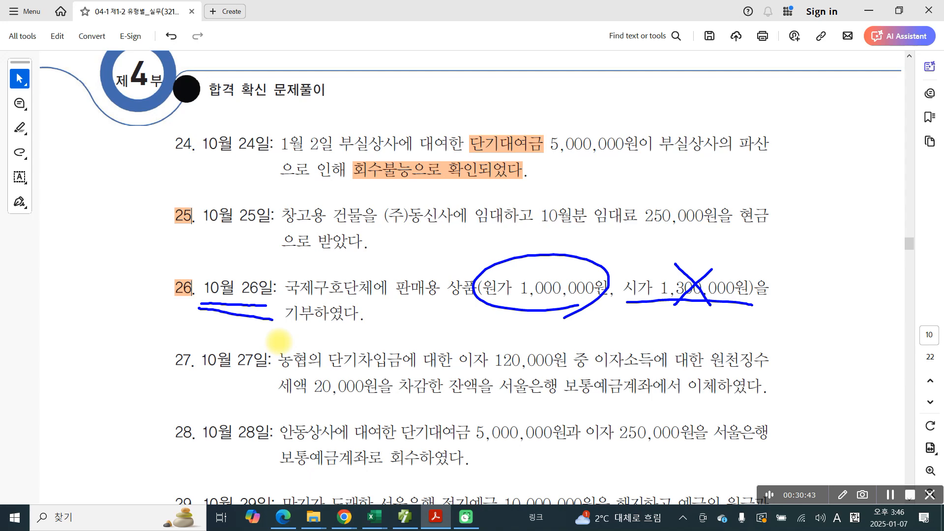
mouse_move(431, 297)
left_mouse_down()
mouse_move(478, 297)
mouse_move(467, 301)
left_mouse_up()
left_click_drag(306, 334, 329, 334)
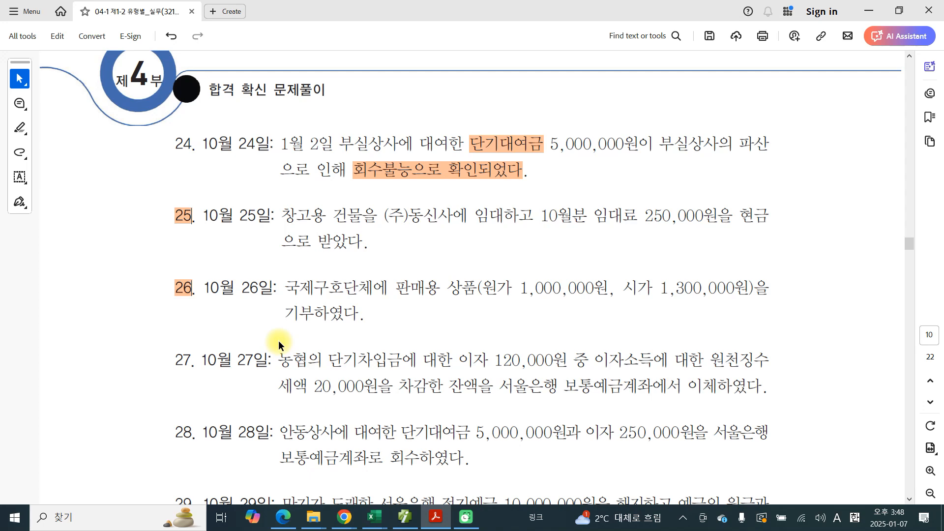
Step: Switch to the accounting program and set the general voucher entry date to October 26
left_click(405, 523)
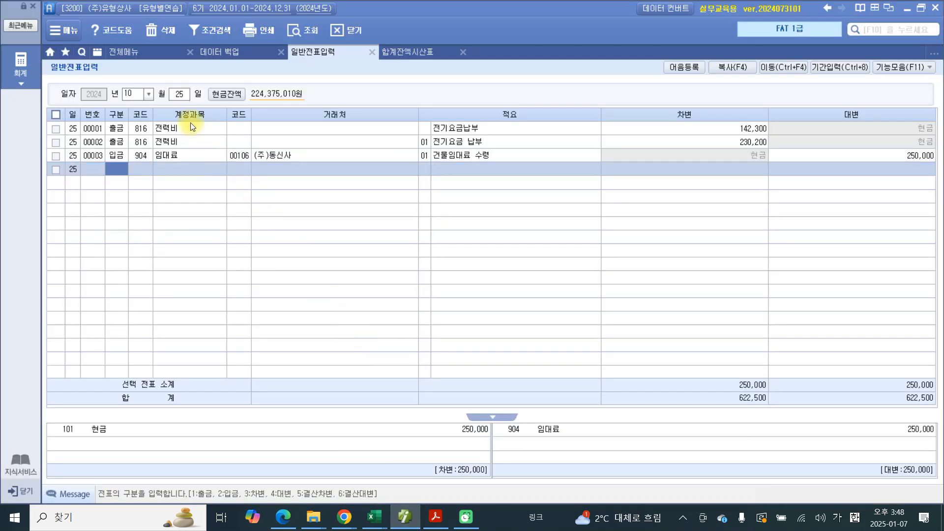
left_click(178, 94)
type("26")
key("Return")
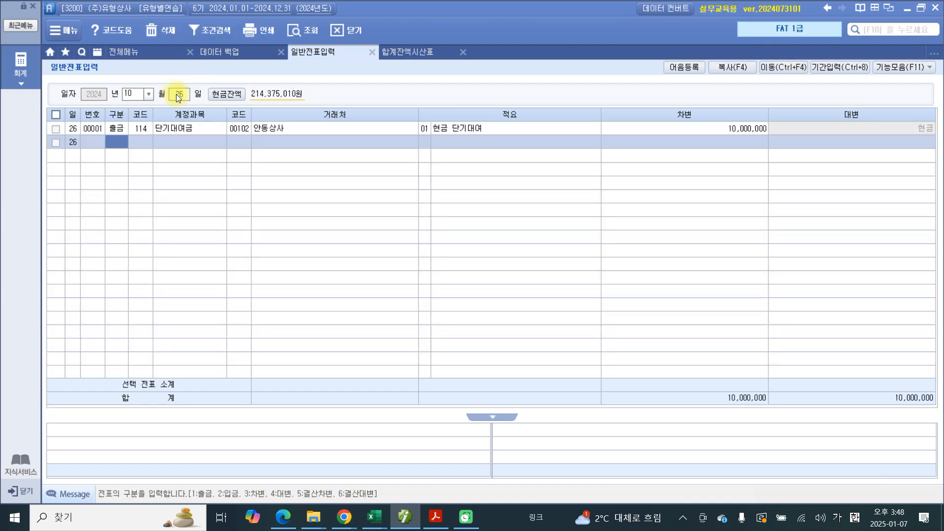
Step: Start a credit (대변) voucher line on October 26 with account 146 상품
type("4")
key("Return")
type("상품")
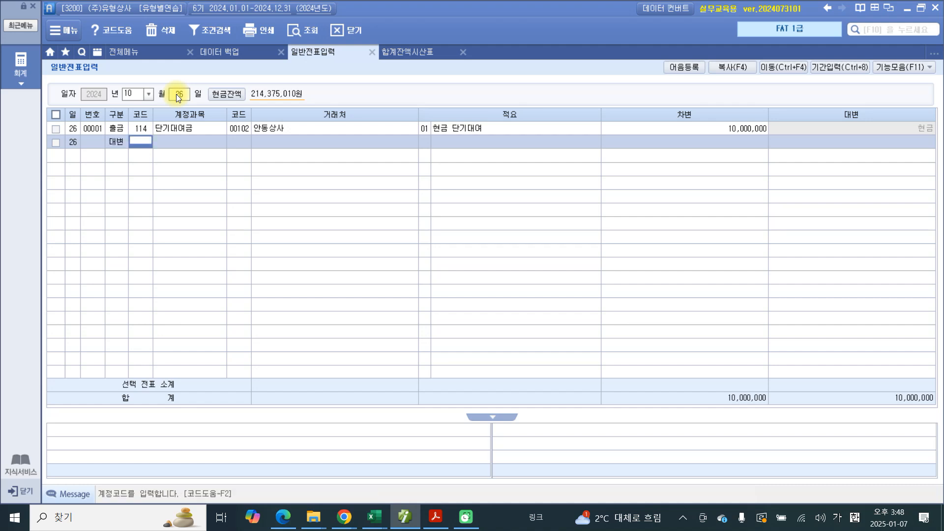
key("Return")
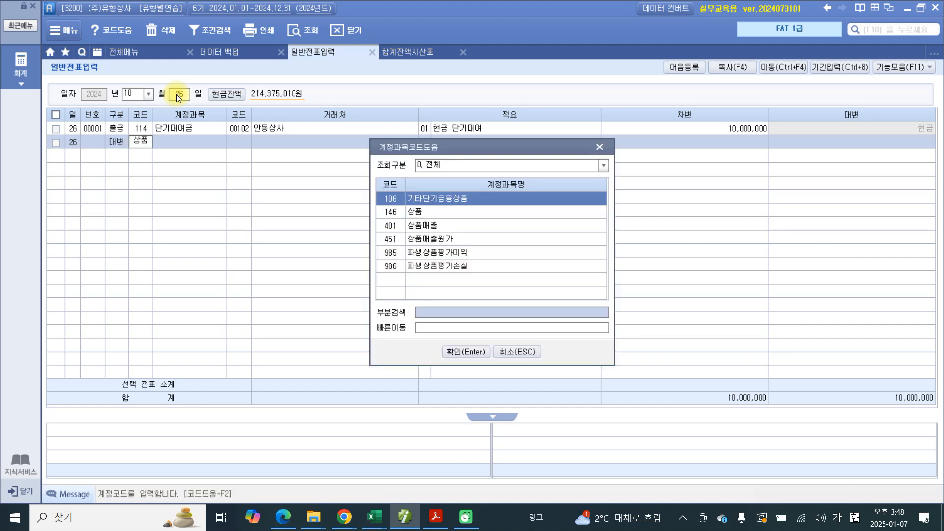
key("Down")
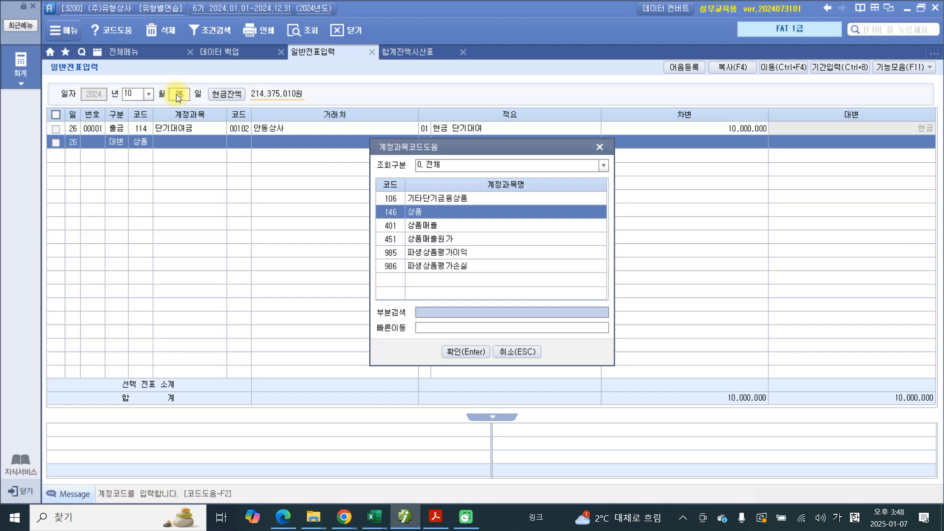
key("Return")
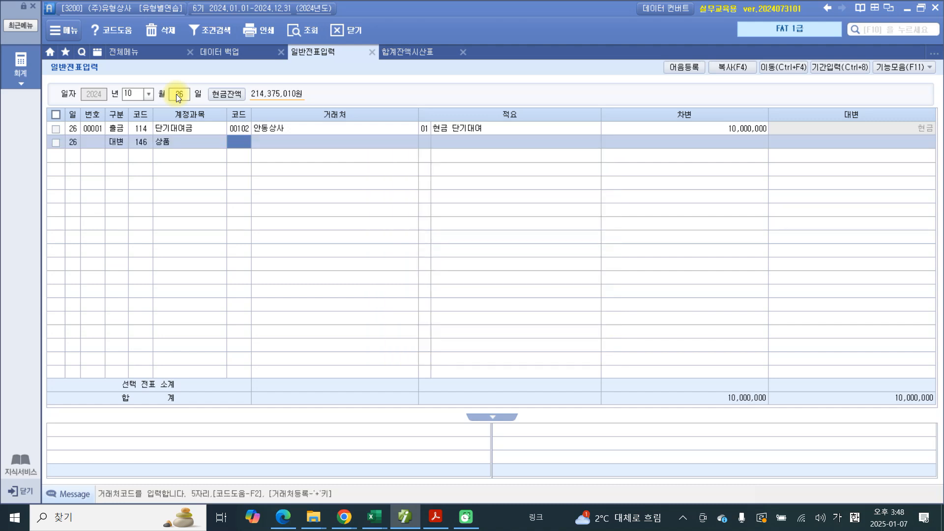
Step: Enter 국제구호단체 as the trading partner name of the 상품 credit line, leaving its partner code blank
key("Return")
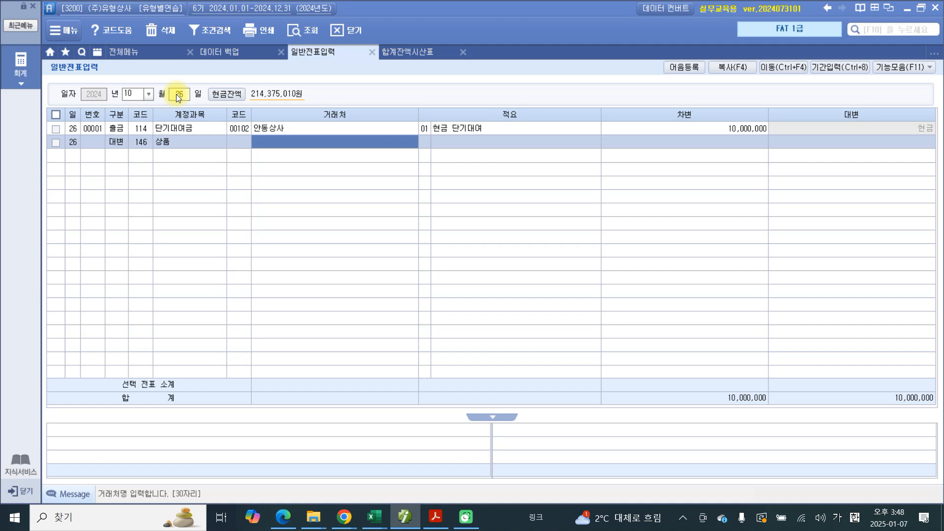
type("국")
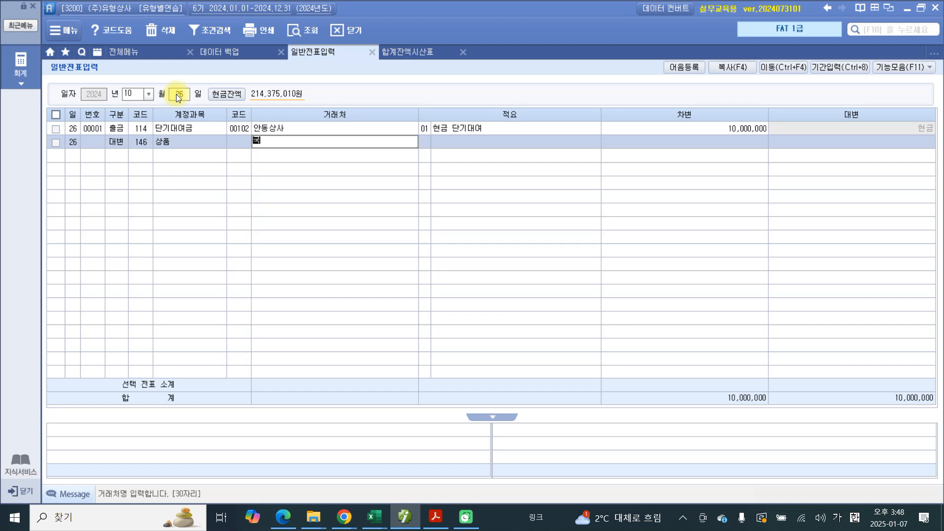
type("제구호단체")
key("Return")
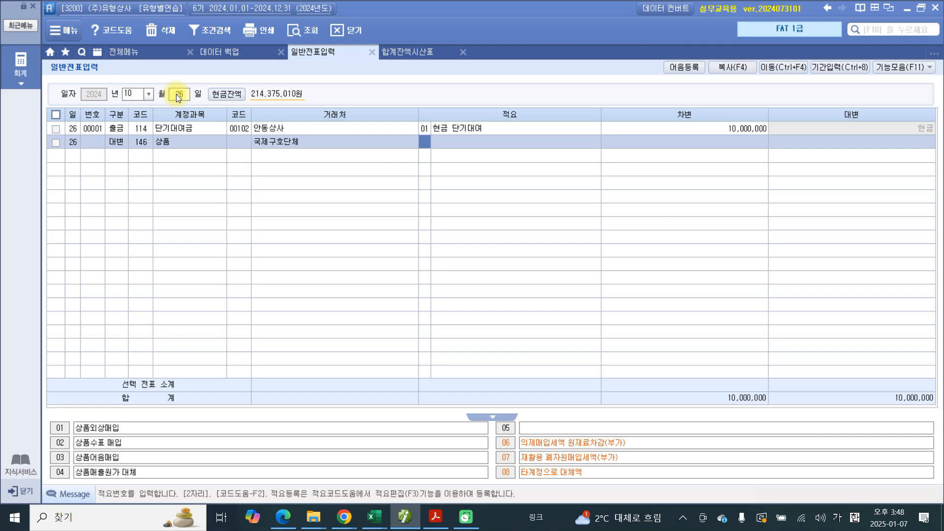
Step: Assign summary 08 타계정으로 대체액 to the 상품 line and set its credit amount to 1,000,000
type("8")
key("Return")
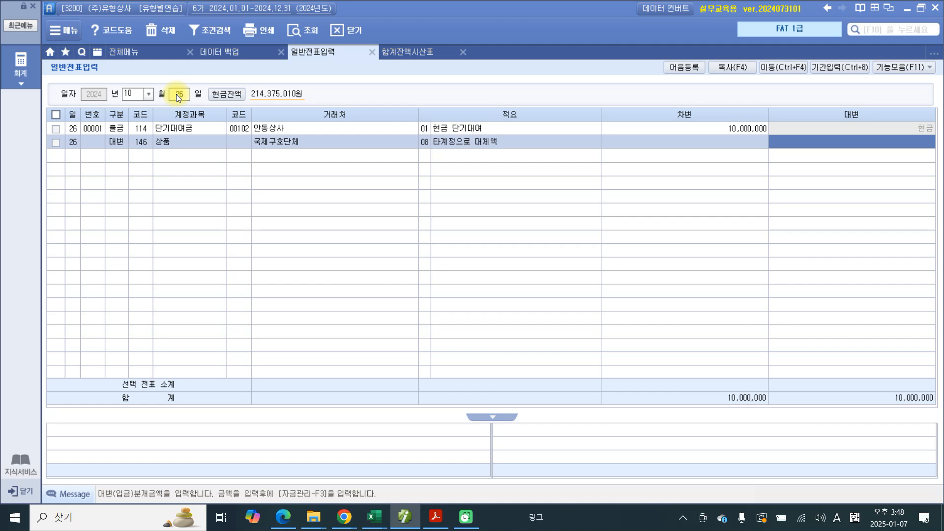
type("1,000,000")
key("Return")
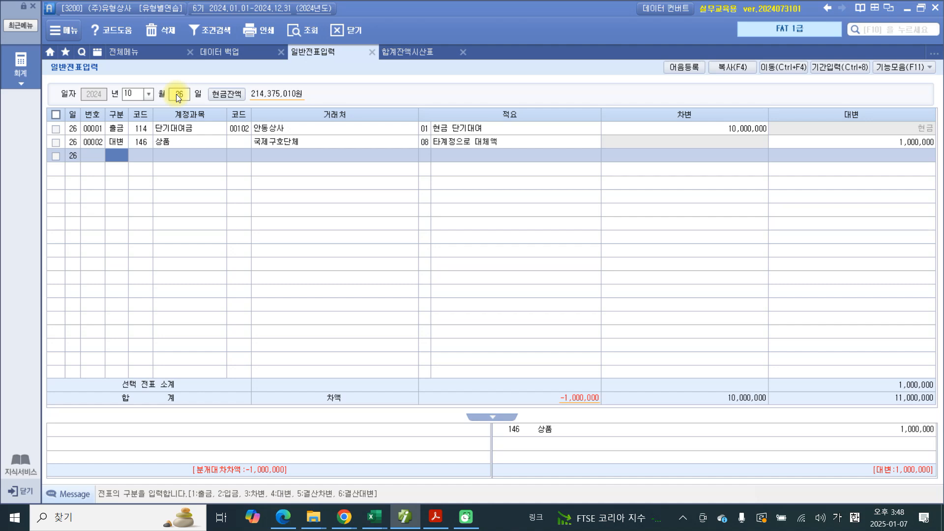
Step: Add a debit (차변) line with account 933 기부금 and 국제구호단체 as the trading partner
type("3")
key("Return")
type("기부")
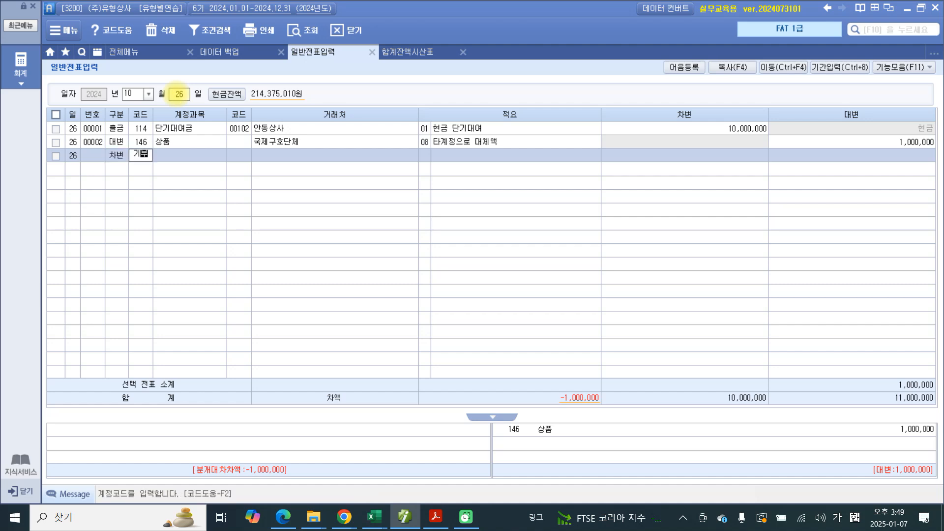
key("Return")
key("Down")
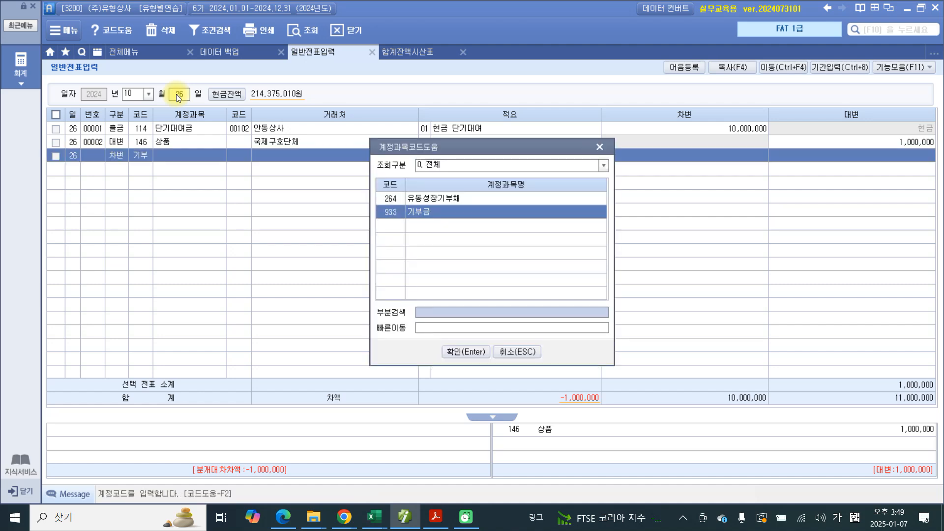
key("Return")
key("Return")
key("Return")
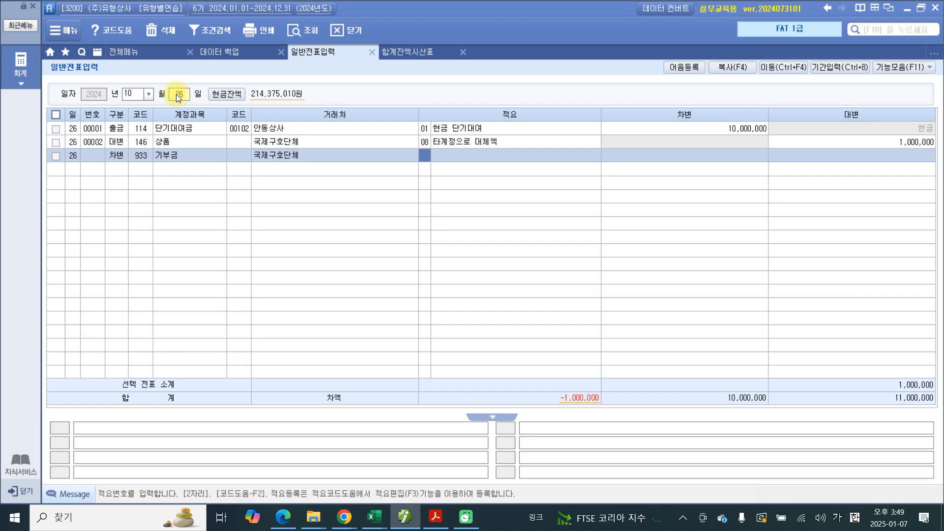
Step: Enter 상품 기부 as the summary text of the 기부금 line and set its debit amount to 1,000,000
key("Return")
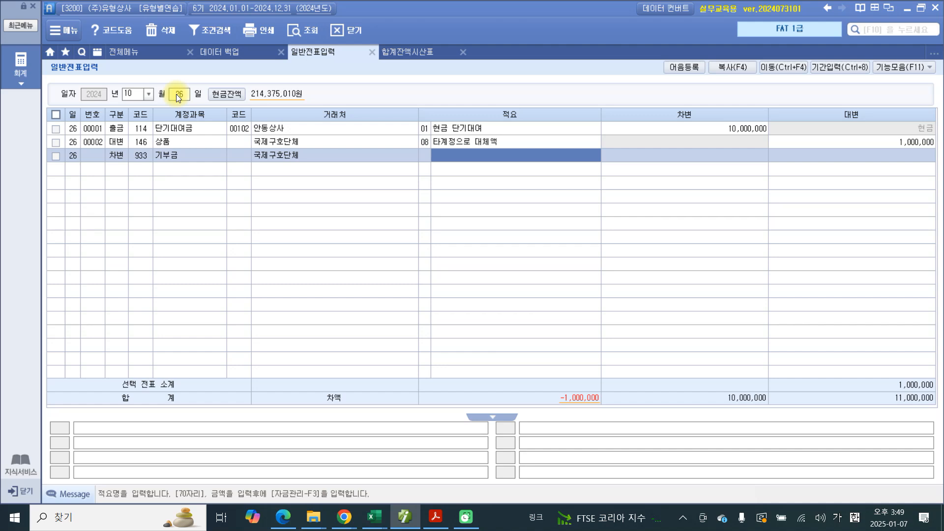
type("상")
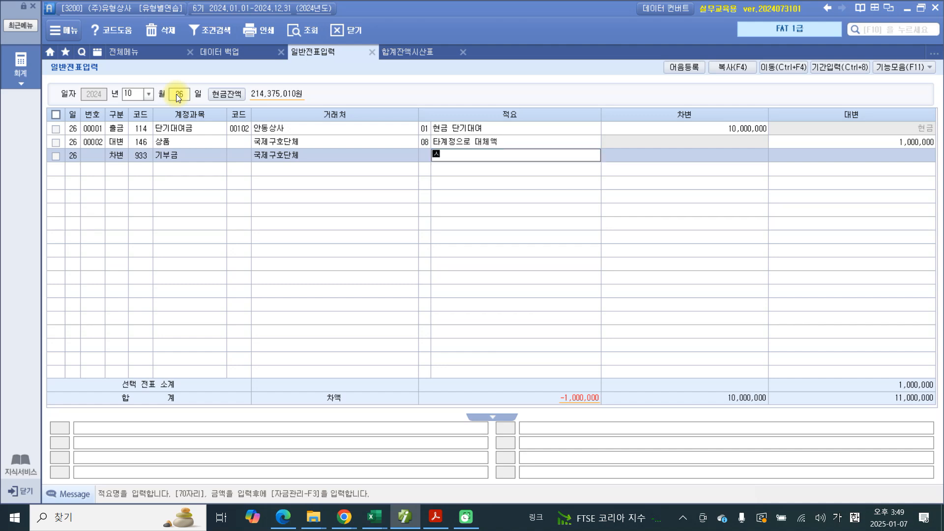
type("품기")
key("BackSpace")
key("BackSpace")
key("BackSpace")
key("BackSpace")
type("사ㅇ표ㅁ 기부")
key("Return")
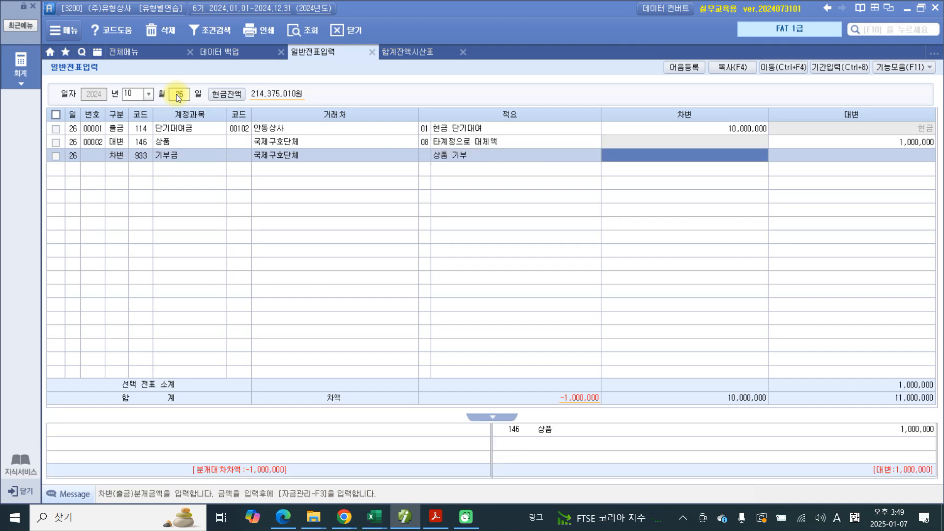
type("1000000")
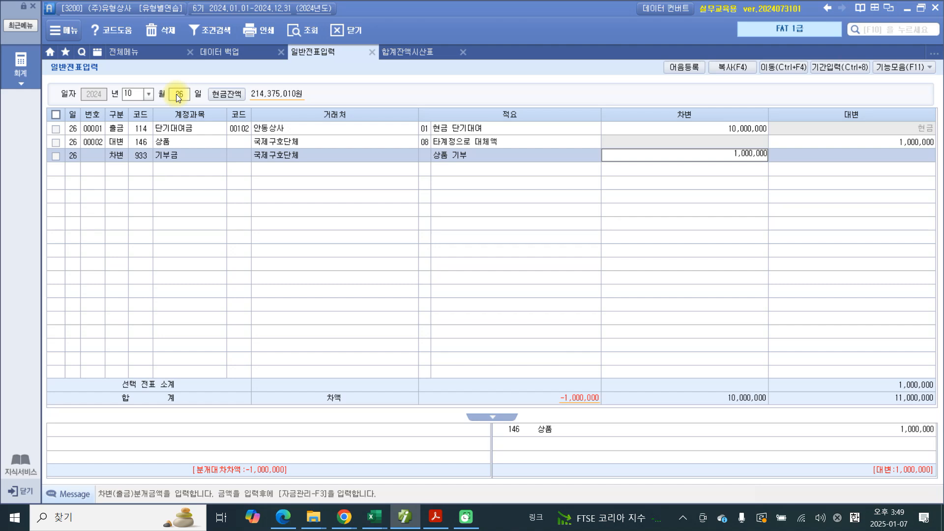
key("Return")
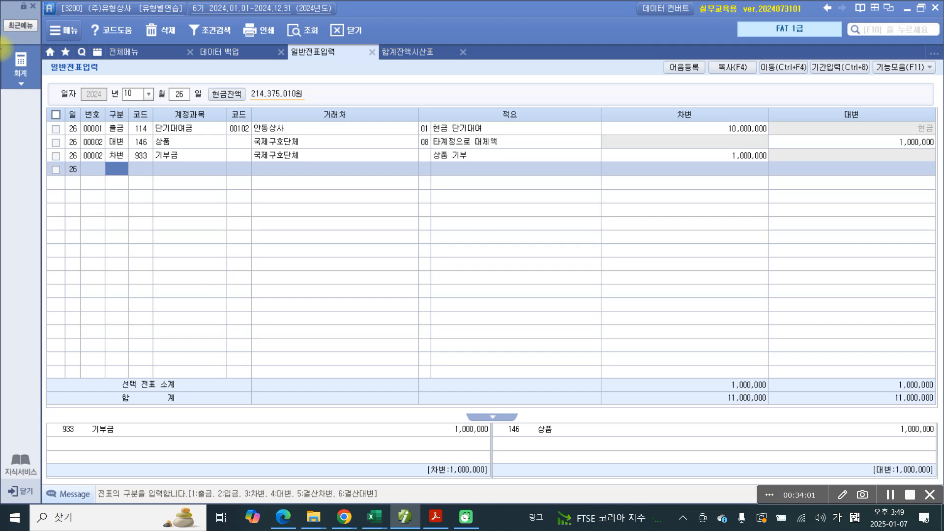
Step: Mark the October 26 voucher lines in blue, circle the 기부금 and 상품 entries with their amounts below, and clear the marks
mouse_move(63, 124)
left_mouse_down()
mouse_move(187, 171)
mouse_move(892, 182)
mouse_move(797, 131)
mouse_move(79, 125)
mouse_move(55, 156)
mouse_move(158, 146)
left_mouse_up()
left_click_drag(107, 164, 187, 163)
left_click_drag(87, 384, 56, 431)
mouse_move(554, 388)
left_mouse_down()
mouse_move(544, 372)
mouse_move(479, 392)
left_mouse_up()
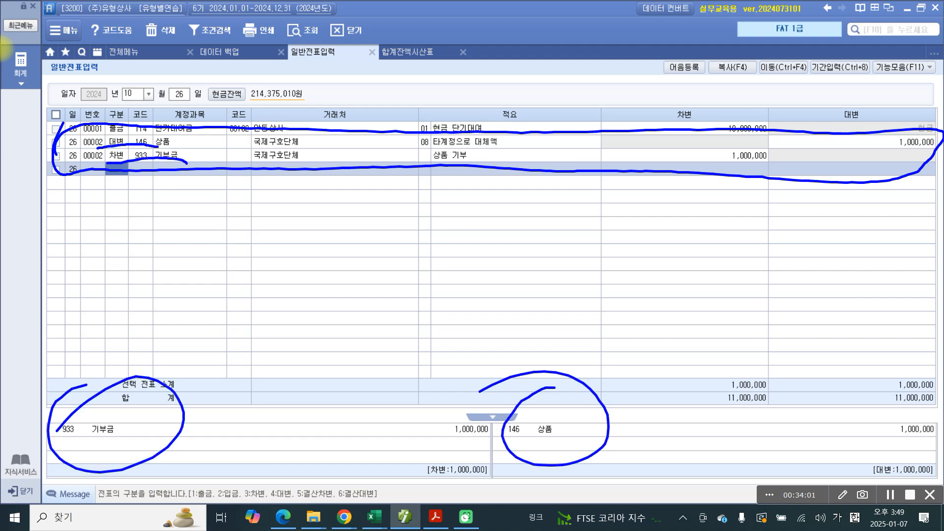
left_click_drag(494, 457, 492, 445)
left_click_drag(928, 461, 920, 471)
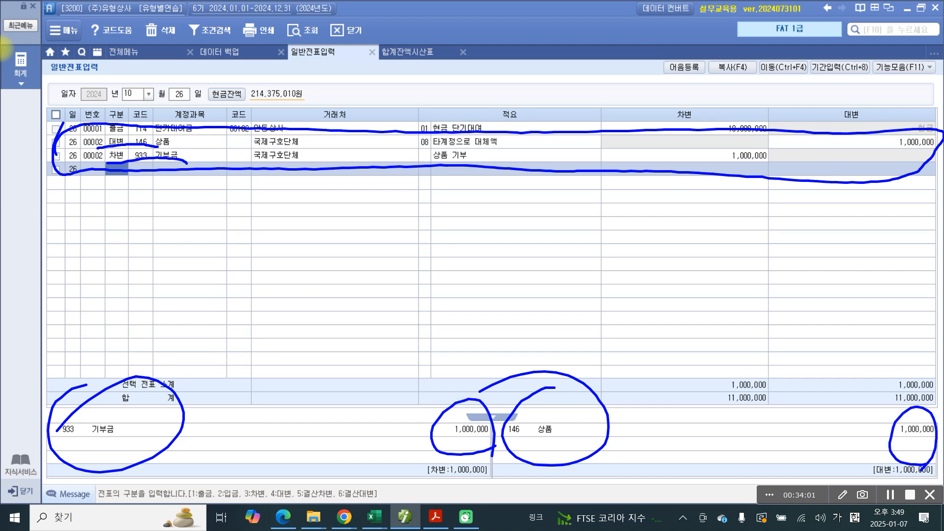
key("Escape")
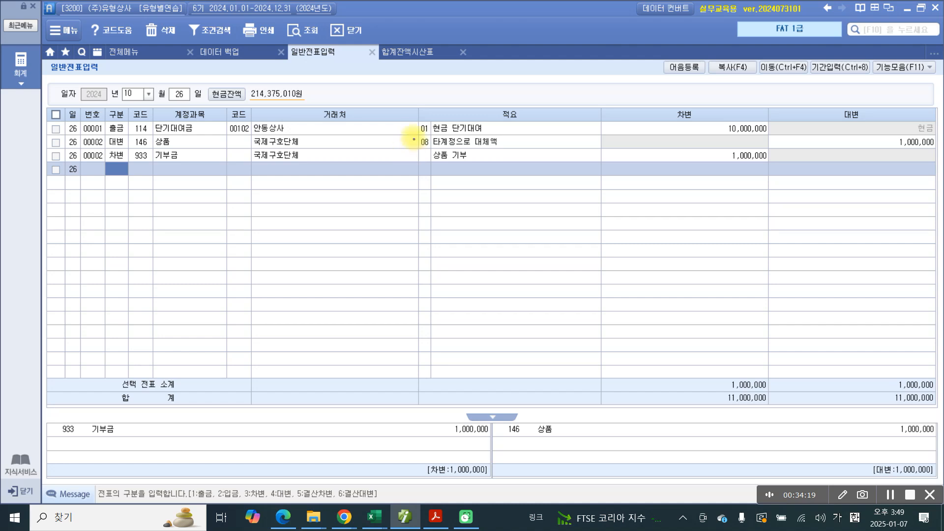
Step: Box the summary 08 타계정으로 대체액 in blue, draw an arrow at it, and clear the marks
left_click_drag(412, 131, 535, 152)
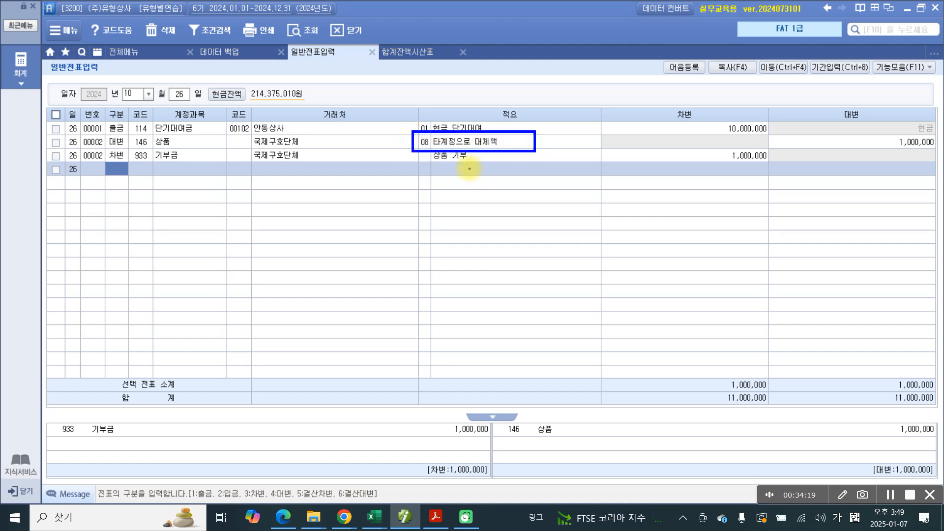
left_click_drag(431, 159, 448, 253)
mouse_move(435, 151)
left_mouse_down()
mouse_move(424, 167)
mouse_move(433, 145)
left_mouse_up()
key("Escape")
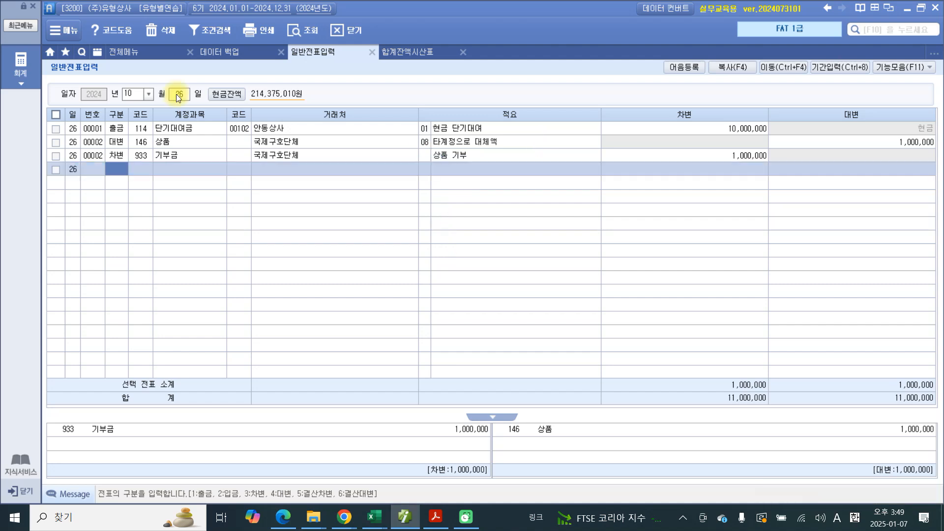
Step: Show the full program menu, circle 결산자료입력 in blue, and clear the mark
left_click(132, 52)
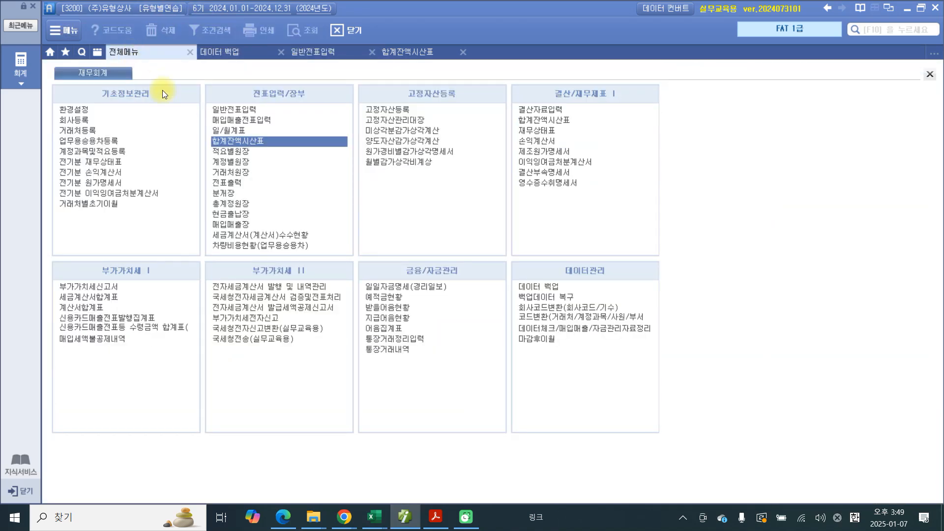
key("ctrl+shift+d")
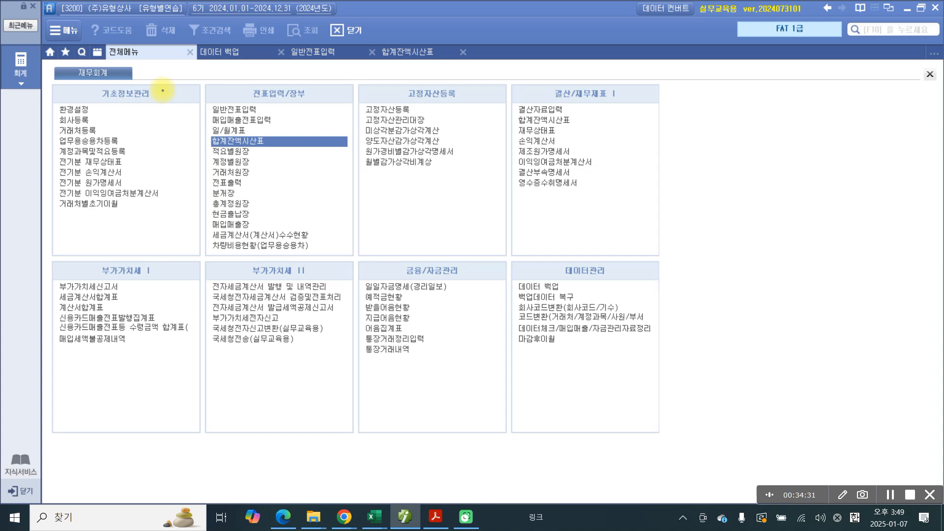
mouse_move(519, 91)
left_mouse_down()
mouse_move(514, 111)
mouse_move(590, 83)
mouse_move(439, 126)
left_mouse_up()
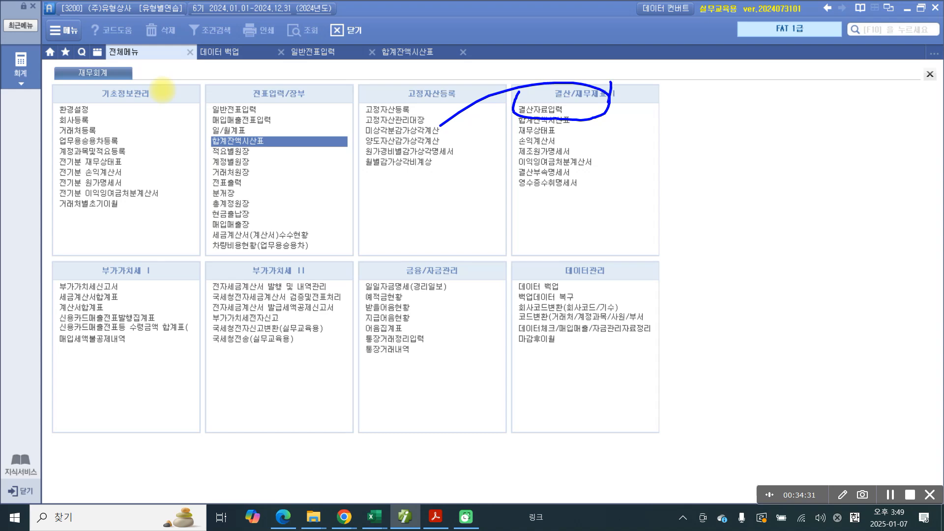
key("ctrl+shift+d")
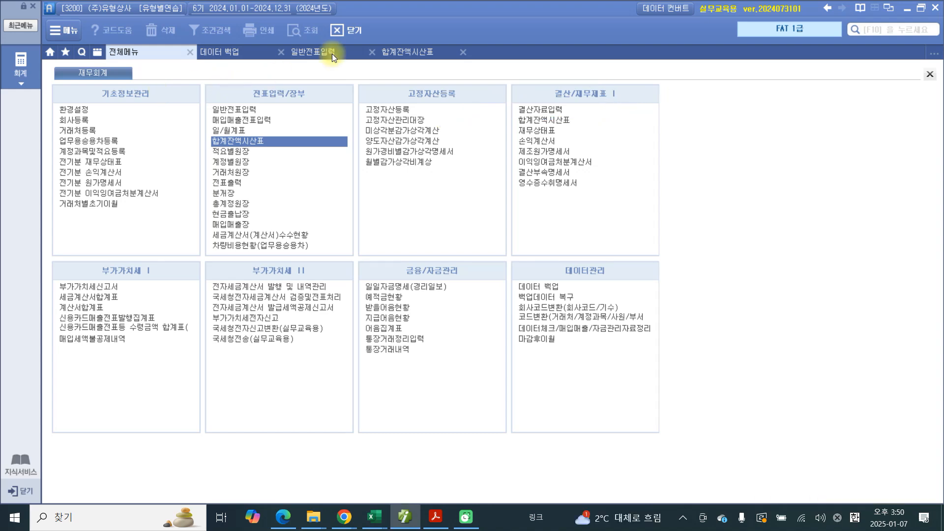
Step: Open 결산자료입력 for January through December 2024 and accept the cost-of-sales selection without entering codes
left_click(559, 109)
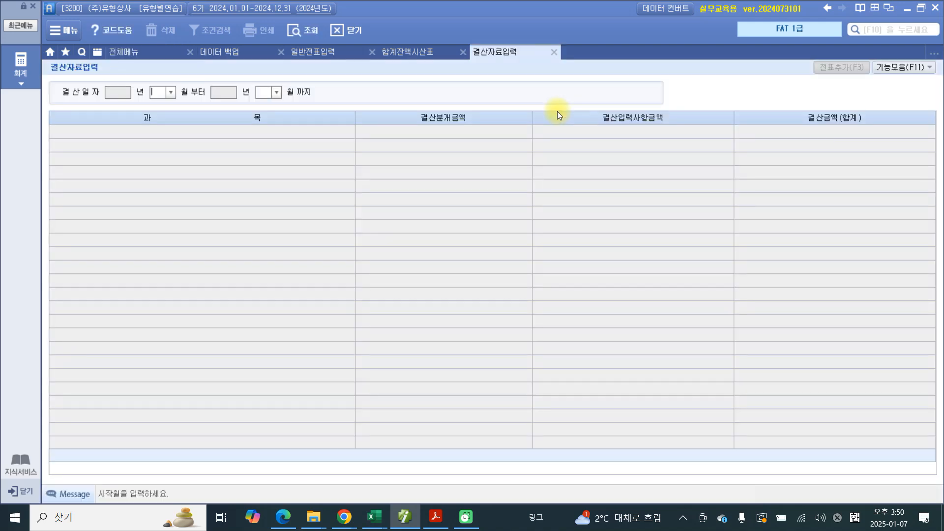
type("1")
key("Return")
type("12")
key("Return")
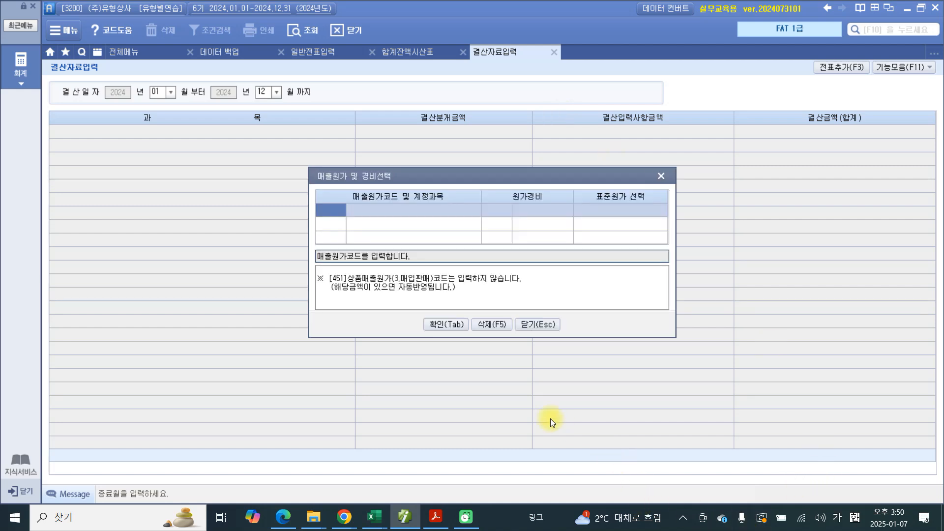
left_click(433, 324)
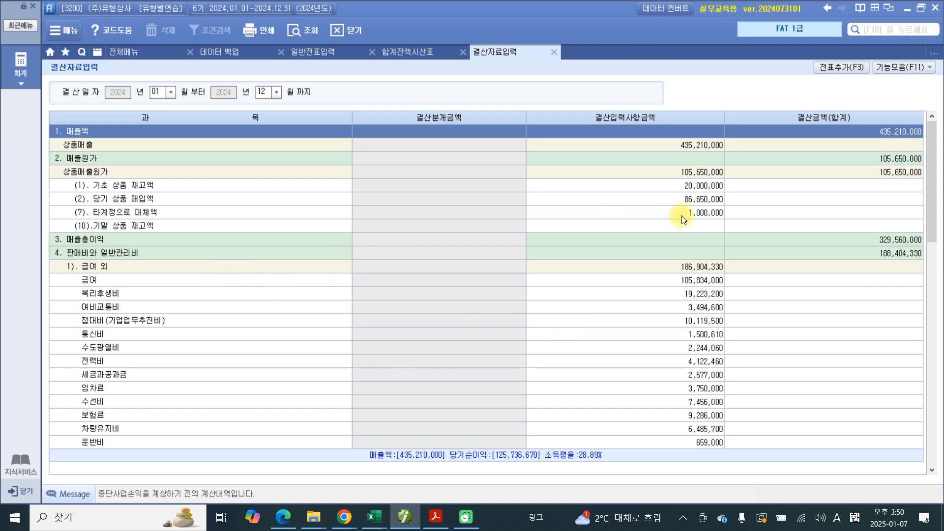
Step: Select the 기말 상품 재고액 amount, box it in blue, underline 타계정으로 대체액, mark around its amount, and clear the marks
left_click(683, 227)
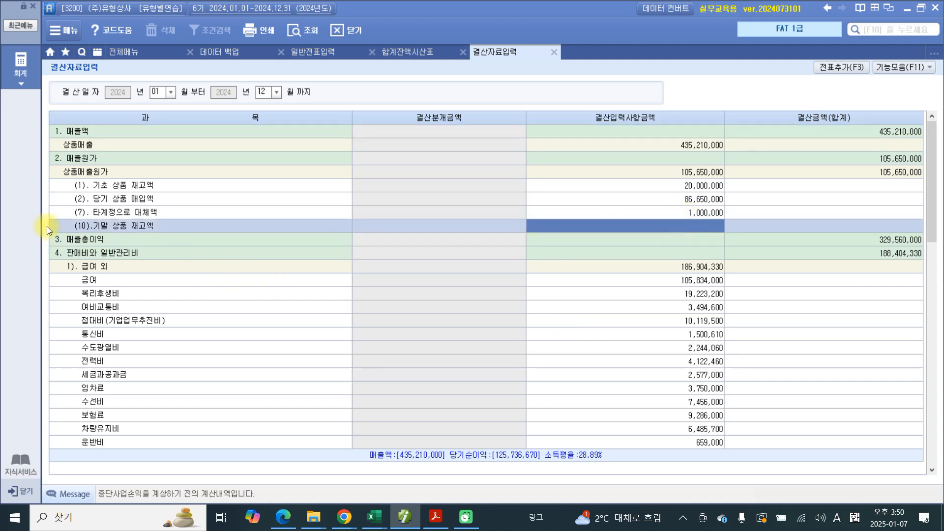
left_click_drag(657, 215, 752, 238)
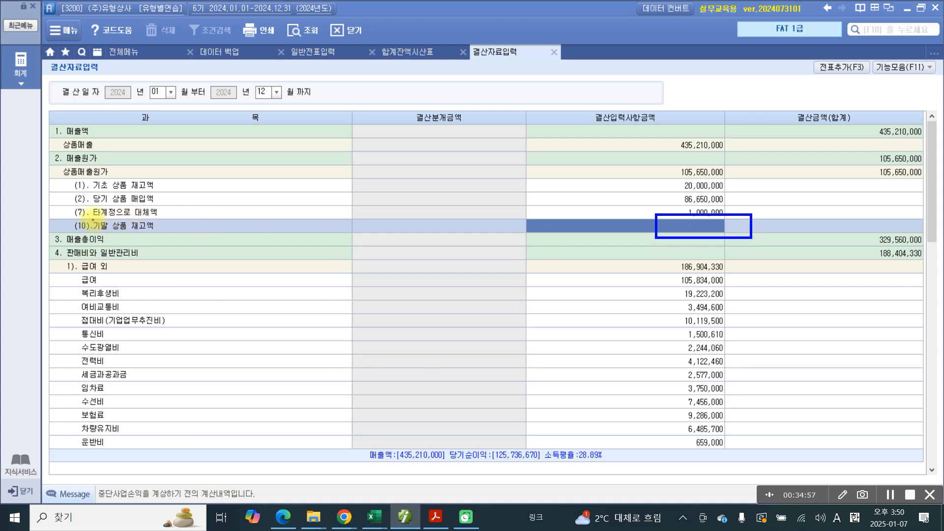
left_click_drag(96, 217, 166, 217)
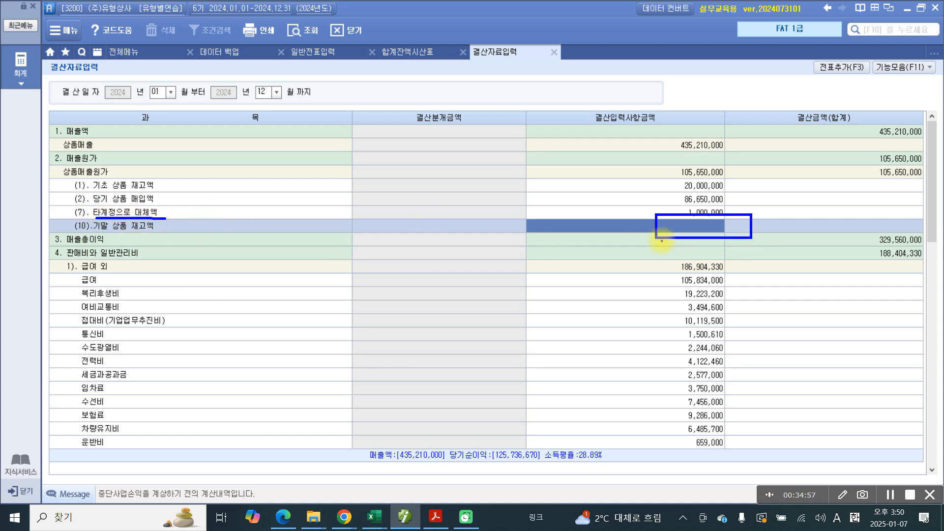
mouse_move(655, 205)
left_mouse_down()
mouse_move(659, 215)
mouse_move(671, 212)
left_mouse_up()
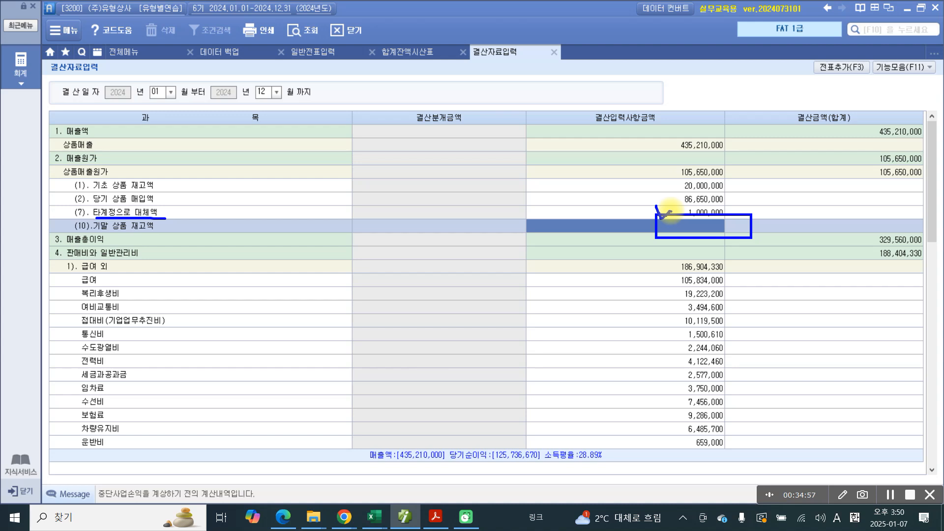
left_click_drag(721, 240, 705, 251)
left_click_drag(765, 203, 765, 209)
mouse_move(719, 155)
left_mouse_down()
mouse_move(688, 175)
mouse_move(708, 180)
left_mouse_up()
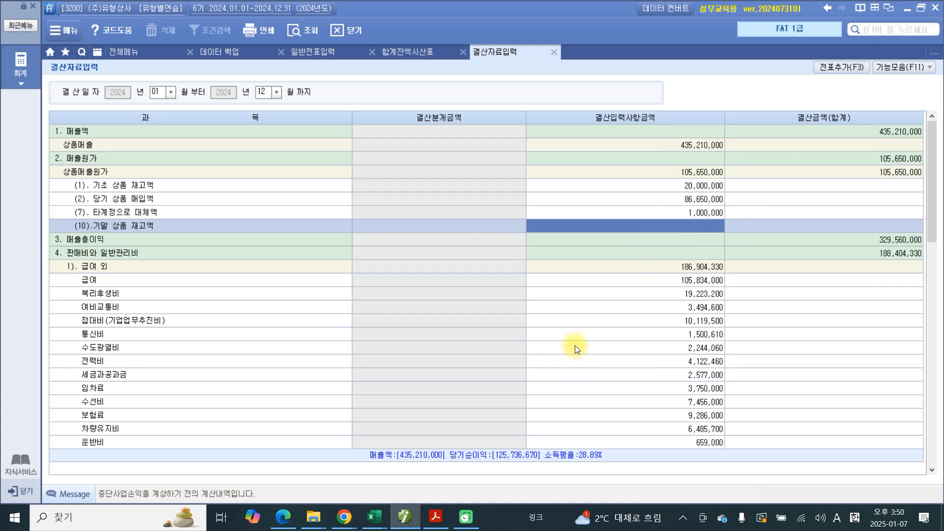
Step: Examine the 기부금 row under 영업외 비용 and close 결산자료입력
scroll(573, 345, "down", 10)
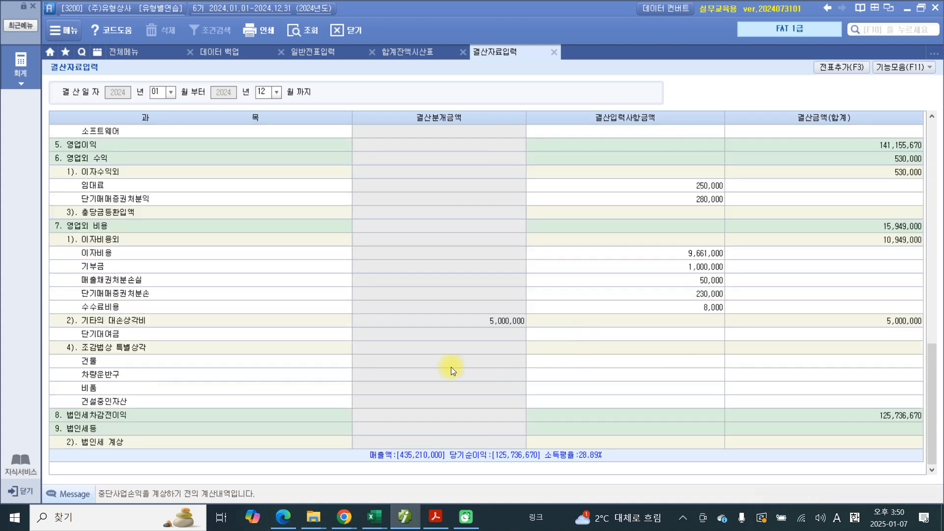
left_click(99, 266)
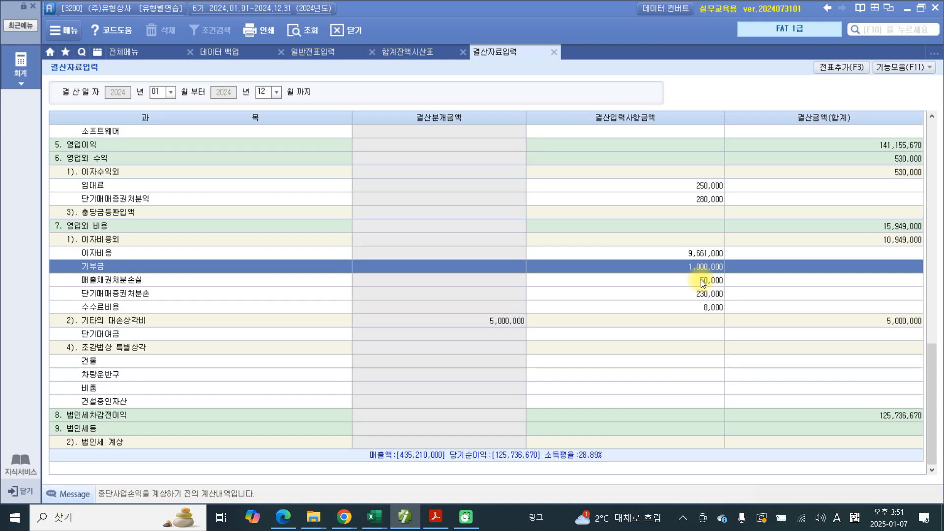
left_click(555, 53)
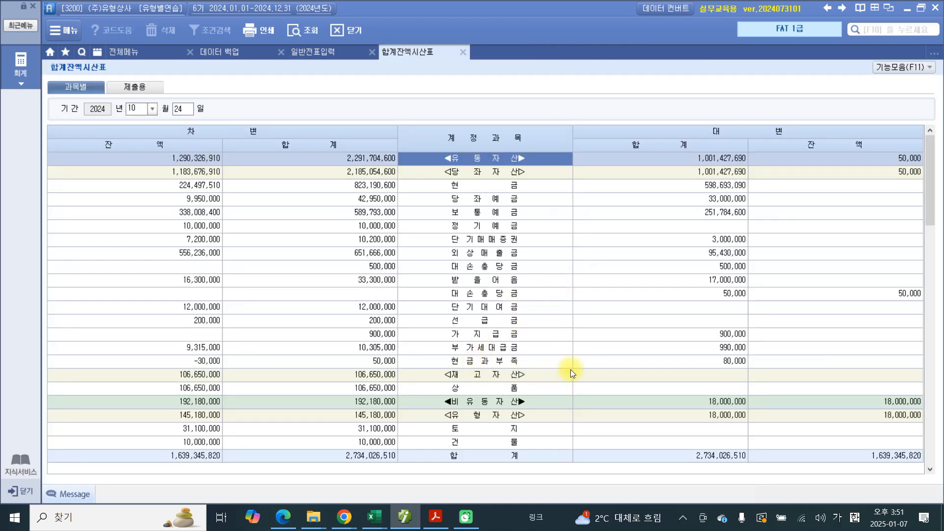
Step: Switch to the exercise PDF, select 이자 120,000원 in problem 27, and release the selection
left_click(436, 516)
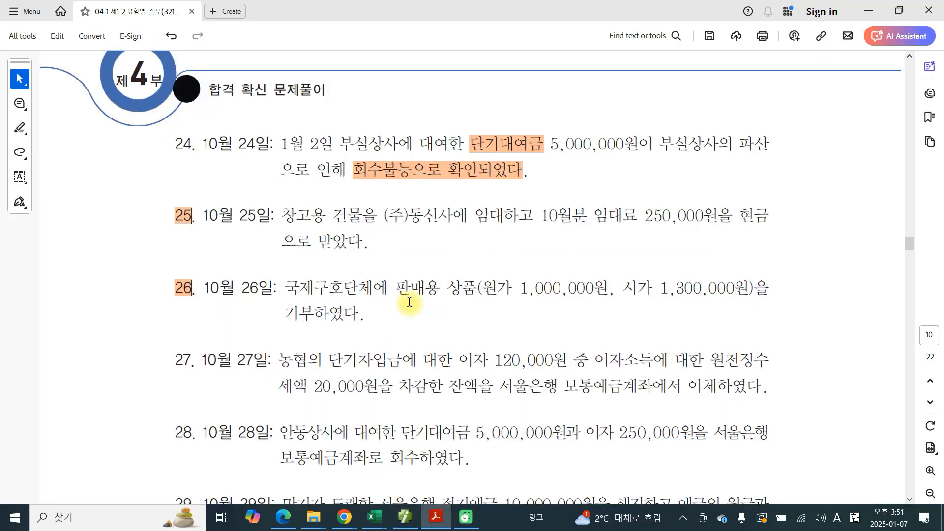
scroll(410, 302, "down", 2)
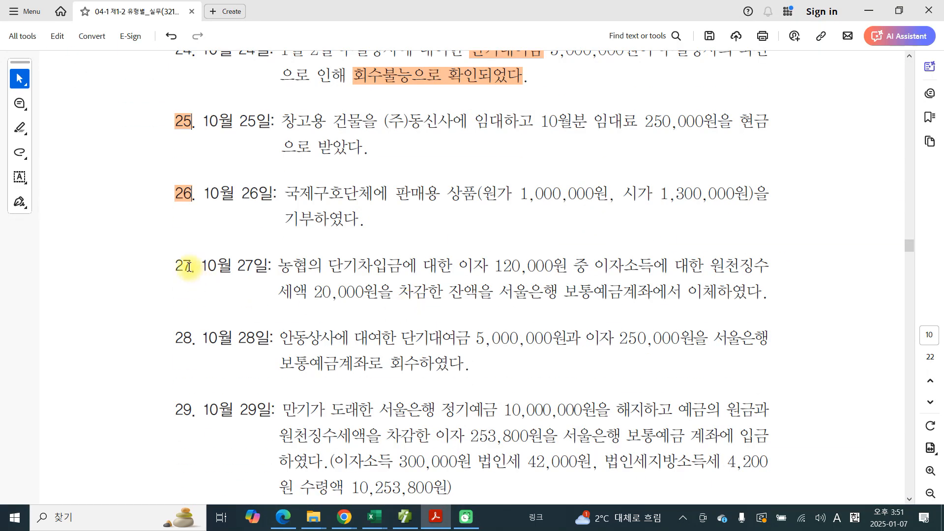
left_click_drag(176, 266, 186, 268)
left_click(314, 291)
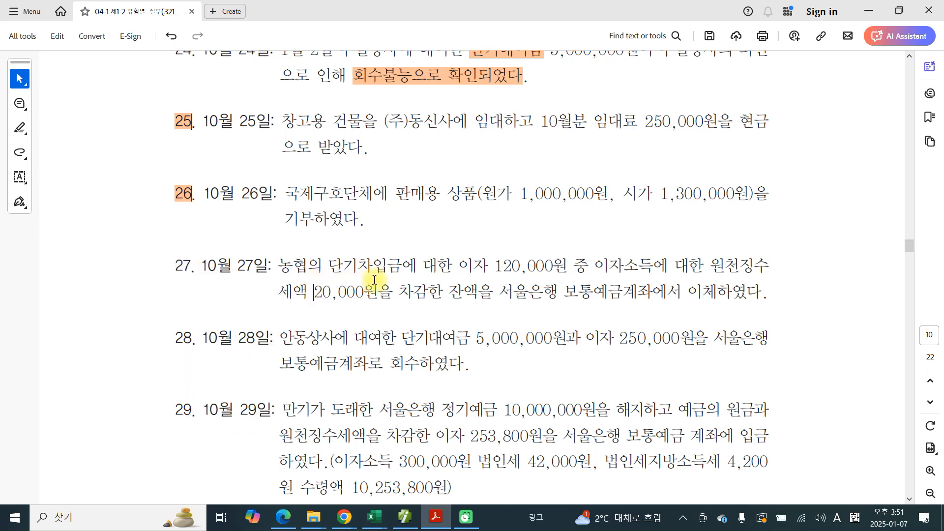
left_click_drag(495, 267, 524, 267)
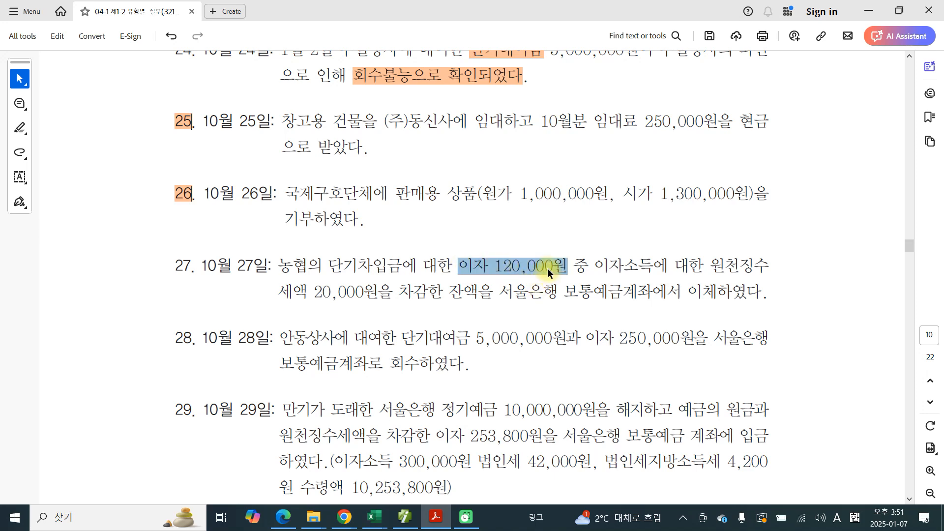
right_click(547, 268)
left_click(660, 249)
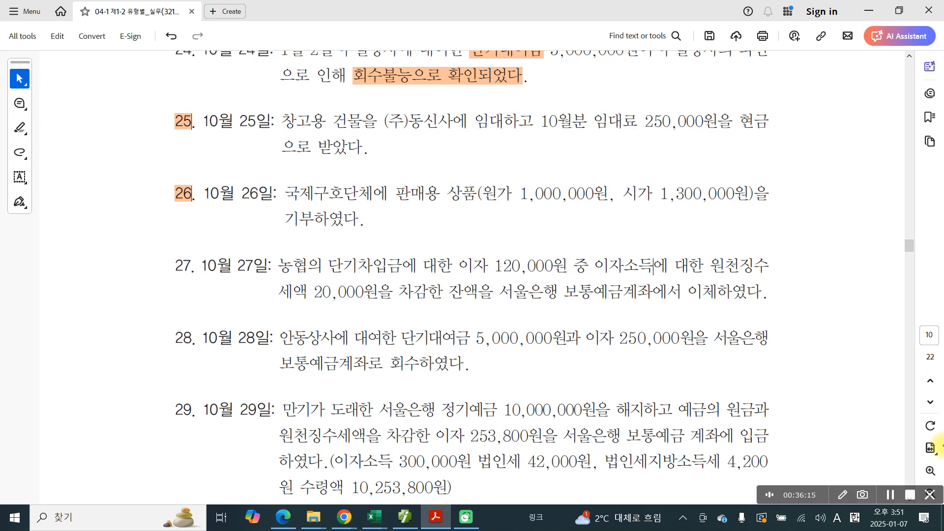
Step: In problem 27, frame 보통예금 in blue, write 대 and 100,000 below the line, and underline 20,000원
mouse_move(568, 305)
left_mouse_down()
mouse_move(635, 281)
mouse_move(565, 290)
mouse_move(568, 304)
mouse_move(527, 313)
mouse_move(541, 322)
left_mouse_up()
left_click_drag(544, 300, 551, 331)
left_click_drag(554, 298, 550, 338)
mouse_move(688, 292)
left_mouse_down()
mouse_move(671, 320)
mouse_move(723, 315)
left_mouse_up()
left_click_drag(730, 325, 728, 336)
left_click_drag(749, 300, 796, 315)
left_click_drag(318, 309, 382, 312)
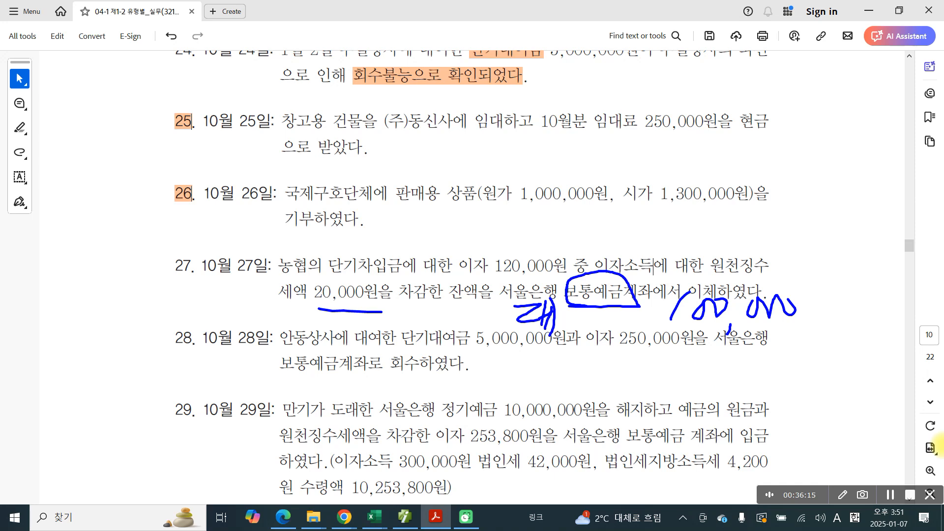
Step: Handwrite 대) 예수금 in blue beside the 20,000원 withholding tax in problem 27
mouse_move(211, 292)
left_mouse_down()
mouse_move(235, 299)
mouse_move(235, 317)
left_mouse_up()
left_click_drag(243, 280, 243, 324)
left_click_drag(260, 278, 252, 295)
mouse_move(243, 308)
left_mouse_down()
mouse_move(272, 306)
mouse_move(257, 329)
left_mouse_up()
left_click_drag(271, 283, 289, 302)
mouse_move(274, 299)
left_mouse_down()
mouse_move(299, 293)
mouse_move(288, 327)
left_mouse_up()
left_click_drag(285, 310, 306, 320)
left_click_drag(127, 302, 172, 320)
mouse_move(170, 306)
left_mouse_down()
mouse_move(181, 304)
mouse_move(187, 325)
left_mouse_up()
left_click_drag(190, 279, 166, 362)
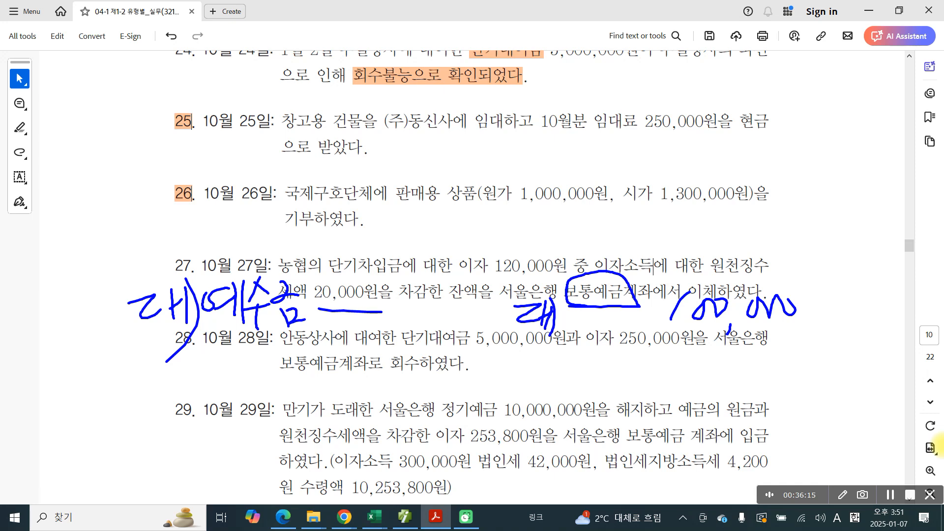
Step: Underline 이자 120,000원, handwrite 차) 이자비용 above it, add strokes below the credit notes, and clear all marks
left_click_drag(444, 279, 565, 278)
left_click_drag(439, 225, 458, 253)
mouse_move(465, 226)
left_mouse_down()
mouse_move(478, 223)
mouse_move(464, 239)
left_mouse_up()
mouse_move(473, 233)
left_mouse_down()
mouse_move(481, 250)
mouse_move(495, 236)
left_mouse_up()
mouse_move(497, 222)
left_mouse_down()
mouse_move(498, 240)
mouse_move(510, 244)
left_mouse_up()
left_click_drag(500, 235, 516, 252)
left_click_drag(538, 216, 537, 218)
left_click_drag(536, 227, 557, 232)
mouse_move(541, 246)
left_mouse_down()
mouse_move(539, 256)
mouse_move(552, 249)
left_mouse_up()
mouse_move(349, 212)
left_mouse_down()
mouse_move(371, 226)
mouse_move(351, 257)
left_mouse_up()
left_click_drag(369, 241, 380, 250)
mouse_move(391, 215)
left_mouse_down()
mouse_move(390, 260)
mouse_move(403, 240)
left_mouse_up()
mouse_move(399, 211)
left_mouse_down()
mouse_move(417, 241)
mouse_move(388, 258)
left_mouse_up()
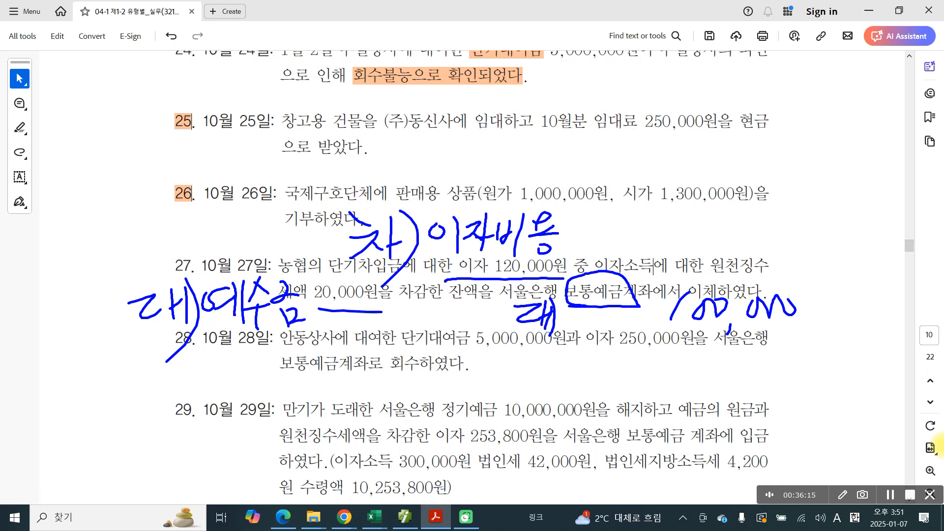
left_click_drag(526, 340, 798, 345)
left_click_drag(167, 351, 353, 338)
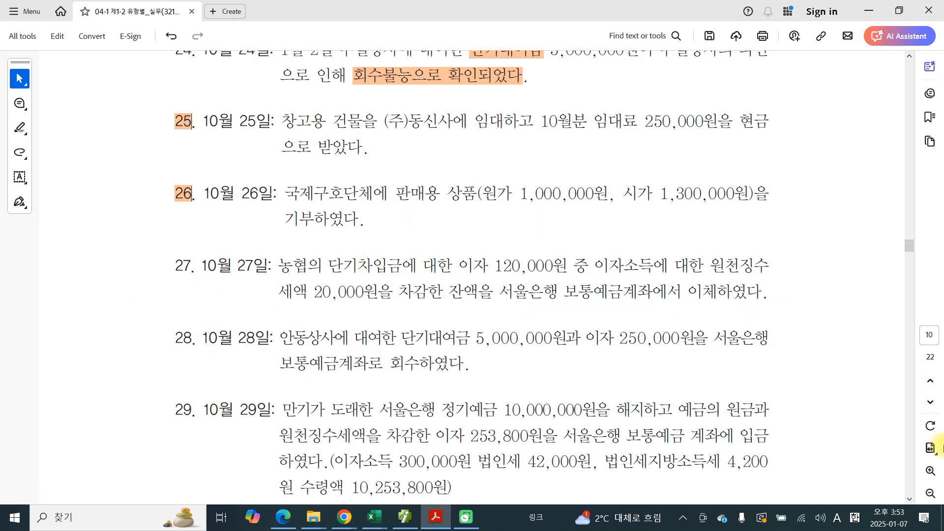
Step: Switch to the accounting program and open 일반전표입력 for October 27
left_click(402, 516)
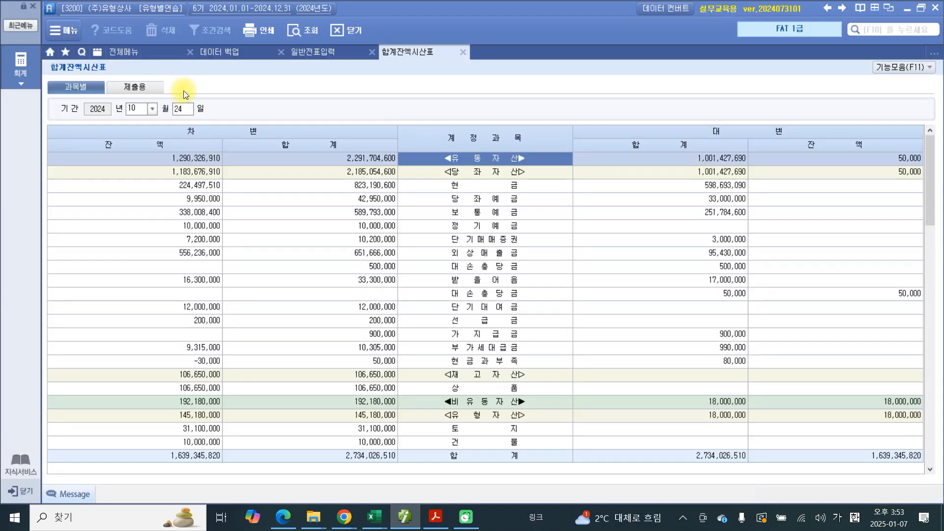
left_click(306, 51)
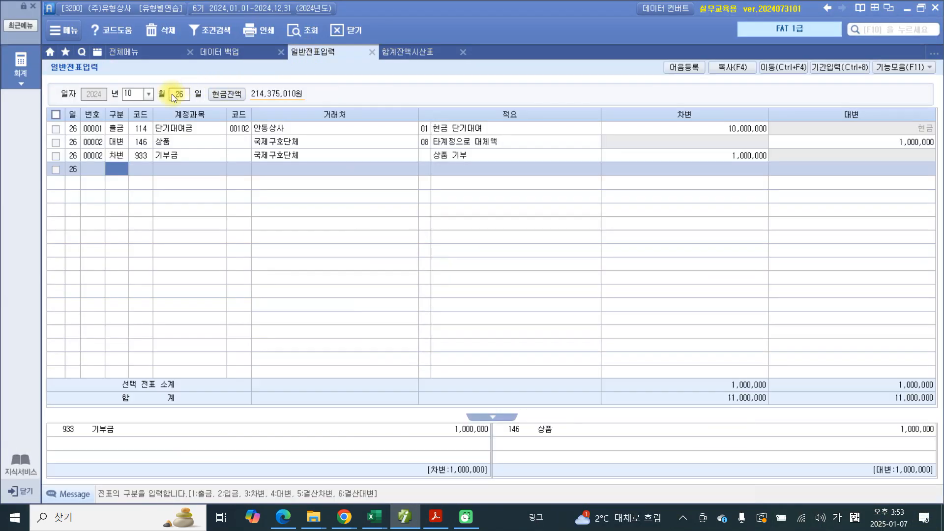
left_click(182, 94)
type("27")
key("Return")
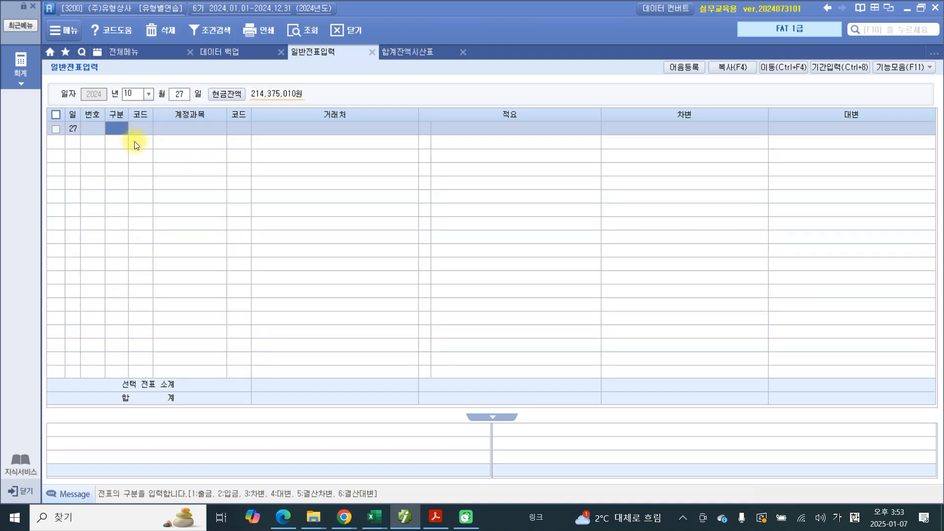
Step: Start a debit line with account 931 이자비용, leaving the 거래처 blank
type("3")
type("이자")
key("Return")
key("Down")
key("Down")
key("Down")
key("Down")
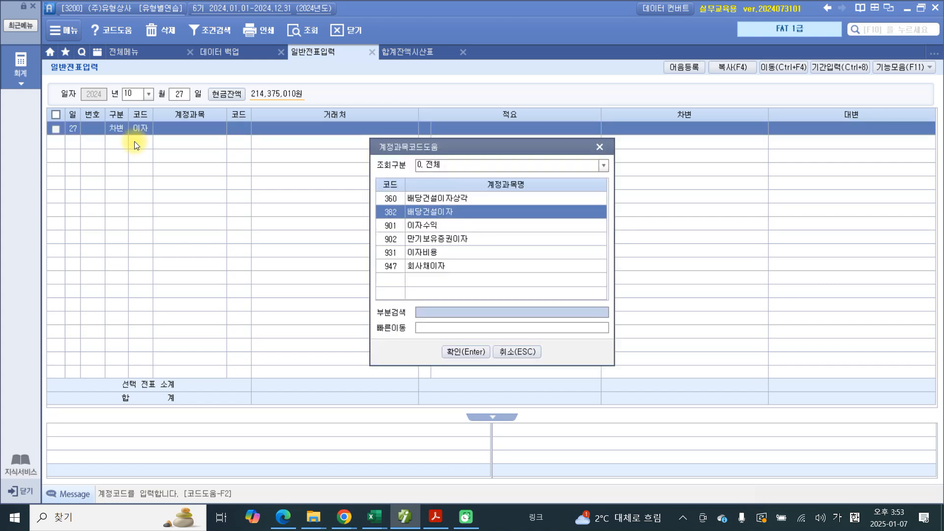
key("Return")
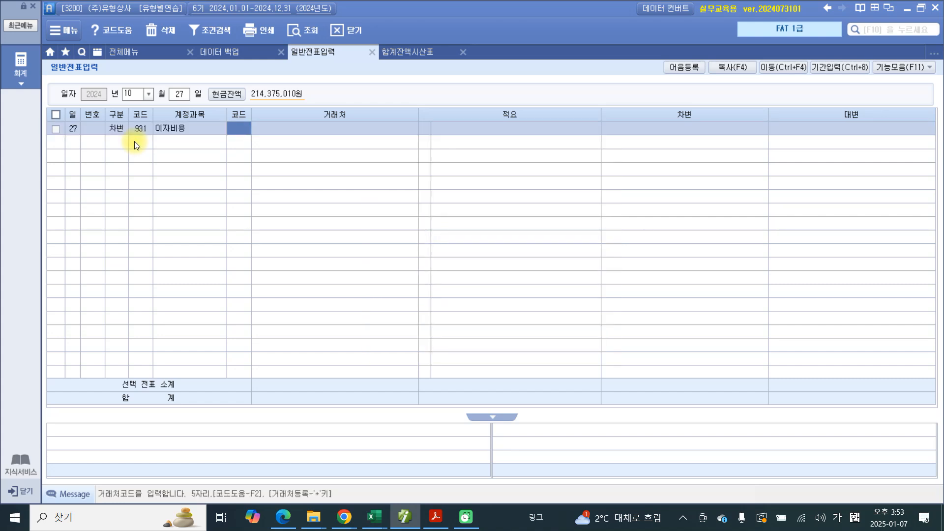
key("Return")
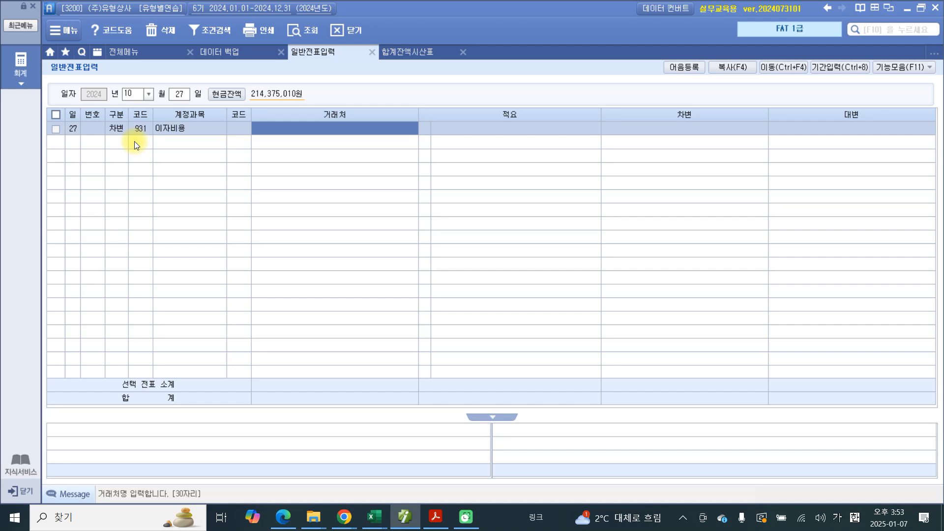
key("Return")
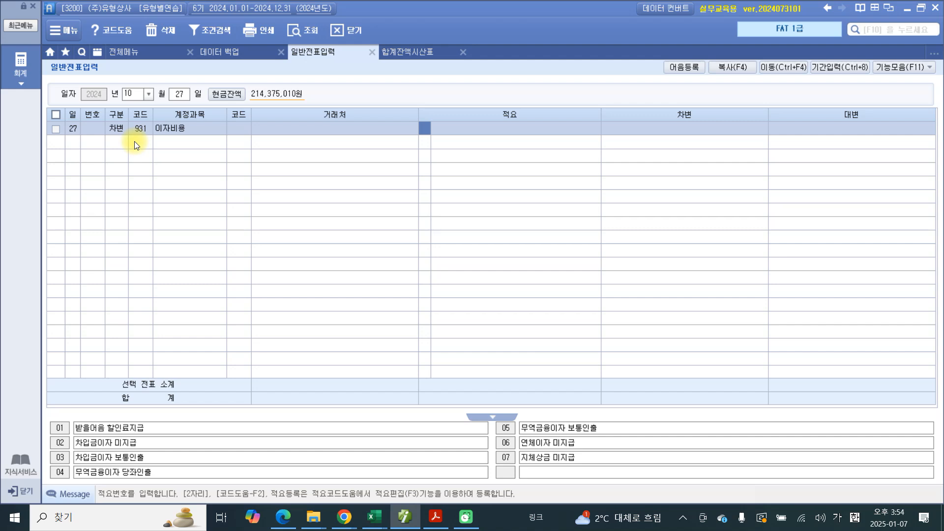
key("Return")
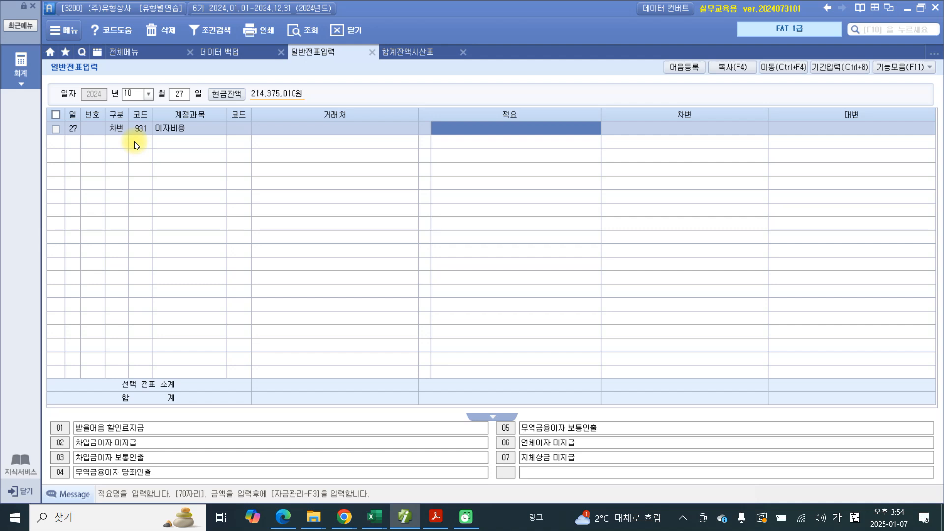
type("농혀")
key("BackSpace")
key("BackSpace")
key("BackSpace")
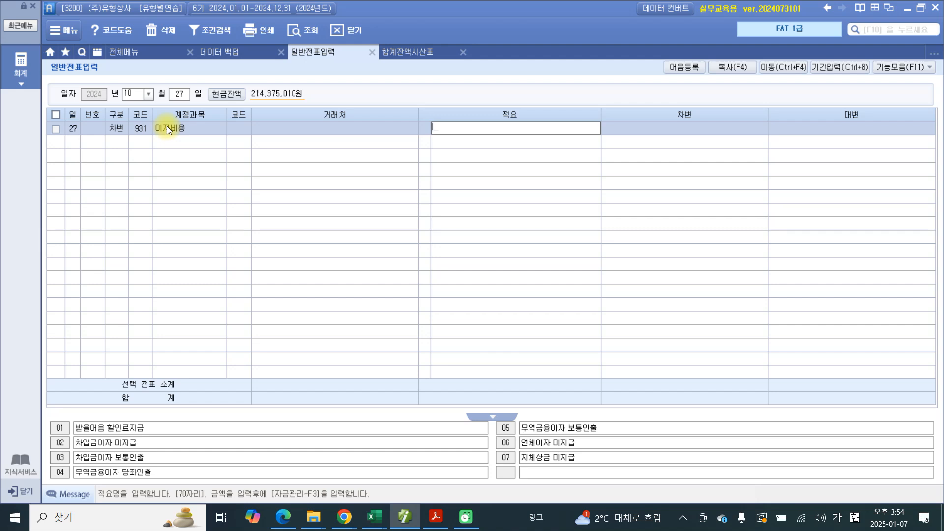
Step: Give the 이자비용 line summary 03 차입금이자 보통인출 and a debit amount of 120,000
left_click(426, 129)
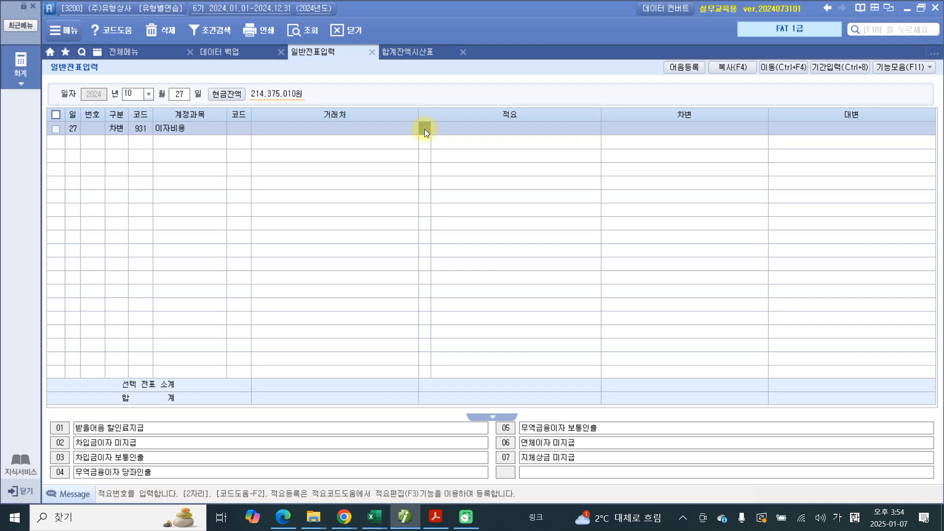
type("3")
key("Return")
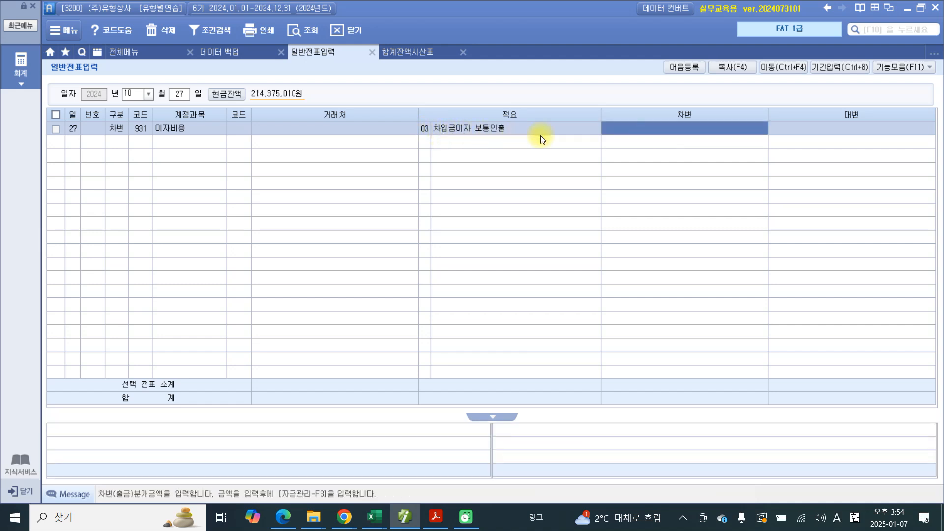
left_click(669, 132)
type("120,00")
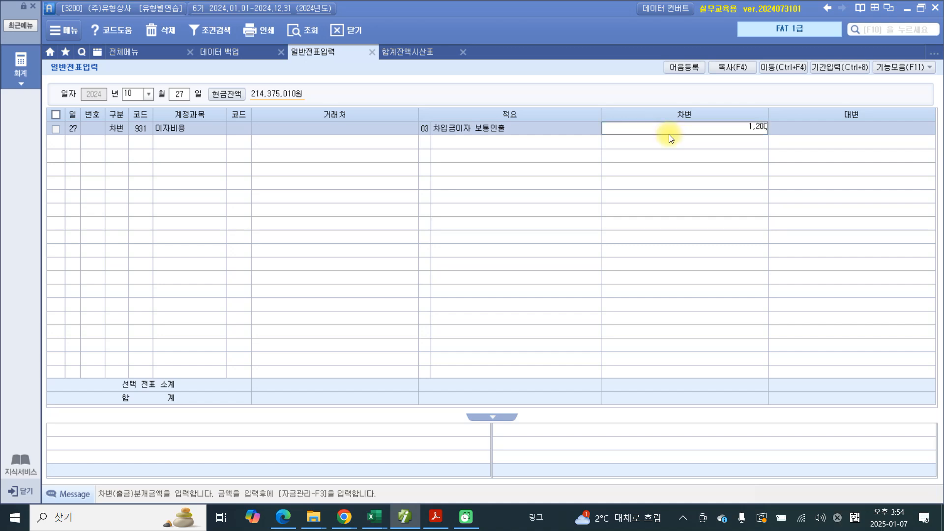
type("0")
key("Return")
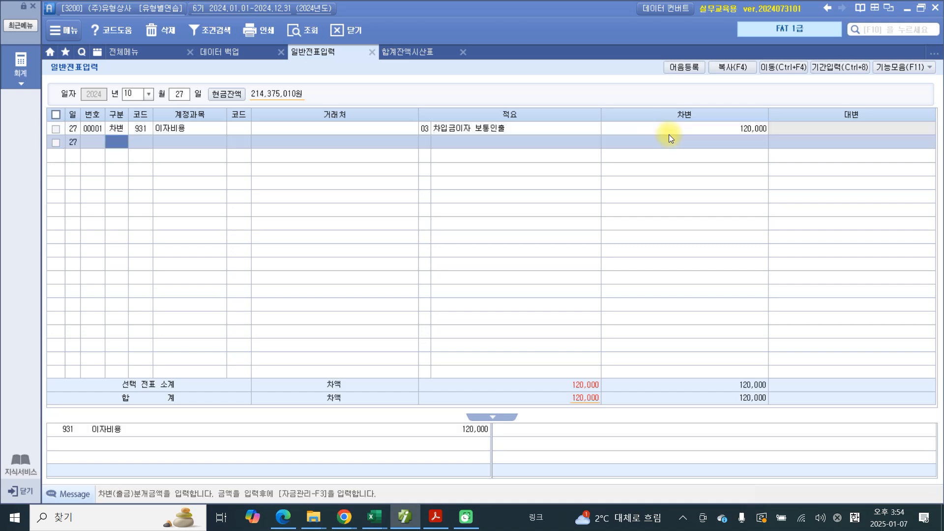
Step: Start a credit line with account 254 예수금 on October 27, leaving the 거래처 blank
type("4")
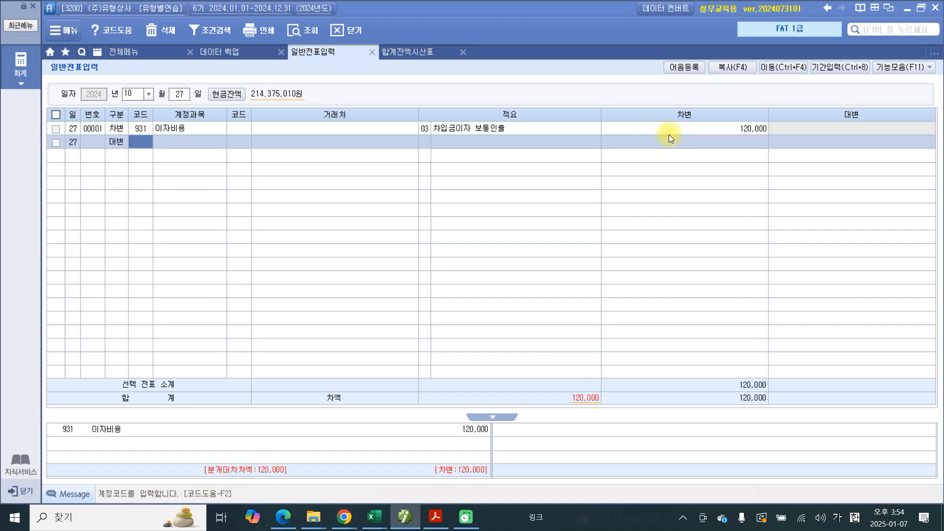
type("예수")
key("Return")
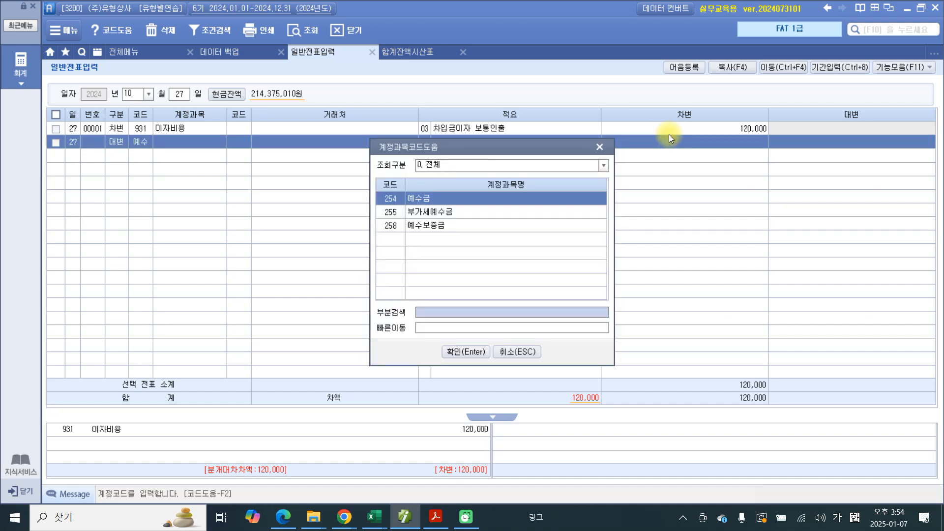
key("Return")
key("Return")
key("Return")
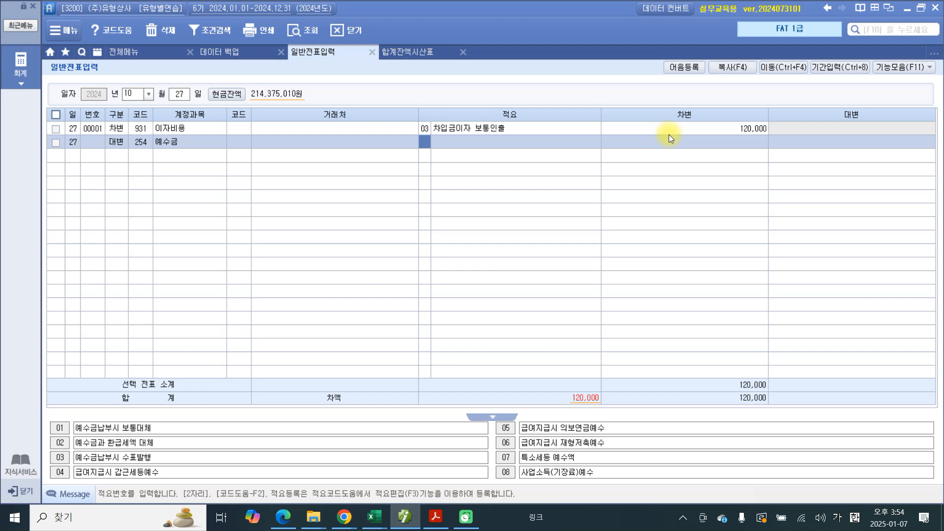
Step: Give the 예수금 line the free-text summary 농협이자 원천징수 and a credit amount of 20,000
key("Return")
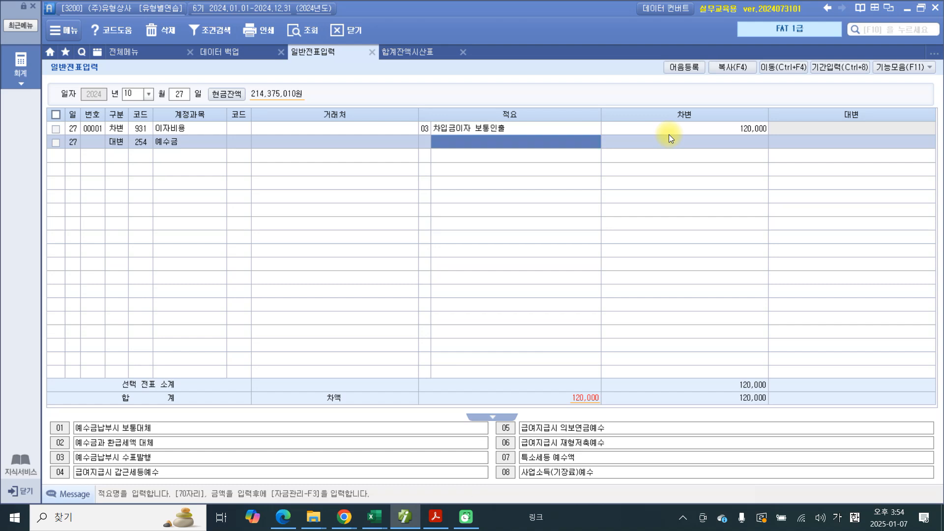
type("농협")
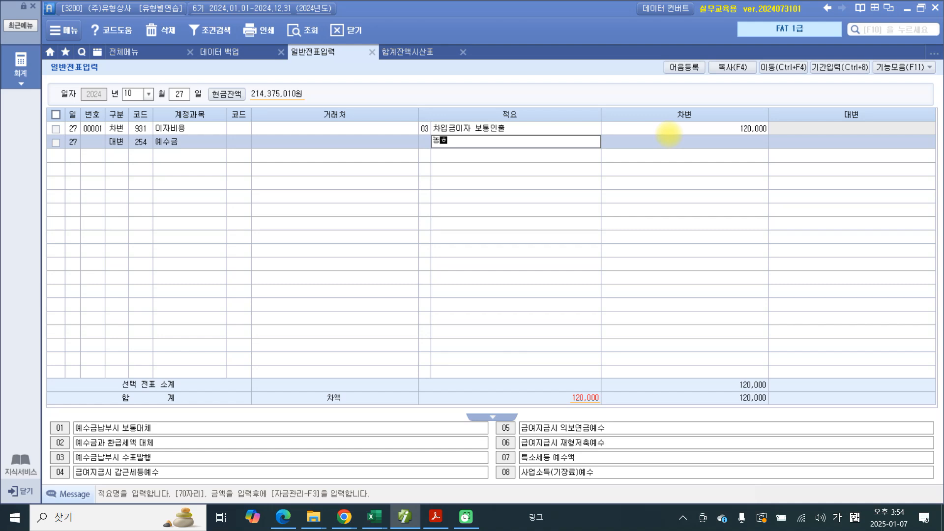
type("이자 ")
type("위니")
key("BackSpace")
key("BackSpace")
type("우천징수")
key("Return")
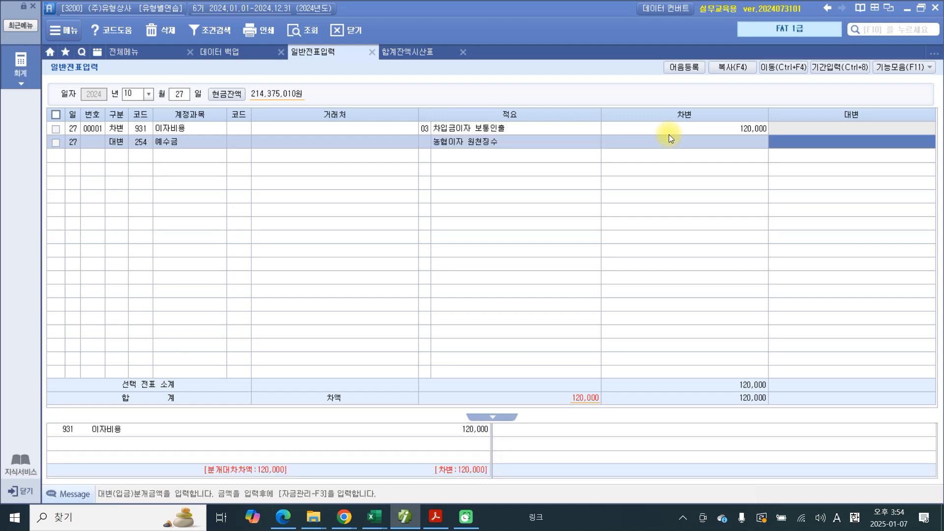
type("20,000")
key("Return")
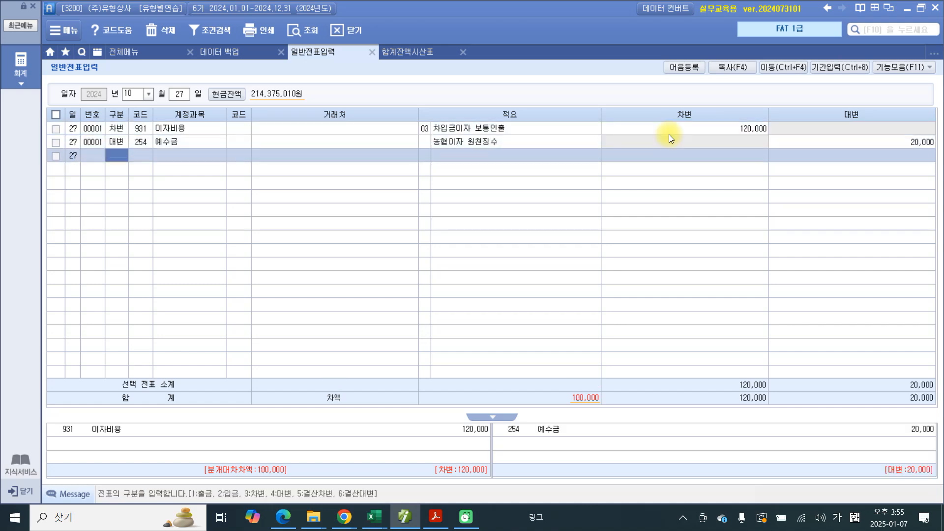
Step: Start another credit line with account 103 보통예금 and 거래처 서울은행(보통)
type("4")
key("Return")
type("103")
key("Return")
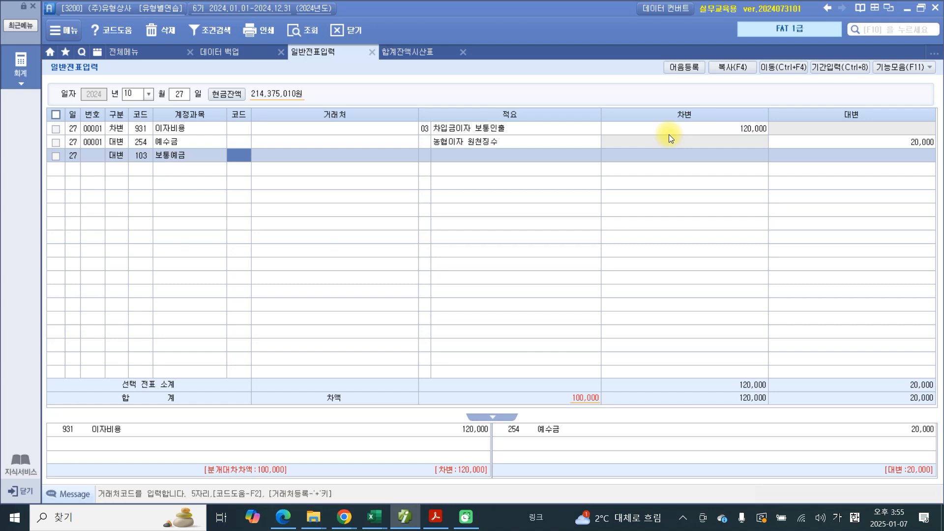
type("서울")
key("Return")
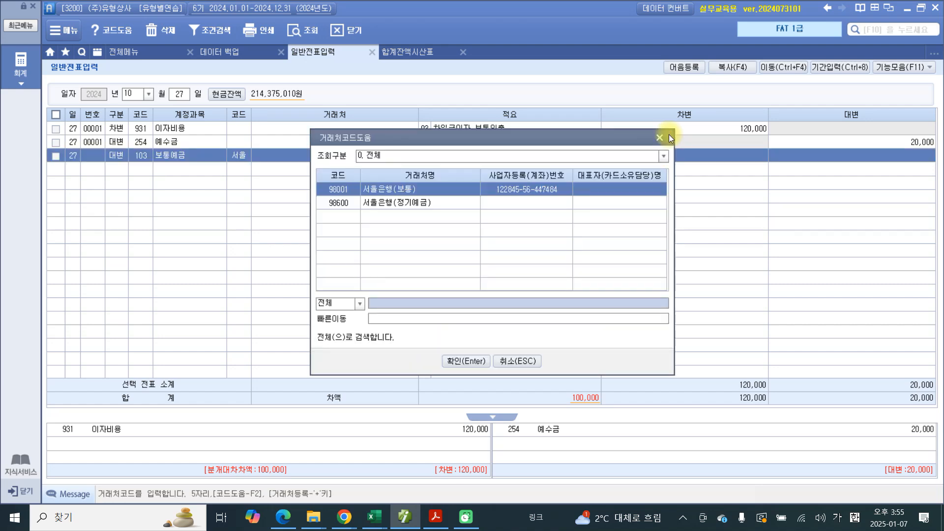
key("Return")
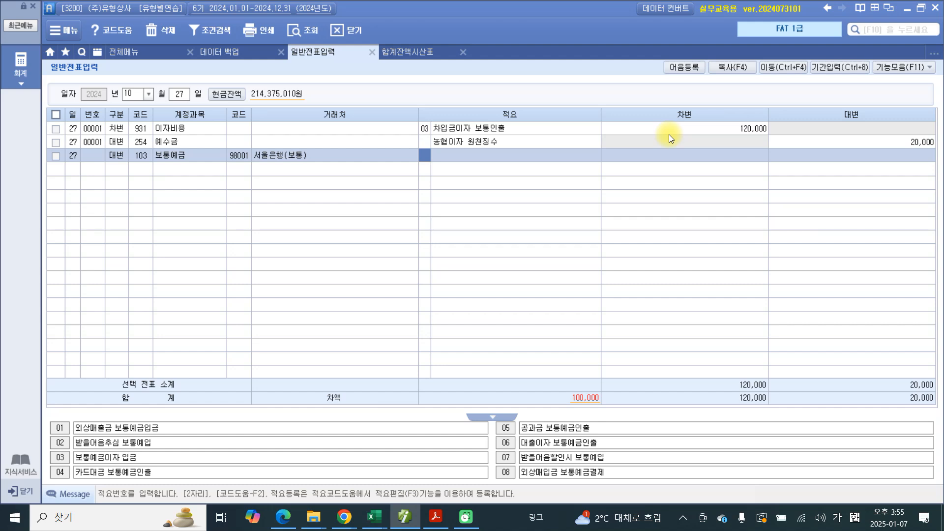
Step: Give the 보통예금 line the free-text summary 농협이자 and a credit amount of 100,000
key("Return")
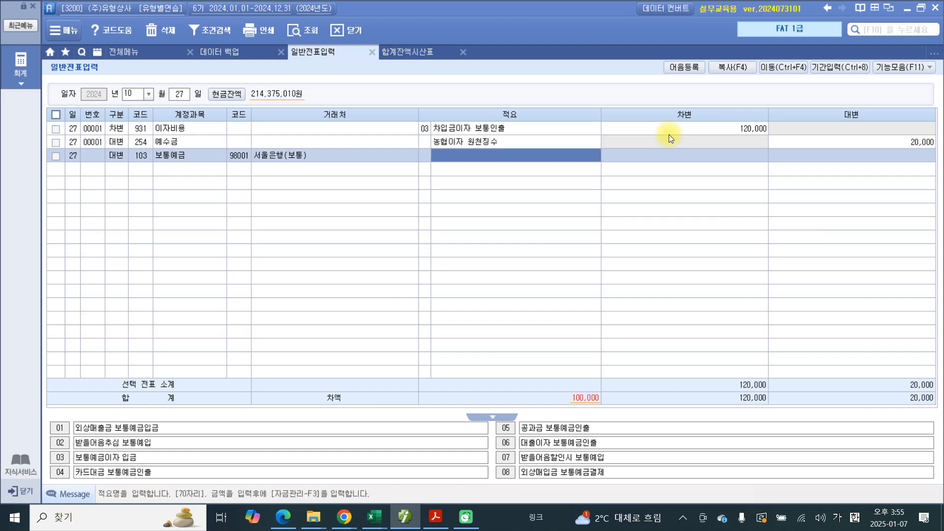
key("shift+Tab")
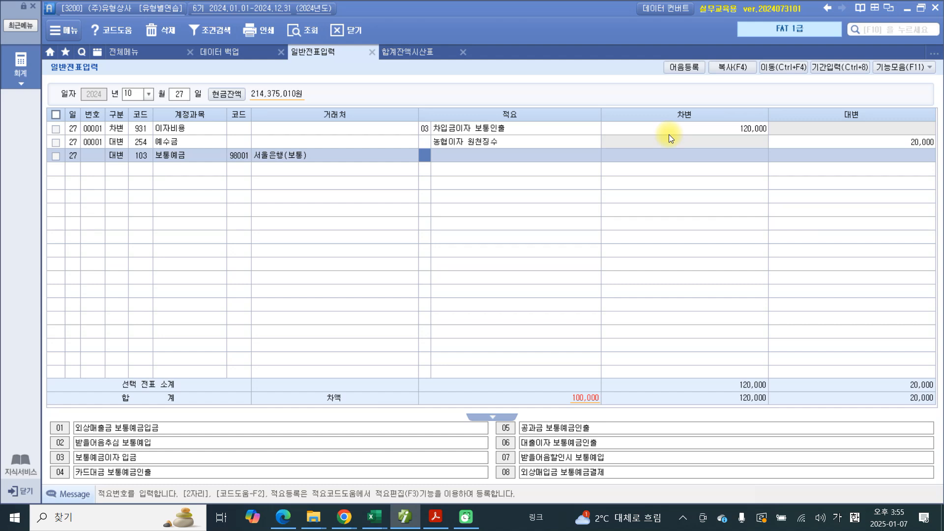
key("Return")
type("농협이자")
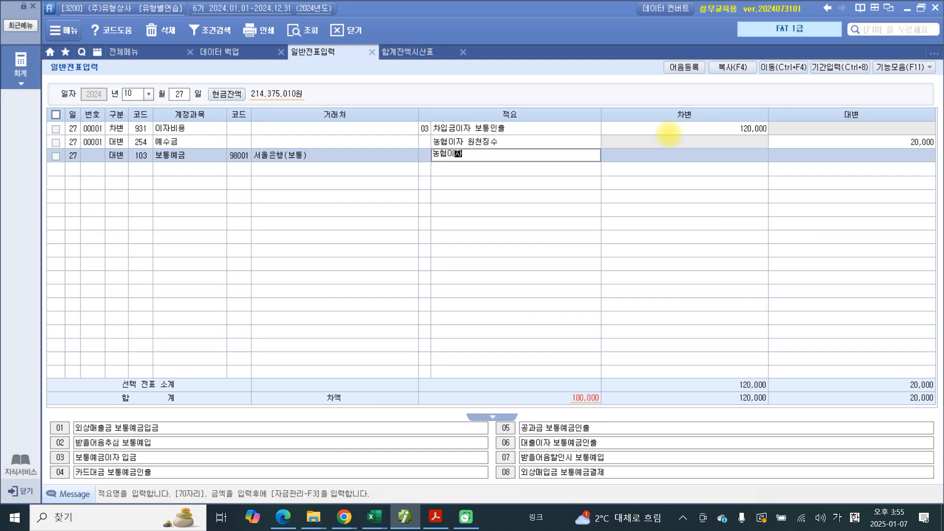
key("Return")
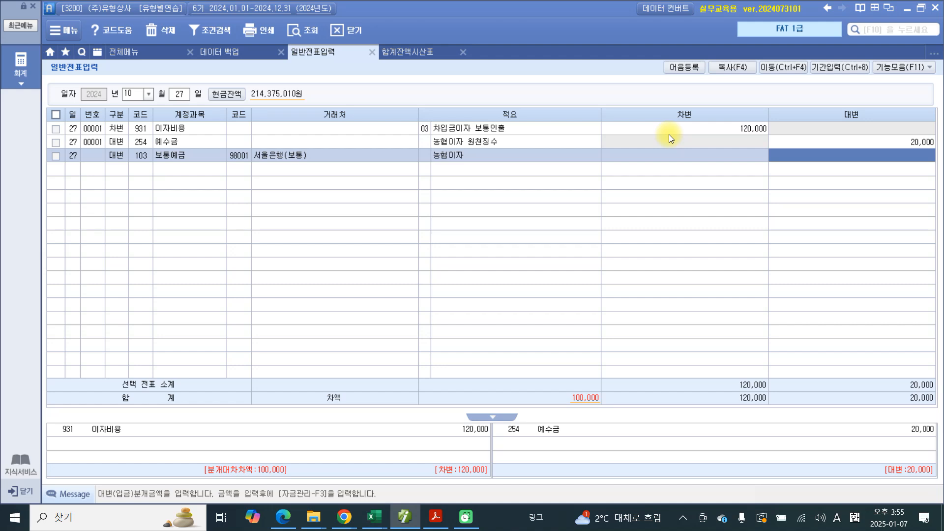
type("1000000")
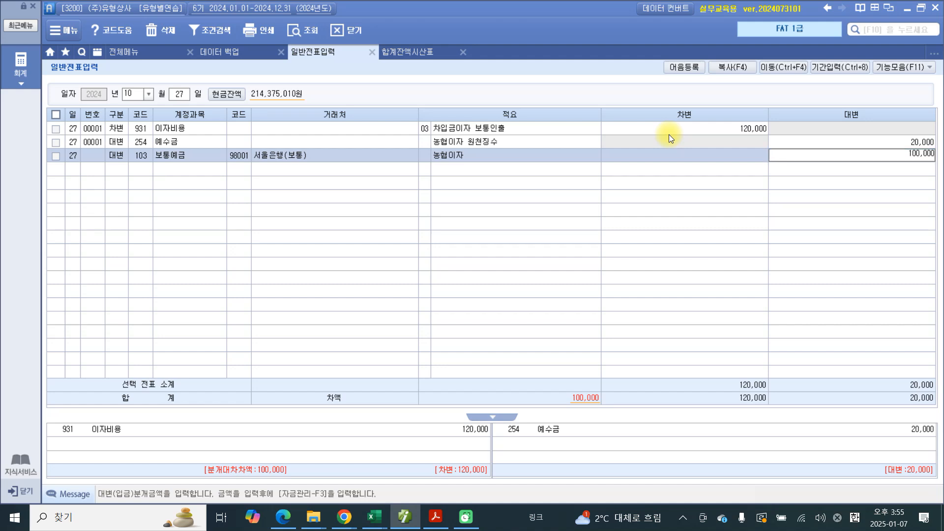
key("Return")
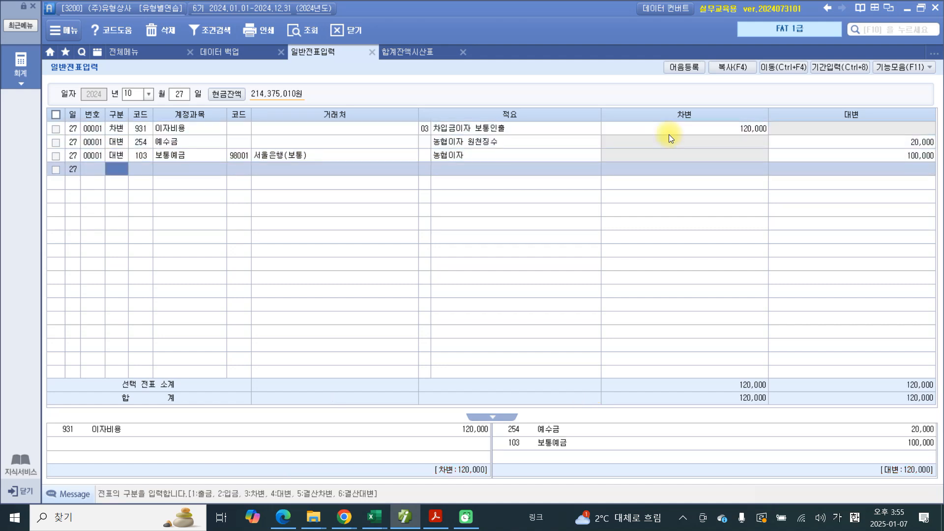
Step: Draw explanatory marks around the 보통예금 line's 거래처 code, by the account names and near the credit amounts, and clear them all
left_click(491, 156)
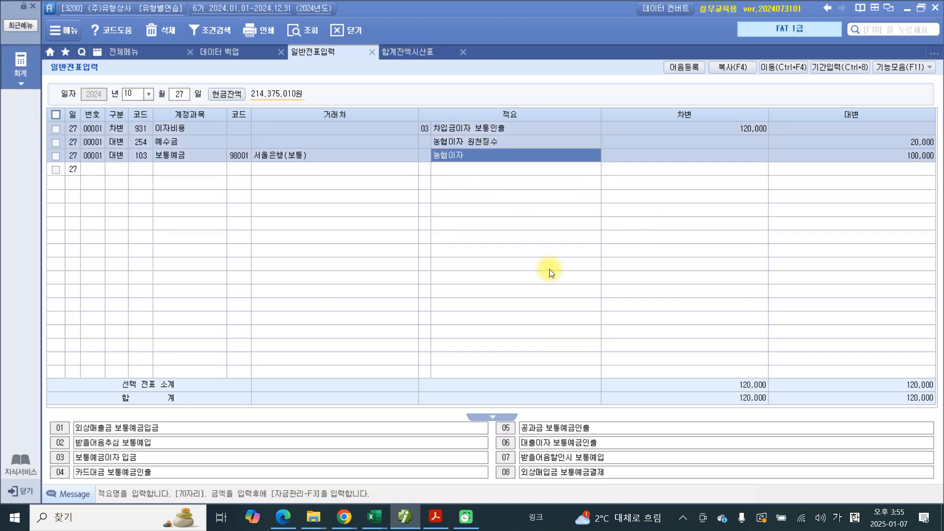
mouse_move(223, 144)
left_mouse_down()
mouse_move(219, 178)
mouse_move(251, 140)
mouse_move(205, 155)
left_mouse_up()
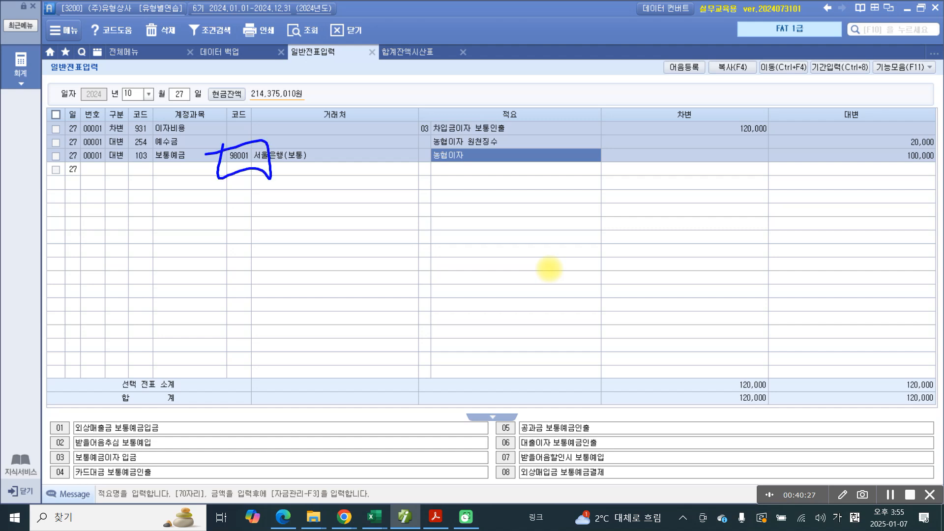
left_click_drag(150, 149, 195, 153)
left_click_drag(878, 135, 908, 127)
key("Escape")
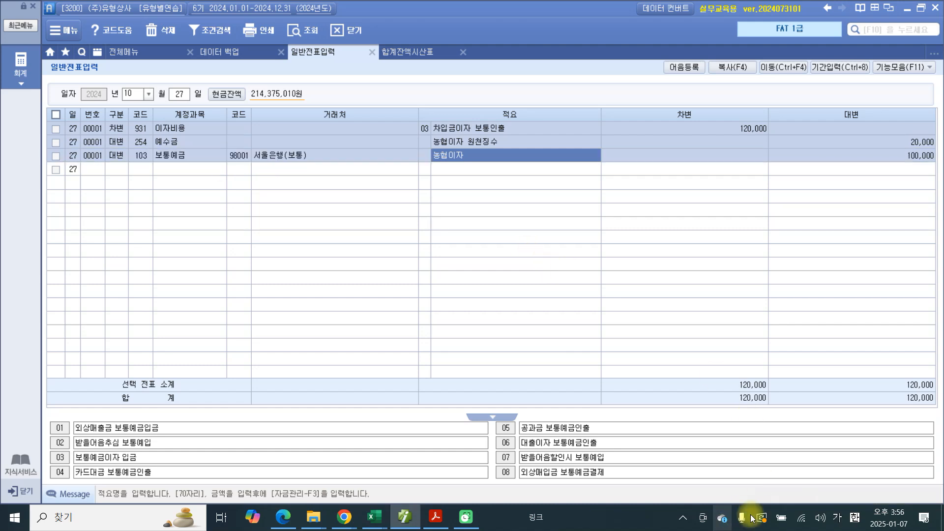
Step: Switch to the exercise PDF and highlight problem number 28
left_click(435, 517)
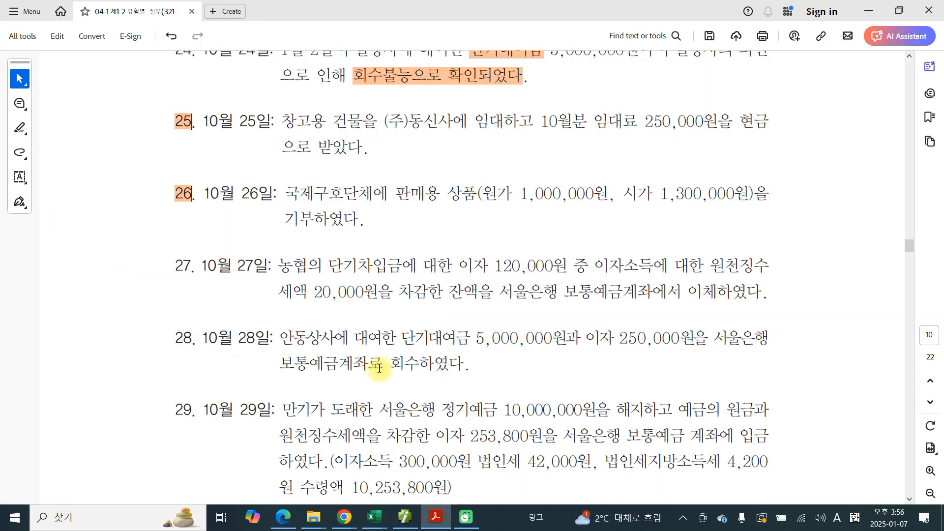
left_click_drag(192, 174, 177, 175)
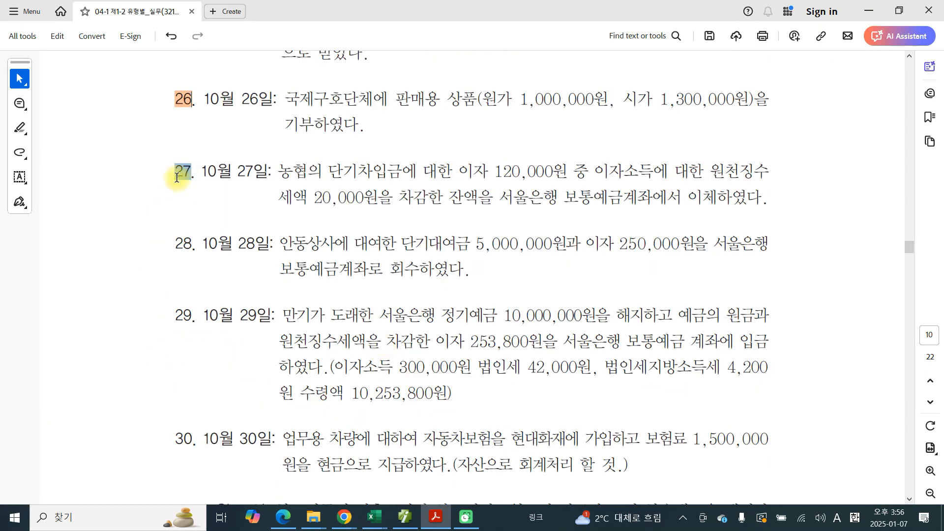
left_click_drag(192, 245, 175, 249)
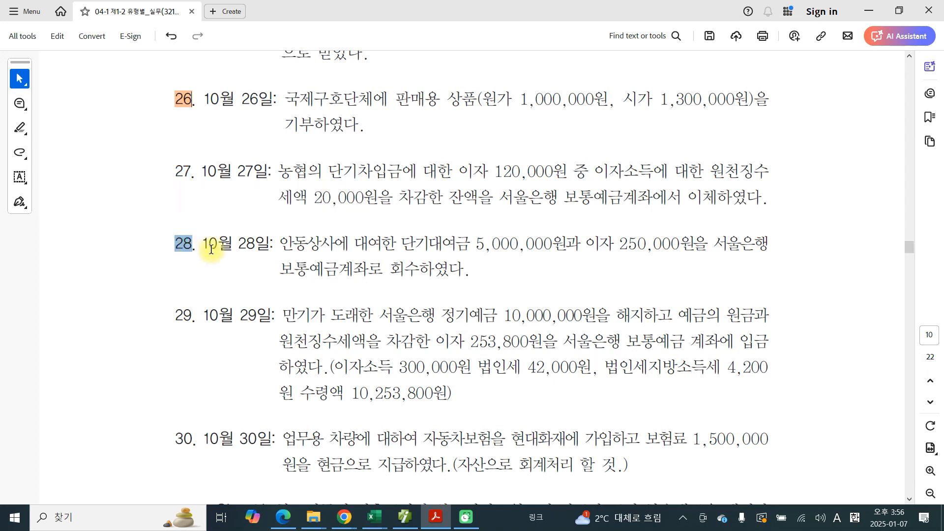
left_click(212, 266)
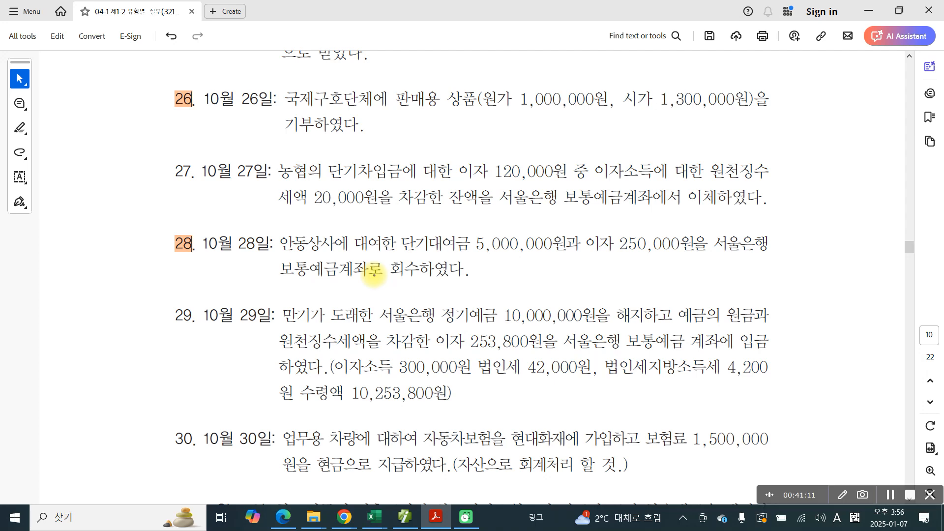
Step: Underline 보통예금계좌로 in problem 28 and handwrite 차) beside it
left_click_drag(278, 284, 374, 282)
mouse_move(218, 261)
left_mouse_down()
mouse_move(231, 269)
mouse_move(211, 298)
left_mouse_up()
left_click_drag(227, 284, 239, 297)
mouse_move(244, 259)
left_mouse_down()
mouse_move(245, 299)
mouse_move(257, 282)
left_mouse_up()
left_click_drag(257, 260, 245, 315)
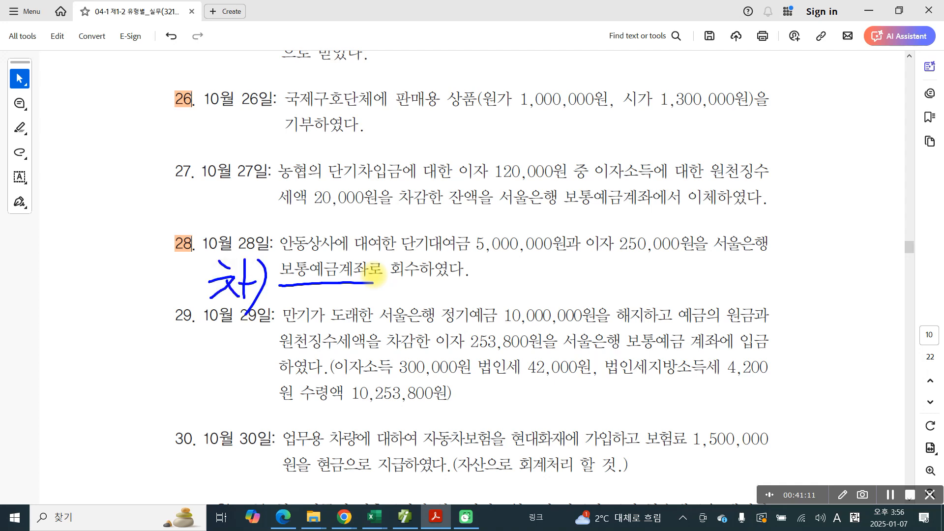
Step: Underline 단기대여금 5,000,000원 in problem 28 and handwrite 대) above it
left_click_drag(399, 255, 563, 263)
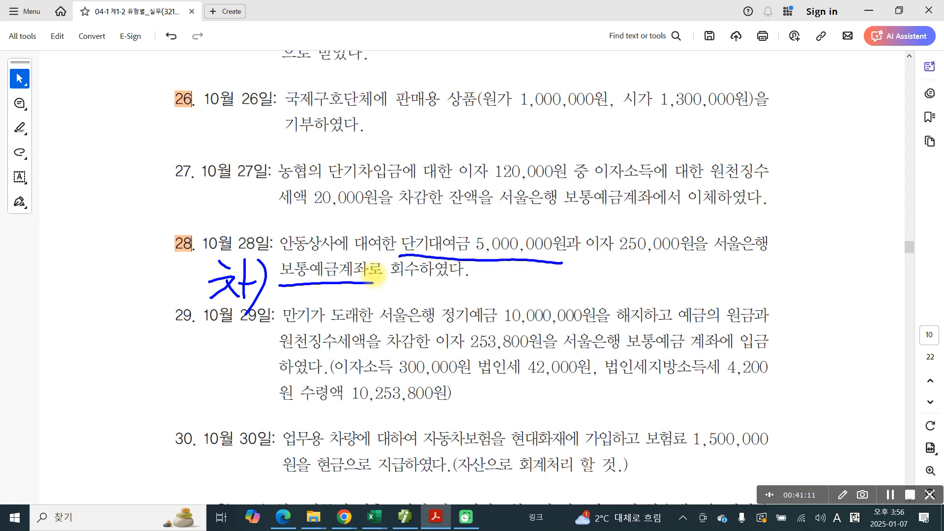
left_click_drag(357, 209, 385, 209)
mouse_move(362, 212)
left_mouse_down()
mouse_move(363, 227)
mouse_move(385, 226)
left_mouse_up()
mouse_move(391, 201)
left_mouse_down()
mouse_move(388, 233)
mouse_move(400, 214)
left_mouse_up()
left_click_drag(400, 203, 399, 229)
mouse_move(401, 196)
left_mouse_down()
mouse_move(413, 221)
mouse_move(400, 239)
left_mouse_up()
Step: Underline 이자 250,000원 in problem 28, handwrite 대) above it, and clear all marks
left_click_drag(596, 256, 699, 263)
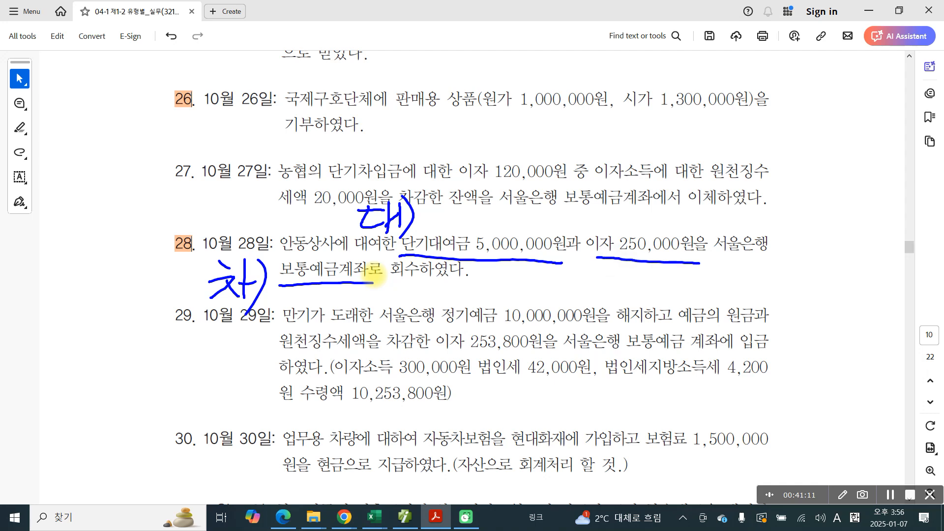
left_click_drag(556, 207, 586, 208)
left_click_drag(564, 210, 580, 222)
left_click_drag(589, 196, 584, 228)
mouse_move(581, 214)
left_mouse_down()
mouse_move(592, 213)
mouse_move(593, 235)
left_mouse_up()
key("Escape")
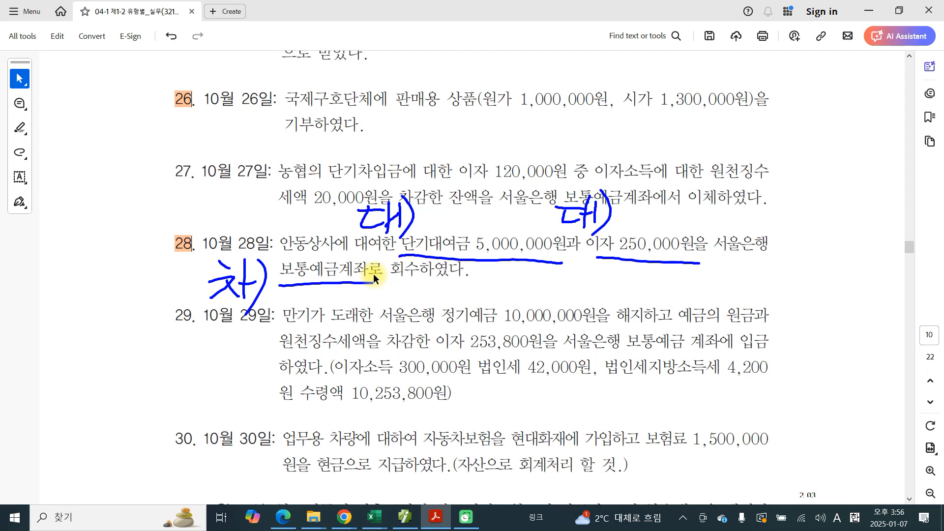
Step: Switch to the accounting program and open 일반전표입력 for October 28
left_click(408, 523)
left_click(180, 98)
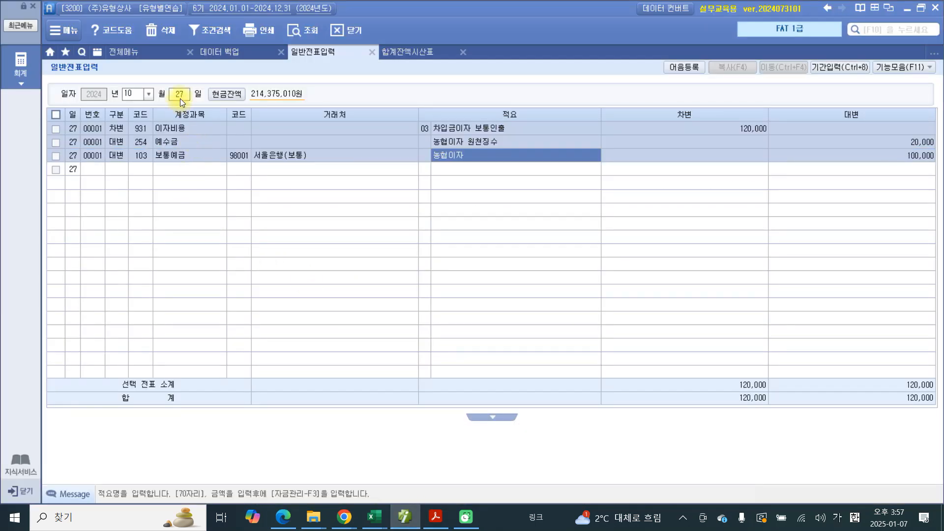
type("28")
key("Return")
Step: Start a debit line with account 103 보통예금 and 거래처 서울은행(보통)
type("3")
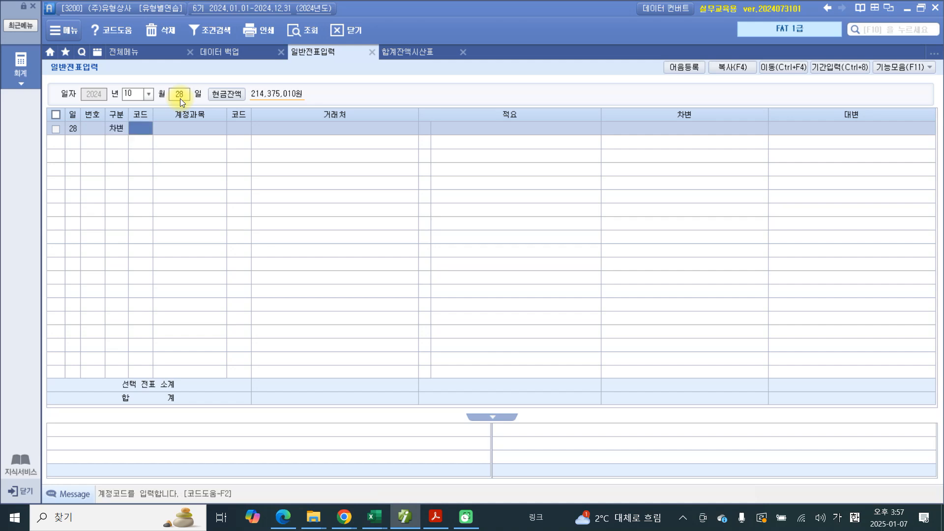
type("103")
key("Return")
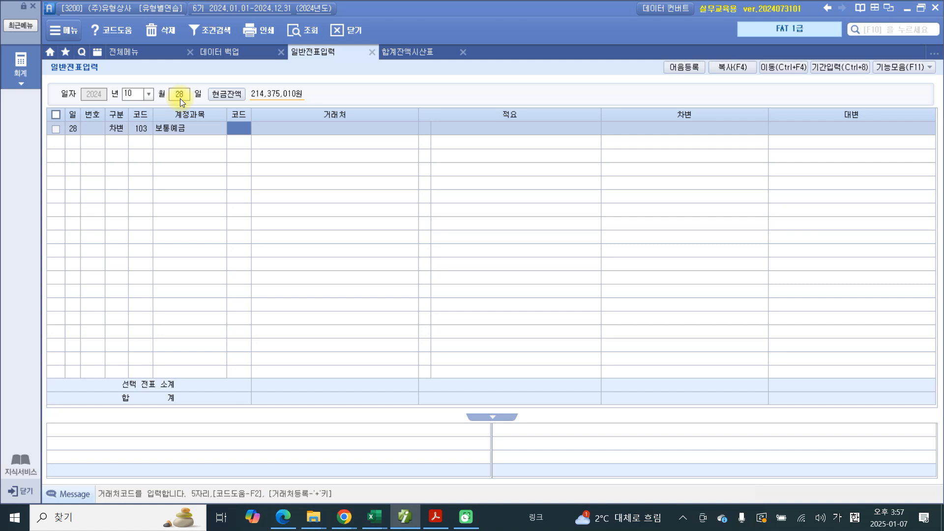
type("서울")
key("Return")
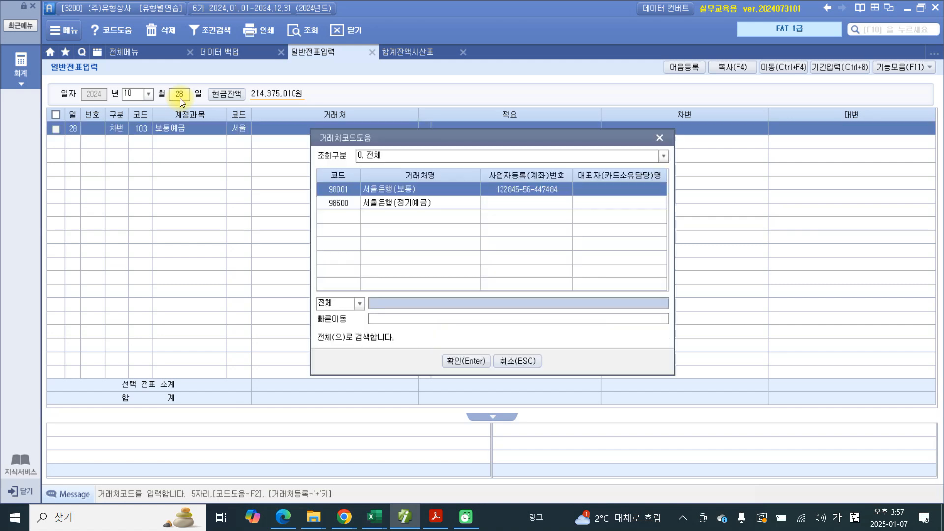
key("Return")
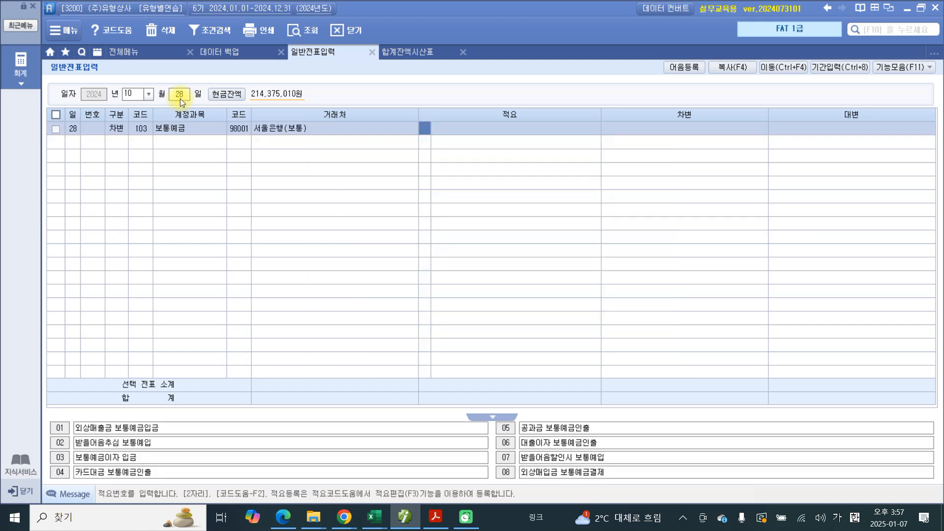
Step: Give the October 28 보통예금 debit line the free-text summary 단기대여금 회수
key("Return")
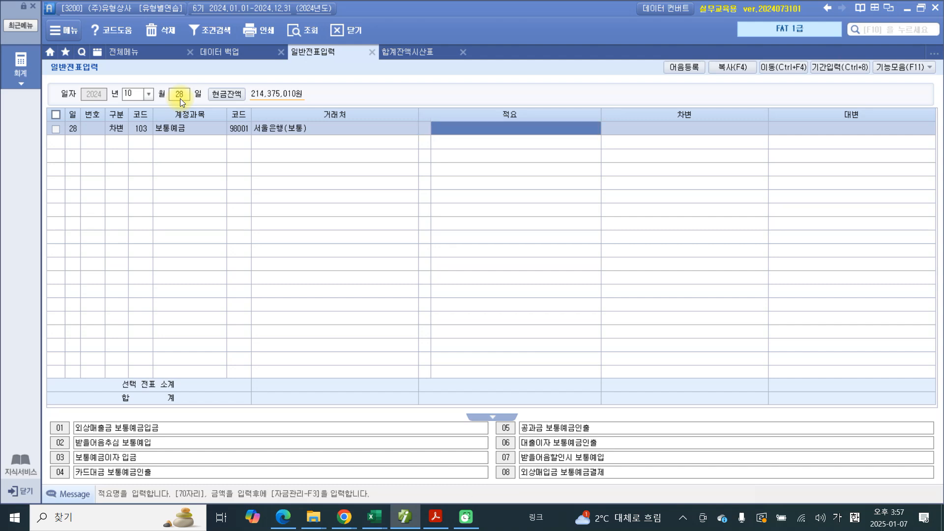
type("단기빌")
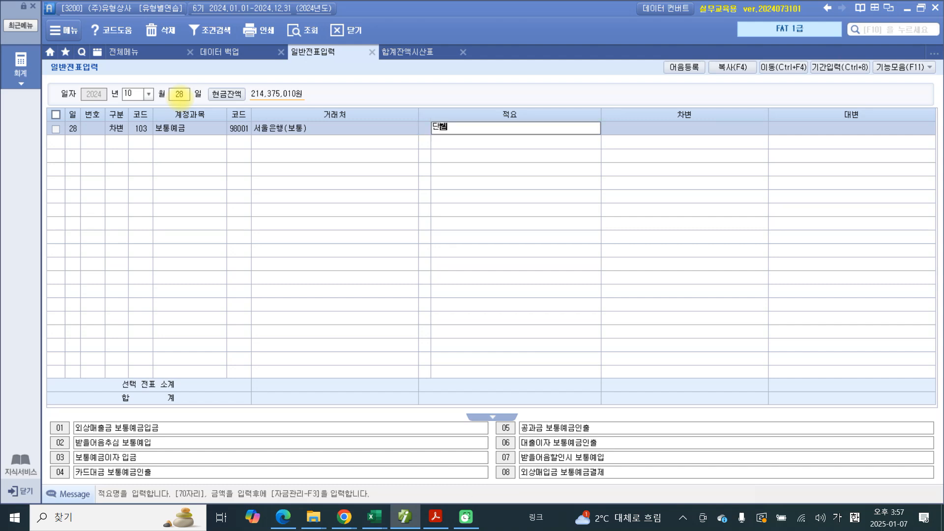
type("여금 회수")
key("Return")
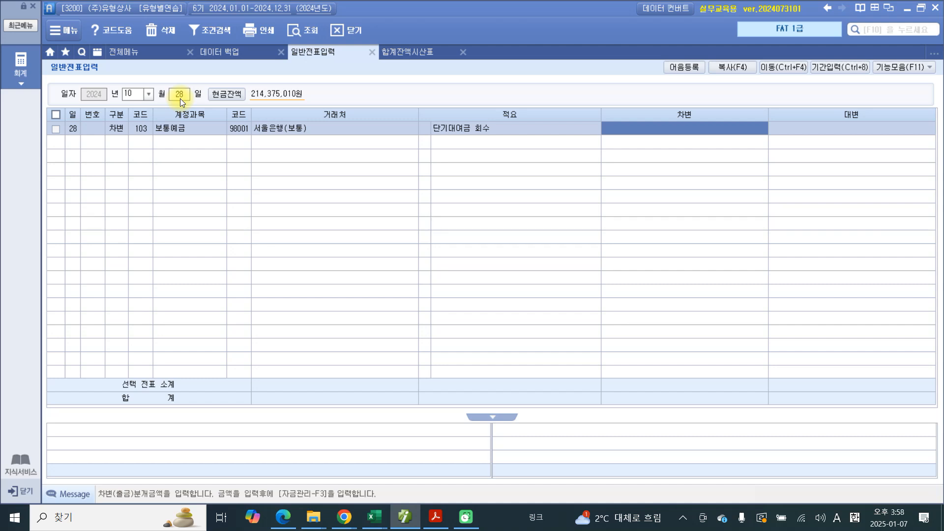
Step: Set the debit amount of the October 28 보통예금 line to 5,250,000
type("5,")
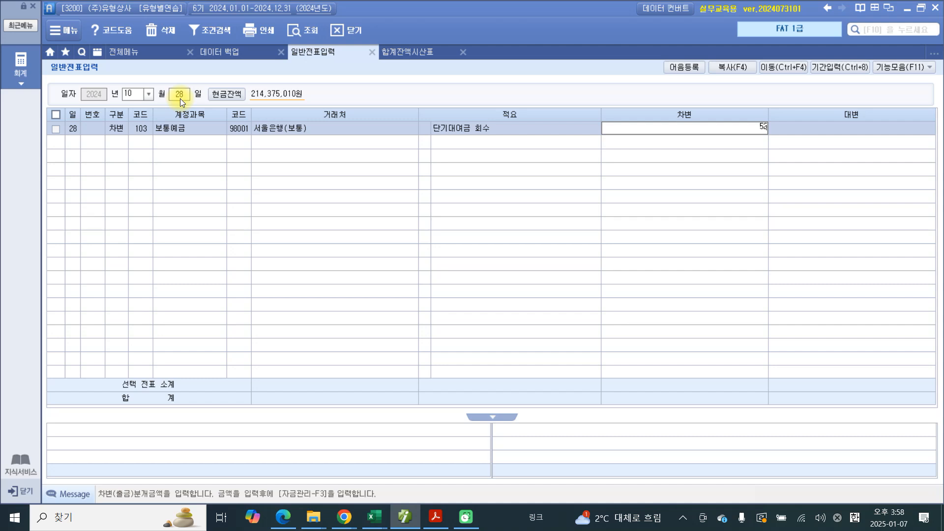
type("250,000")
key("Return")
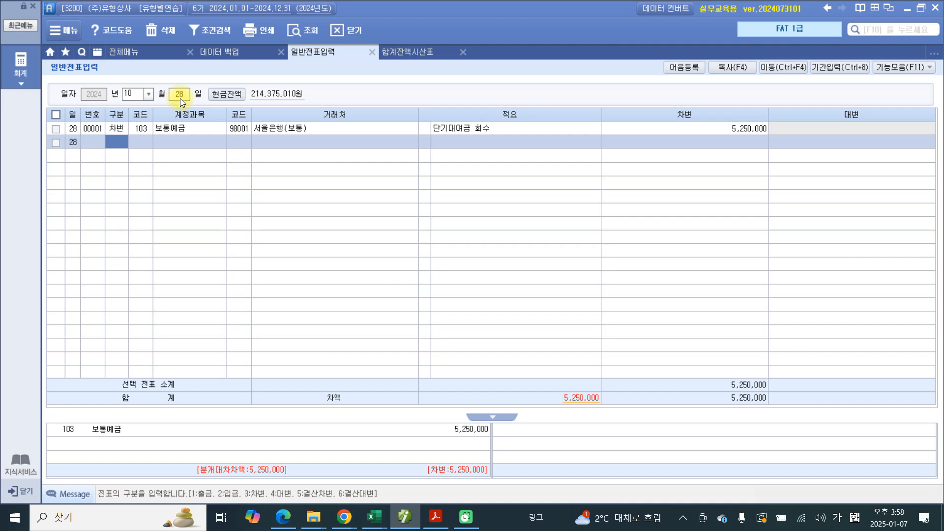
Step: Start a credit line on October 28 with account 114 단기대여금
type("4")
key("Return")
type("단기")
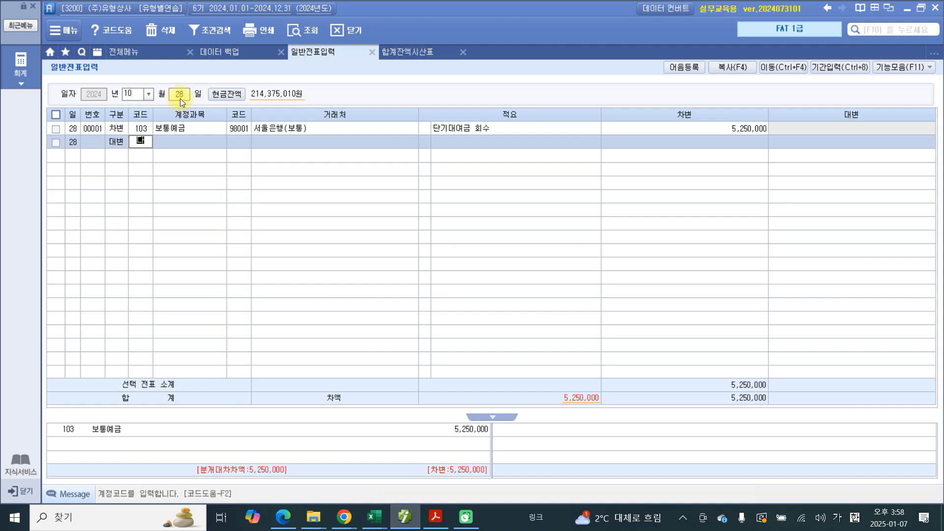
key("Return")
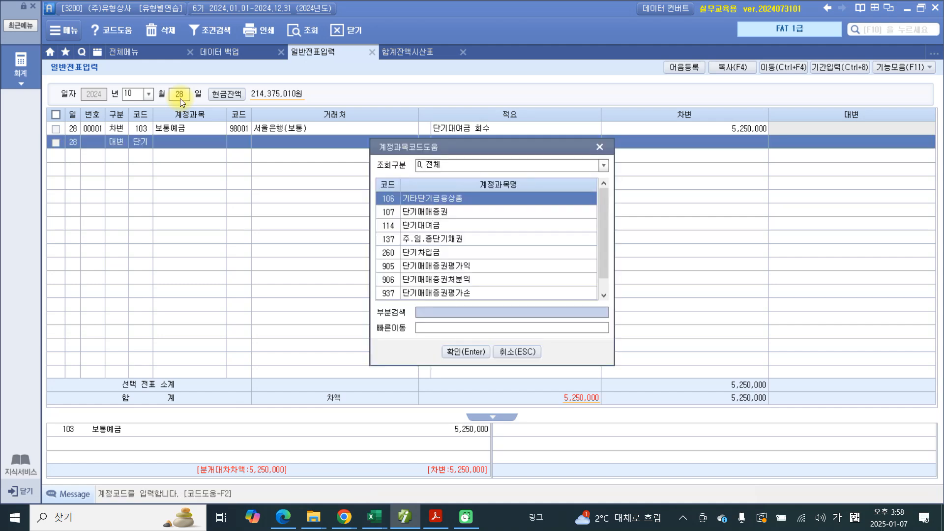
key("Down")
key("Down")
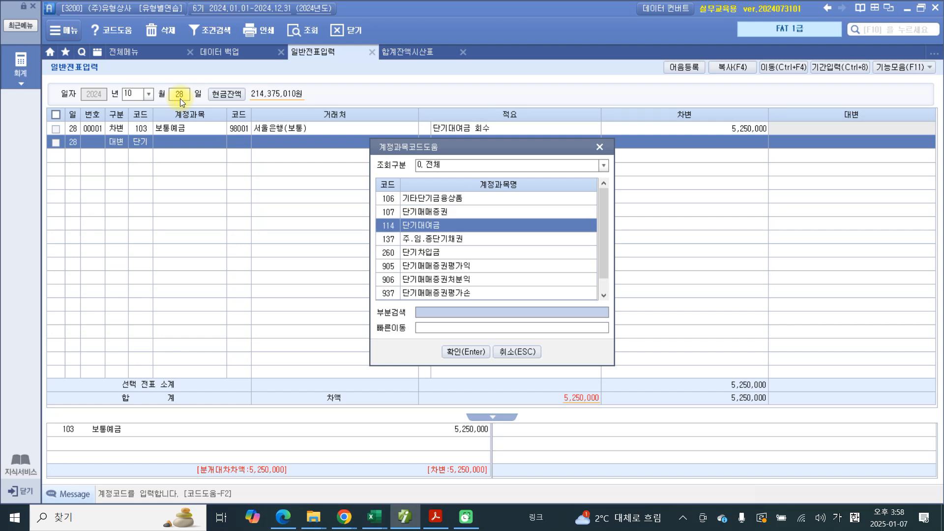
key("Return")
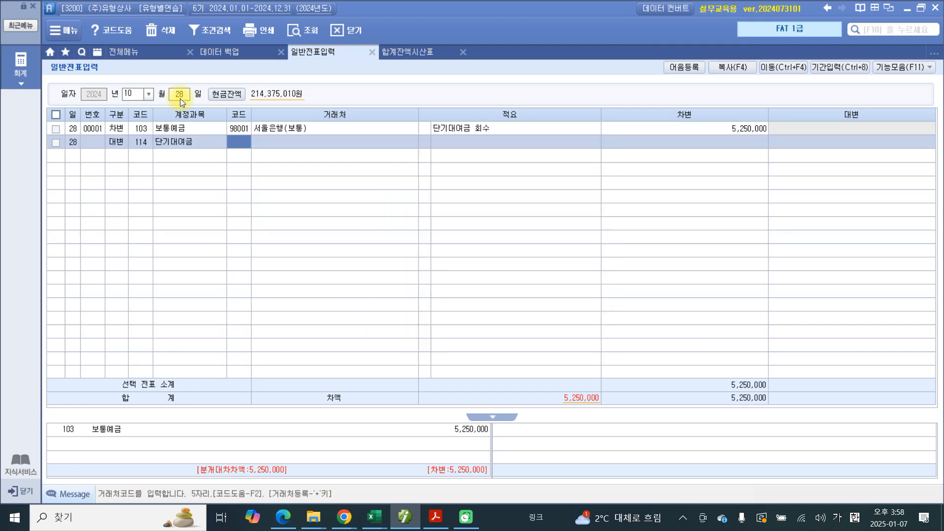
Step: Complete the 단기대여금 credit line with 거래처 00102 안동상사, summary 단기대여금 회수 and amount 5,000,000
type("00102")
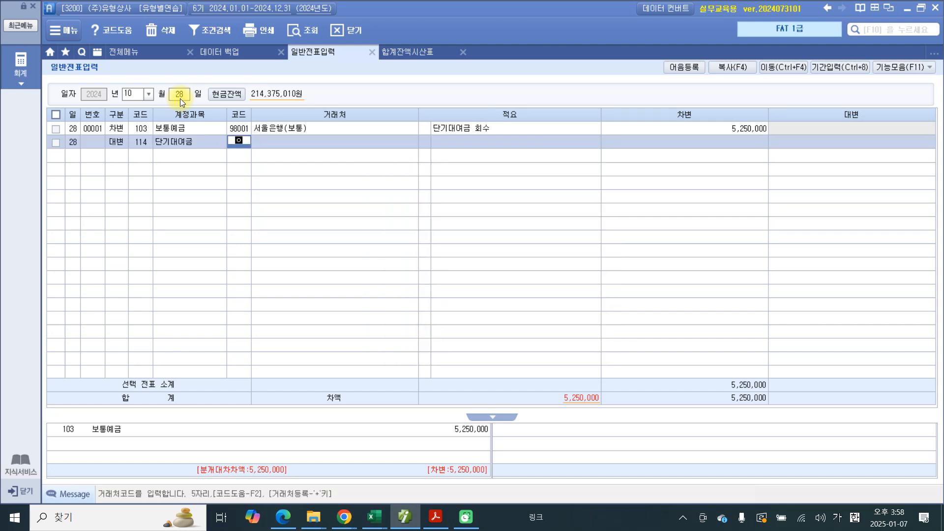
key("Return")
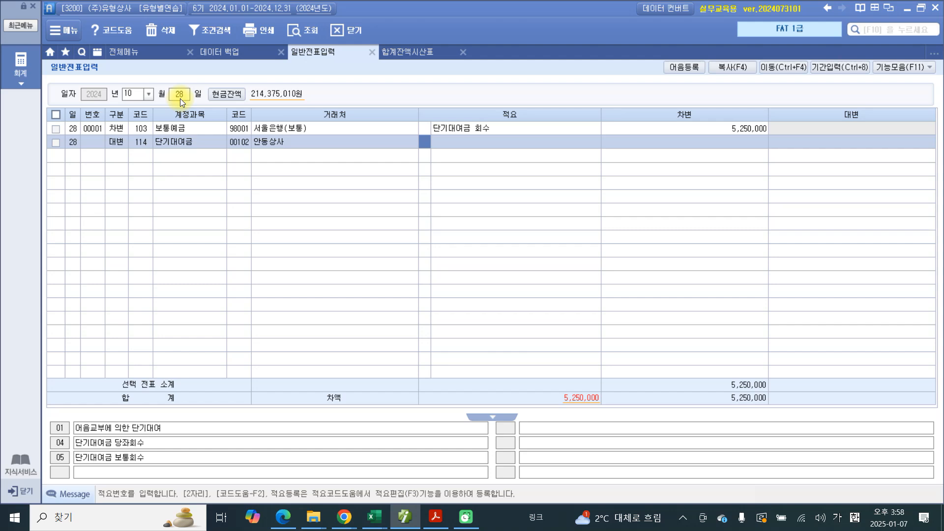
key("Return")
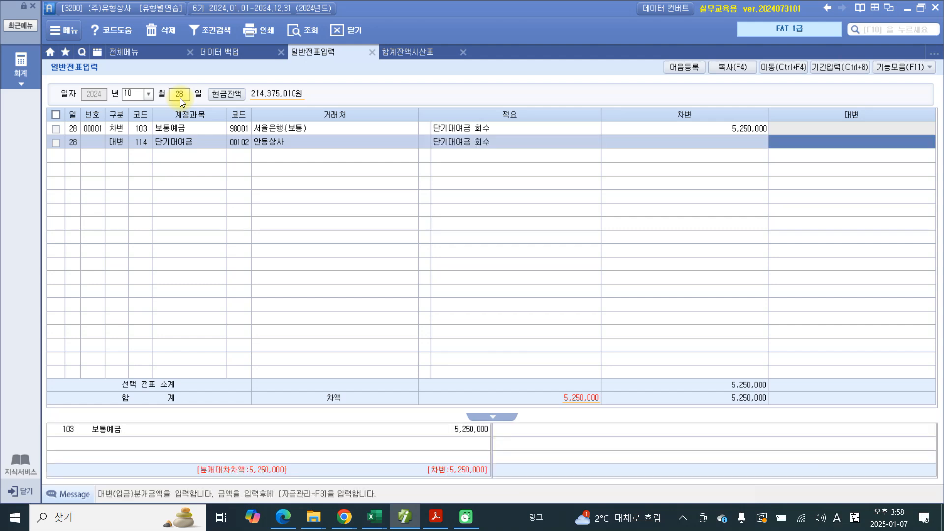
type("5000000")
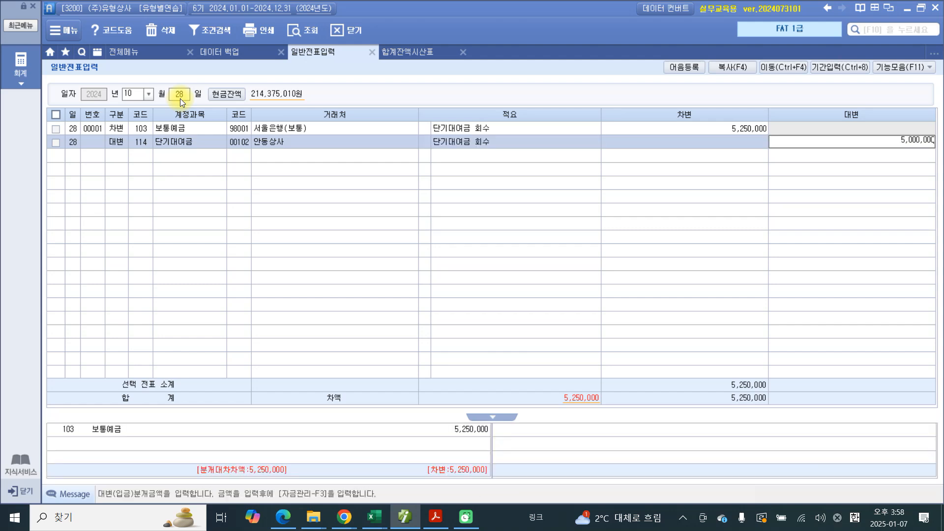
key("Return")
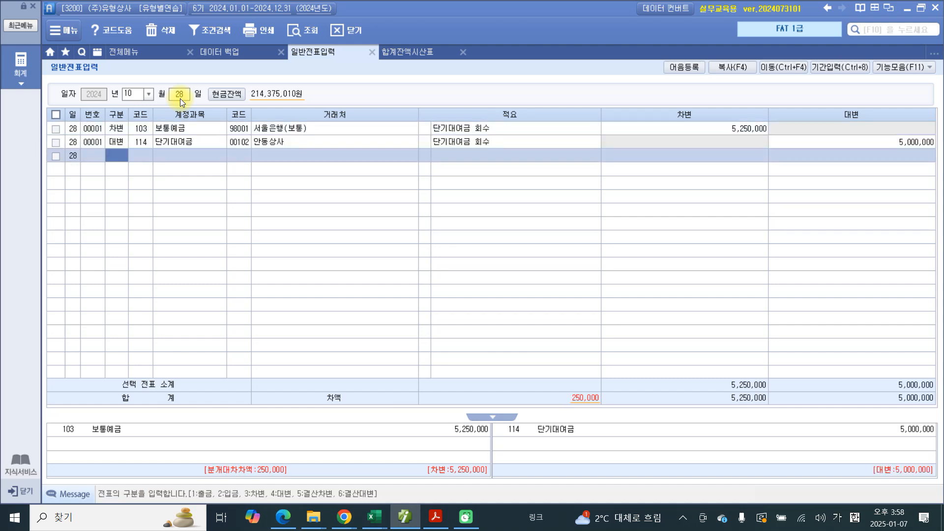
Step: Add another credit line on October 28 with account 901 이자수익
type("4")
key("Return")
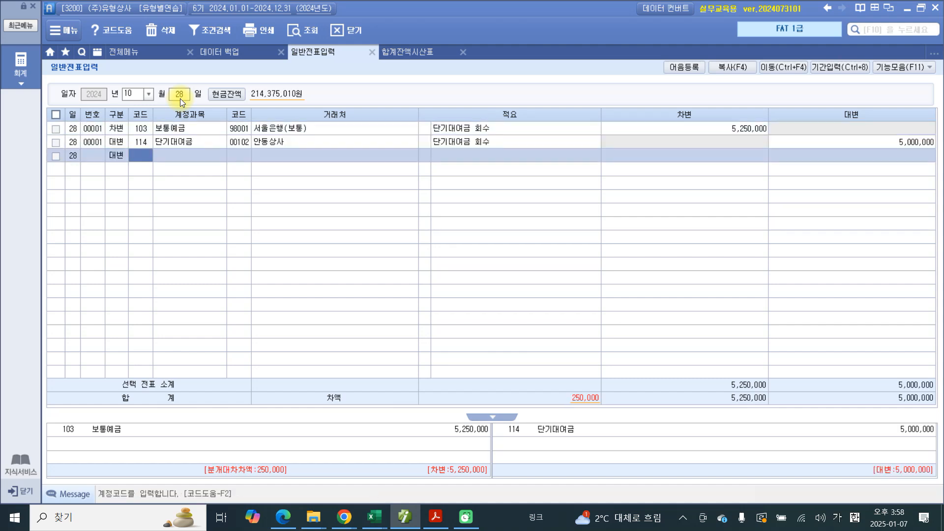
type("이자")
key("Return")
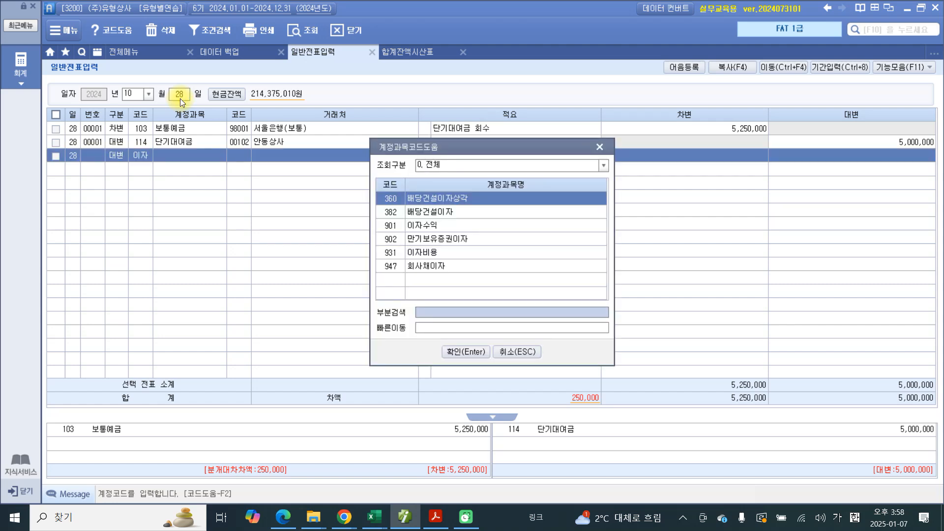
key("Down")
key("Down")
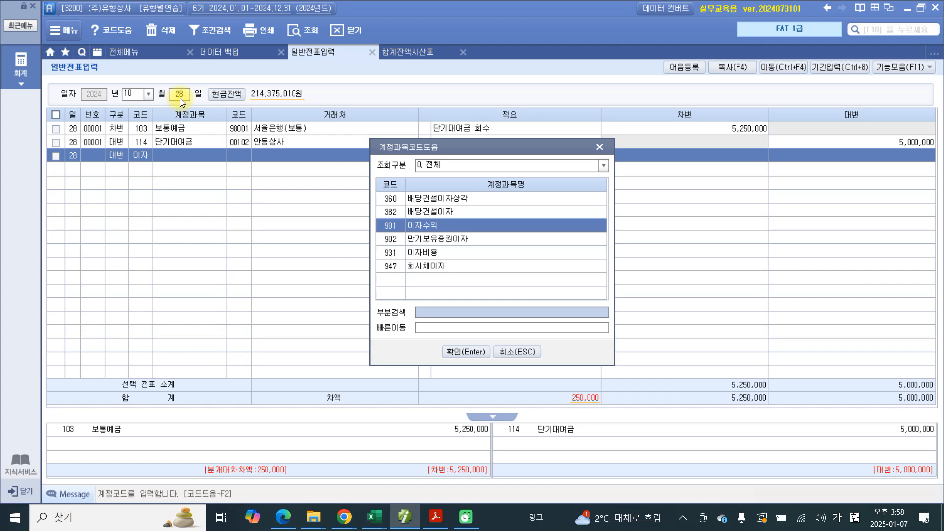
key("Return")
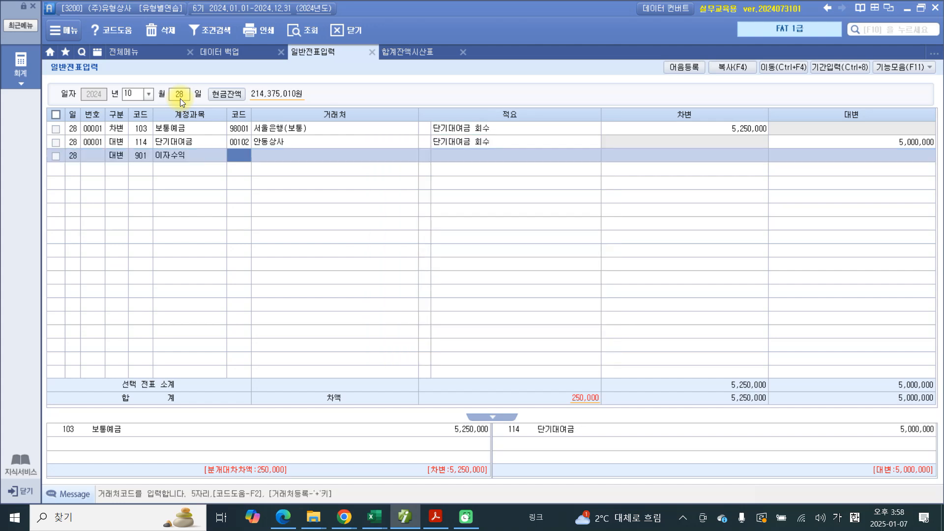
Step: Complete the 이자수익 credit line with 거래처 name 안동상사, summary 단기대여금 회수 and amount 250,000
key("Return")
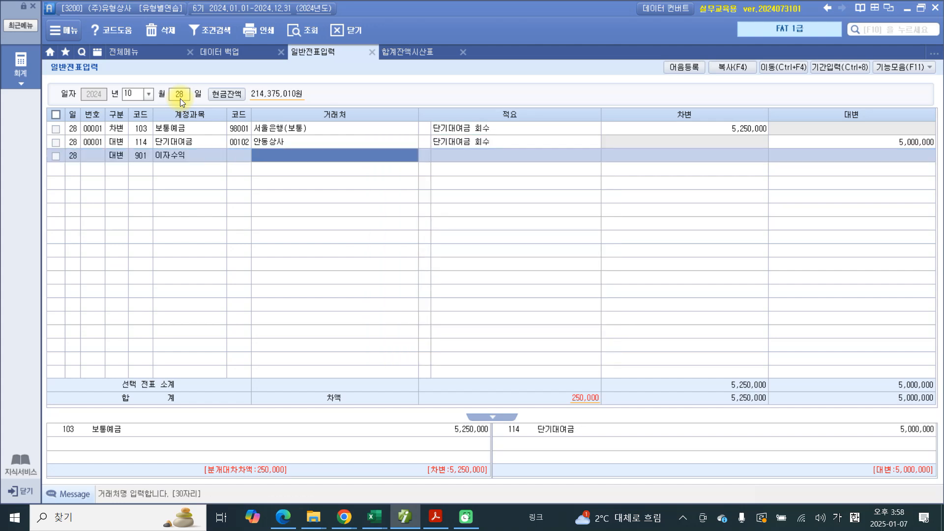
key("Return")
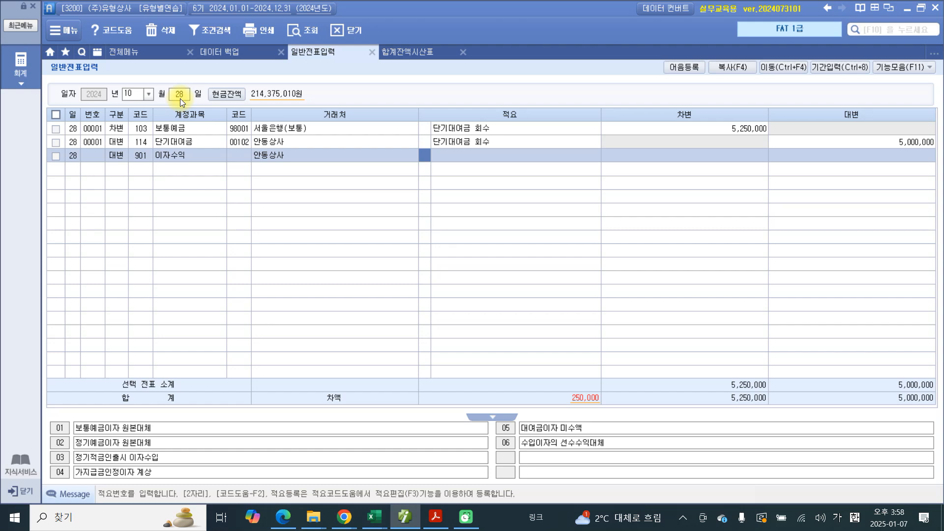
key("Return")
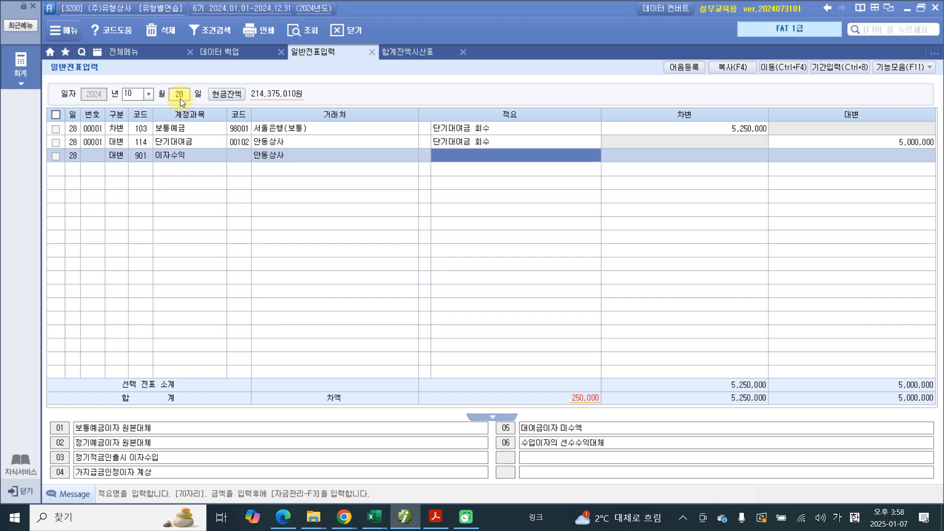
key("Return")
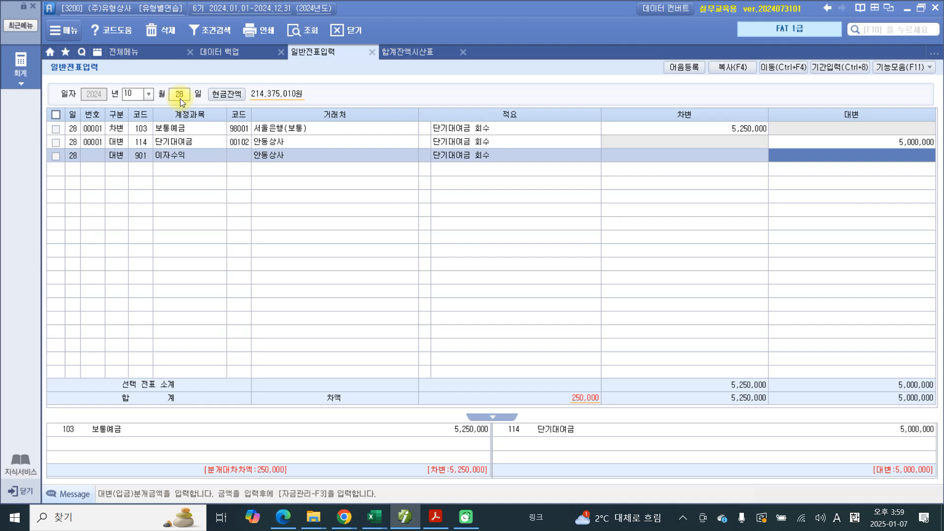
type("250,000")
key("Return")
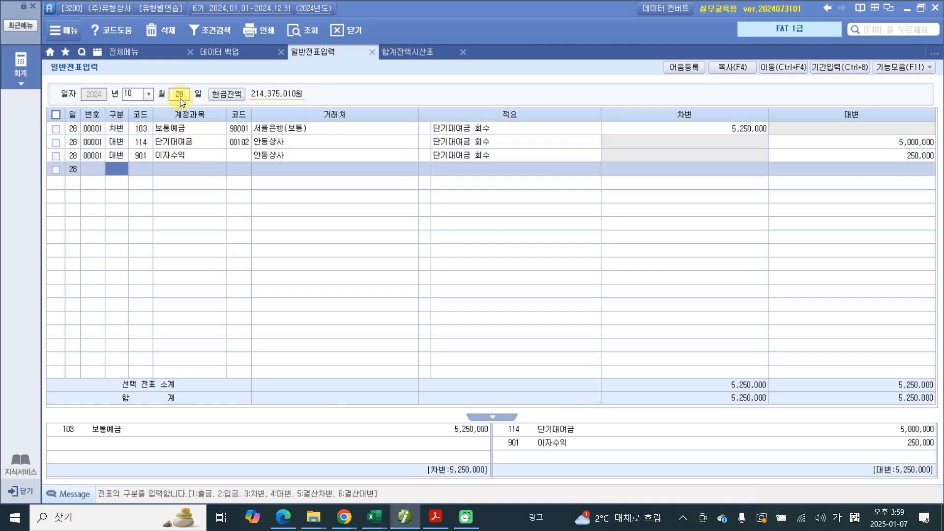
left_click(163, 146)
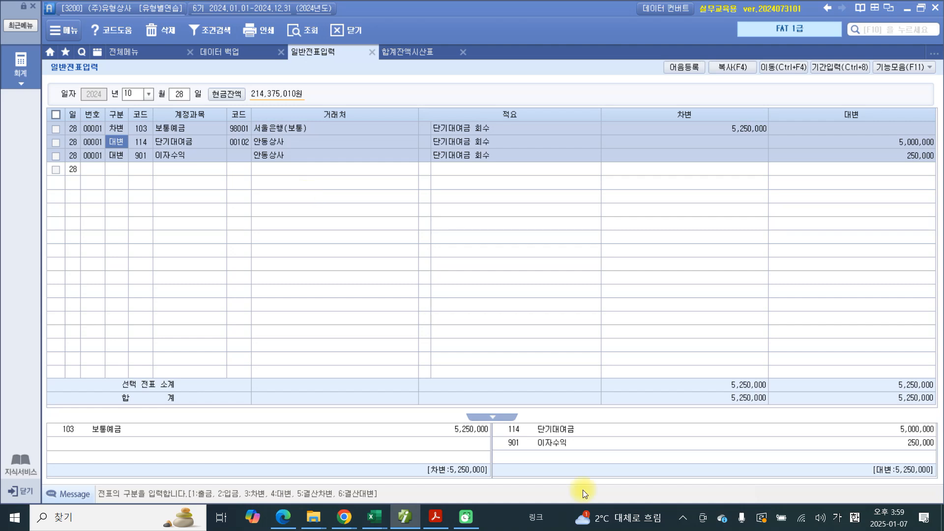
Step: Switch to the exercise PDF in Acrobat and highlight problem number 29 in orange
left_click(437, 518)
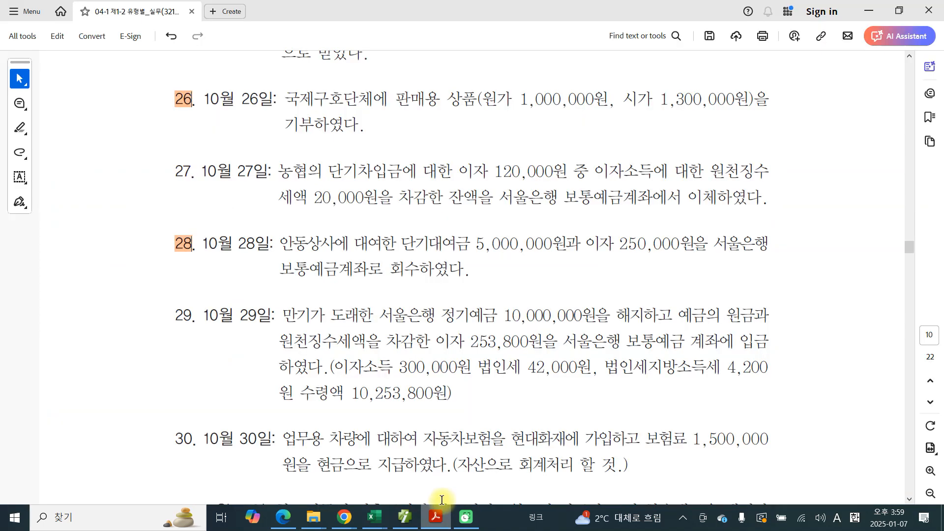
scroll(369, 344, "down", 3)
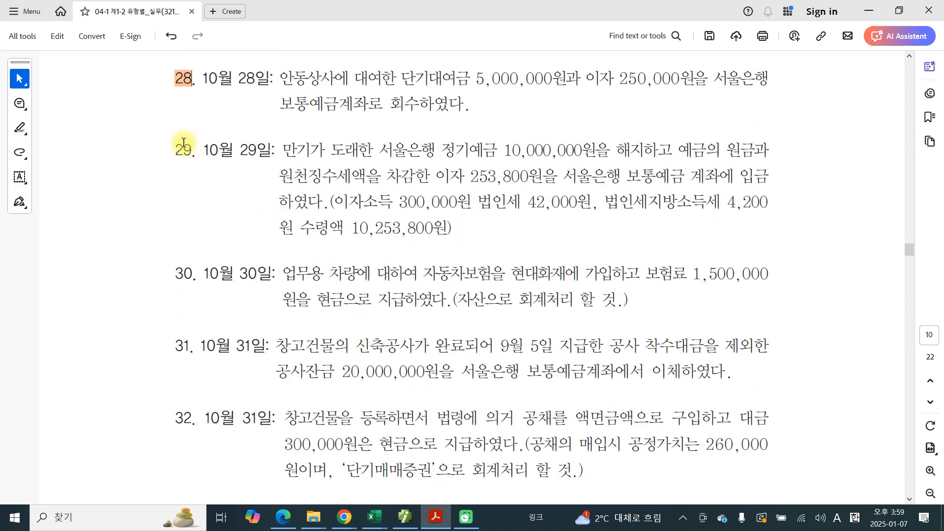
left_click_drag(193, 153, 178, 155)
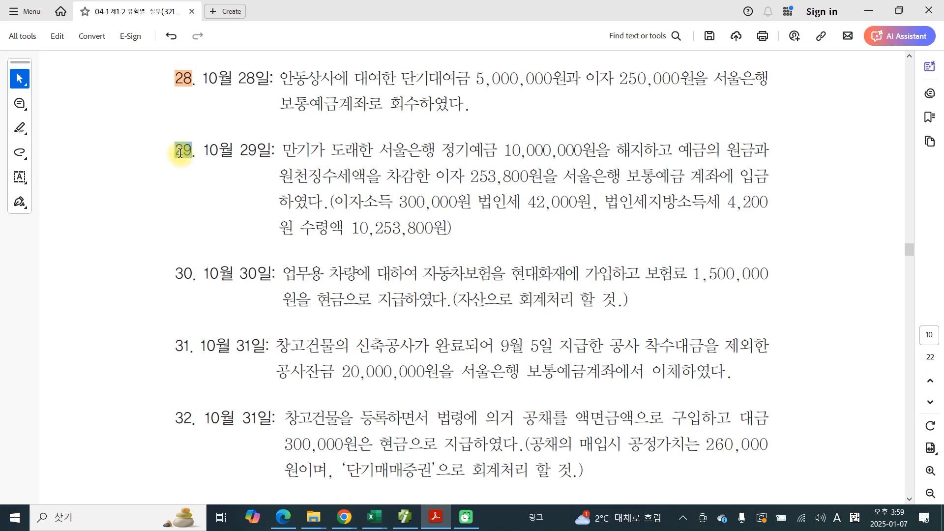
left_click_drag(180, 153, 183, 159)
left_click(212, 176)
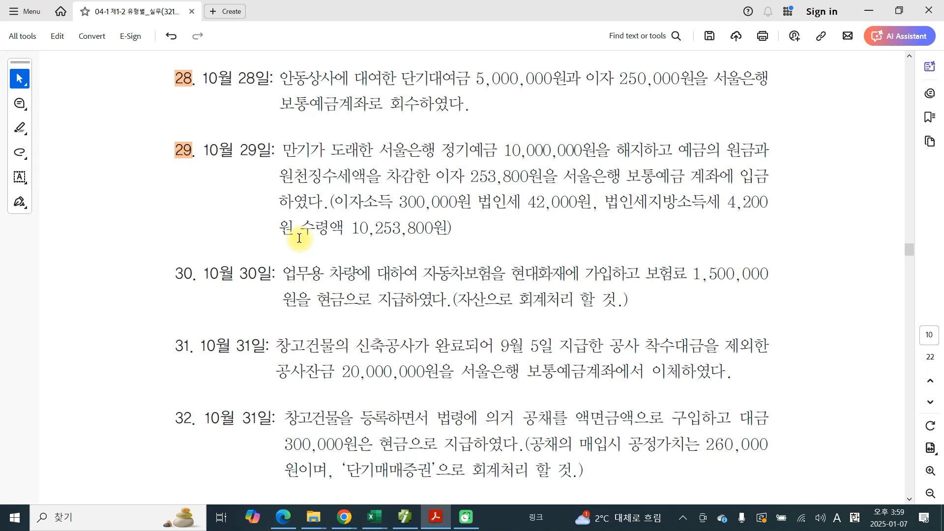
Step: In problem 29, box 정기예금 with a handwritten 대) and circle 보통예금 with a handwritten 차) in blue
mouse_move(441, 131)
left_mouse_down()
mouse_move(442, 160)
mouse_move(489, 166)
mouse_move(501, 140)
mouse_move(429, 139)
left_mouse_up()
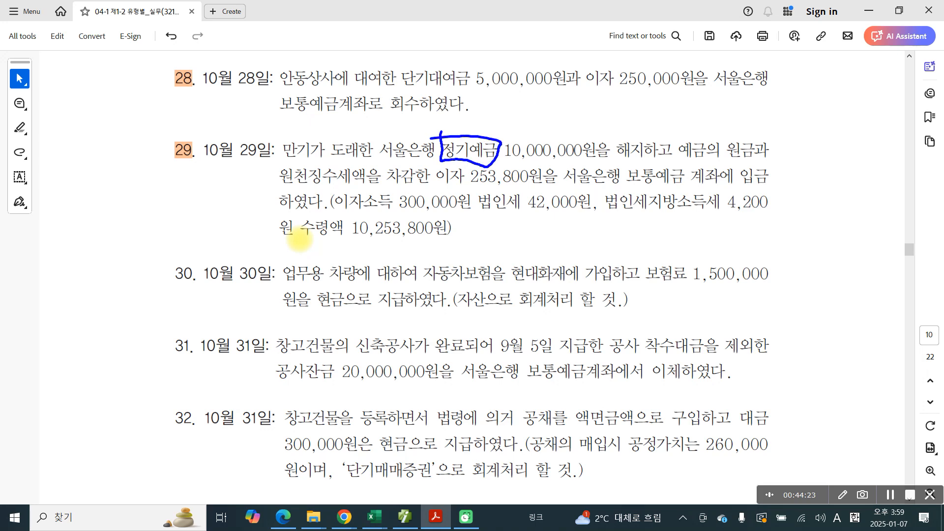
mouse_move(391, 118)
left_mouse_down()
mouse_move(420, 119)
mouse_move(424, 137)
mouse_move(432, 126)
left_mouse_up()
mouse_move(431, 109)
left_mouse_down()
mouse_move(433, 143)
mouse_move(437, 133)
mouse_move(418, 157)
left_mouse_up()
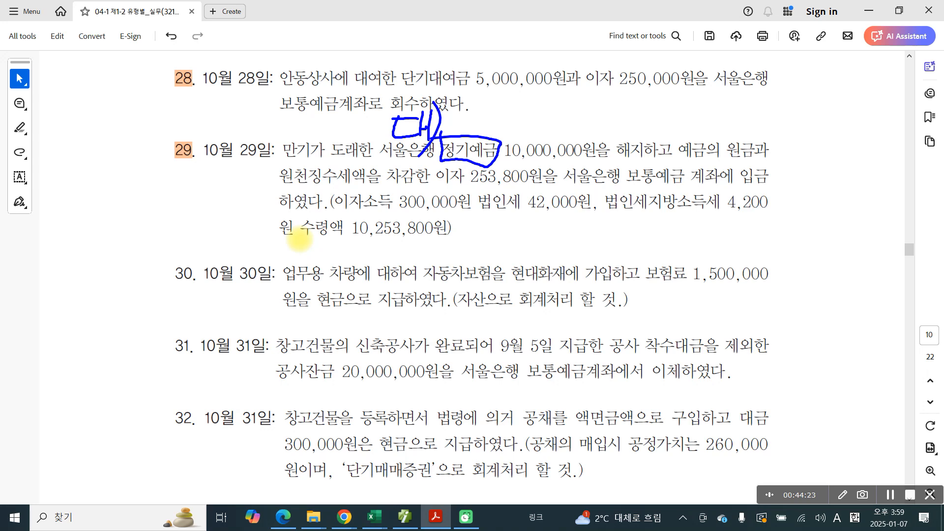
mouse_move(620, 168)
left_mouse_down()
mouse_move(636, 194)
mouse_move(696, 183)
mouse_move(646, 162)
mouse_move(579, 172)
mouse_move(595, 162)
mouse_move(580, 186)
mouse_move(599, 196)
mouse_move(615, 189)
left_mouse_up()
left_click_drag(601, 167, 606, 197)
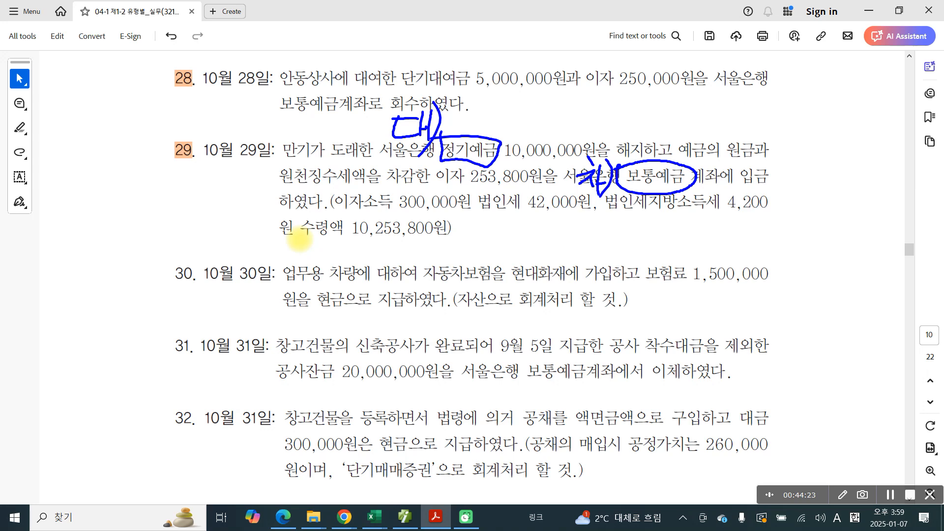
Step: Underline 이자소득 300,000 with a handwritten 대), and link 보통예금 by an arrow to 10,253,800원 with a wavy underline
left_click_drag(334, 202, 460, 212)
left_click_drag(316, 183, 333, 182)
mouse_move(322, 184)
left_mouse_down()
mouse_move(313, 194)
mouse_move(331, 192)
left_mouse_up()
left_click_drag(337, 168, 333, 197)
mouse_move(334, 189)
left_mouse_down()
mouse_move(342, 184)
mouse_move(339, 197)
left_mouse_up()
left_click_drag(347, 166, 334, 213)
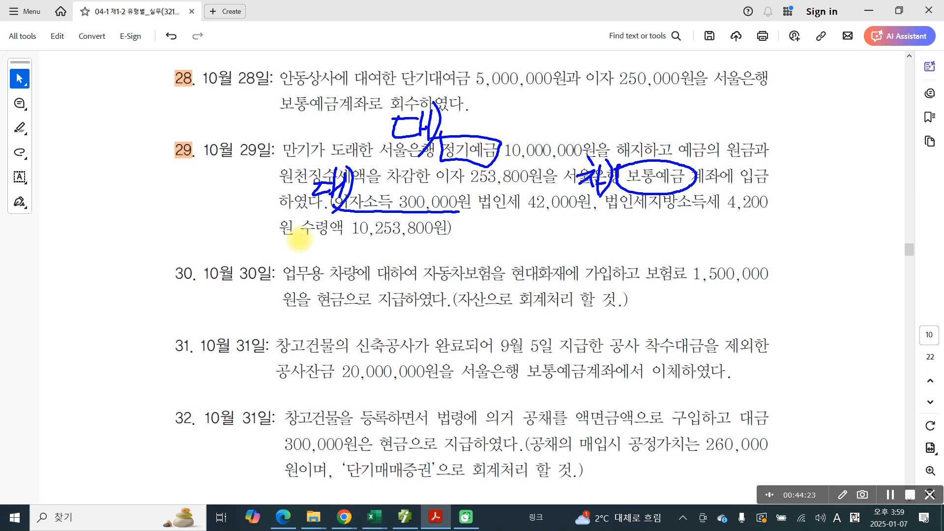
mouse_move(698, 166)
left_mouse_down()
mouse_move(750, 156)
mouse_move(752, 294)
mouse_move(418, 265)
mouse_move(417, 253)
left_mouse_up()
left_click_drag(341, 245, 451, 243)
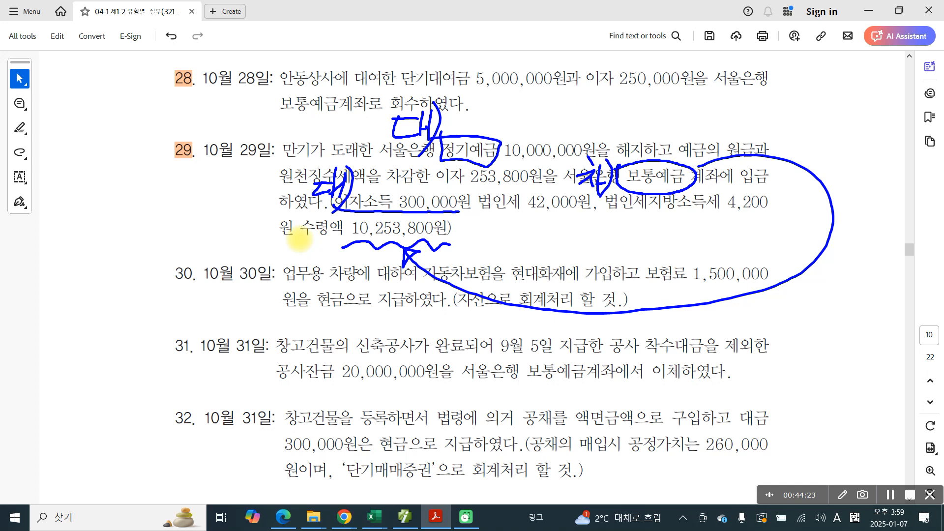
Step: Encircle 법인세 42,000원 and 법인세지방소득세 4,200 in red and handwrite 차) 선납세금 beneath them
mouse_move(484, 191)
left_mouse_down()
mouse_move(480, 221)
mouse_move(781, 209)
mouse_move(743, 188)
mouse_move(486, 189)
left_mouse_up()
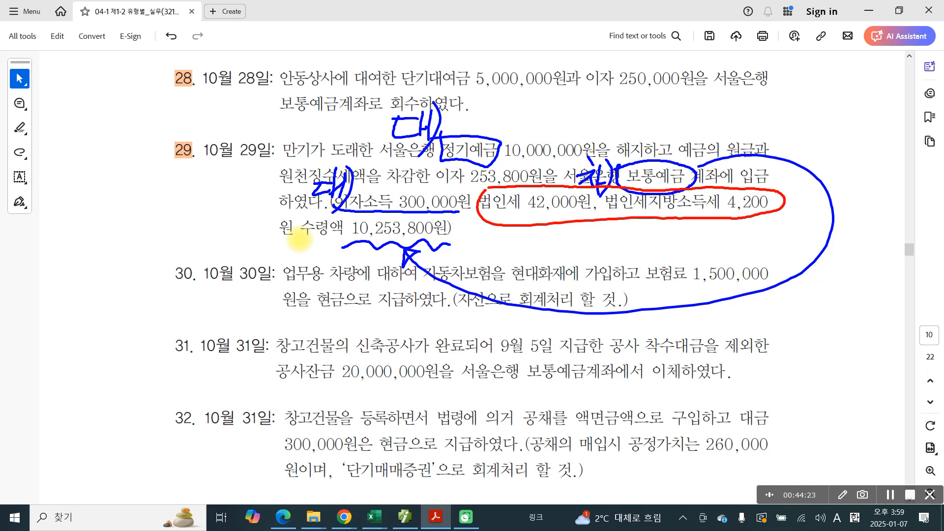
mouse_move(540, 232)
left_mouse_down()
mouse_move(521, 255)
mouse_move(548, 254)
left_mouse_up()
mouse_move(547, 240)
left_mouse_down()
mouse_move(567, 238)
mouse_move(571, 255)
mouse_move(600, 235)
mouse_move(604, 250)
left_mouse_up()
left_click_drag(605, 235, 624, 228)
mouse_move(595, 249)
left_mouse_down()
mouse_move(598, 265)
mouse_move(612, 264)
left_mouse_up()
left_click_drag(600, 255, 610, 255)
mouse_move(636, 223)
left_mouse_down()
mouse_move(628, 252)
mouse_move(643, 252)
left_mouse_up()
mouse_move(640, 246)
left_mouse_down()
mouse_move(657, 233)
mouse_move(657, 257)
left_mouse_up()
left_click_drag(665, 222, 662, 237)
left_click_drag(692, 227, 689, 235)
mouse_move(675, 239)
left_mouse_down()
mouse_move(709, 237)
mouse_move(684, 261)
left_mouse_up()
mouse_move(683, 246)
left_mouse_down()
mouse_move(702, 244)
mouse_move(706, 259)
left_mouse_up()
left_click_drag(685, 259, 707, 258)
left_click_drag(485, 217, 496, 220)
mouse_move(470, 230)
left_mouse_down()
mouse_move(502, 227)
mouse_move(466, 256)
mouse_move(492, 252)
mouse_move(499, 265)
left_mouse_up()
mouse_move(500, 247)
left_mouse_down()
mouse_move(511, 247)
mouse_move(513, 272)
left_mouse_up()
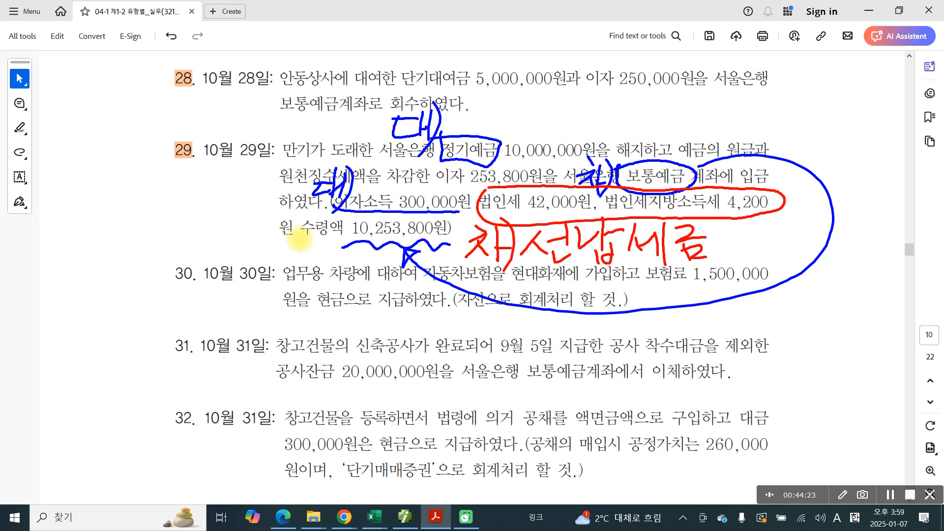
Step: Underline 이자소득 300,000 and the handwritten 선납세금 in red, and draw a large red ellipse around the tax notes
left_click_drag(342, 220, 452, 212)
left_click_drag(542, 262, 710, 271)
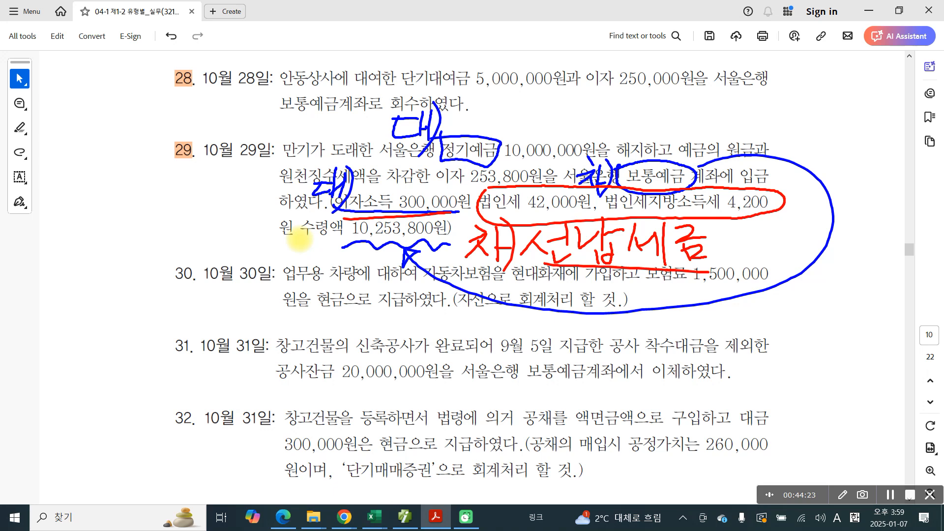
left_click_drag(538, 263, 725, 277)
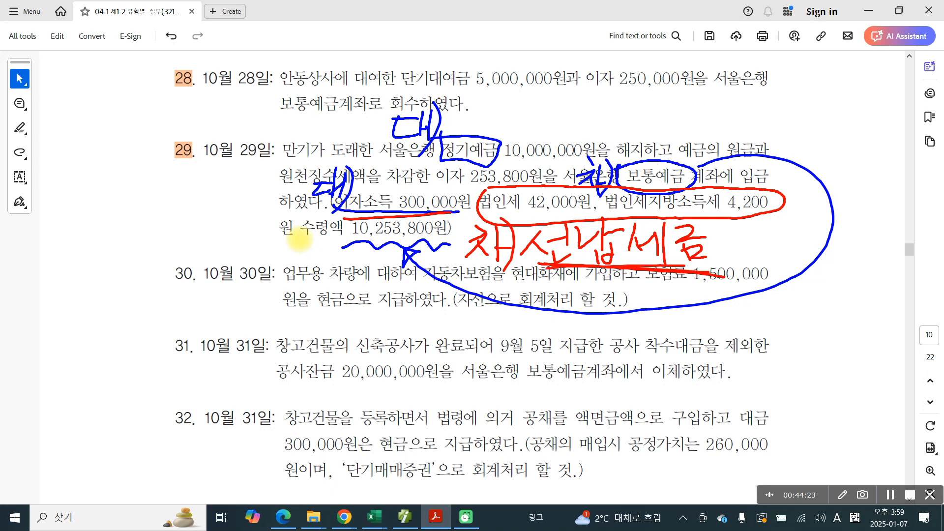
mouse_move(616, 130)
left_mouse_down()
mouse_move(580, 142)
mouse_move(726, 295)
mouse_move(634, 123)
mouse_move(480, 196)
left_mouse_up()
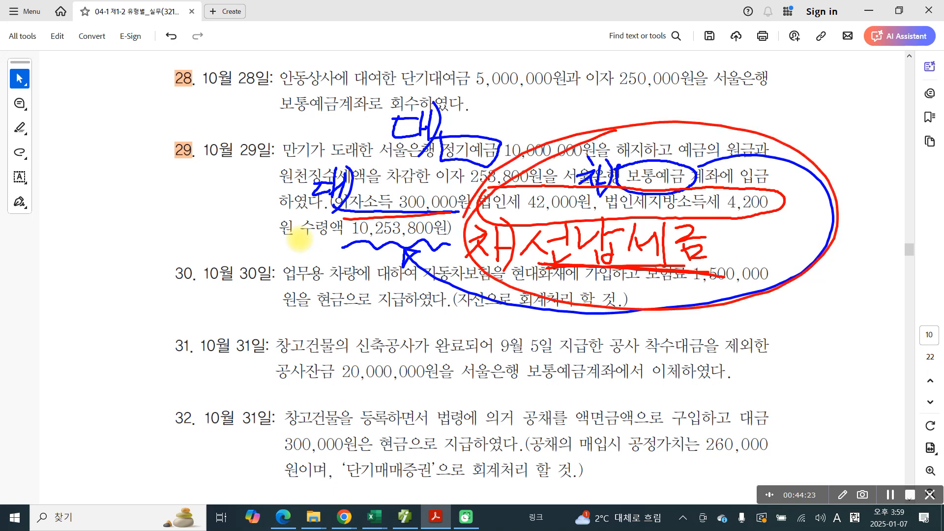
Step: Switch to the accounting program's 일반전표입력 screen and open the vouchers for October 29
mouse_move(300, 239)
left_mouse_down()
mouse_move(494, 91)
mouse_move(299, 240)
left_mouse_up()
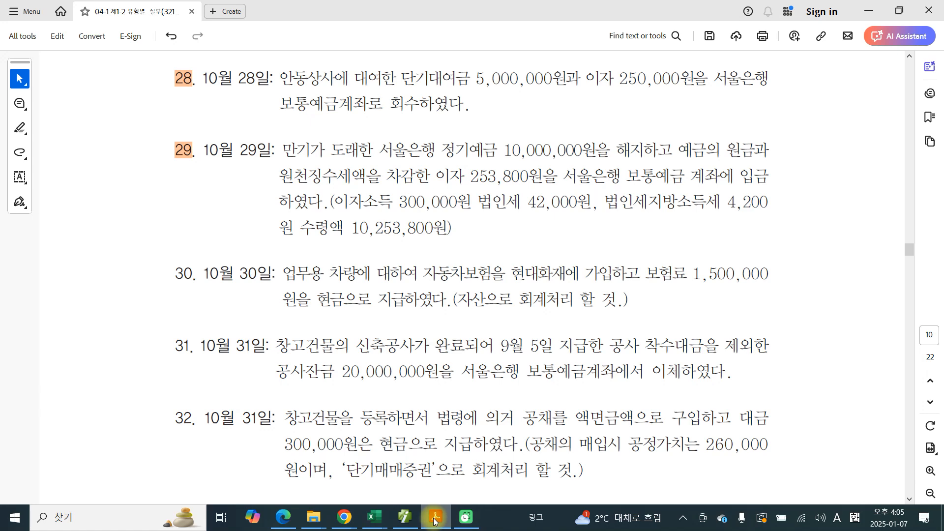
left_click(405, 517)
left_click(184, 96)
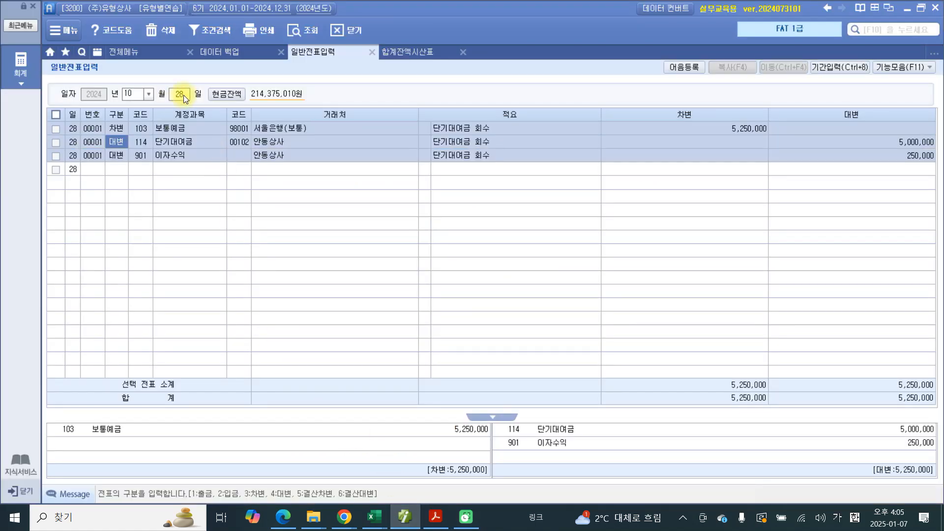
type("29")
key("Return")
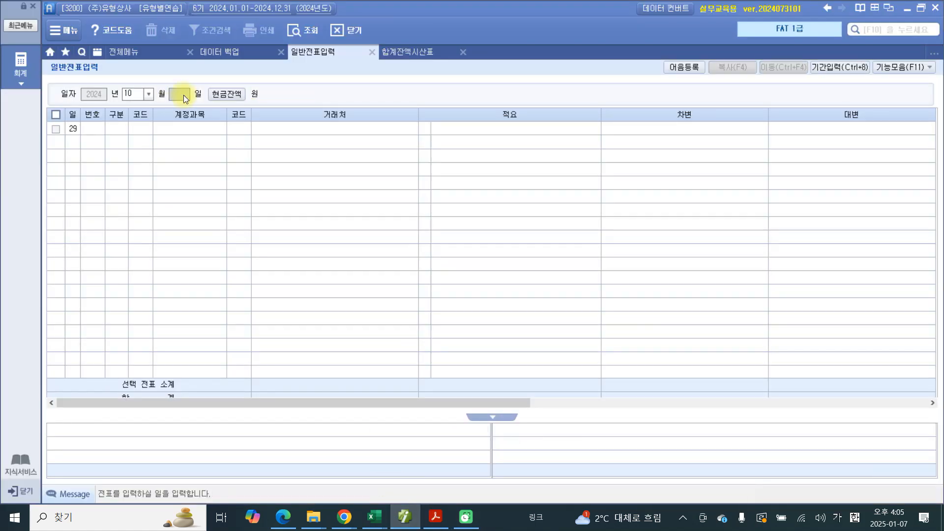
Step: Start a credit (대변) line with account 104 정기예금 and trading partner 98600 서울은행(정기예금)
type("4")
key("Return")
type("정기")
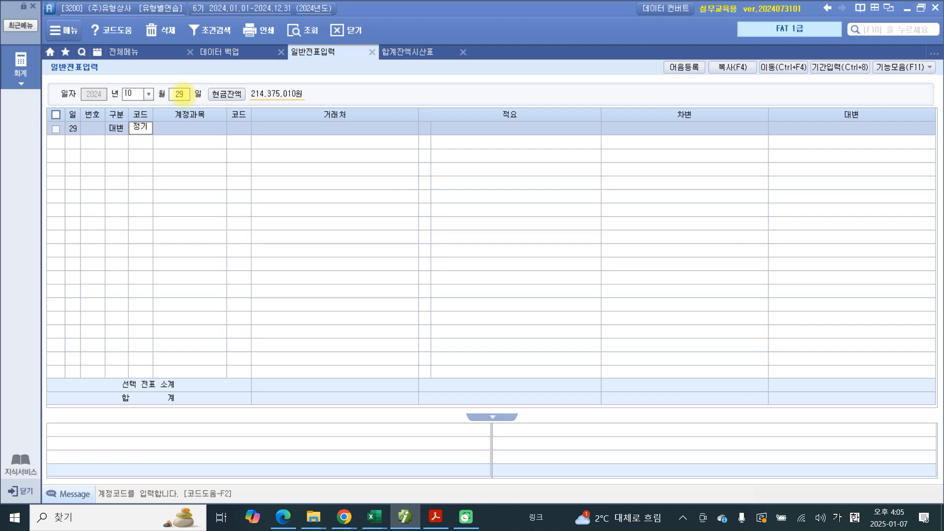
key("Return")
key("Return")
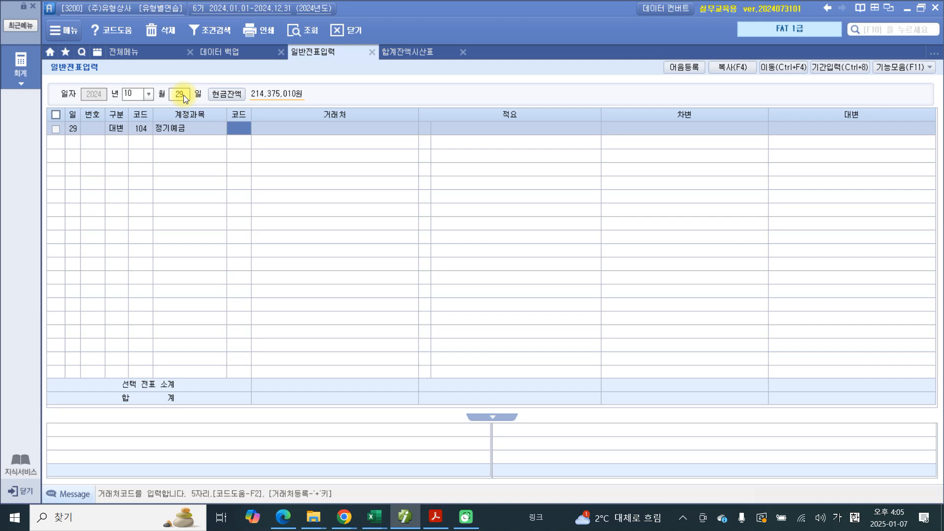
type("서울")
key("Return")
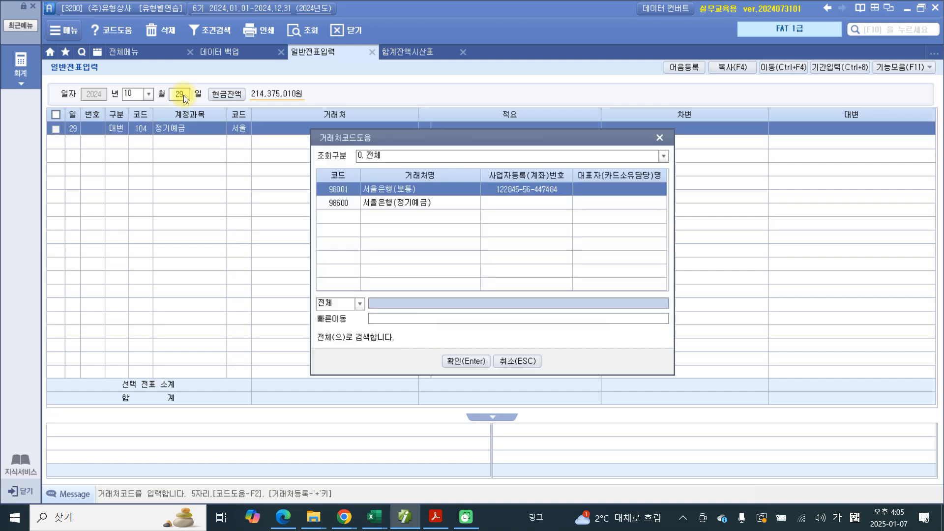
key("Down")
key("Return")
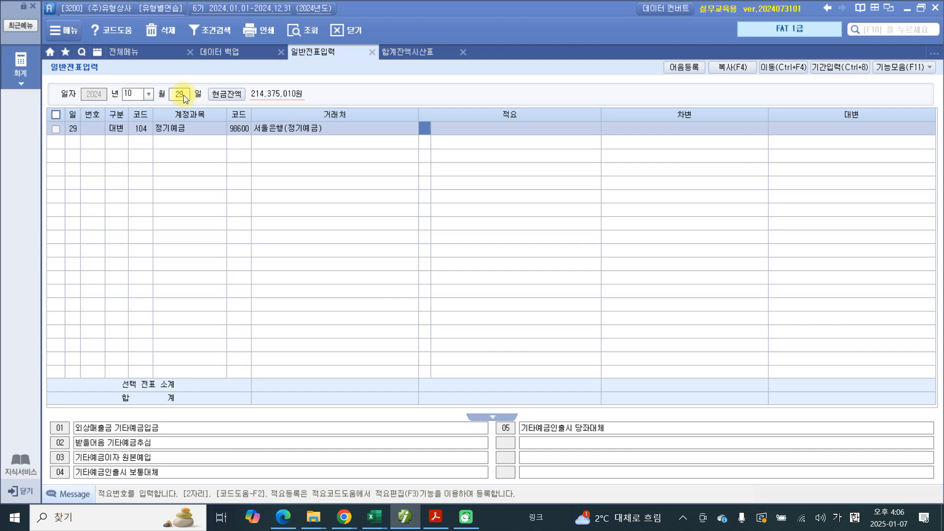
Step: Give the 정기예금 line the description 만기 and a credit amount of 10,000,000
key("Return")
type("만기")
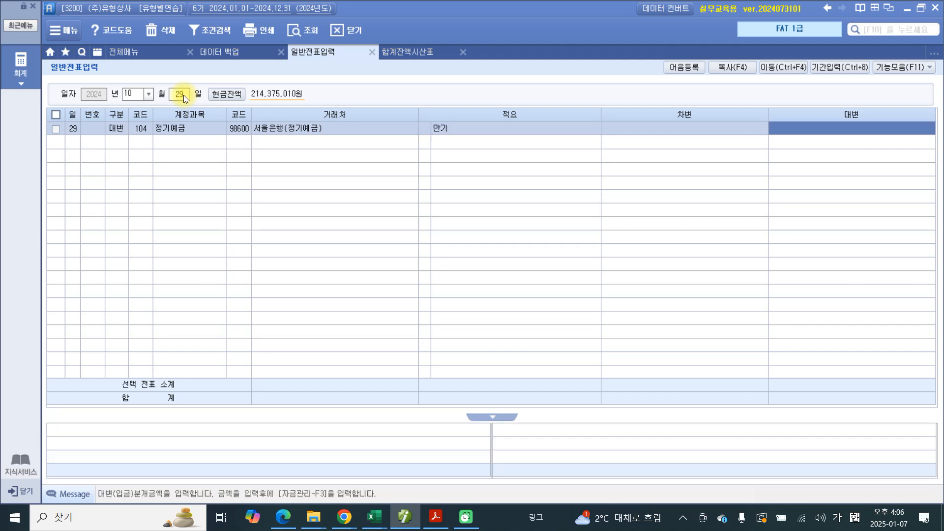
key("Return")
type("10000000")
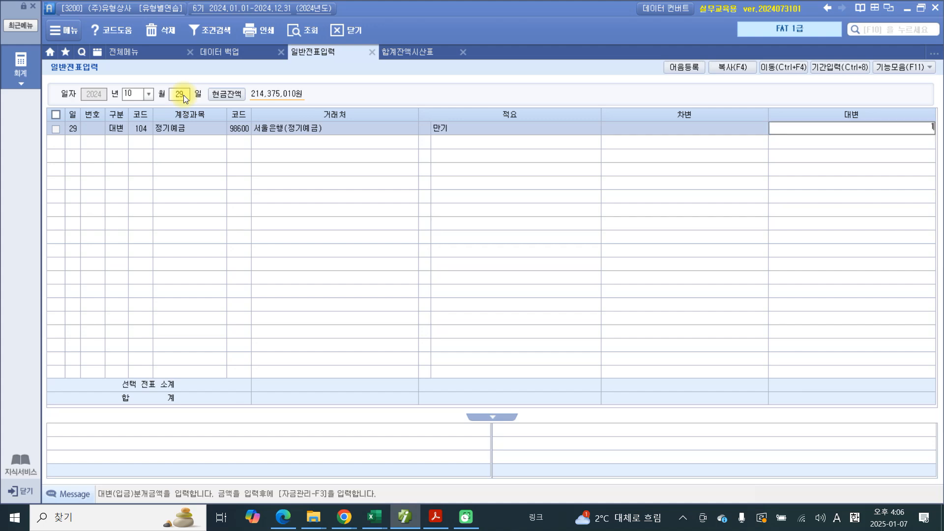
key("Return")
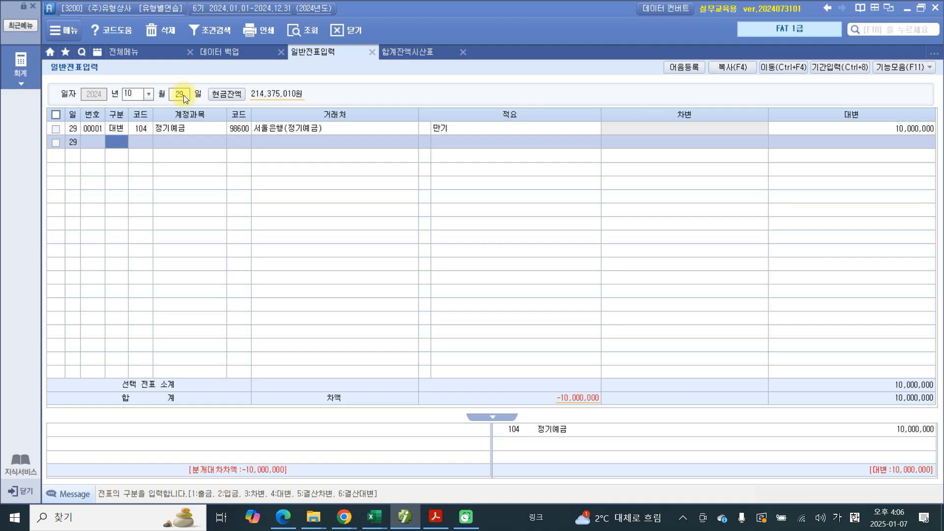
Step: Add a second credit (대변) line with account 901 이자수익
type("4")
key("Return")
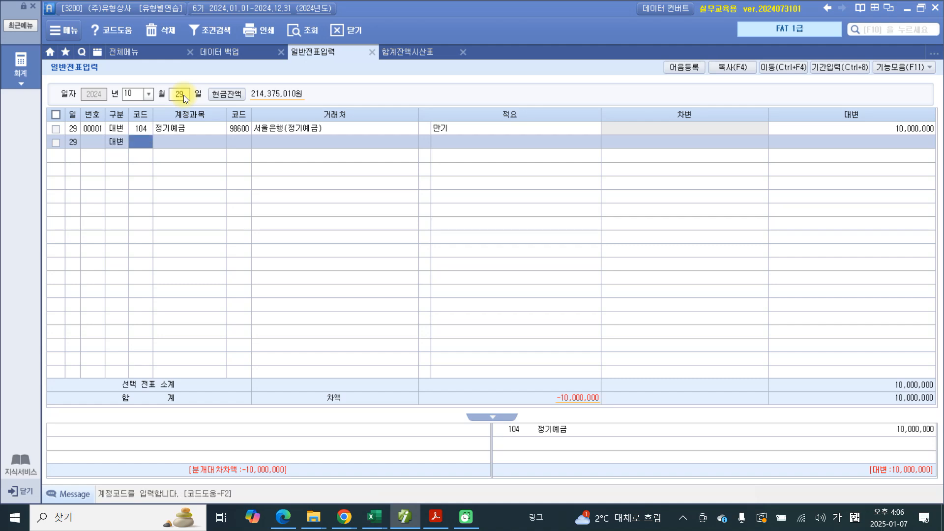
type("이자")
key("Return")
key("Down")
key("Down")
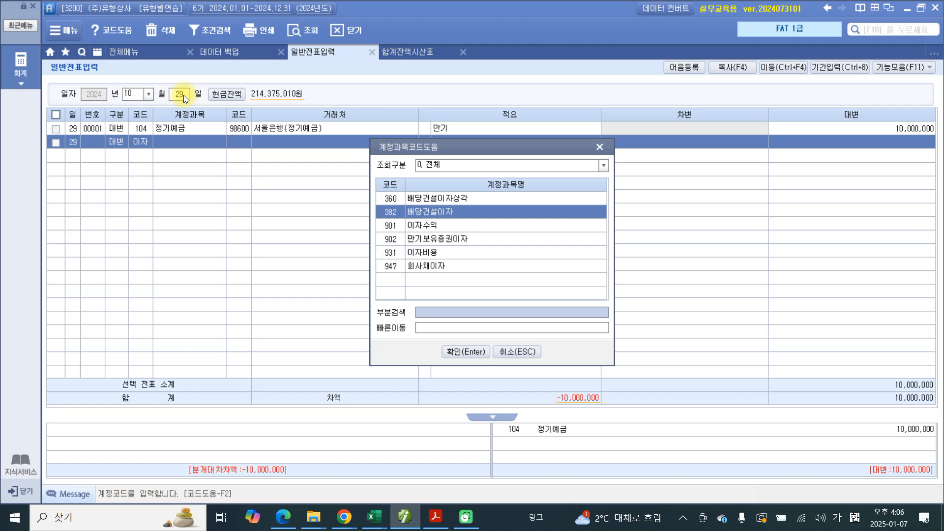
key("Return")
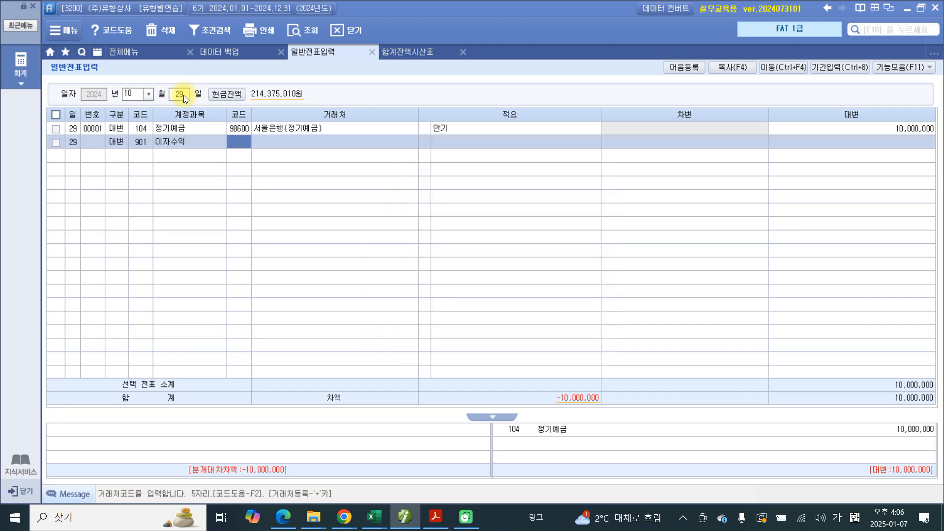
Step: Carry over partner 서울은행(정기예금) and description 만기 to the 이자수익 line, and credit it with 300,000
key("Return")
key("Return")
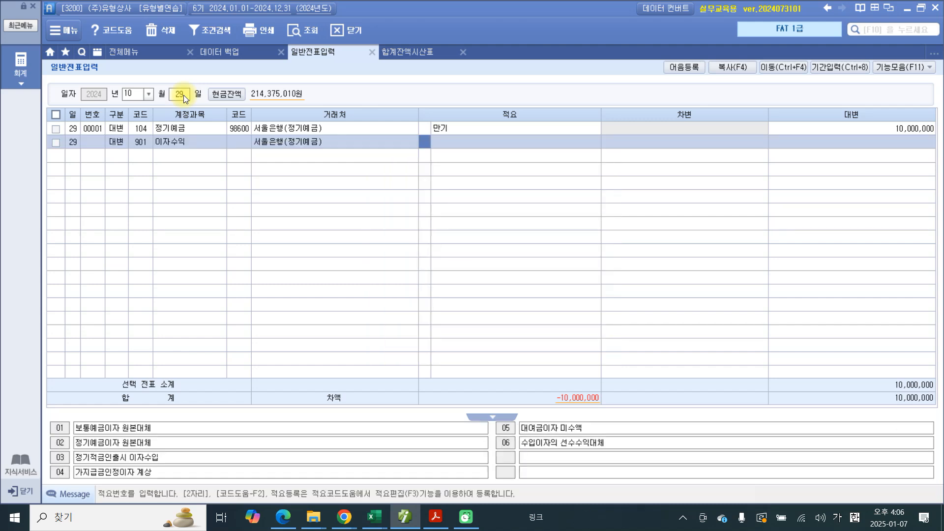
key("Return")
key("Return")
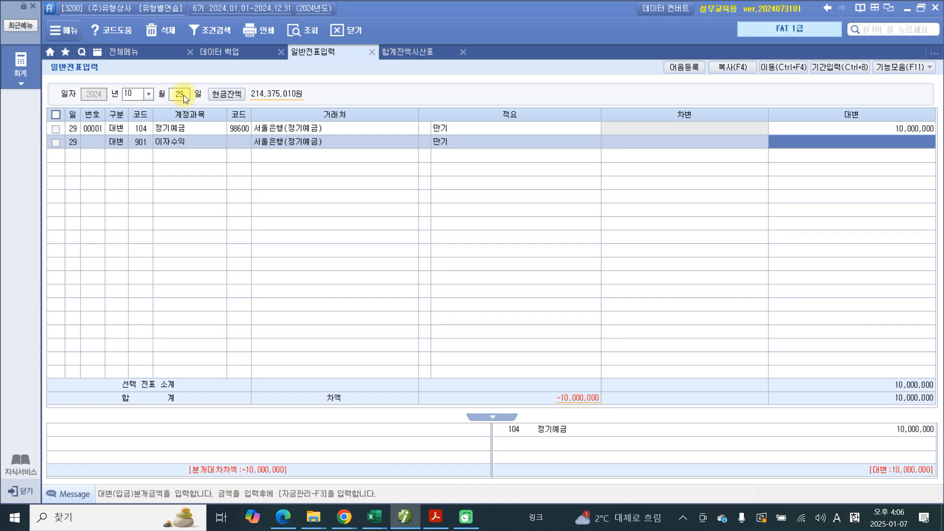
type("3000000")
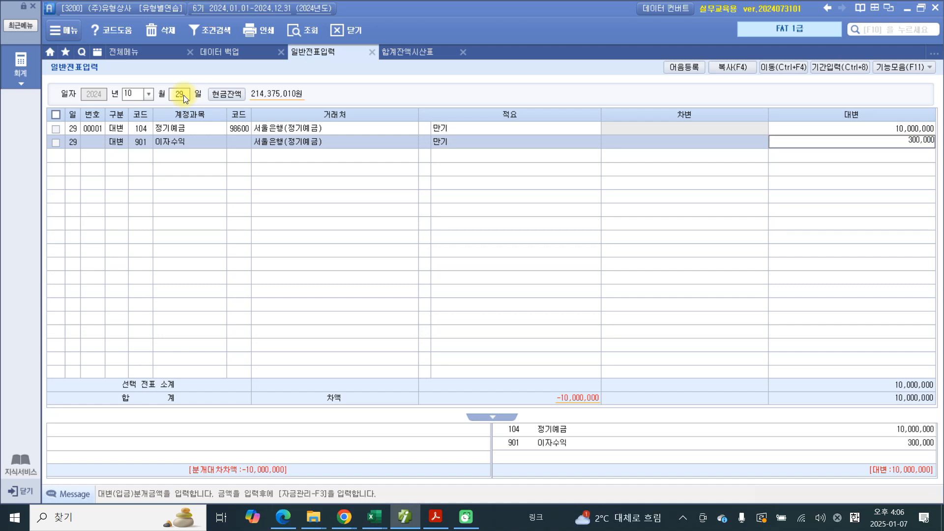
key("Return")
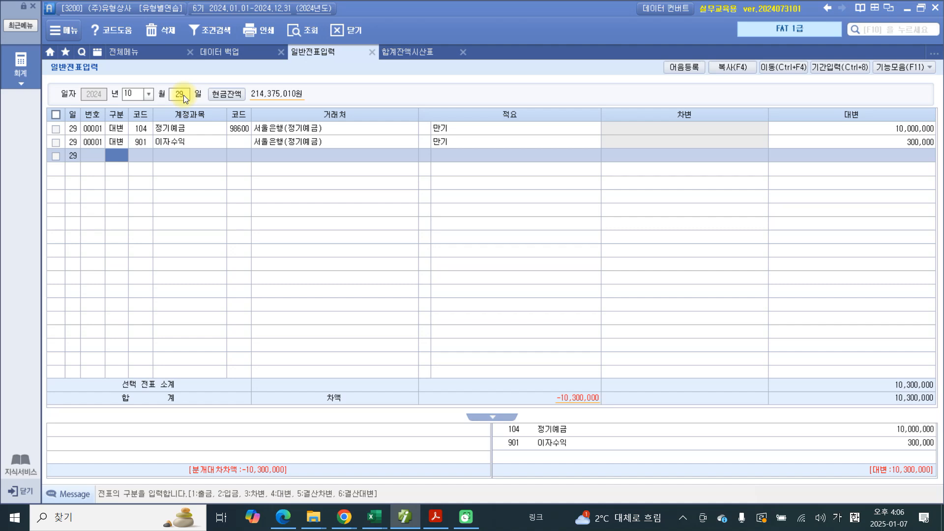
Step: Add a debit (차변) line with account 103 보통예금 and trading partner 98001 서울은행(보통)
type("3103")
key("Return")
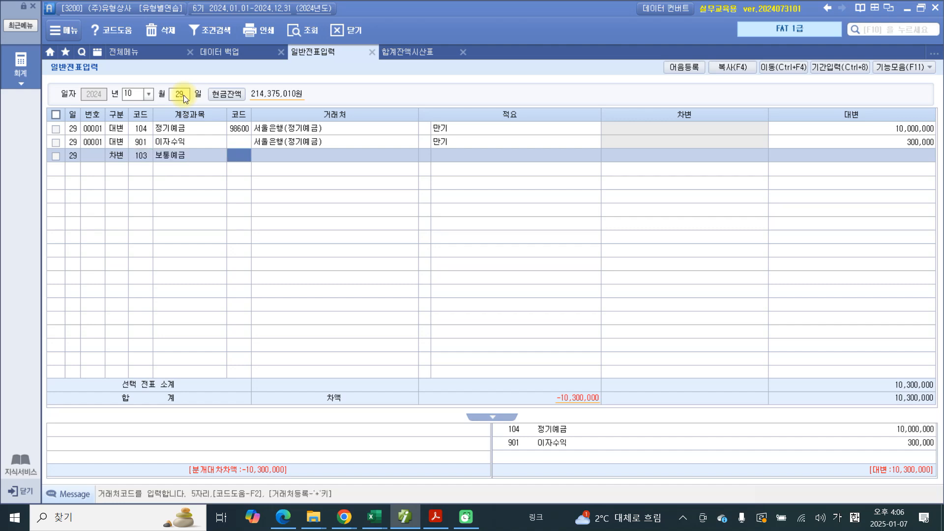
type("서울")
key("Return")
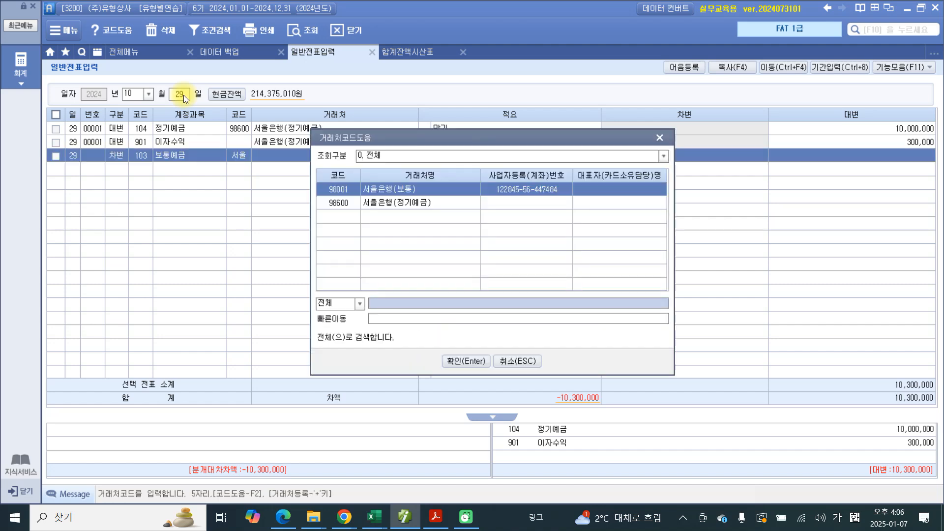
key("Return")
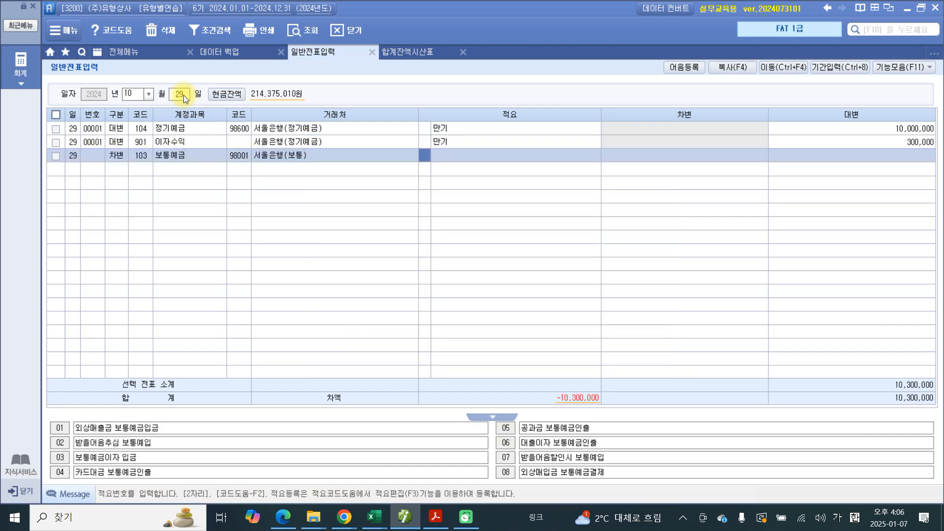
Step: Carry over the description 만기 to the 보통예금 line and set its debit amount to 10,253,800
key("Return")
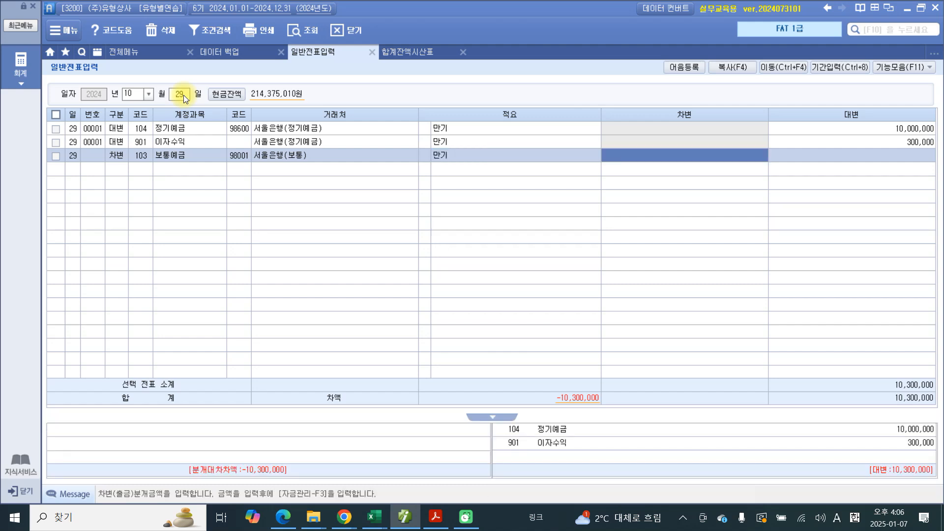
type("10,25353")
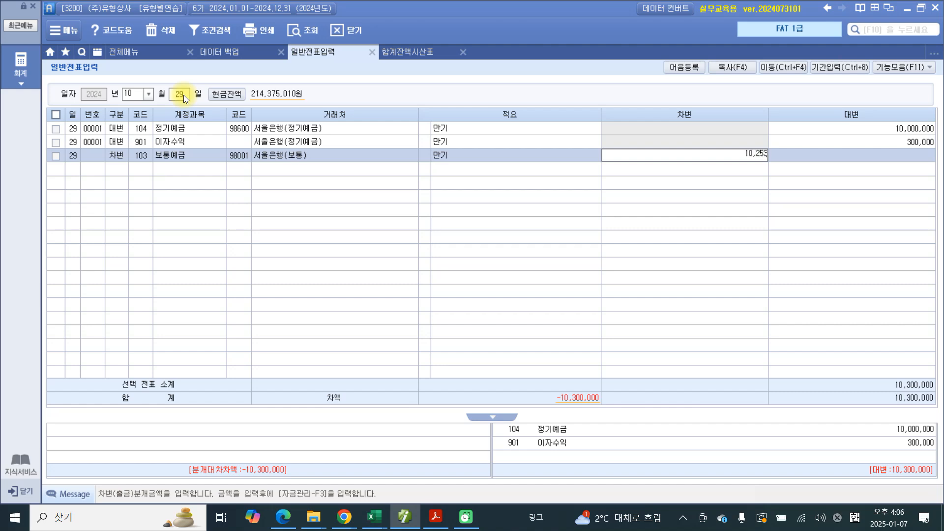
type("800")
key("Return")
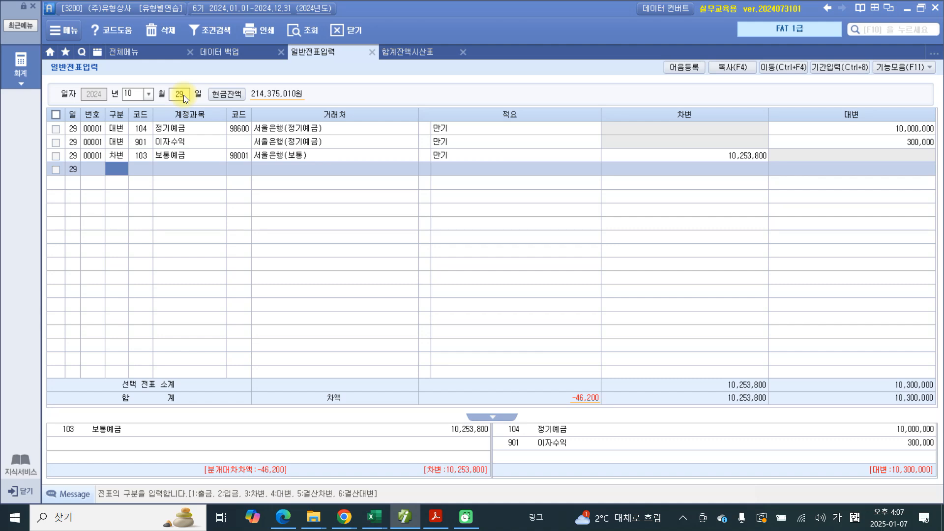
Step: Add a debit (차변) line with account 136 선납세금 and the carried-over partner name 서울은행(보통)
type("3")
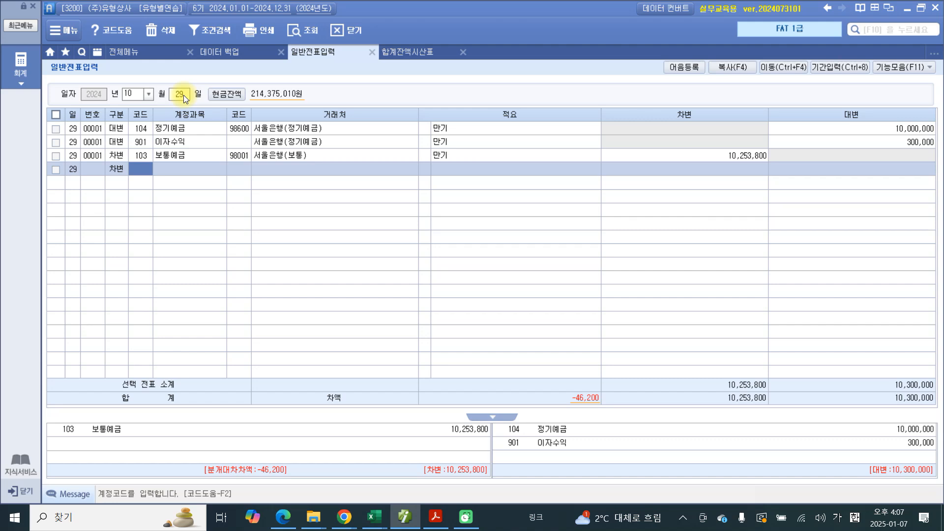
type("선납")
key("Return")
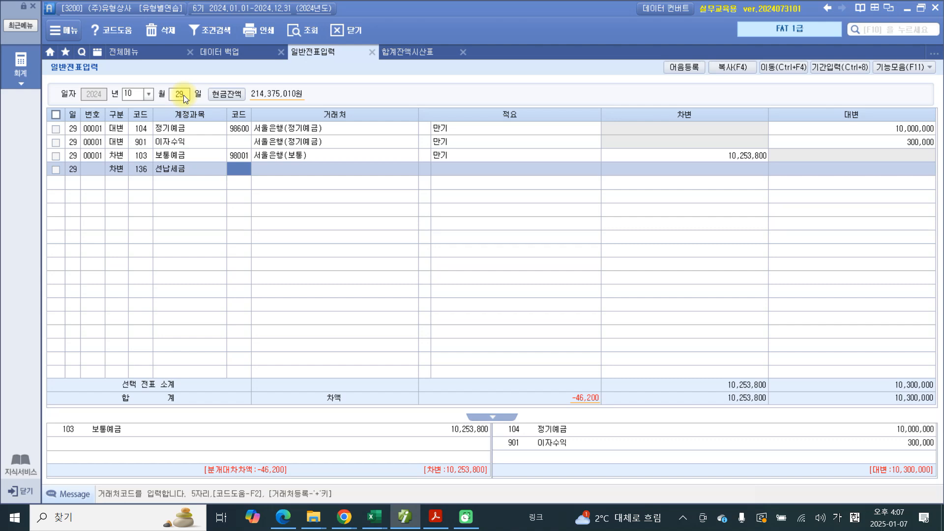
key("Return")
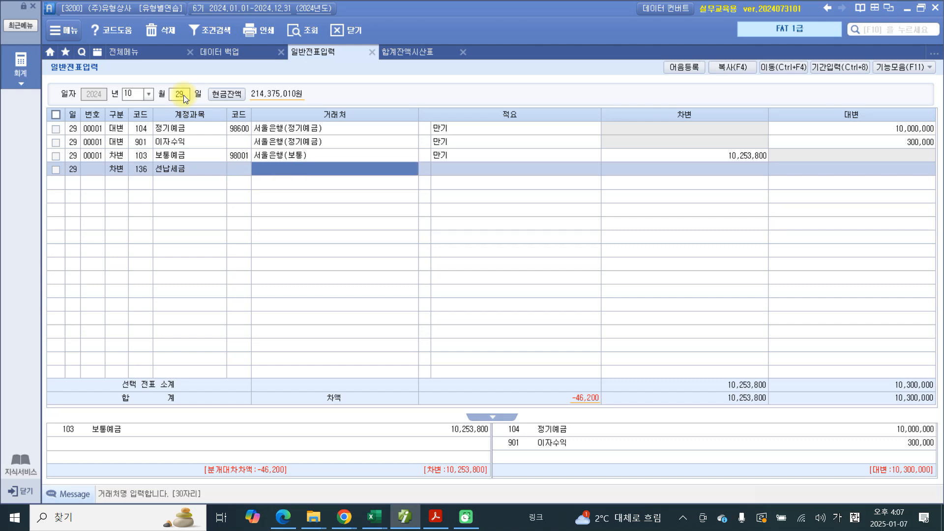
key("Return")
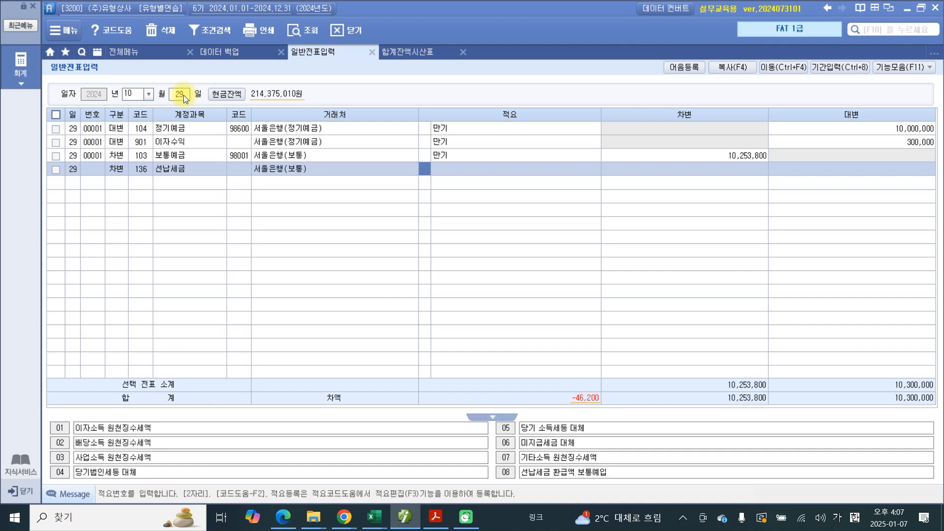
Step: Set the 선납세금 line's description to 01 이자소득 원천징수세액 and its debit amount to 46,200
key("Return")
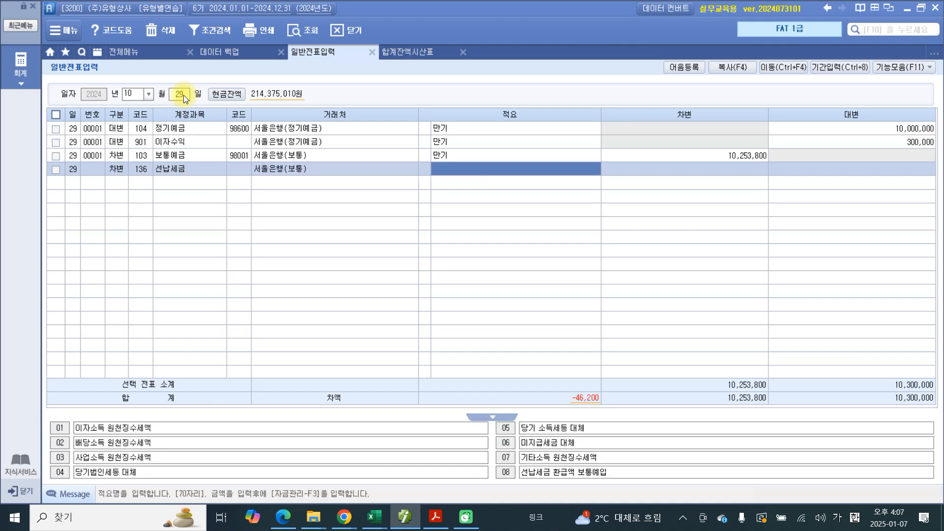
key("Return")
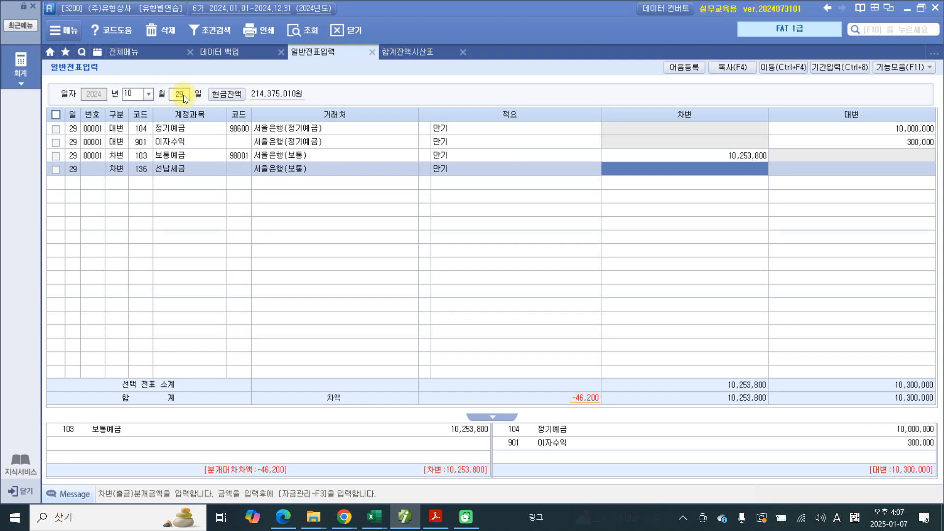
key("Left")
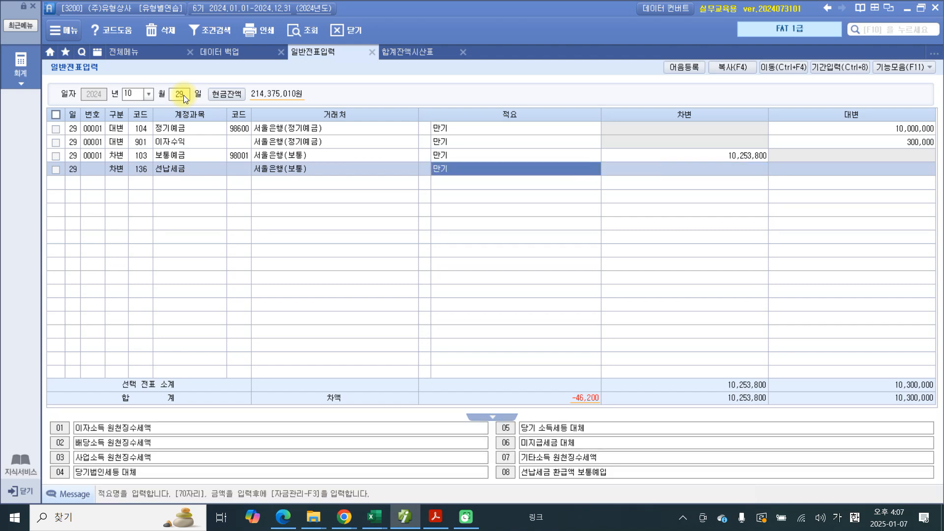
key("Left")
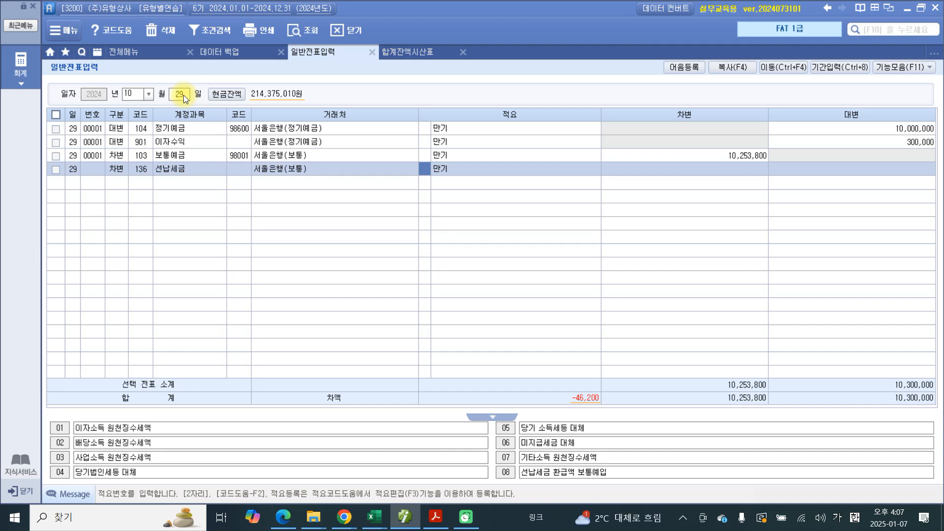
type("1")
key("Return")
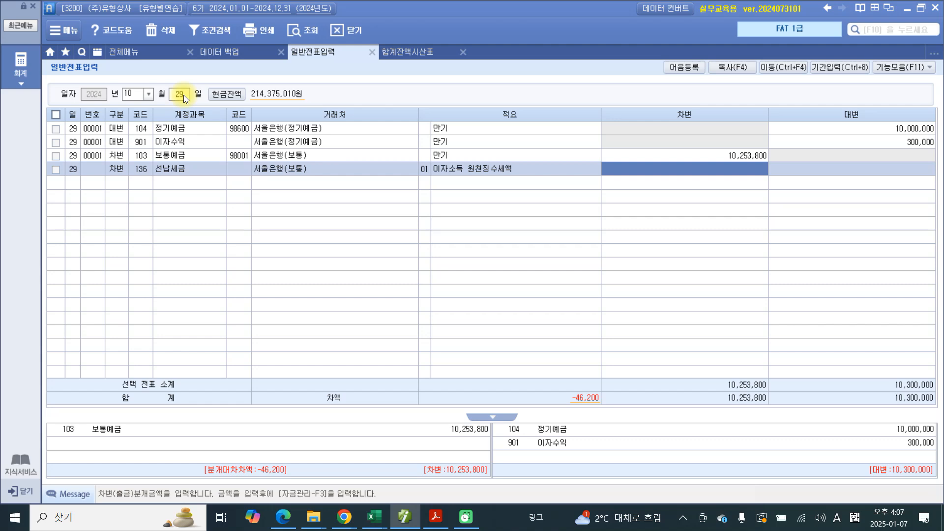
type("46,200")
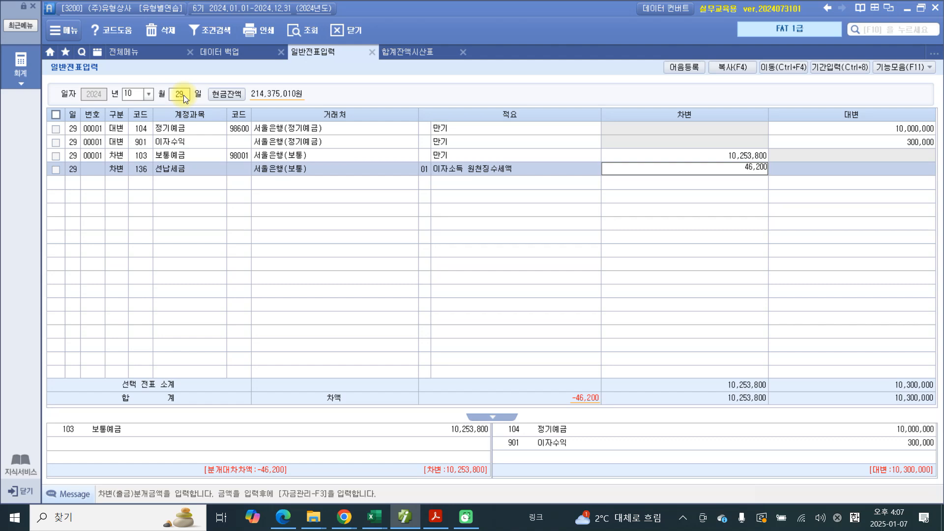
key("Return")
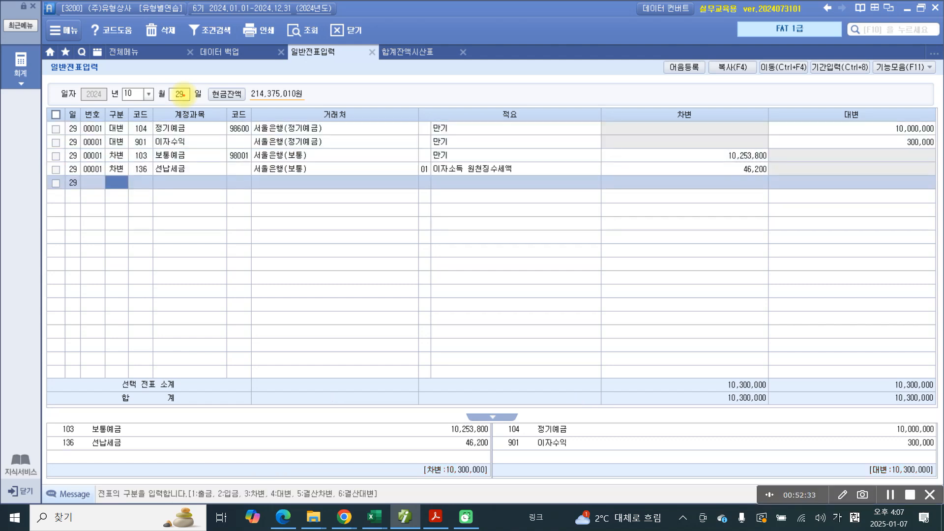
Step: Circle the debit and credit account names in the journal summary in red, and handwrite 자산증가 beside 보통예금 and 선납세금
mouse_move(48, 404)
left_mouse_down()
mouse_move(46, 449)
mouse_move(170, 454)
mouse_move(27, 431)
left_mouse_up()
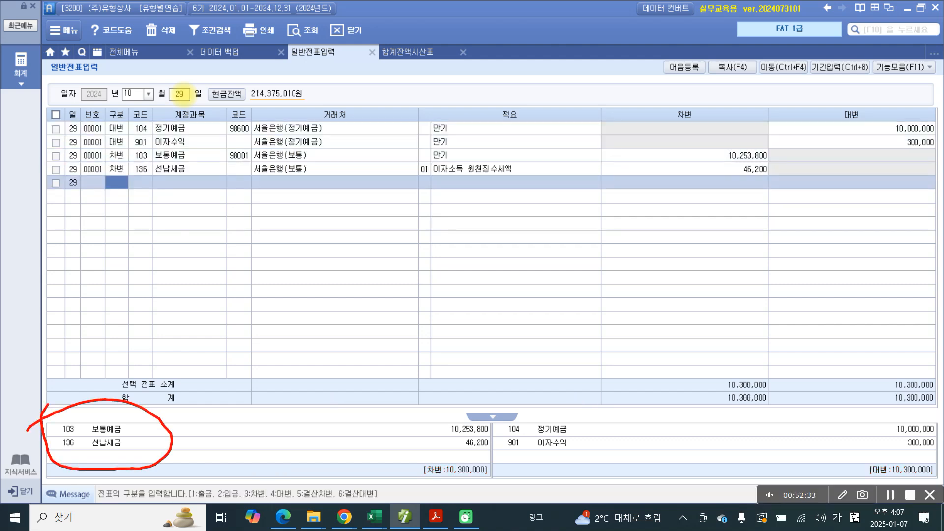
mouse_move(541, 386)
left_mouse_down()
mouse_move(512, 428)
mouse_move(593, 457)
mouse_move(515, 393)
left_mouse_up()
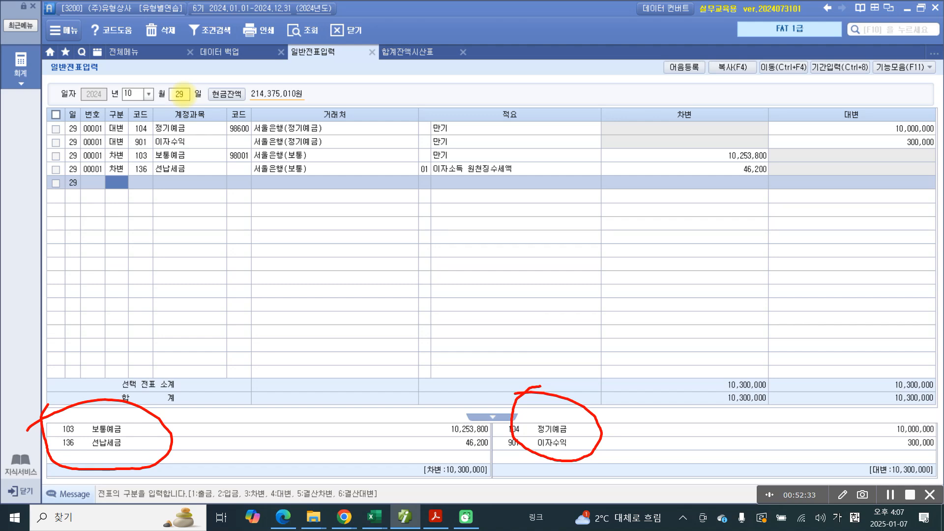
left_click_drag(188, 426, 195, 455)
left_click_drag(201, 433, 212, 453)
mouse_move(216, 411)
left_mouse_down()
mouse_move(221, 470)
mouse_move(233, 444)
left_mouse_up()
mouse_move(241, 411)
left_mouse_down()
mouse_move(228, 449)
mouse_move(247, 435)
left_mouse_up()
left_click_drag(252, 400, 256, 451)
mouse_move(255, 431)
left_mouse_down()
mouse_move(267, 429)
mouse_move(260, 469)
left_mouse_up()
mouse_move(266, 410)
left_mouse_down()
mouse_move(281, 414)
mouse_move(274, 432)
left_mouse_up()
left_click_drag(286, 422, 298, 437)
left_click_drag(289, 450, 311, 457)
left_click_drag(322, 422, 323, 462)
left_click_drag(325, 443, 341, 441)
Step: Handwrite 자산감소 in red beside the circled 정기예금 on the credit side
mouse_move(621, 394)
left_mouse_down()
mouse_move(621, 414)
mouse_move(646, 413)
left_mouse_up()
mouse_move(656, 372)
left_mouse_down()
mouse_move(657, 420)
mouse_move(667, 401)
left_mouse_up()
mouse_move(690, 384)
left_mouse_down()
mouse_move(678, 405)
mouse_move(692, 403)
left_mouse_up()
left_click_drag(706, 371, 704, 409)
mouse_move(707, 389)
left_mouse_down()
mouse_move(727, 388)
mouse_move(703, 422)
mouse_move(733, 406)
left_mouse_up()
left_click_drag(760, 368, 758, 405)
mouse_move(761, 384)
left_mouse_down()
mouse_move(777, 382)
mouse_move(761, 419)
mouse_move(770, 414)
left_mouse_up()
mouse_move(787, 370)
left_mouse_down()
mouse_move(780, 397)
mouse_move(801, 389)
left_mouse_up()
left_click_drag(794, 386, 808, 402)
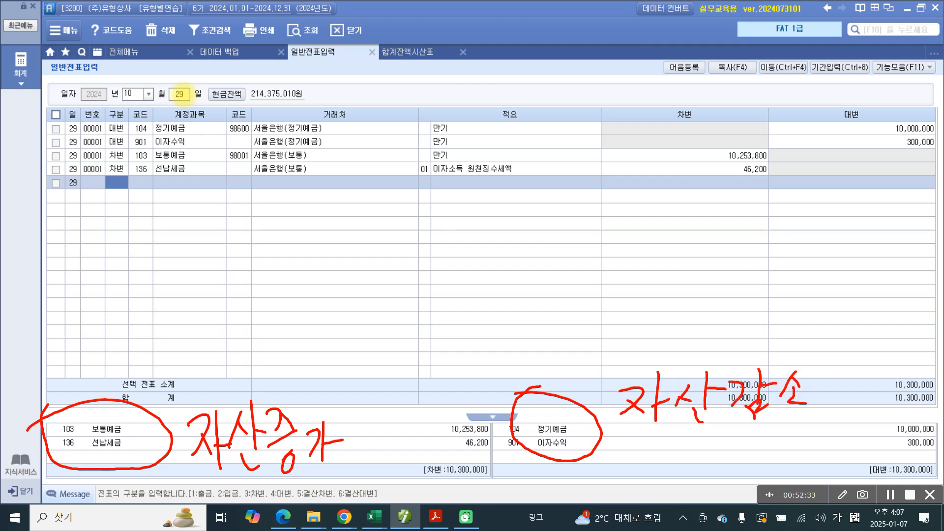
Step: Handwrite 수익발생 in red beside 이자수익, directly under the 자산감소 note
left_click_drag(631, 426, 621, 453)
mouse_move(634, 433)
left_mouse_down()
mouse_move(667, 451)
mouse_move(636, 473)
left_mouse_up()
mouse_move(658, 434)
left_mouse_down()
mouse_move(652, 447)
mouse_move(665, 442)
left_mouse_up()
left_click_drag(678, 425, 682, 478)
left_click_drag(704, 440, 702, 466)
left_click_drag(714, 429, 718, 453)
mouse_move(731, 425)
left_mouse_down()
mouse_move(731, 463)
mouse_move(755, 441)
left_mouse_up()
left_click_drag(717, 468, 751, 480)
left_click_drag(768, 442, 755, 466)
mouse_move(762, 455)
left_mouse_down()
mouse_move(787, 457)
mouse_move(780, 470)
left_mouse_up()
mouse_move(774, 458)
left_mouse_down()
mouse_move(793, 455)
mouse_move(796, 473)
left_mouse_up()
left_click_drag(782, 473, 783, 475)
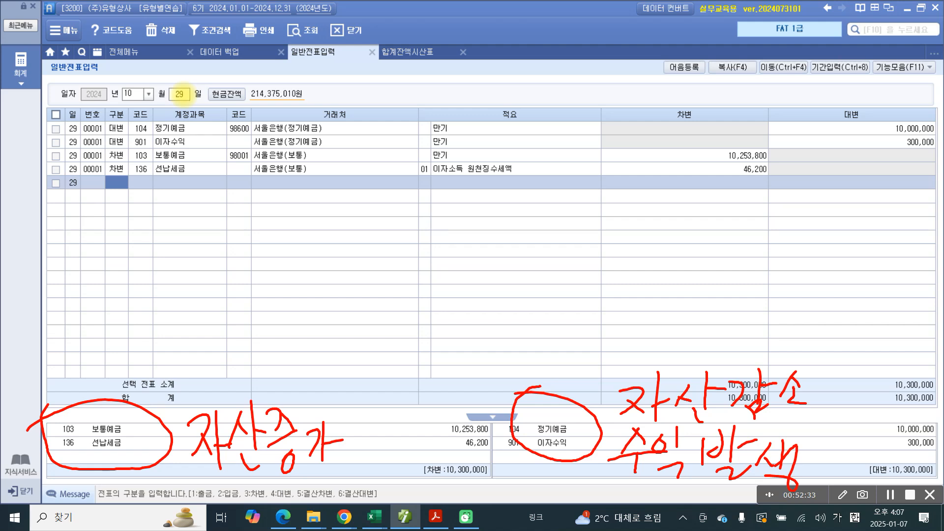